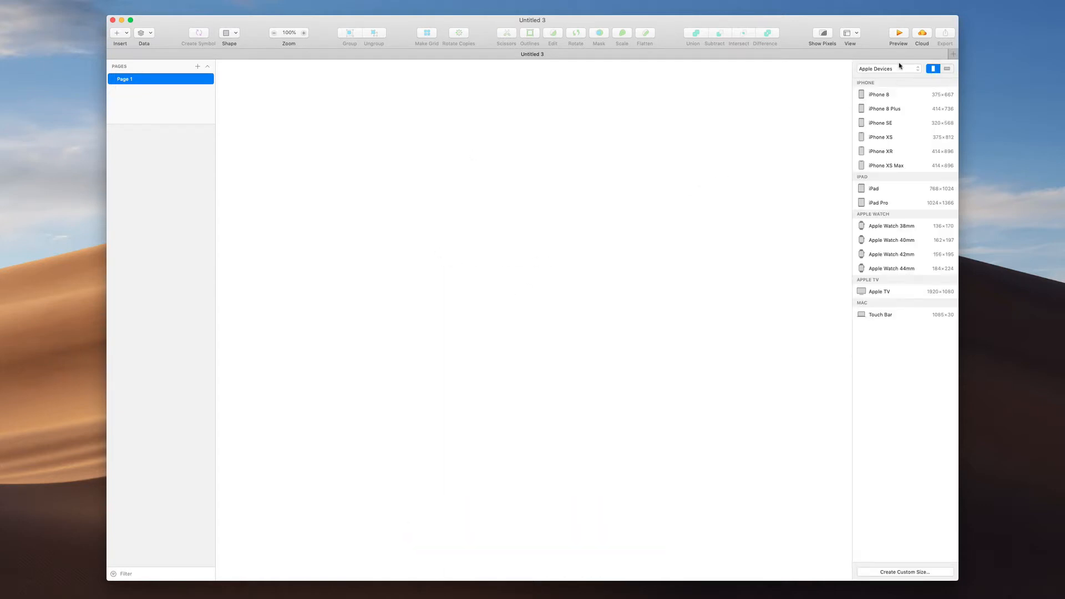
- Add an Apple TV artboard to the blank canvas, then deselect it
left_click(887, 290)
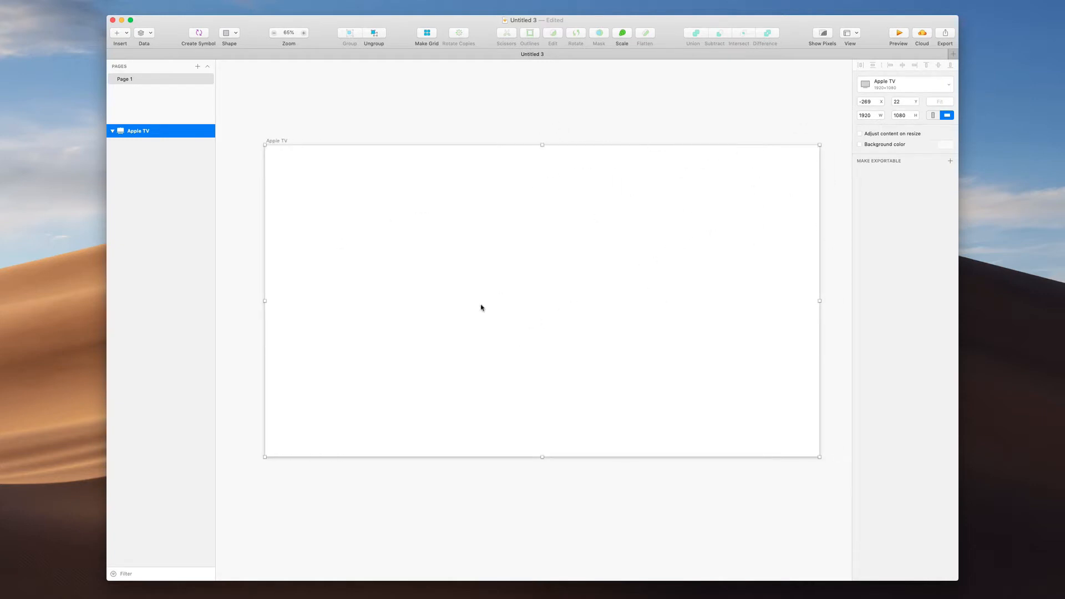
left_click(547, 100)
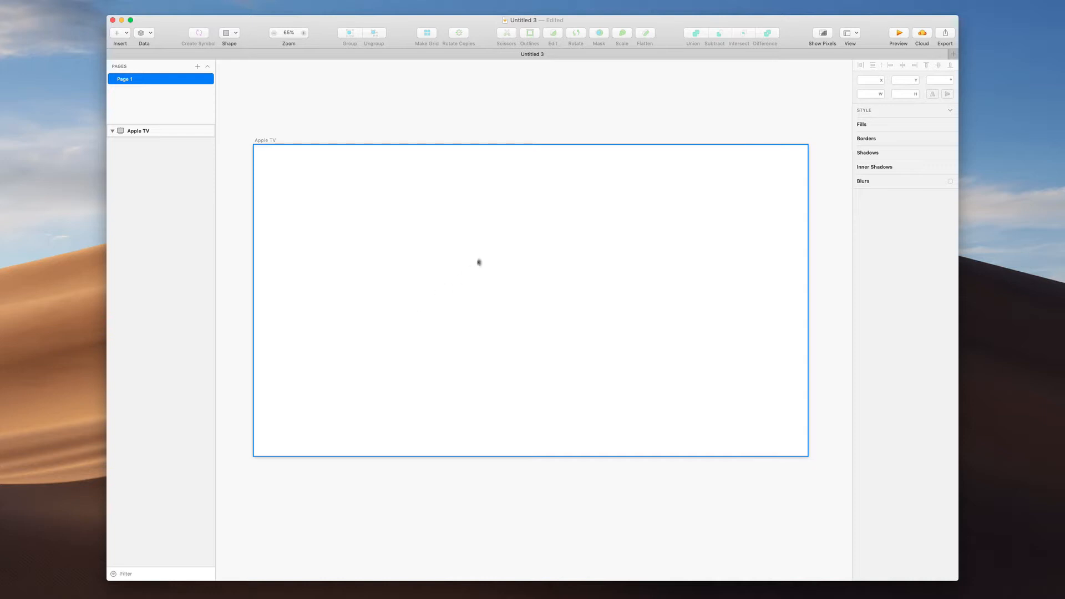
scroll(408, 270, "up", 1)
scroll(408, 270, "right", 2)
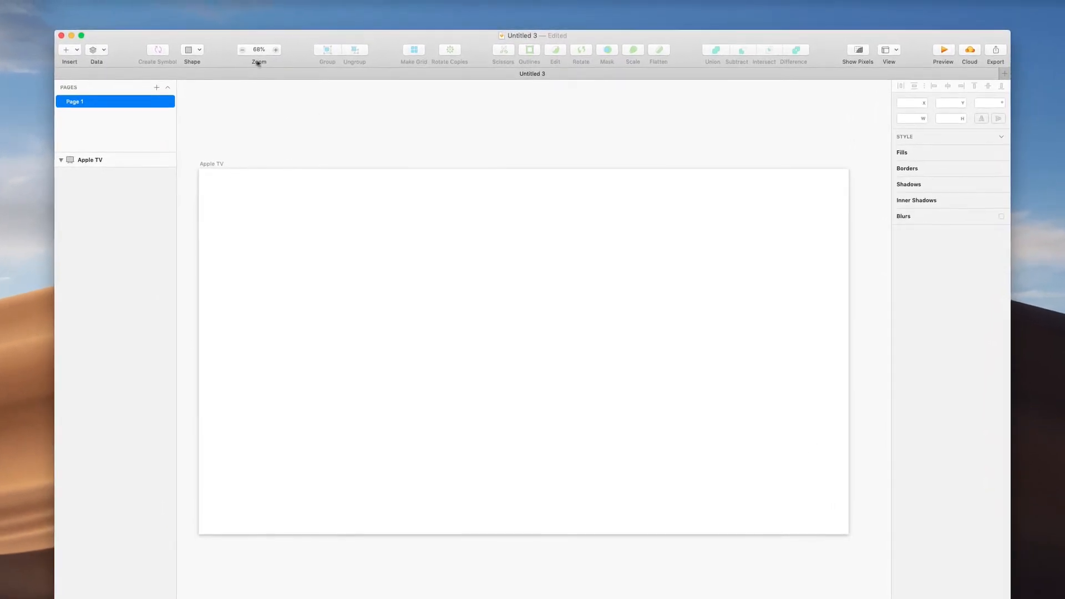
- Review the items offered for customizing the toolbar and close the list without changes
right_click(220, 59)
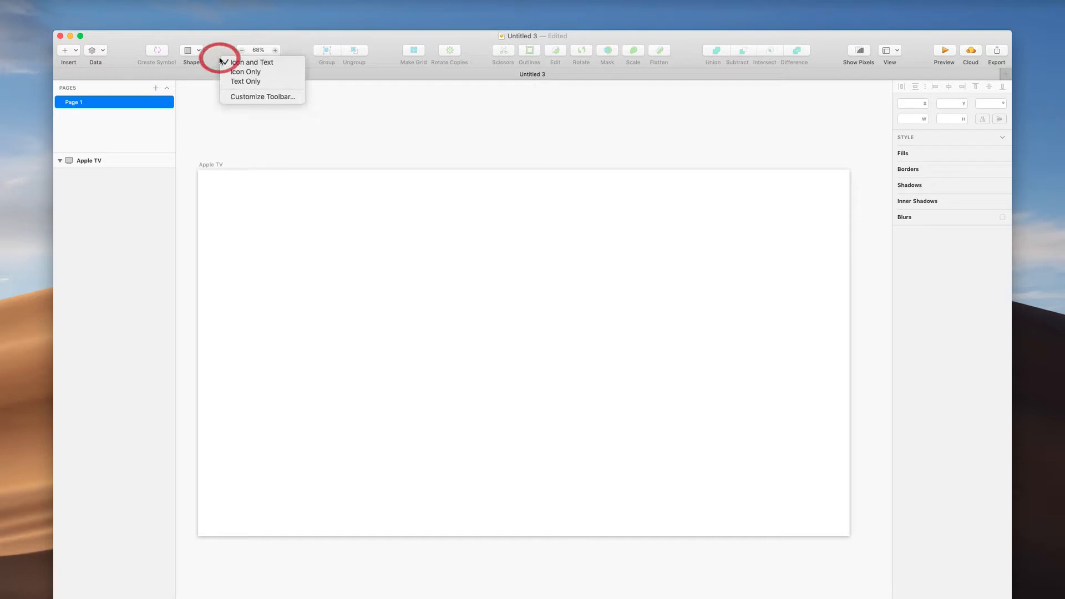
left_click(254, 98)
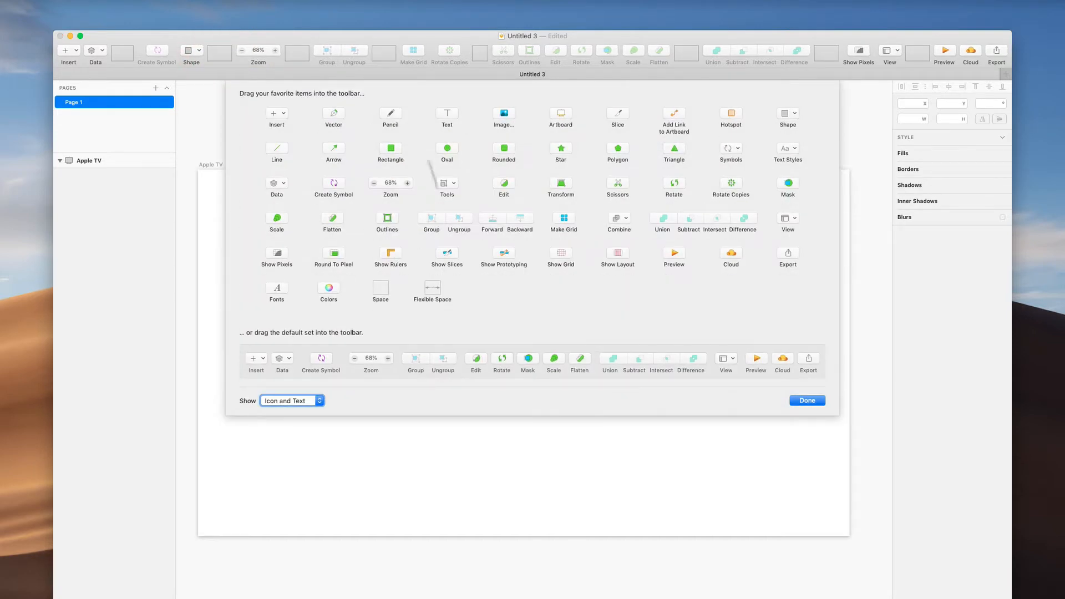
left_click(807, 402)
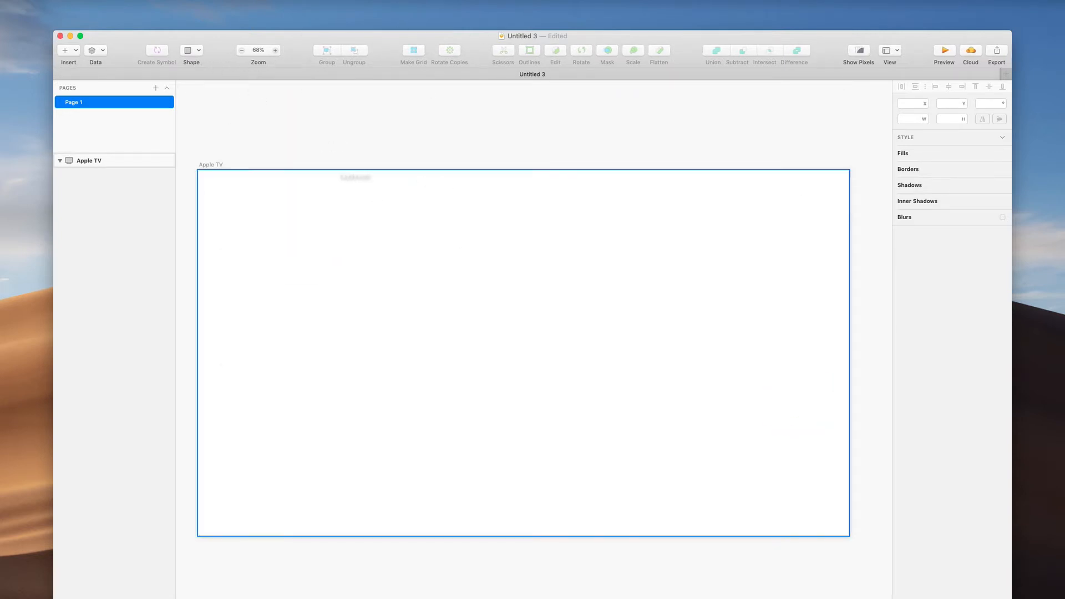
- Draw a square about 617 by 617 px and centre it on the Apple TV artboard
left_click(194, 53)
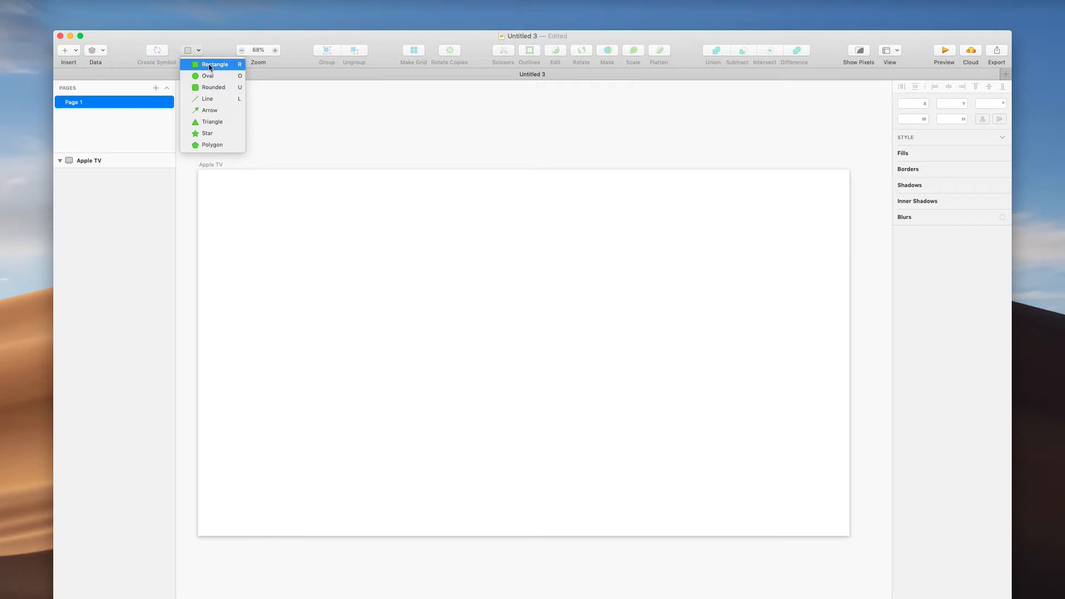
left_click(210, 66)
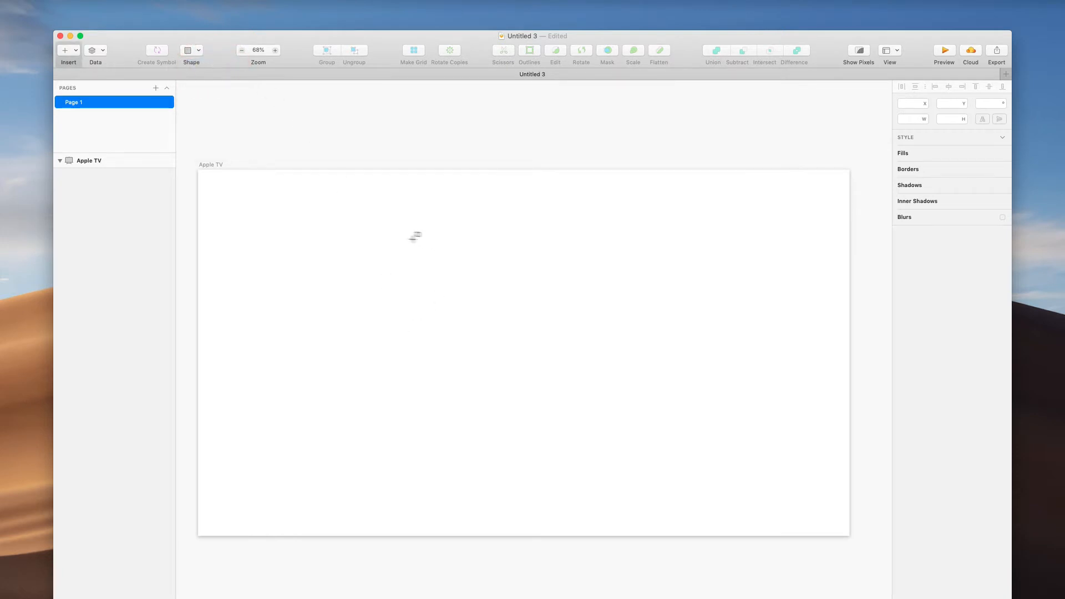
mouse_move(404, 245)
left_mouse_down()
mouse_move(602, 448)
mouse_move(573, 368)
mouse_move(467, 377)
mouse_move(506, 326)
mouse_move(552, 423)
mouse_move(529, 448)
mouse_move(549, 348)
mouse_move(531, 314)
mouse_move(507, 340)
mouse_move(528, 334)
mouse_move(566, 400)
mouse_move(433, 277)
mouse_move(473, 273)
mouse_move(594, 383)
mouse_move(603, 415)
left_mouse_up()
left_click_drag(480, 317, 509, 338)
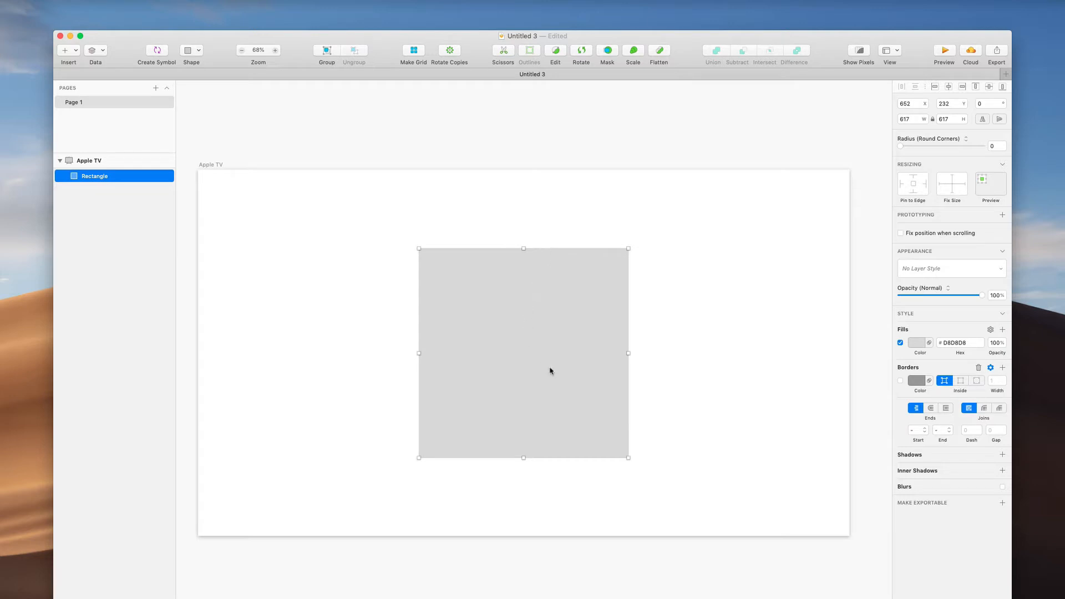
- Edit the square's points and try moving its upper-right corner inward to about X 1227.5, Y 276
scroll(551, 371, "up", 5)
scroll(550, 371, "up", 2)
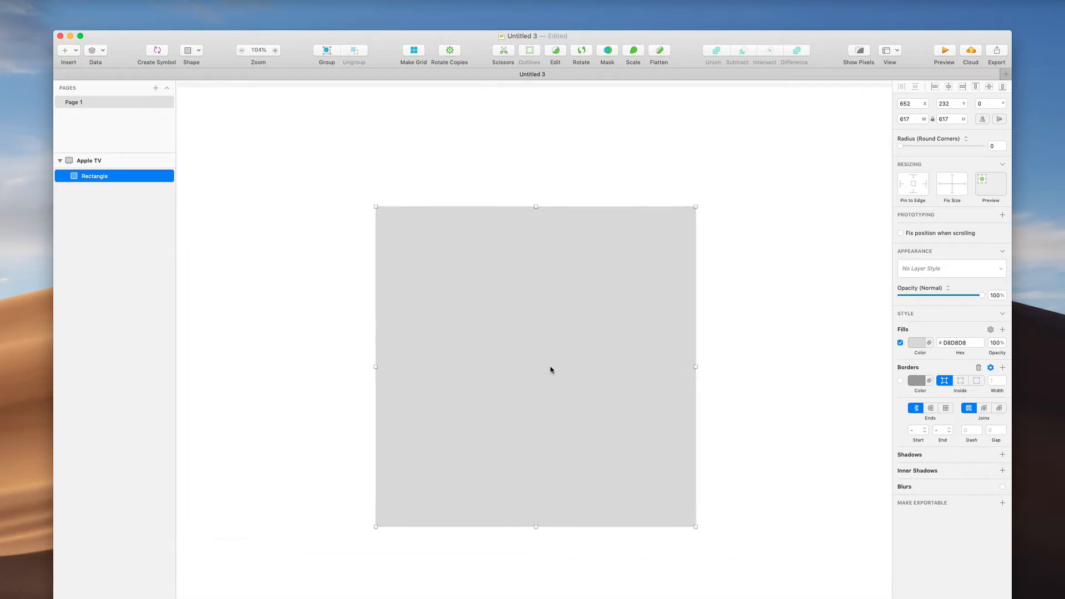
scroll(550, 370, "up", 1)
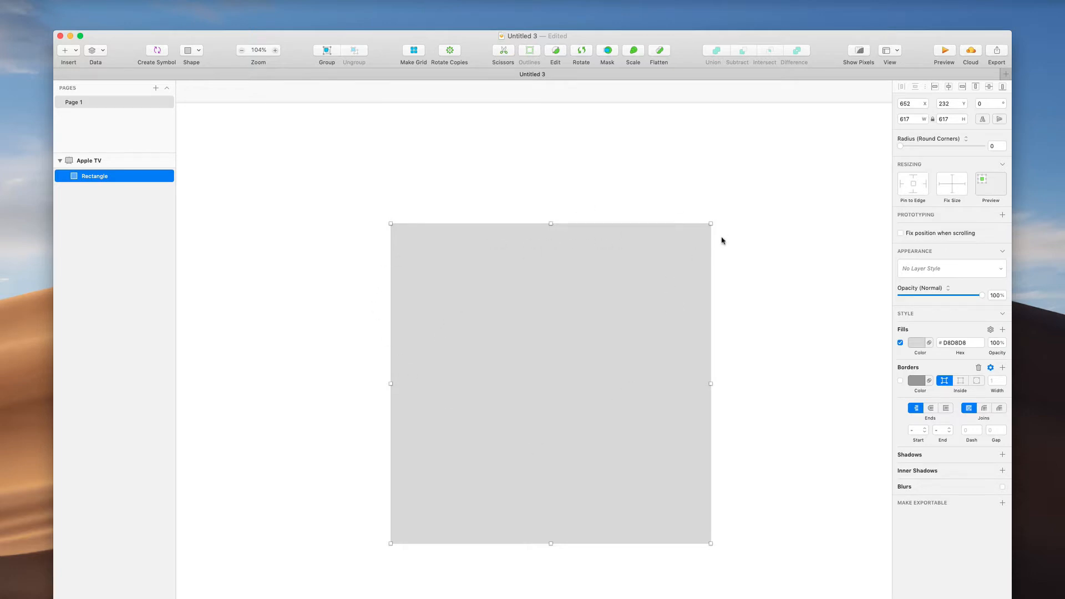
scroll(723, 241, "up", 5)
scroll(551, 230, "down", 3)
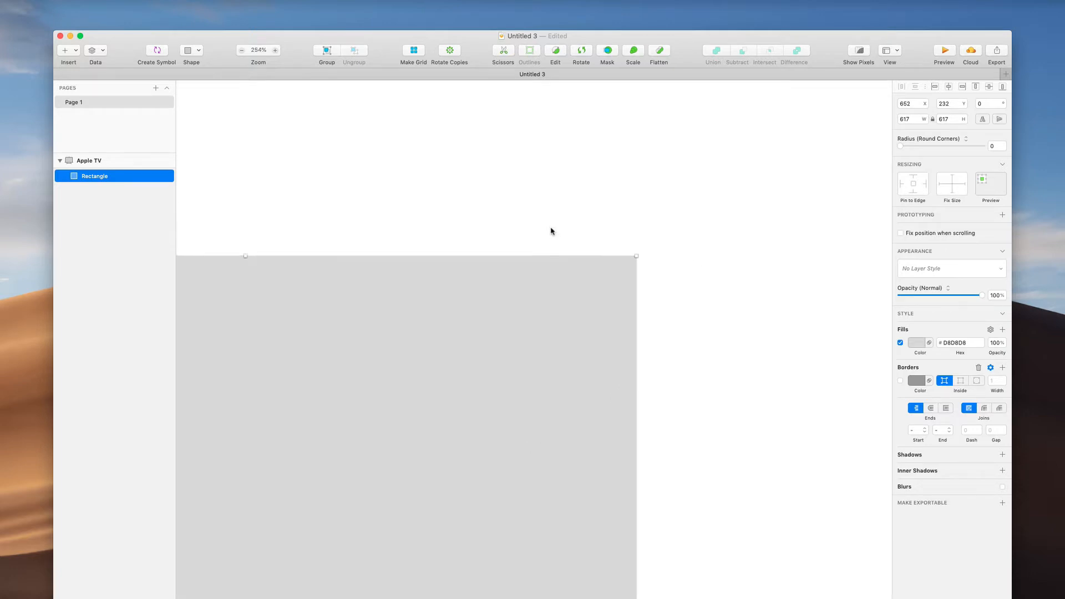
scroll(446, 344, "up", 3)
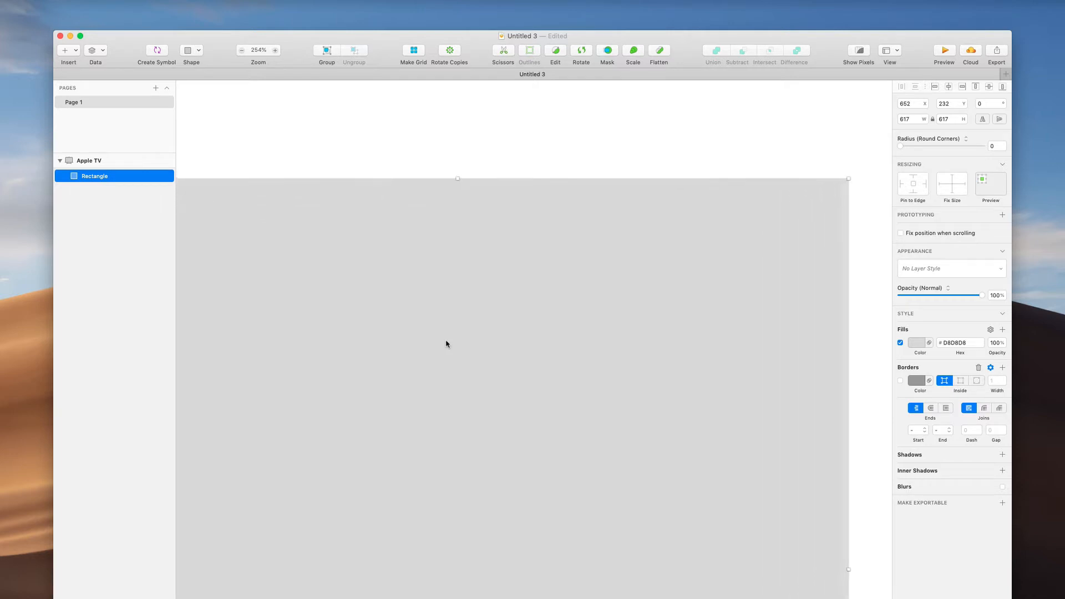
scroll(446, 344, "up", 5)
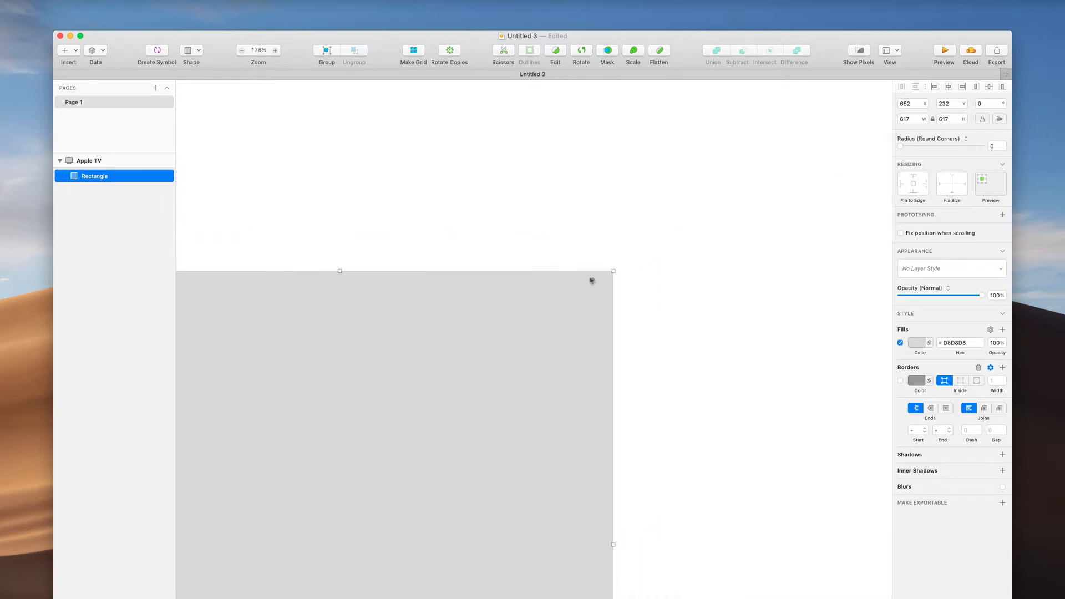
scroll(602, 274, "up", 2)
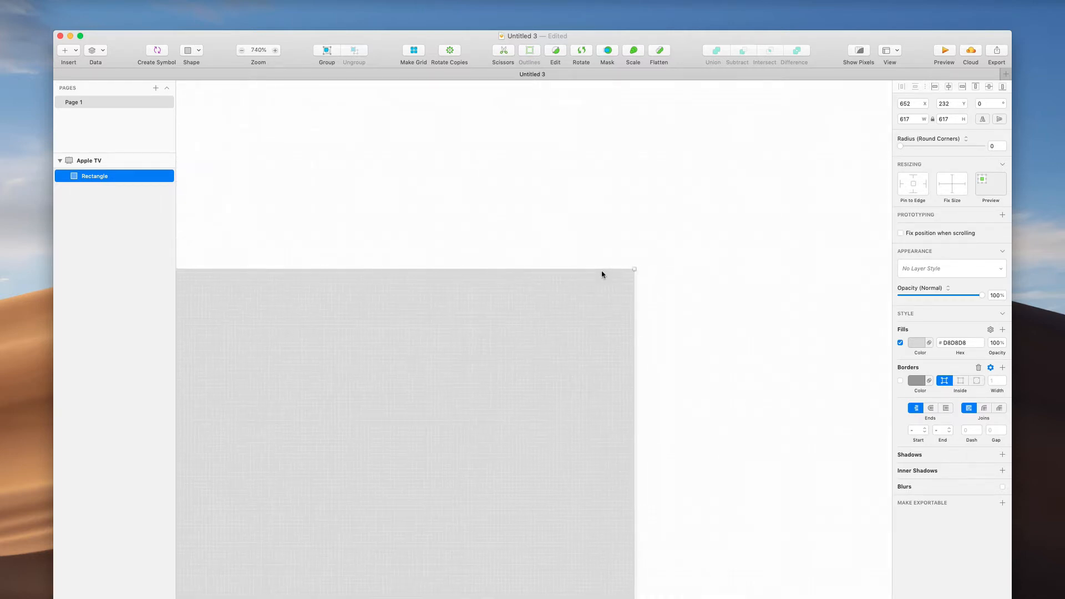
double_click(595, 293)
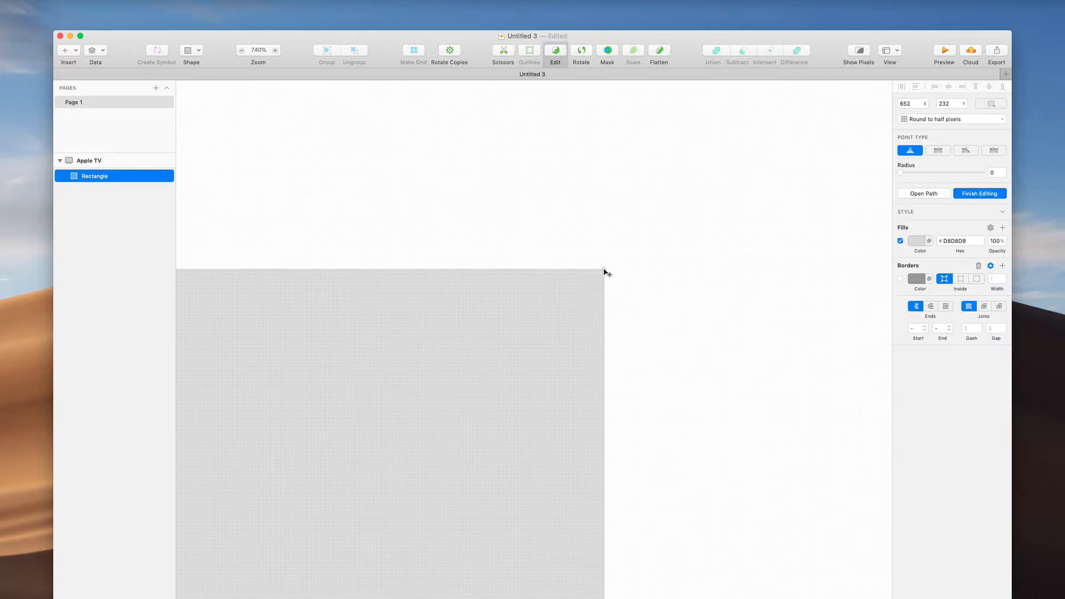
left_click_drag(604, 270, 451, 433)
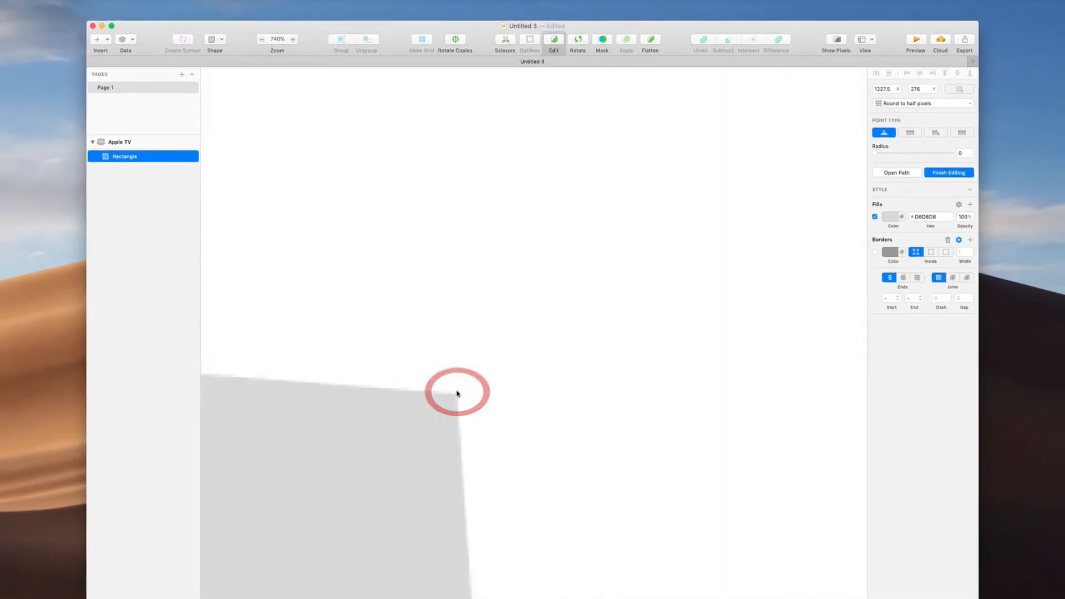
scroll(451, 433, "down", 10)
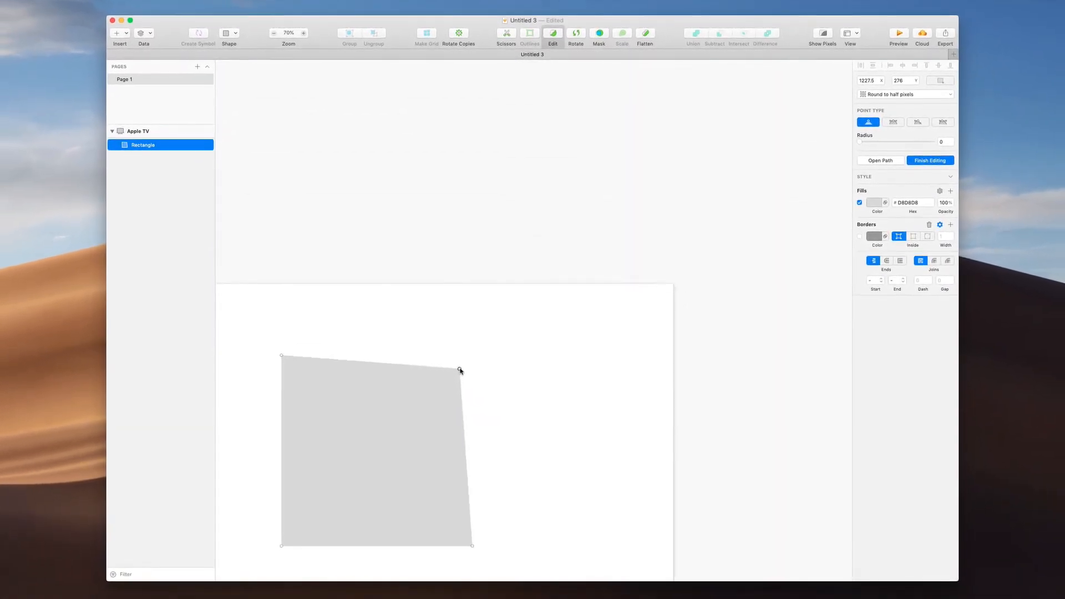
scroll(460, 370, "up", 5)
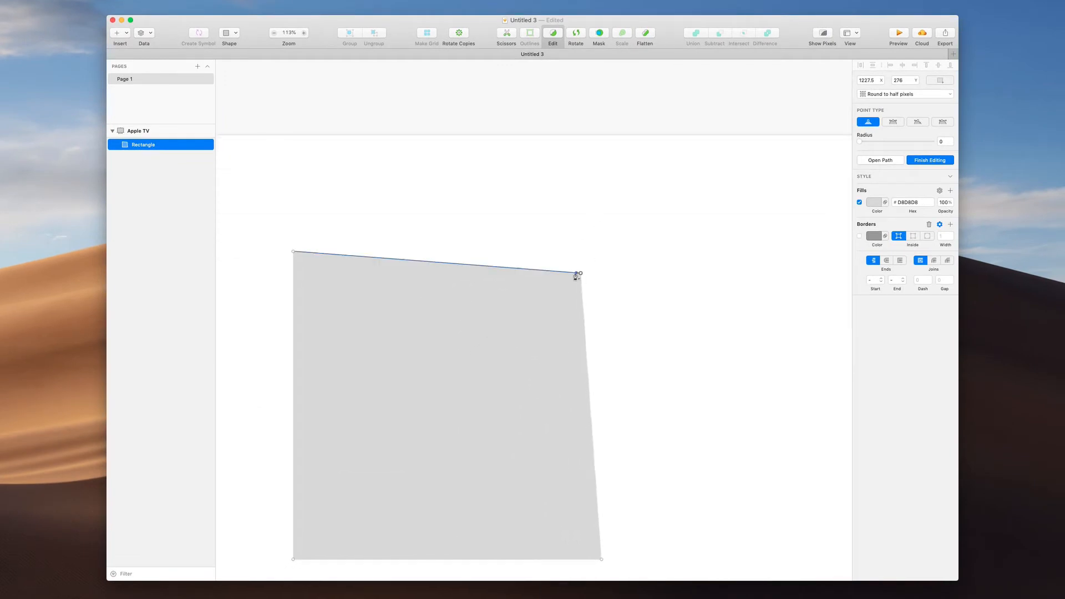
- Undo the upper-right corner move to restore the square and leave point editing
mouse_move(581, 273)
left_mouse_down()
mouse_move(464, 416)
mouse_move(584, 268)
mouse_move(542, 369)
mouse_move(522, 244)
mouse_move(628, 264)
mouse_move(537, 252)
mouse_move(554, 317)
mouse_move(623, 269)
mouse_move(583, 279)
left_mouse_up()
key("super+z")
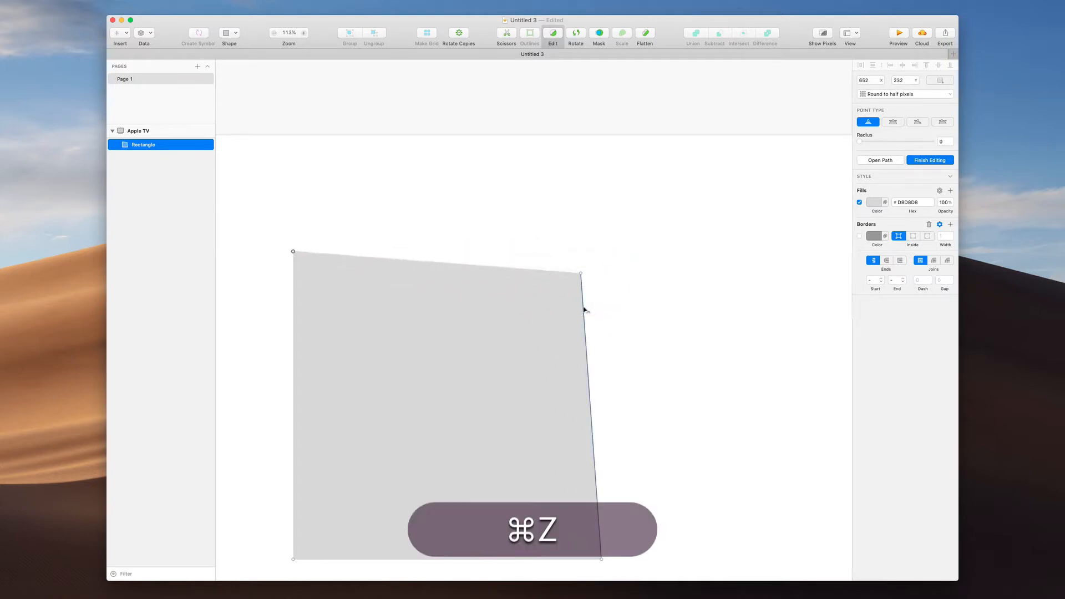
key("super+z")
key("Escape")
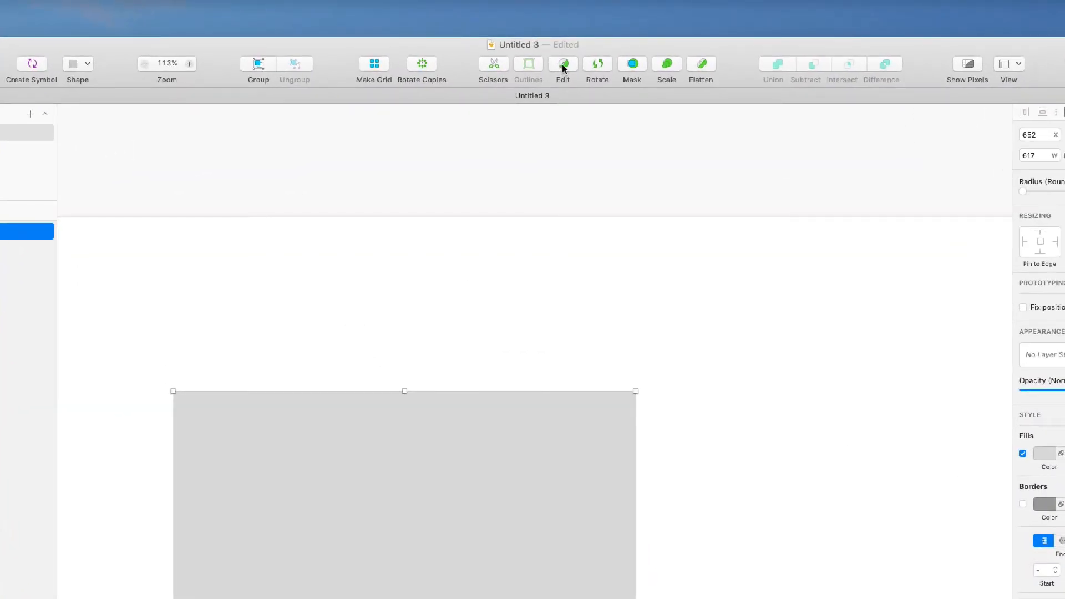
- Edit the square's points: move the upper-left corner inward and add a raised point on the top edge at about X 960.5, Y 174
left_click(562, 65)
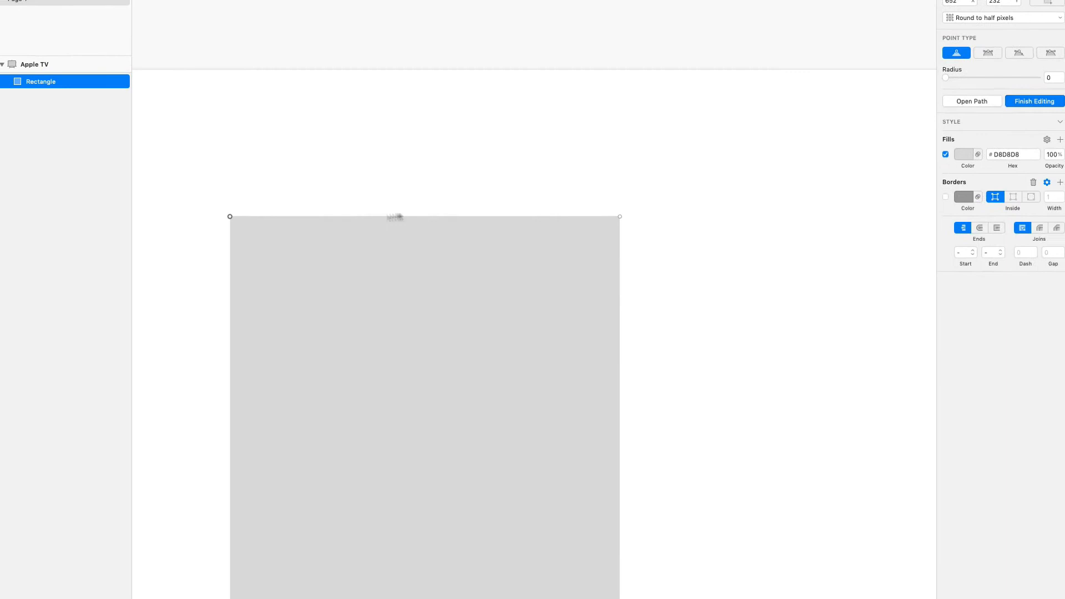
left_click_drag(229, 217, 288, 264)
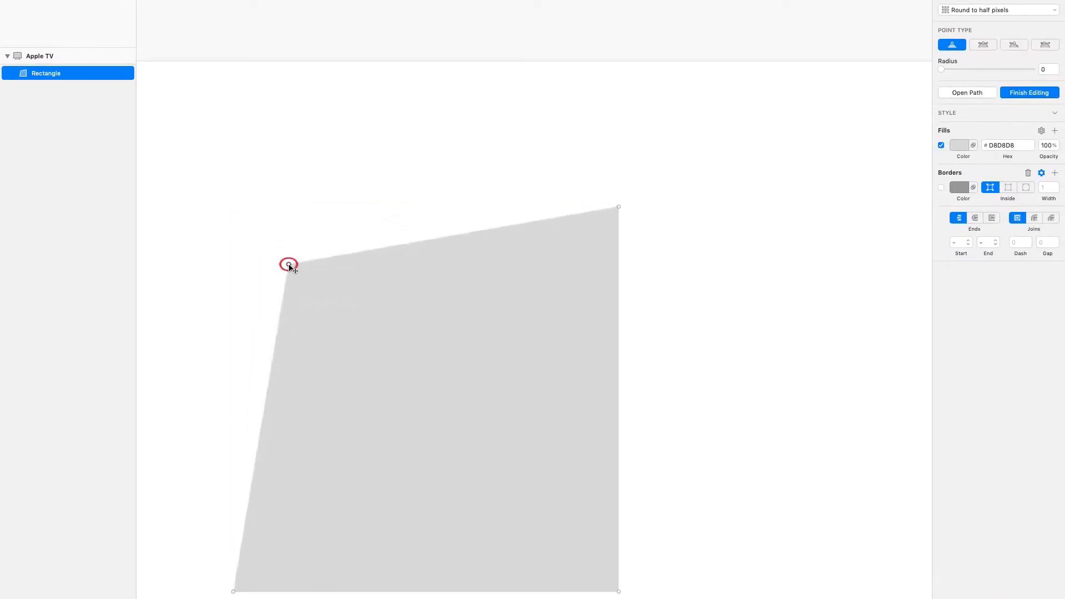
scroll(333, 301, "down", 3)
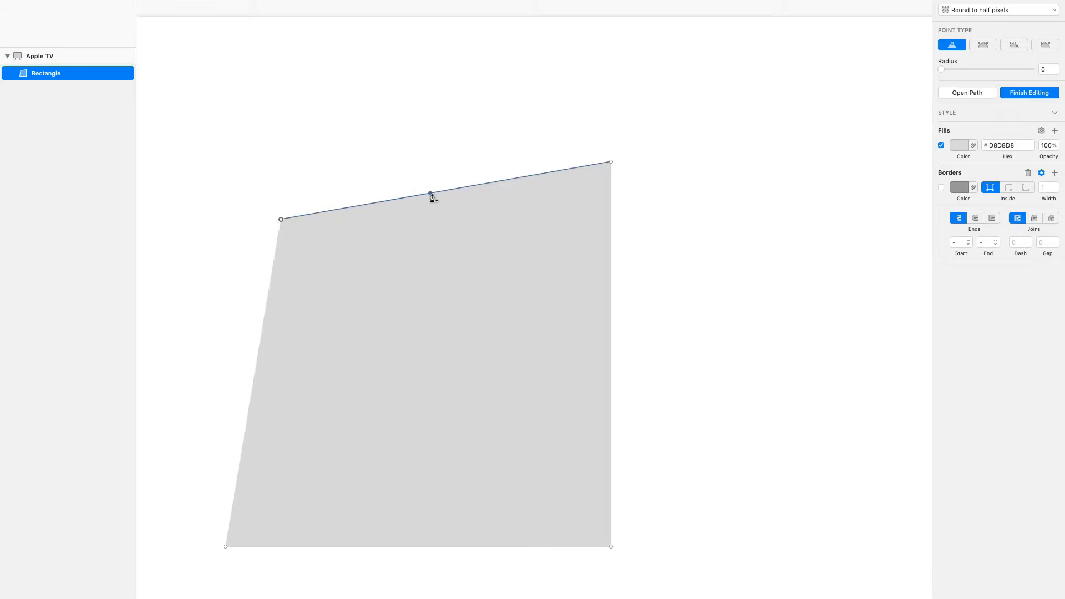
left_click_drag(430, 194, 419, 115)
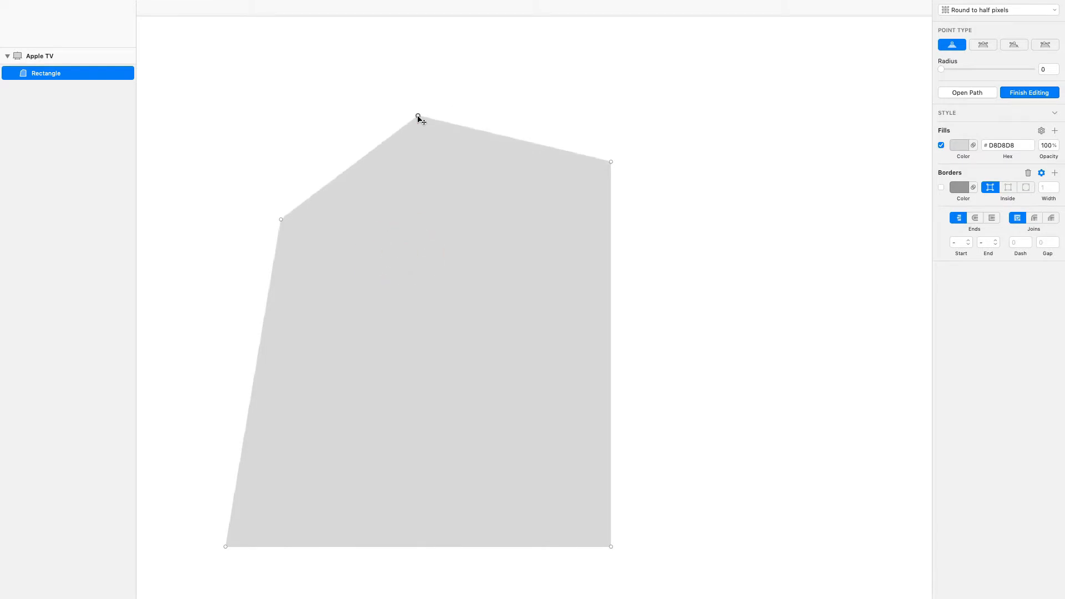
left_click_drag(418, 115, 418, 126)
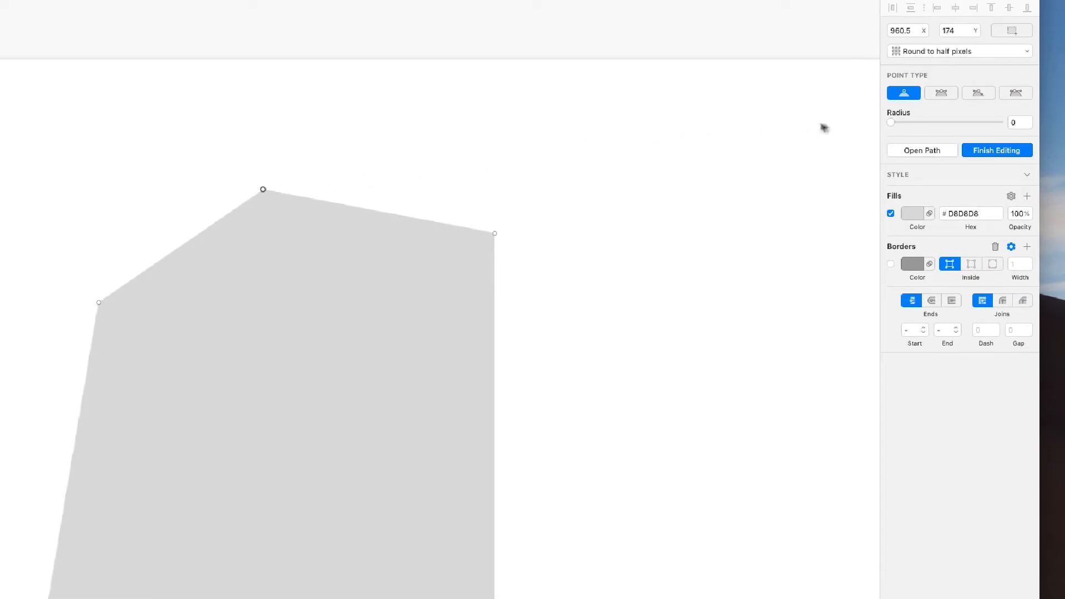
- Make the added top point Mirrored and tilt its paired handles slightly
left_click(942, 93)
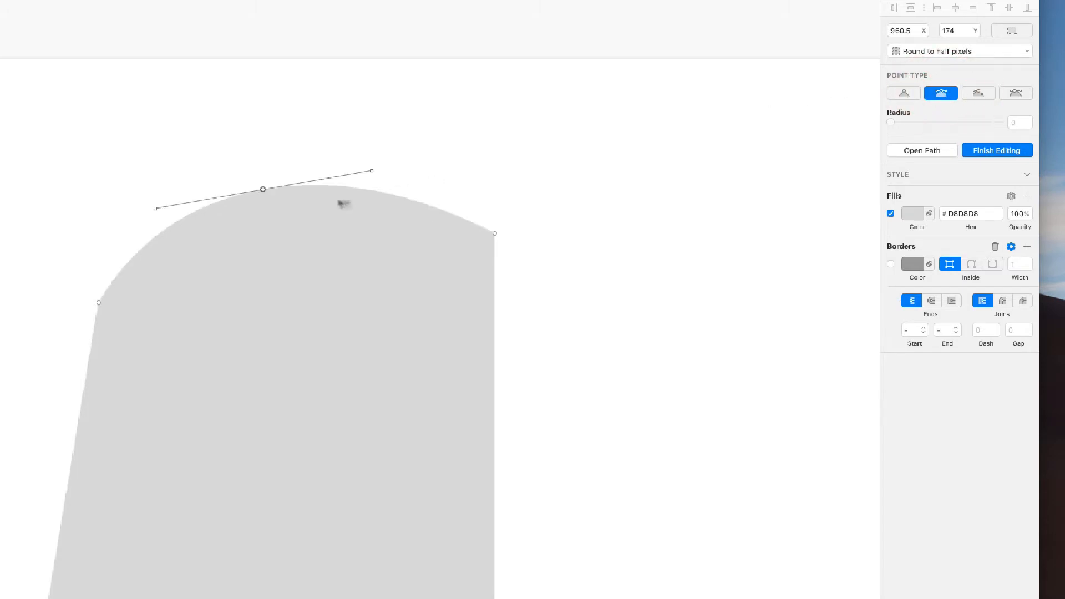
mouse_move(372, 171)
left_mouse_down()
mouse_move(307, 181)
mouse_move(466, 155)
mouse_move(284, 202)
mouse_move(428, 110)
mouse_move(449, 193)
mouse_move(338, 175)
mouse_move(366, 157)
mouse_move(388, 164)
mouse_move(330, 166)
mouse_move(372, 164)
left_mouse_up()
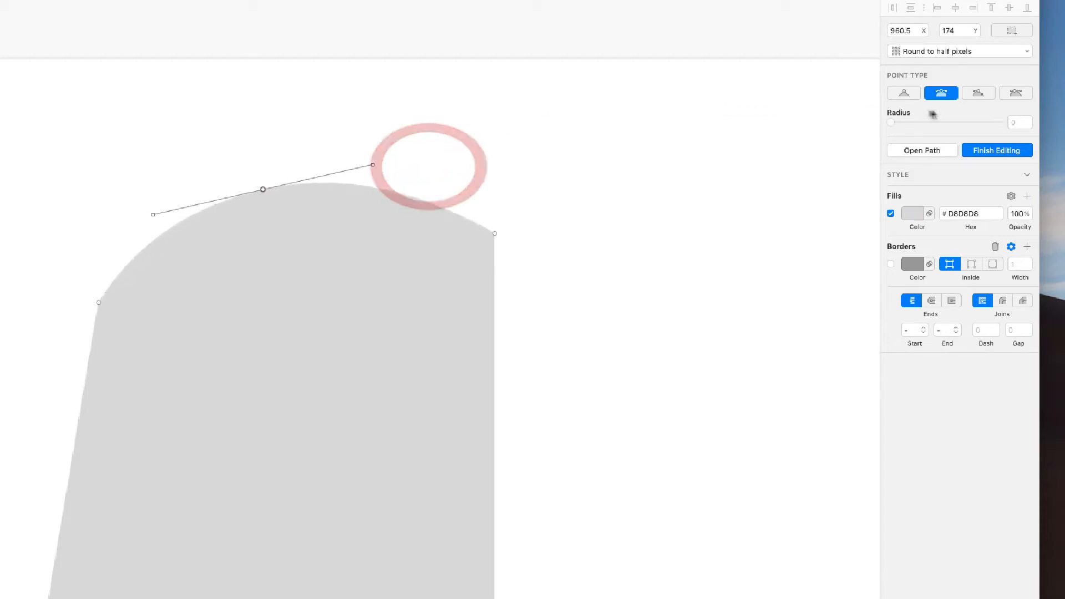
- Change the top point to Disconnected and pull each handle separately down and to the left
left_click(981, 94)
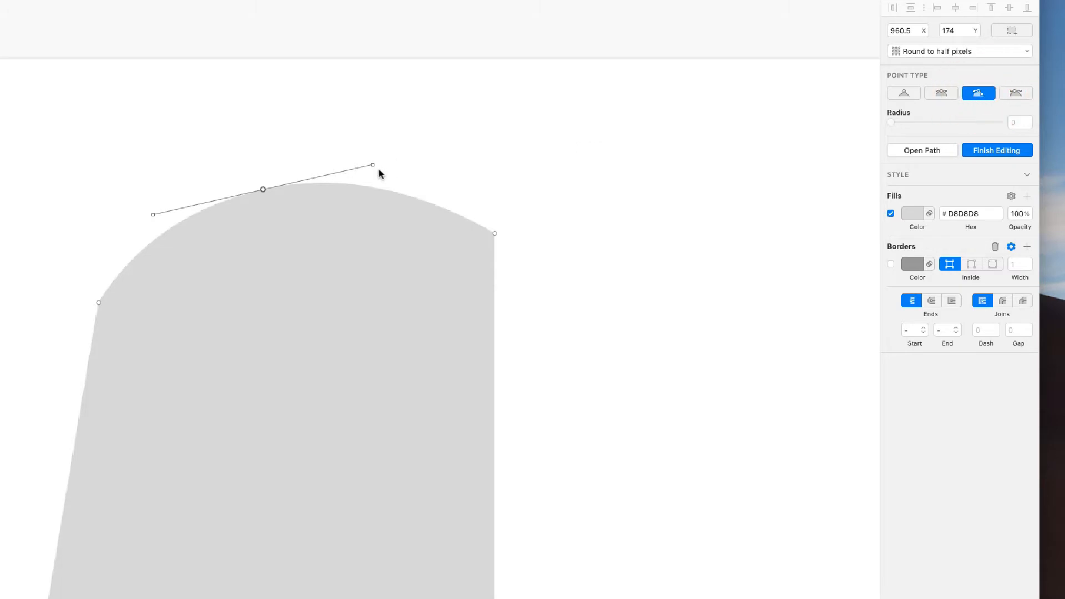
left_click_drag(373, 166, 193, 306)
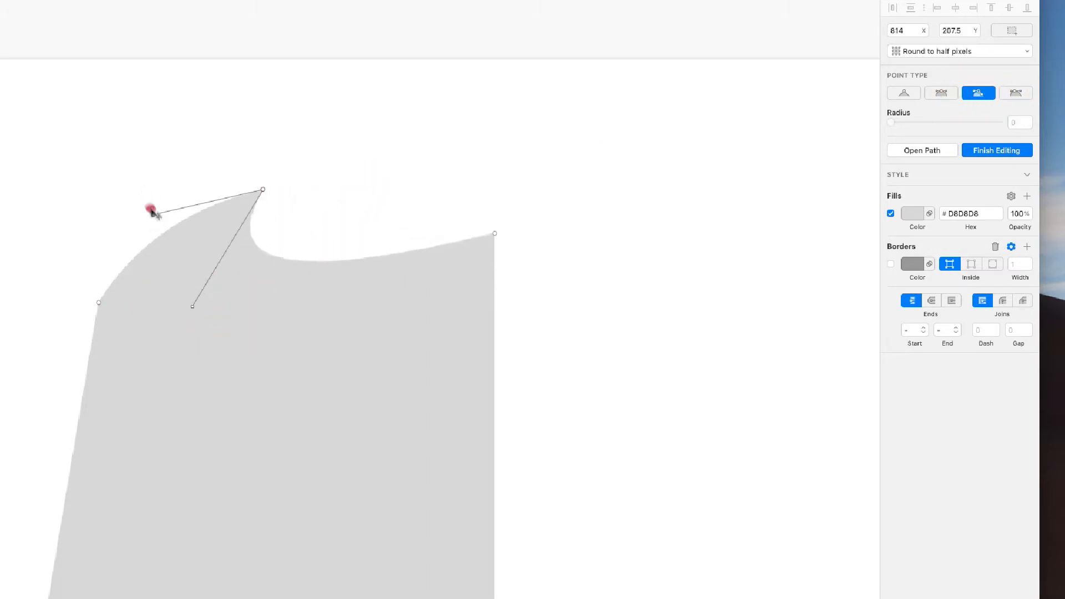
left_click_drag(153, 211, 149, 288)
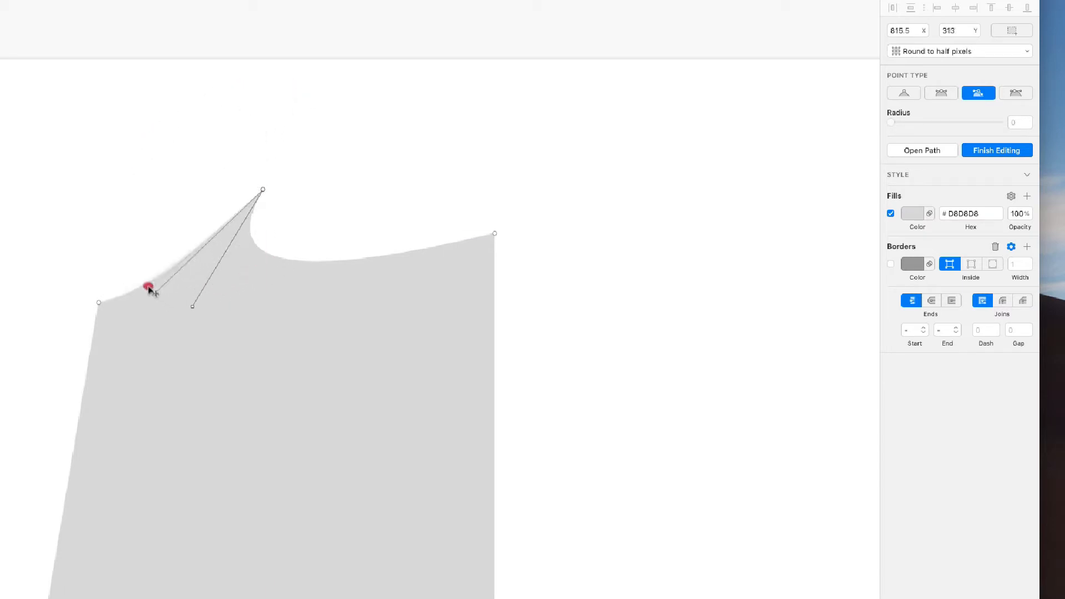
- Make the top point Asymmetric, adjust its right handle into a smooth rounded top, and finish editing the shape
left_click(1016, 94)
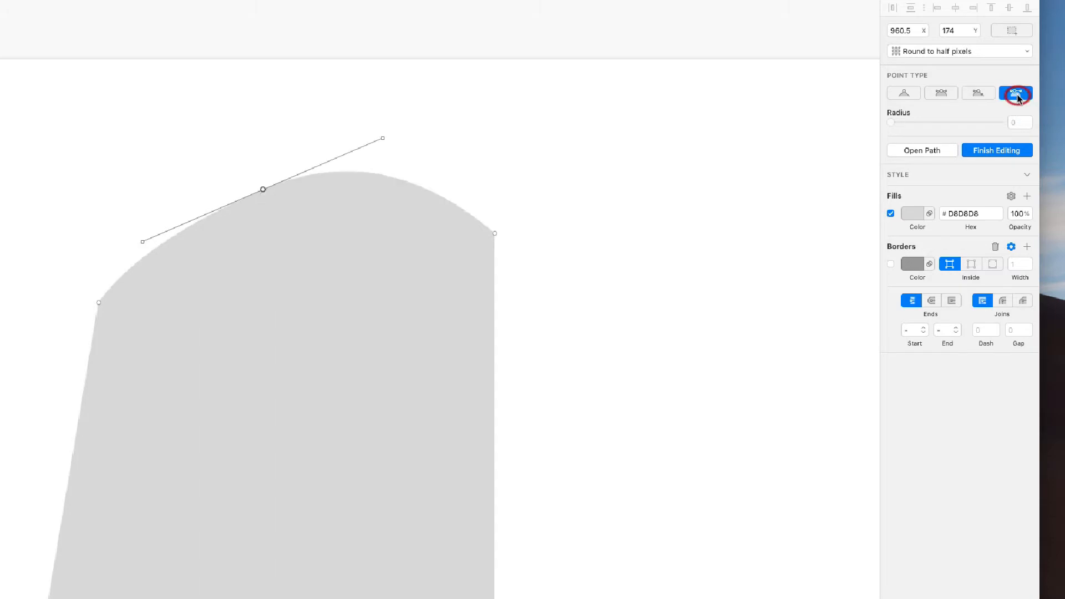
mouse_move(384, 139)
left_mouse_down()
mouse_move(358, 185)
mouse_move(257, 217)
mouse_move(424, 105)
mouse_move(219, 164)
mouse_move(314, 105)
mouse_move(352, 207)
mouse_move(228, 221)
mouse_move(269, 192)
mouse_move(263, 214)
mouse_move(247, 217)
mouse_move(350, 150)
mouse_move(335, 205)
mouse_move(329, 135)
mouse_move(397, 168)
mouse_move(383, 152)
mouse_move(374, 209)
mouse_move(388, 157)
left_mouse_up()
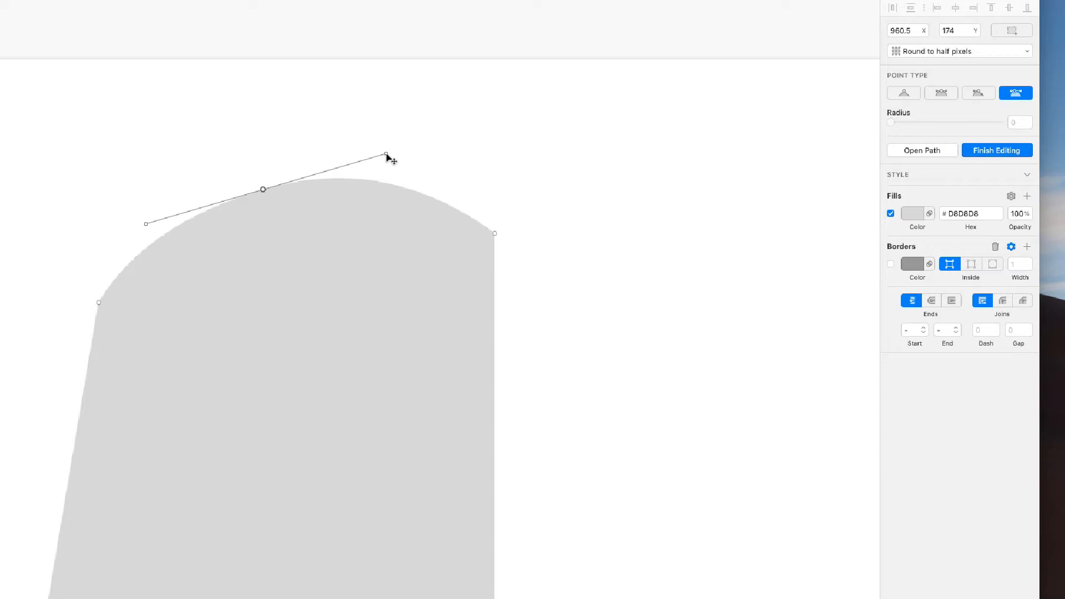
left_click(607, 486)
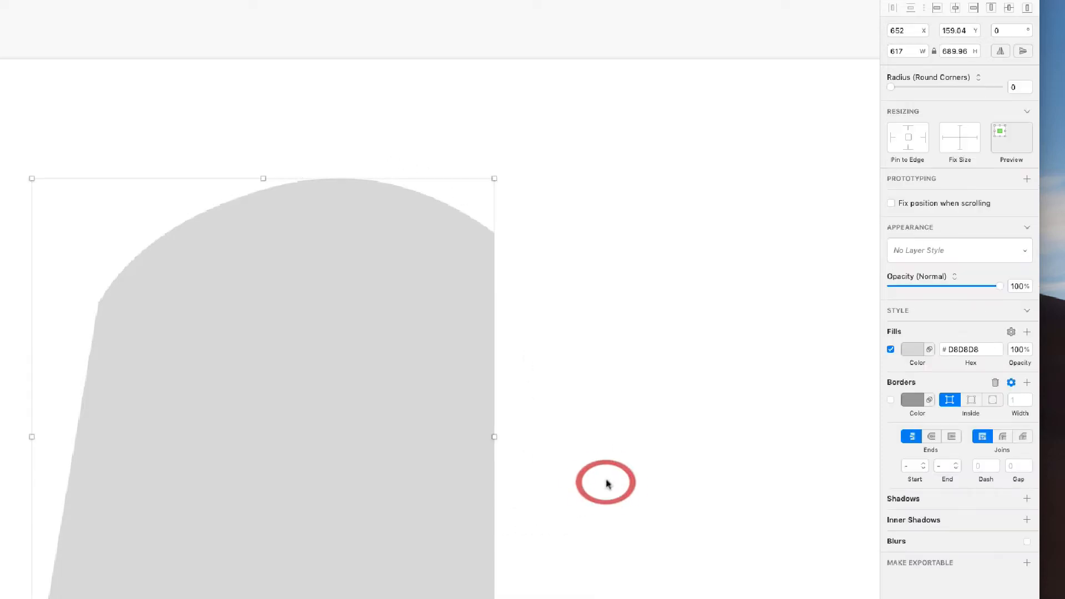
- Draw a 180 × 180 square beside the reshaped rectangle and round its corners to a radius of about 59
key("r")
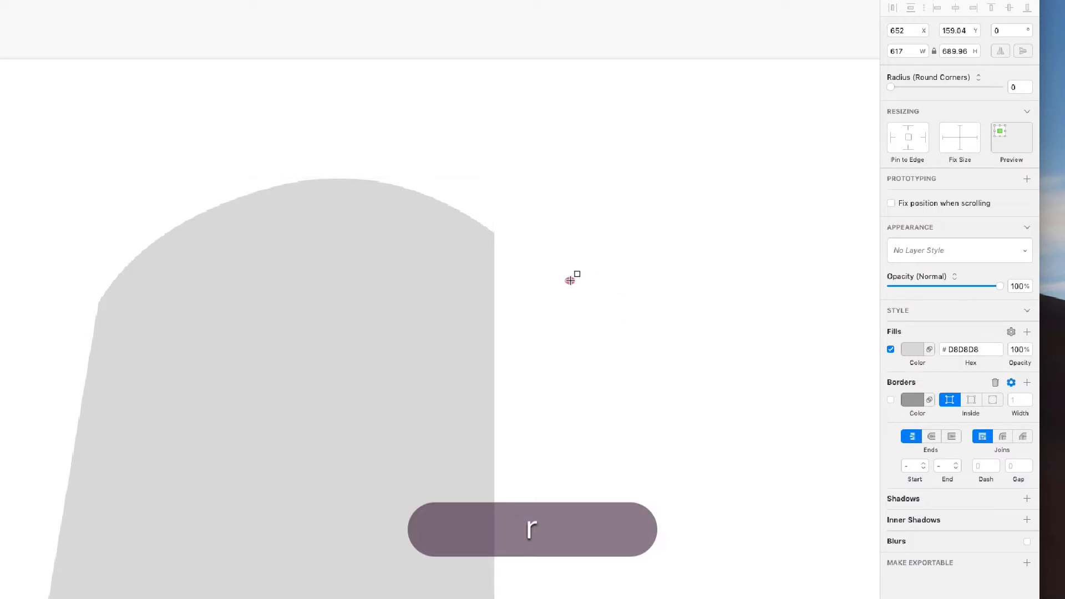
left_click_drag(571, 280, 704, 402)
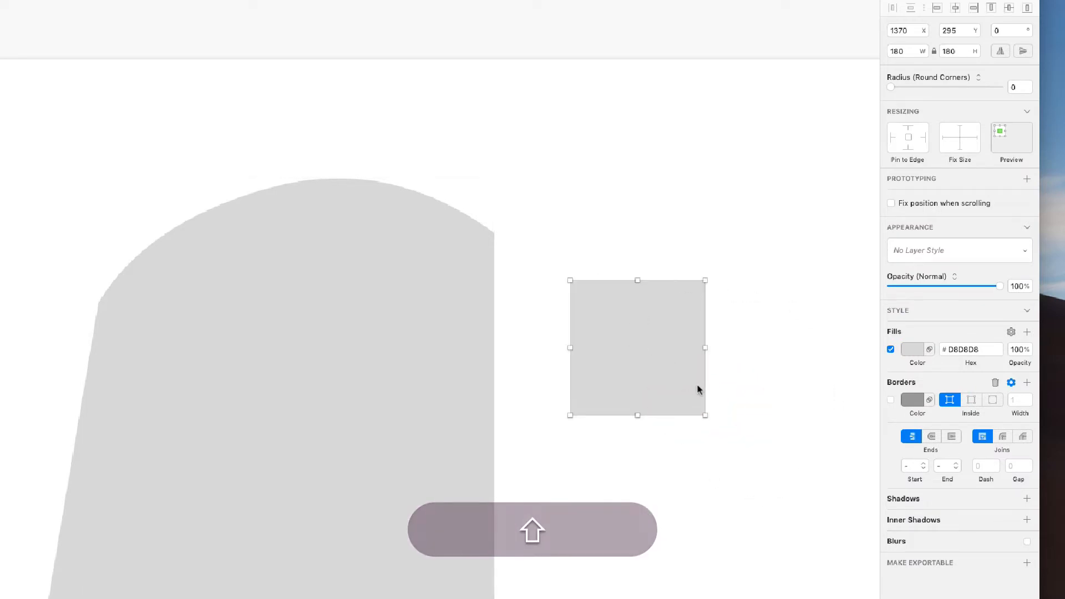
scroll(694, 304, "up", 5)
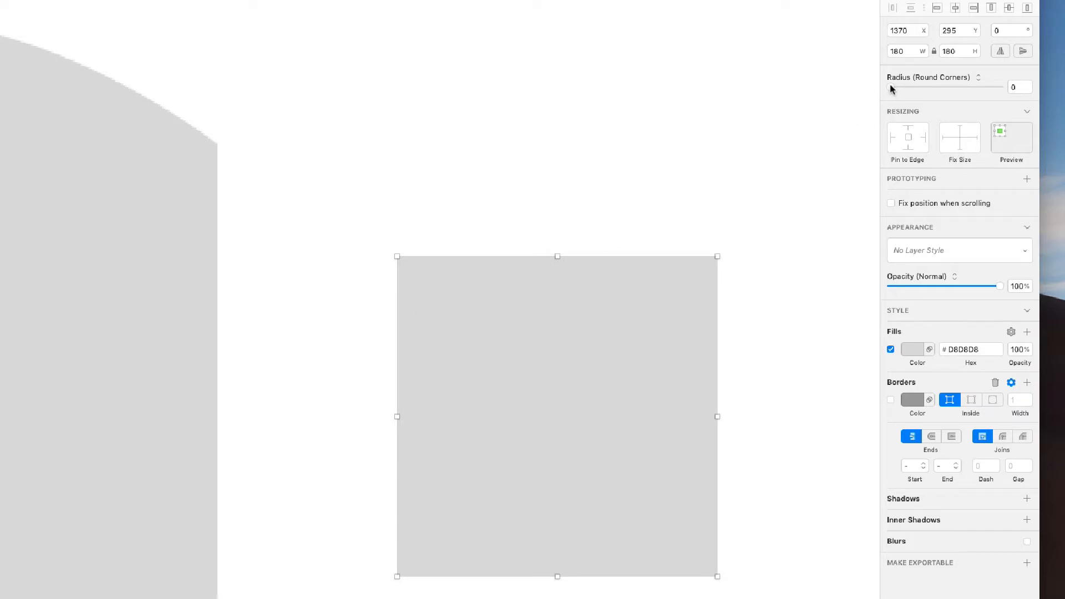
left_click_drag(916, 91, 984, 98)
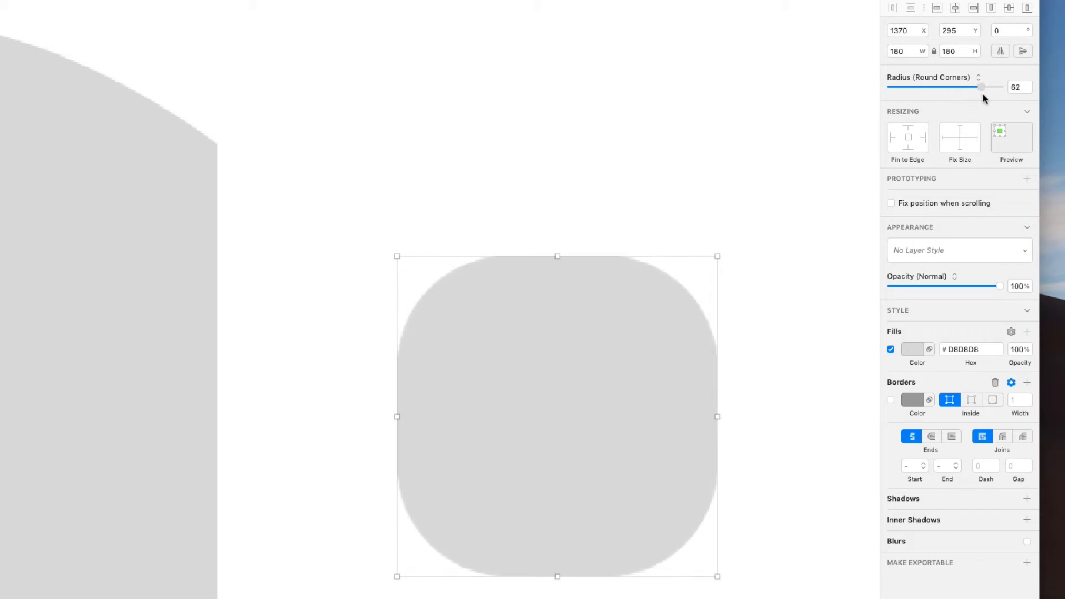
left_click(677, 185)
- Switch the rounded square's corner type to Smooth Corners and magnify its upper-left corner
scroll(588, 255, "right", 2)
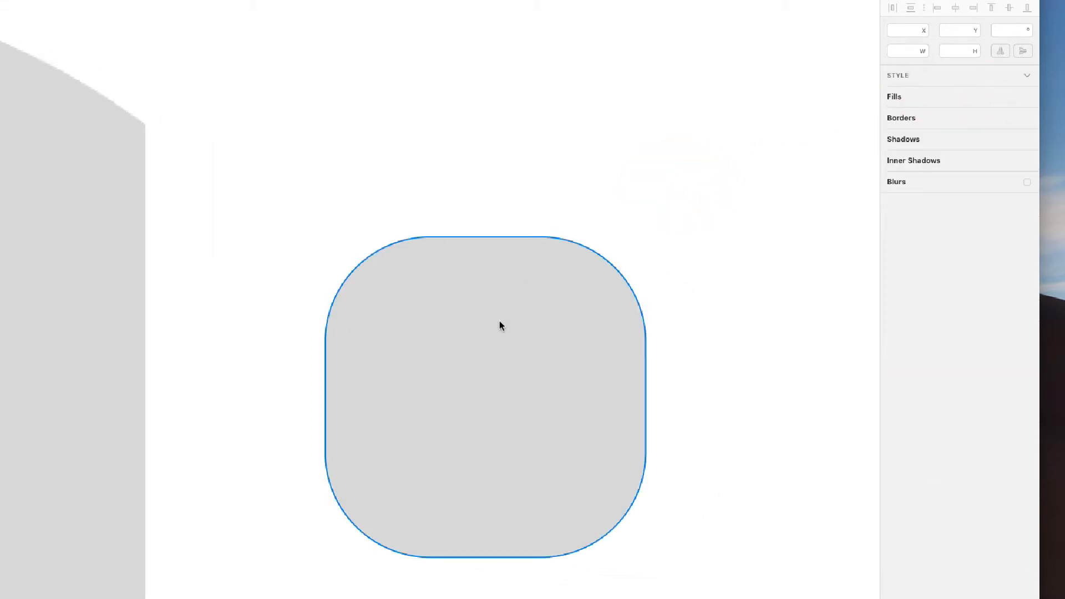
scroll(499, 322, "up", 2)
left_click(501, 320)
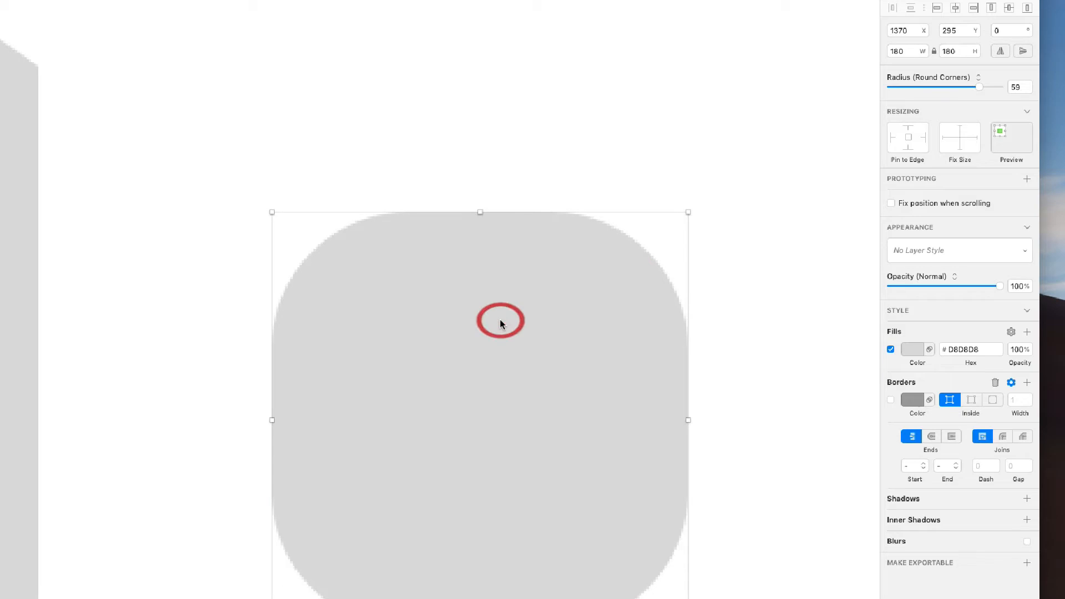
left_click(967, 79)
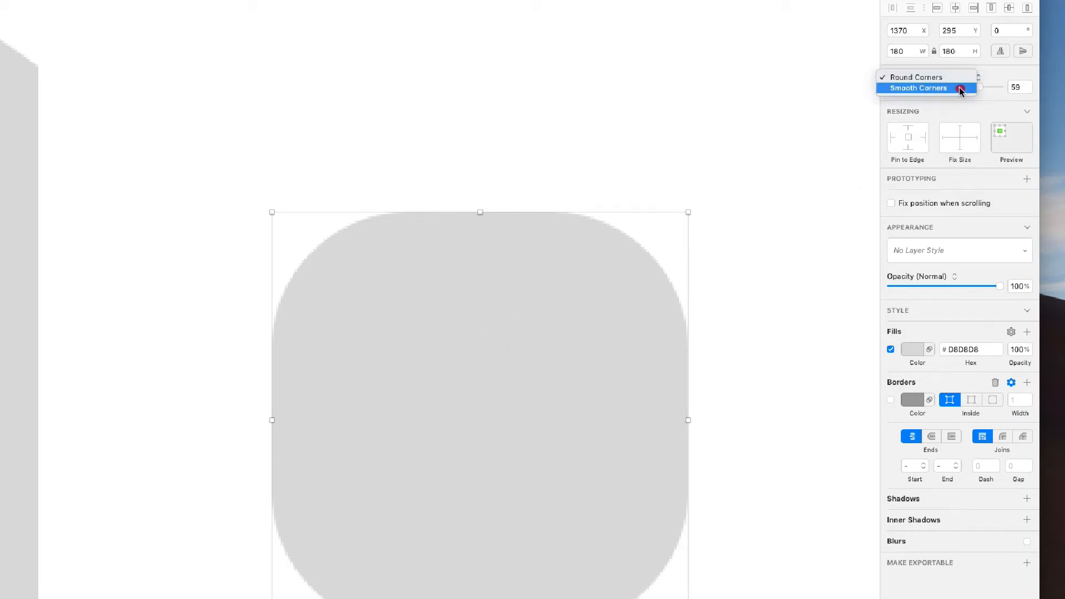
left_click(962, 89)
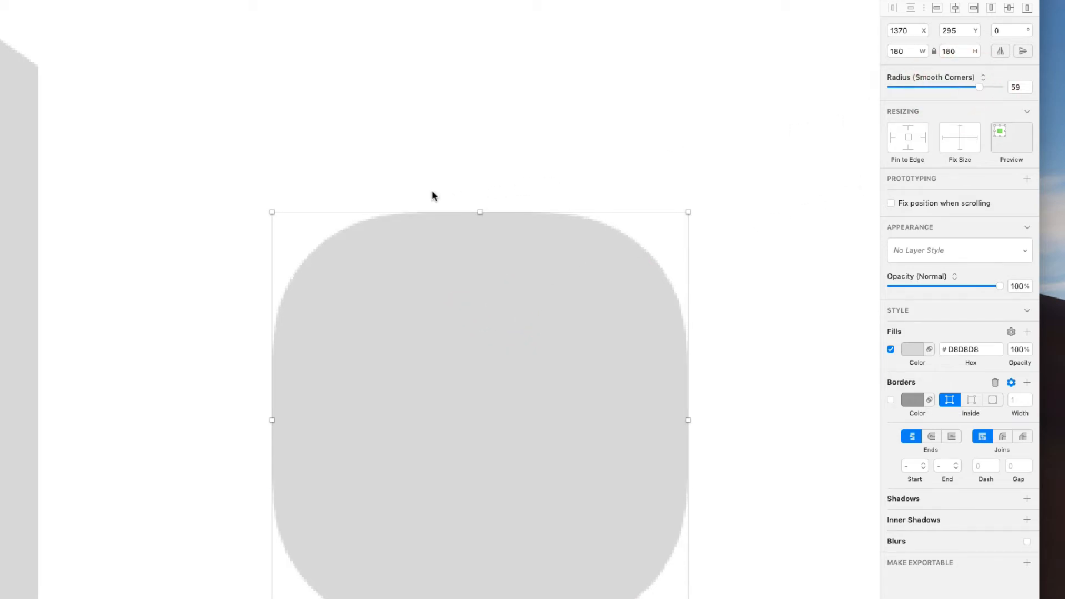
scroll(433, 195, "up", 3)
scroll(434, 195, "up", 5)
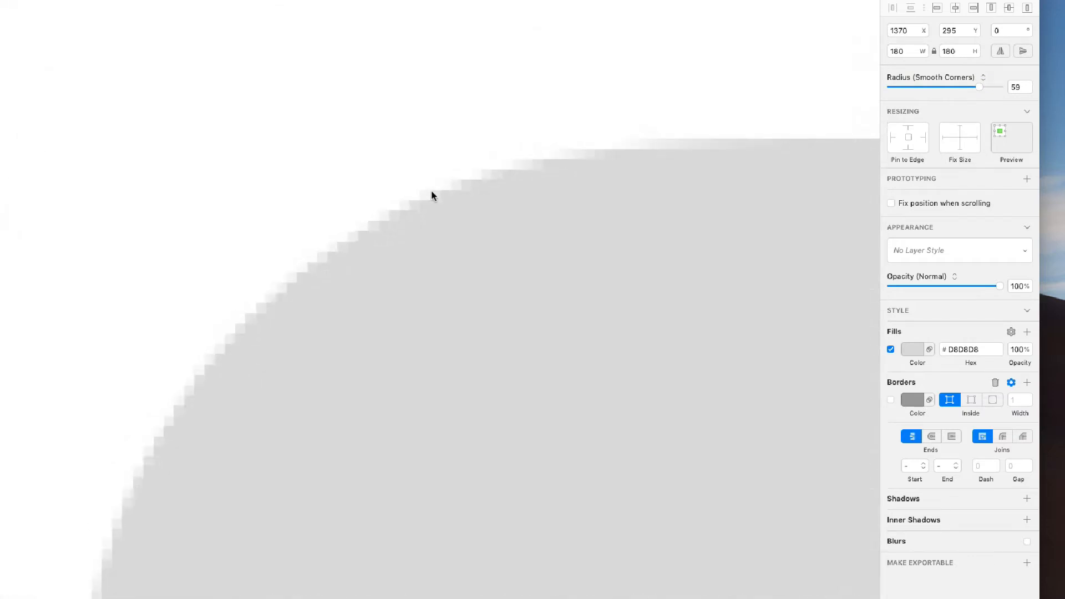
scroll(434, 196, "down", 2)
- Compare the corner styles by switching the square to Round Corners and back to Smooth Corners
left_click(966, 81)
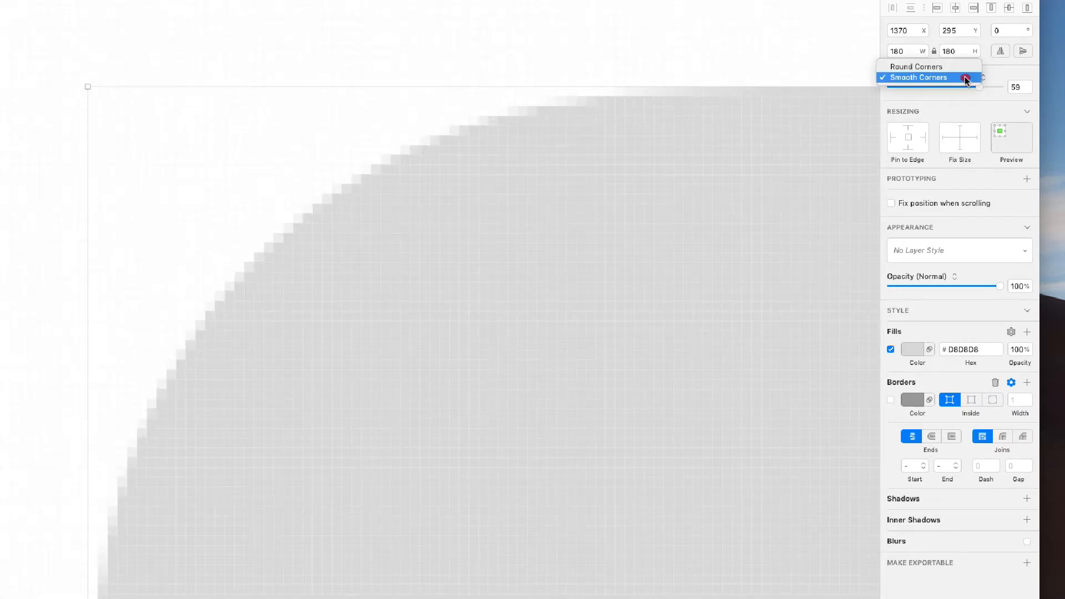
left_click(964, 67)
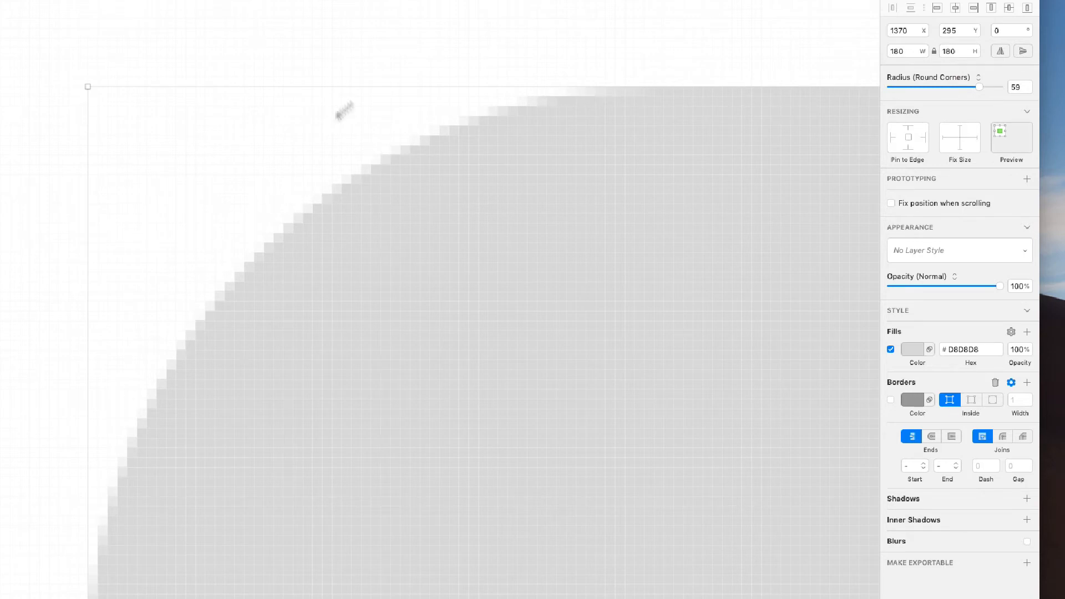
left_click(980, 78)
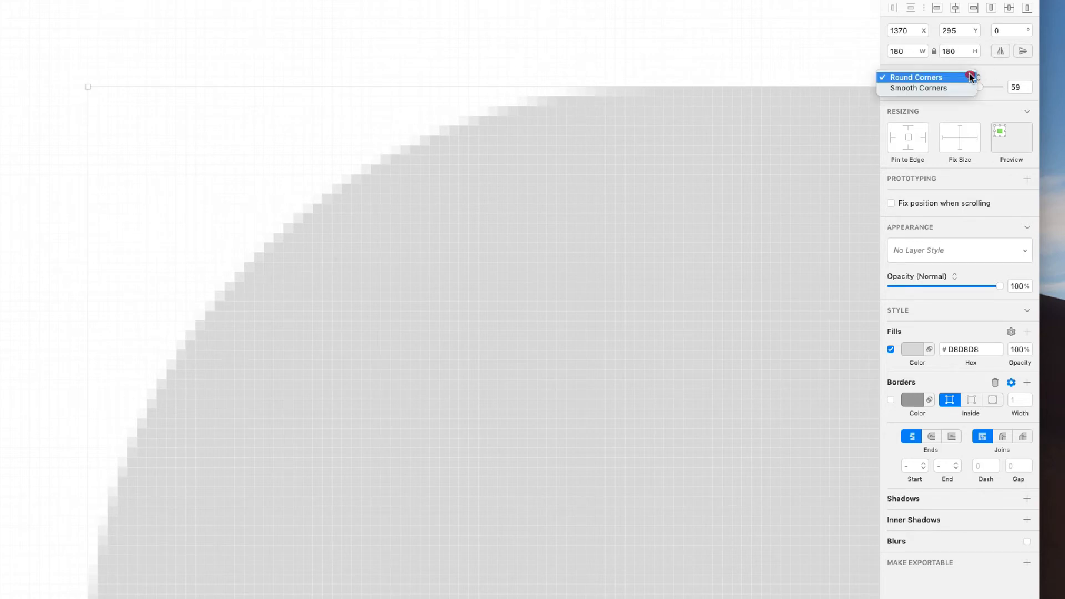
left_click(968, 89)
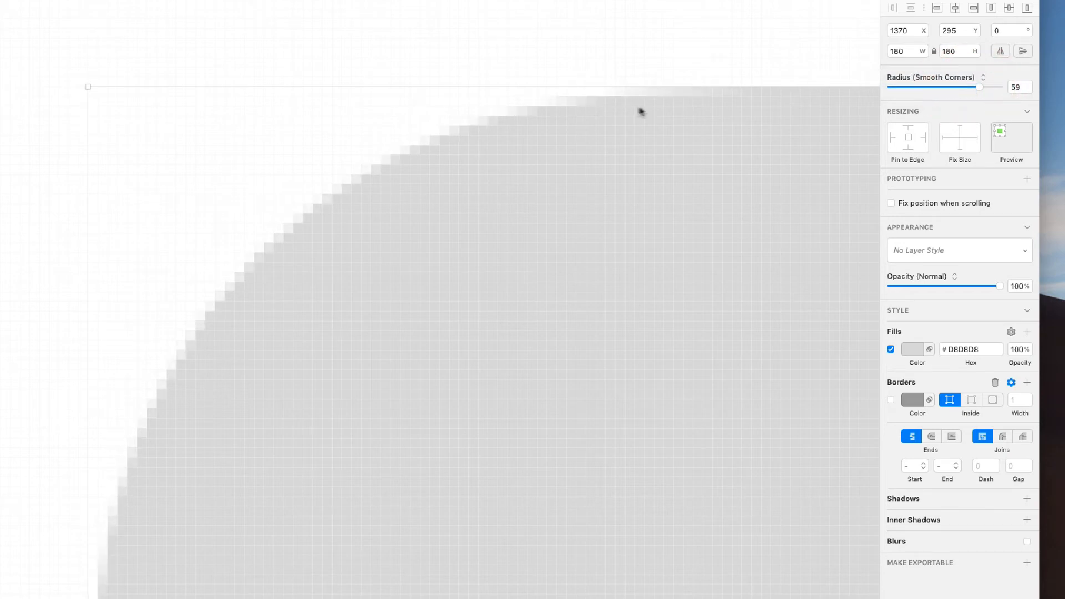
- Reduce the square's smooth corner radius to 46
scroll(637, 178, "down", 8)
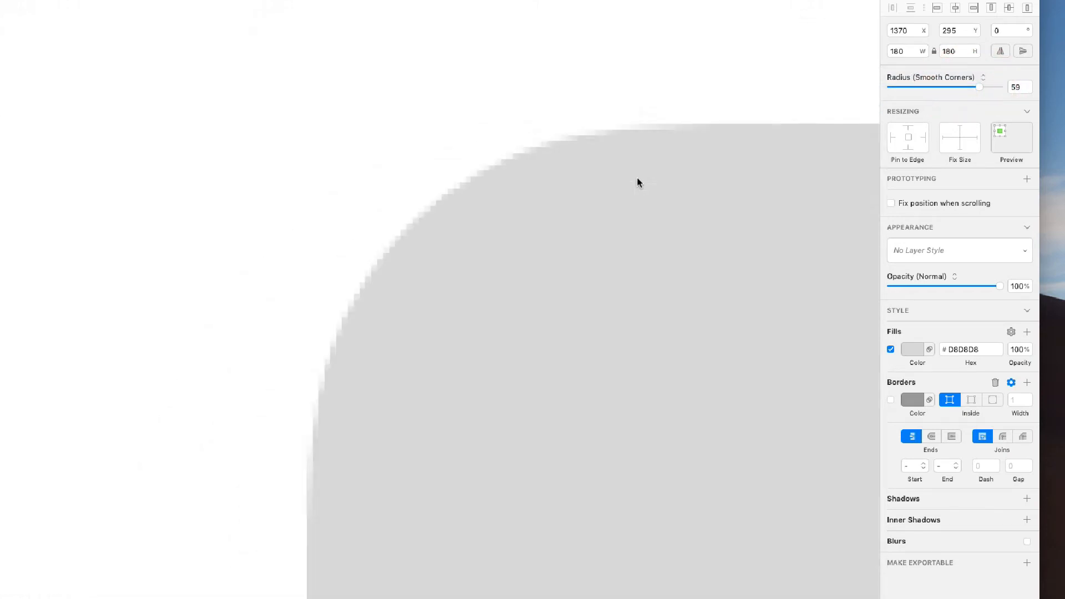
scroll(637, 177, "right", 3)
scroll(637, 177, "down", 2)
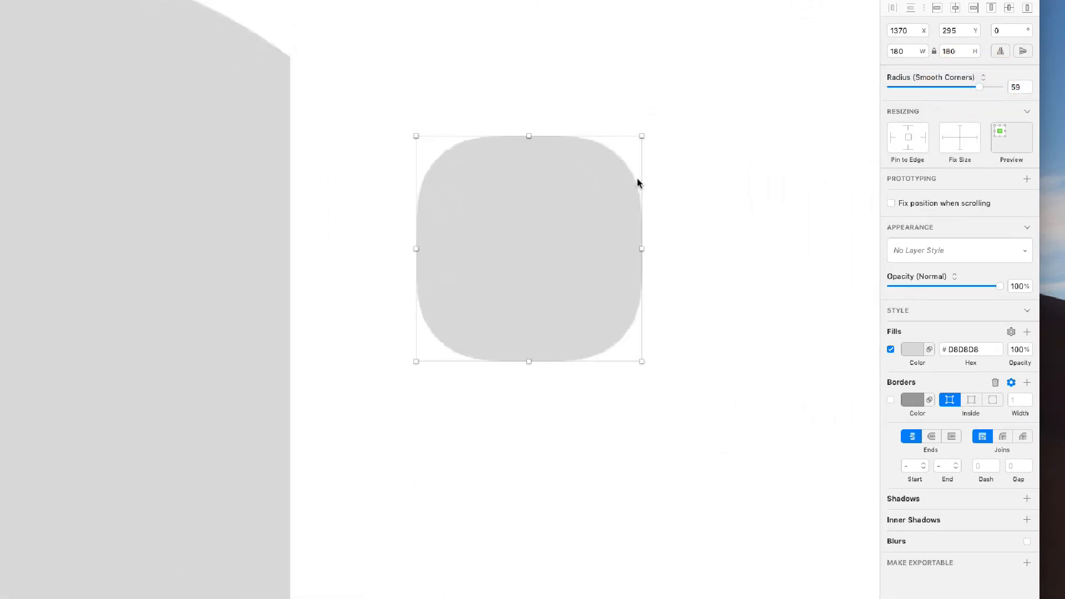
scroll(637, 178, "up", 5)
mouse_move(984, 89)
left_mouse_down()
mouse_move(993, 87)
mouse_move(956, 83)
mouse_move(999, 85)
mouse_move(970, 90)
left_mouse_up()
left_click(680, 274)
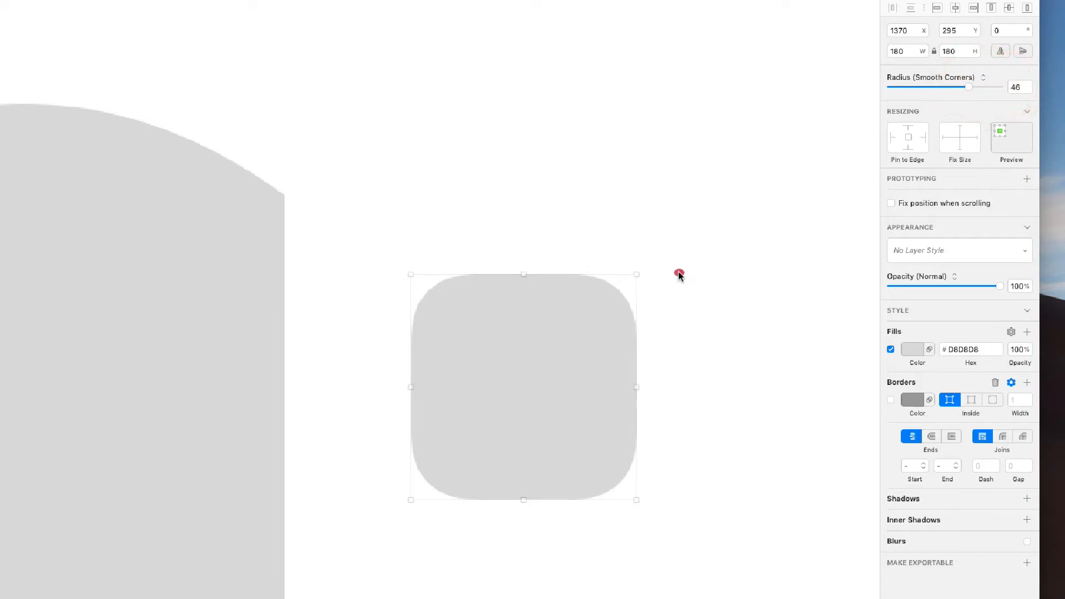
- Move the rounded square closer to the large shape, to about X 1306, Y 244
scroll(678, 272, "down", 5)
scroll(678, 276, "right", 5)
scroll(678, 276, "up", 2)
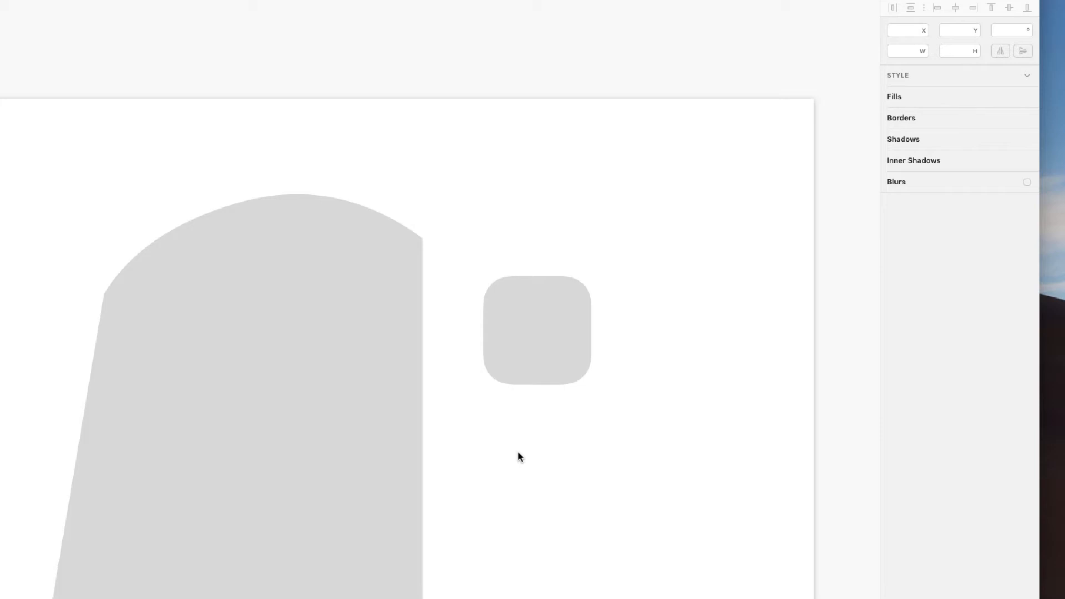
scroll(517, 451, "up", 3)
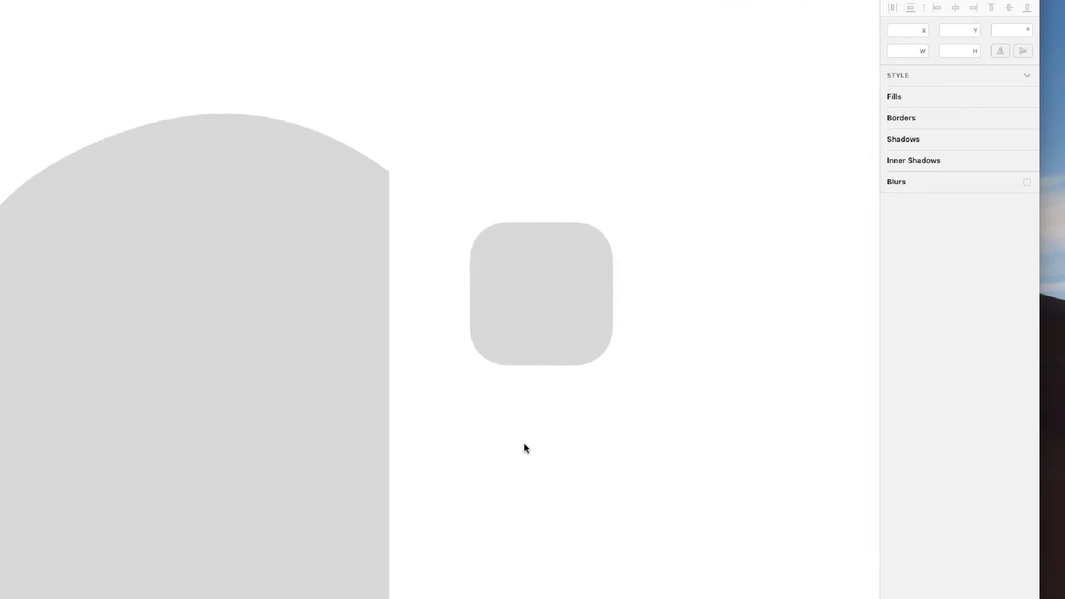
scroll(523, 444, "up", 3)
scroll(607, 348, "up", 5)
scroll(607, 344, "left", 5)
scroll(608, 345, "down", 2)
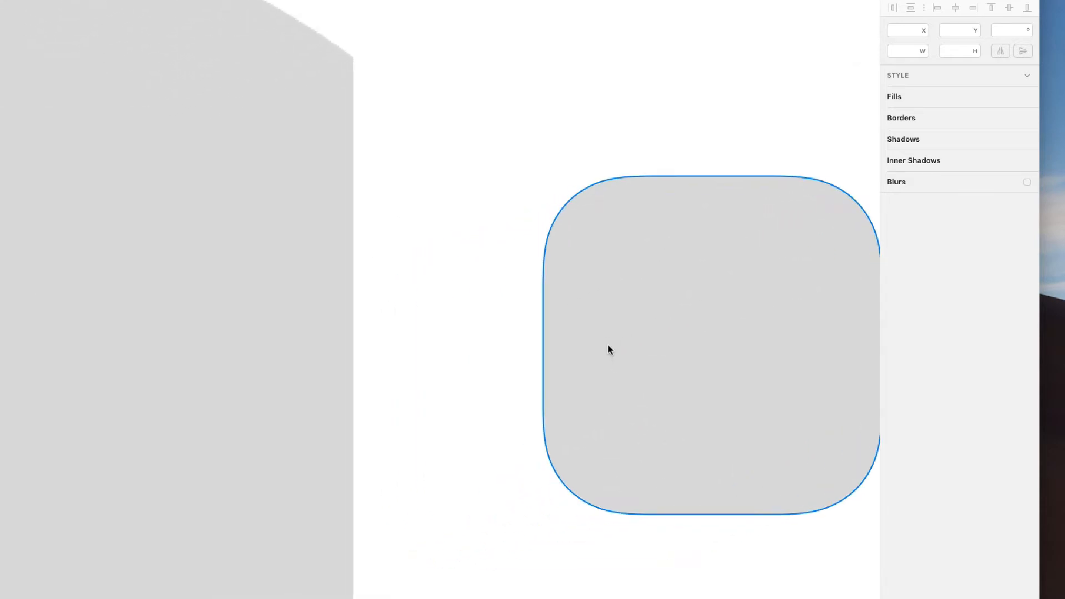
scroll(607, 345, "up", 2)
scroll(608, 345, "down", 2)
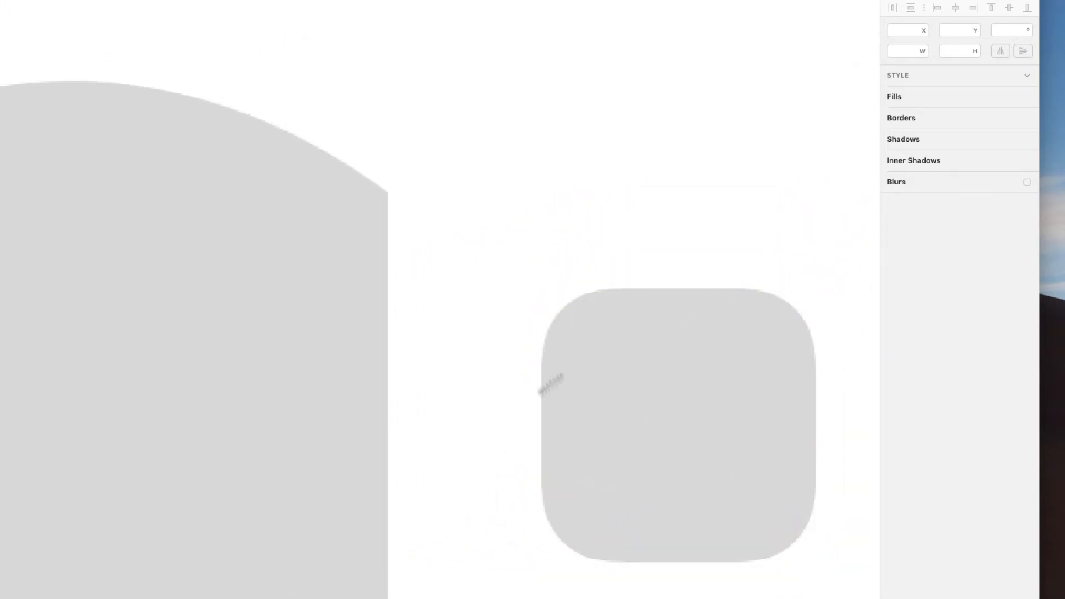
left_click_drag(637, 330, 539, 252)
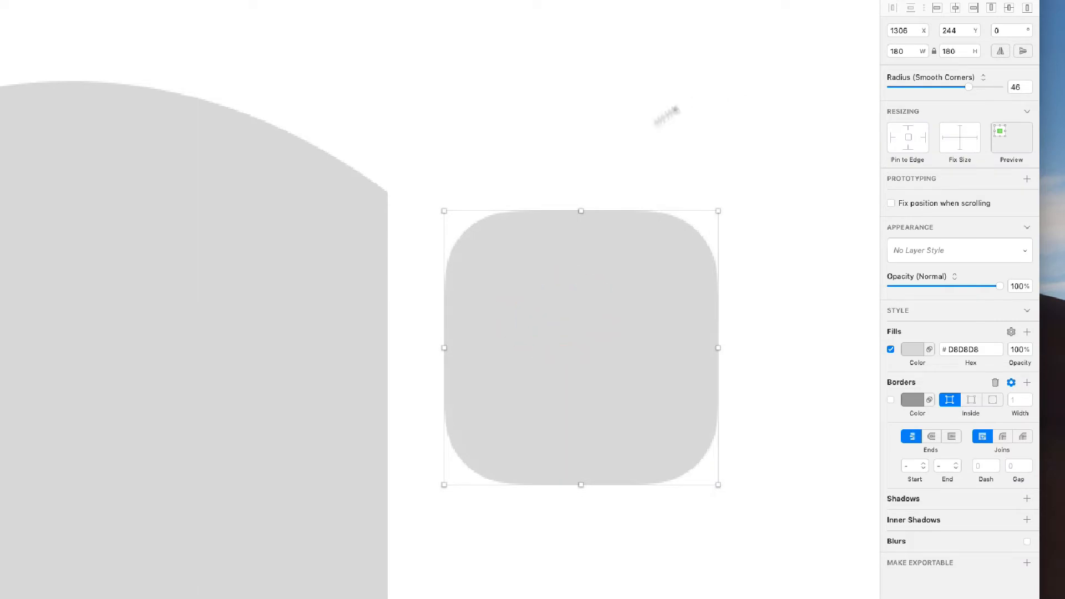
- Examine the rounded square's smooth upper-left corner close up, and view both shapes together
scroll(485, 258, "up", 5)
scroll(486, 259, "up", 3)
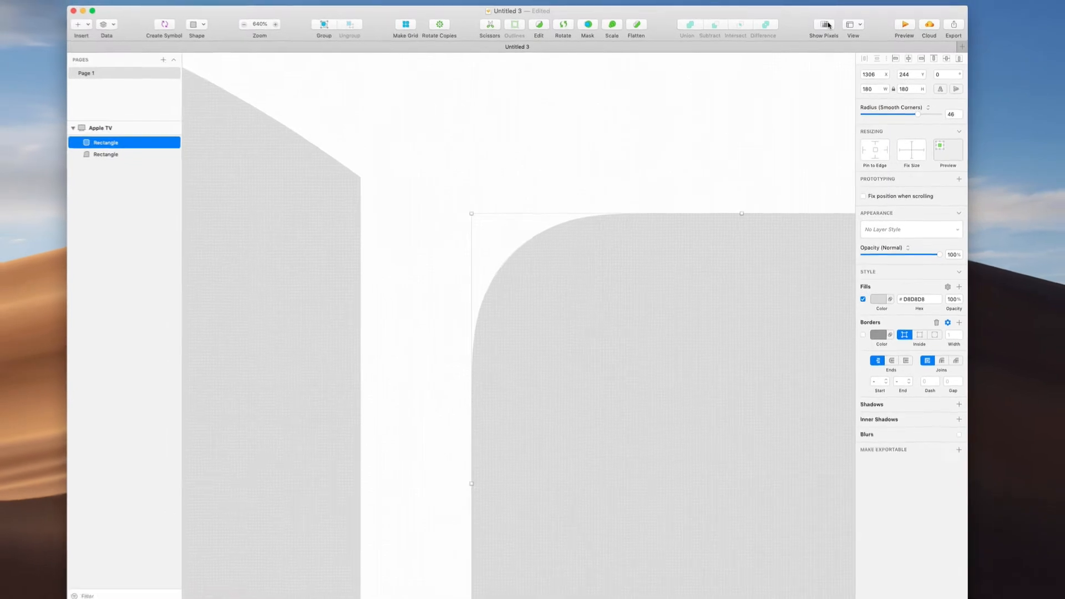
left_click(513, 201)
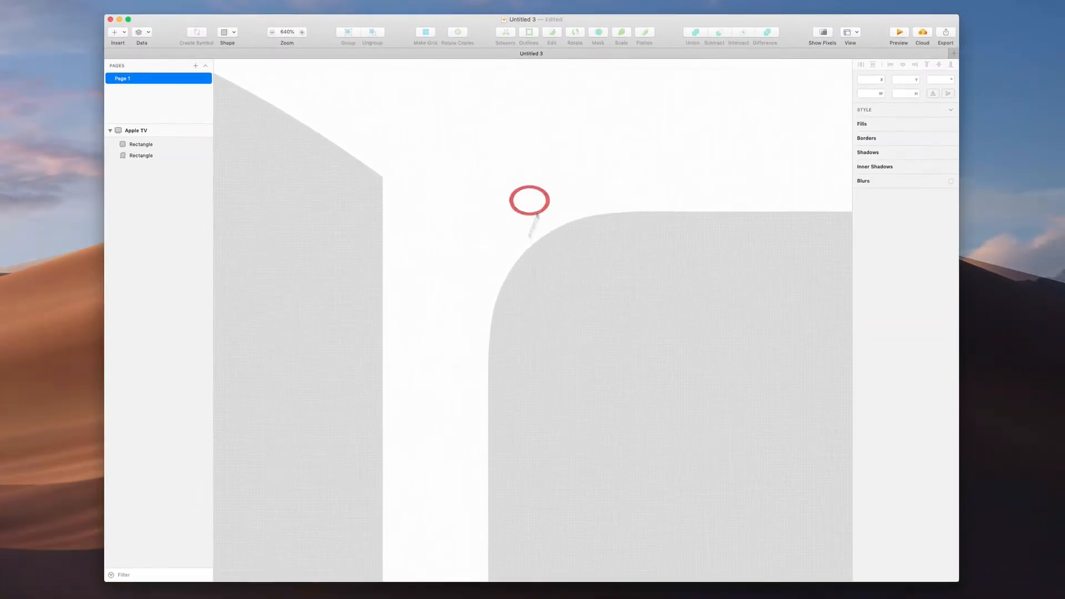
scroll(497, 272, "up", 5)
scroll(512, 270, "down", 10)
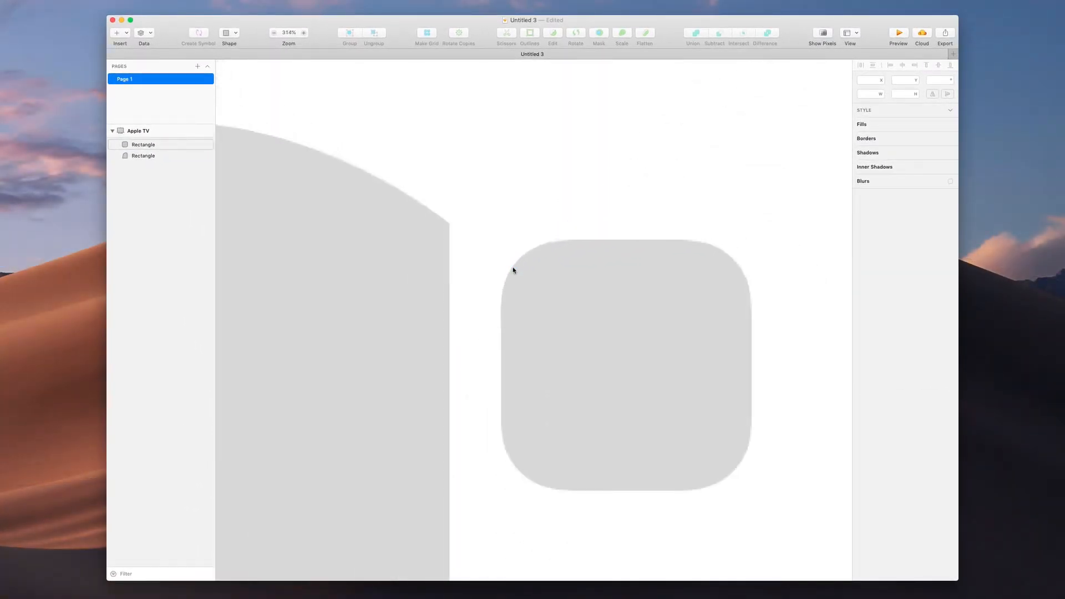
scroll(512, 269, "left", 5)
scroll(514, 270, "right", 2)
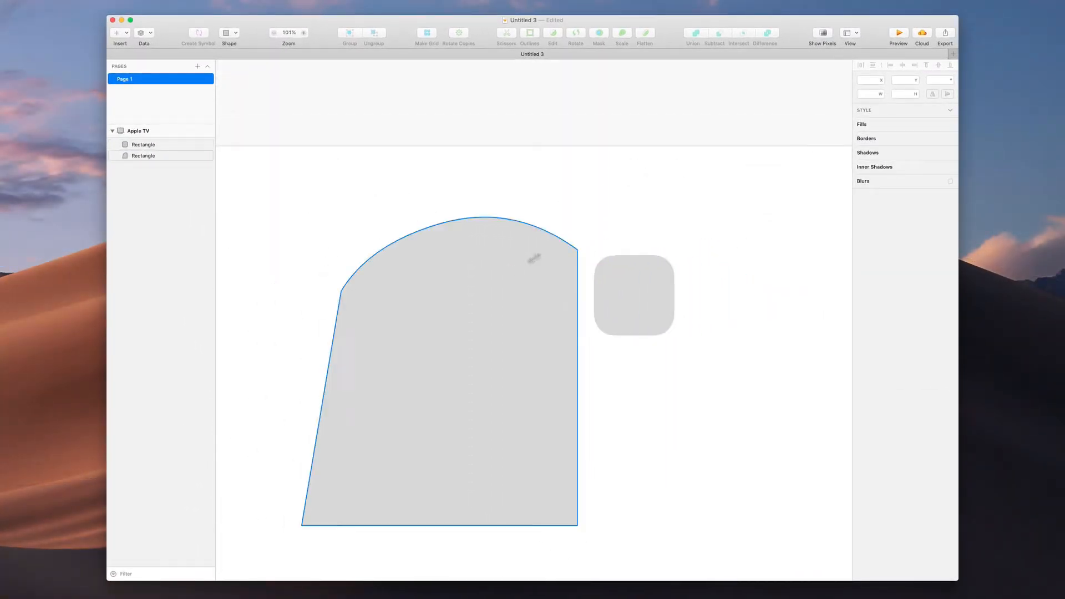
- Reposition the rounded square just beside the large shape and scale it proportionally to about 412 × 412
left_click_drag(673, 309, 701, 332)
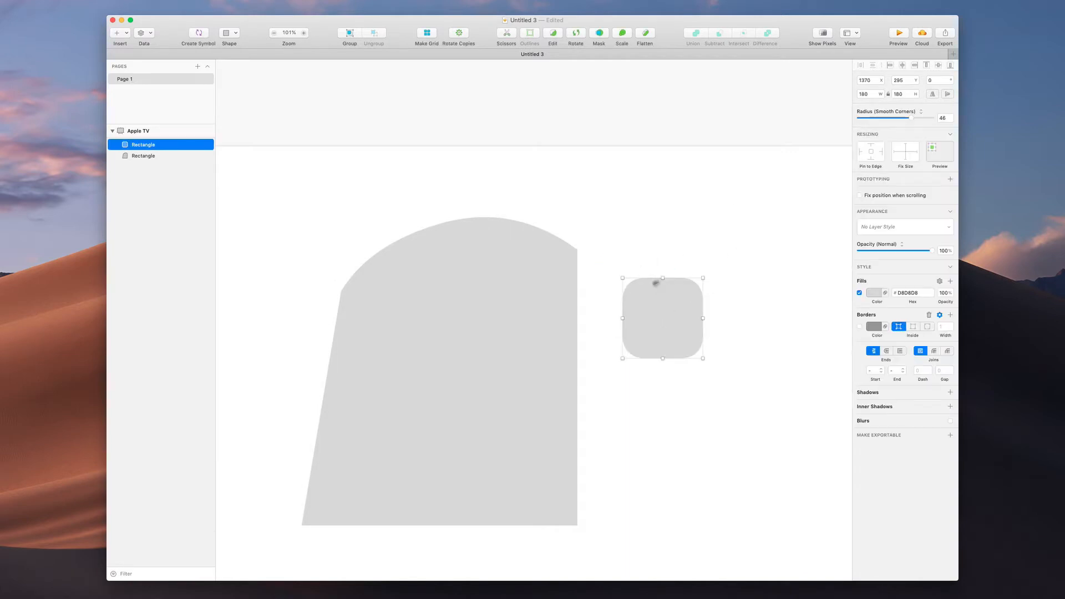
left_click_drag(661, 324, 626, 295)
left_click_drag(668, 330, 787, 449)
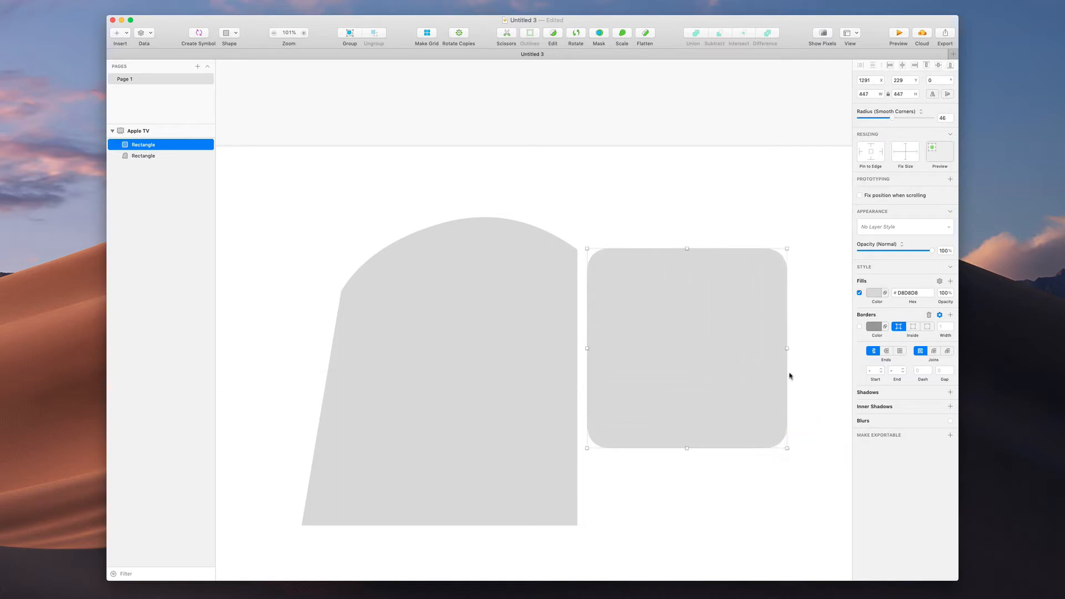
mouse_move(787, 348)
left_mouse_down()
mouse_move(666, 358)
mouse_move(777, 340)
mouse_move(638, 361)
mouse_move(739, 344)
mouse_move(827, 348)
mouse_move(683, 355)
mouse_move(771, 349)
left_mouse_up()
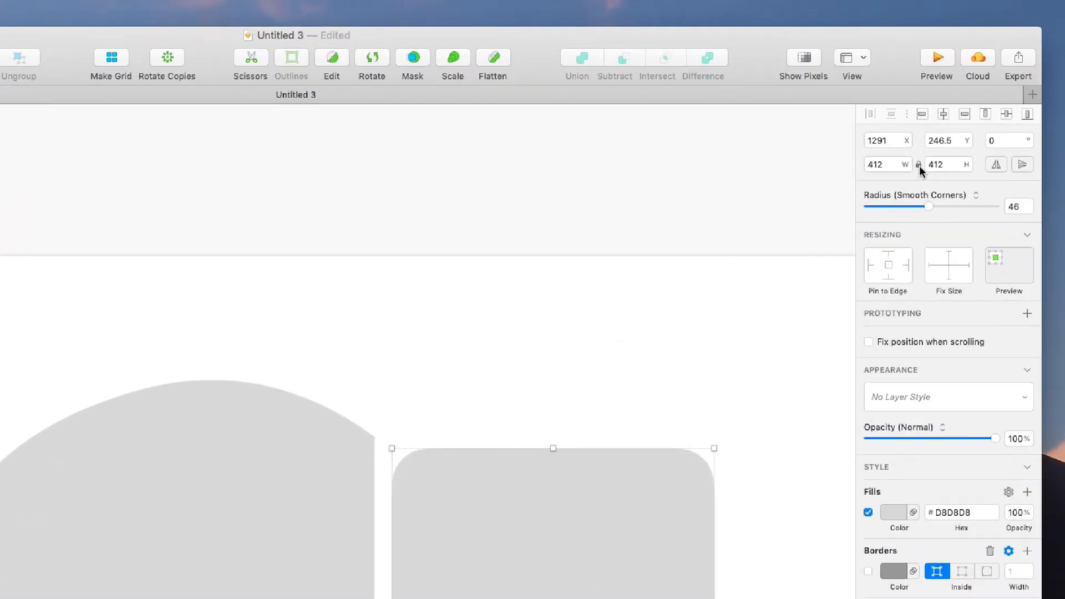
- Unlock the rounded square's proportions and resize it to about 329 wide by 424 high
left_click(920, 165)
left_click_drag(714, 598, 606, 598)
left_click_drag(606, 451, 650, 439)
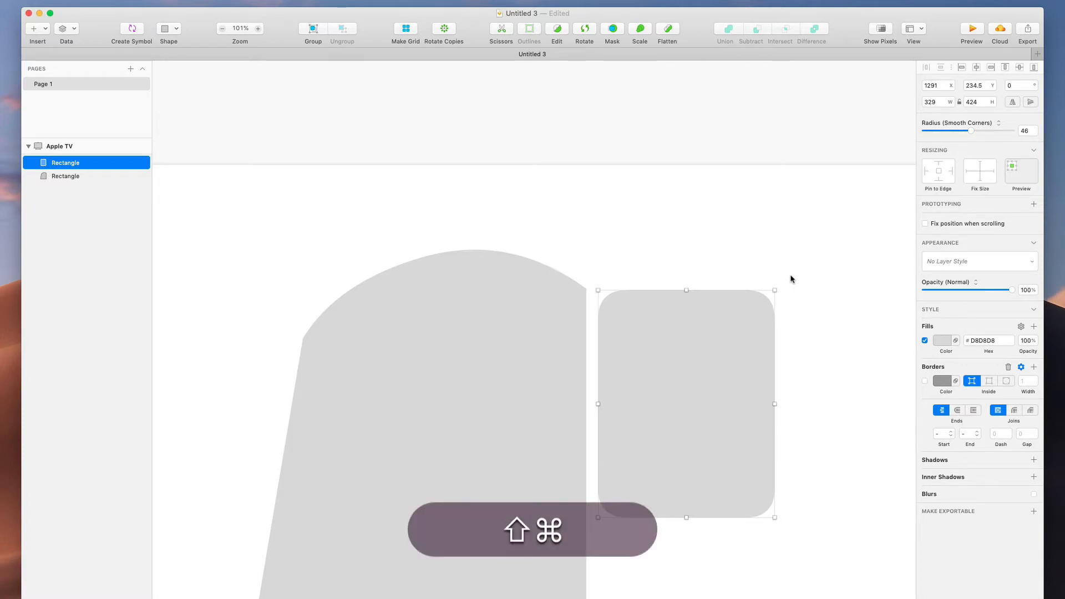
- Rotate the rounded rectangle freehand about its centre by about 20°, and set its rotation to exactly 45°
key("shift+super+r")
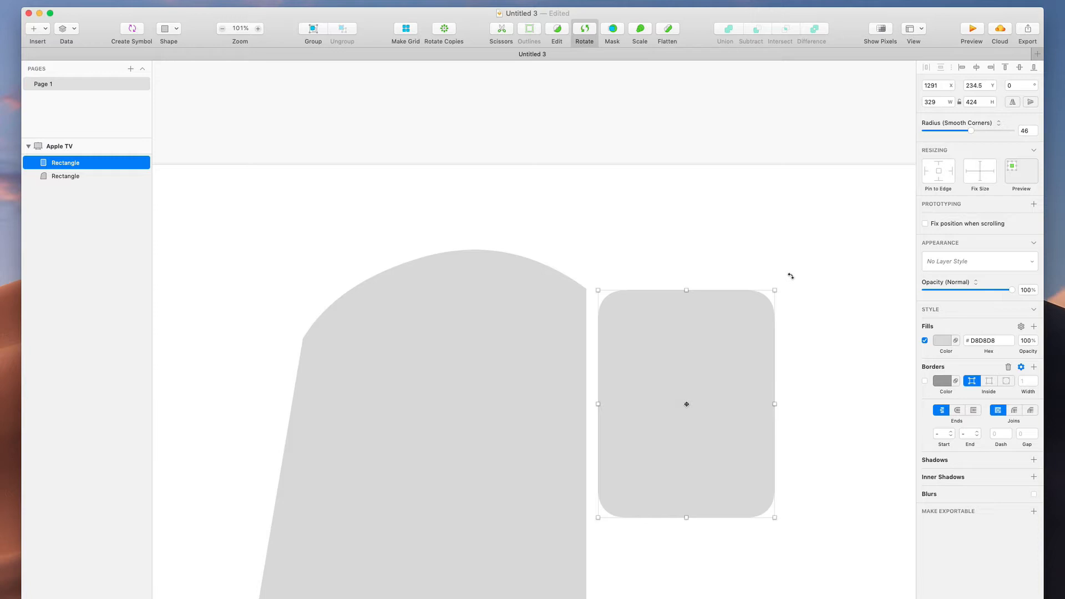
left_click_drag(791, 276, 802, 305)
left_click(1007, 120)
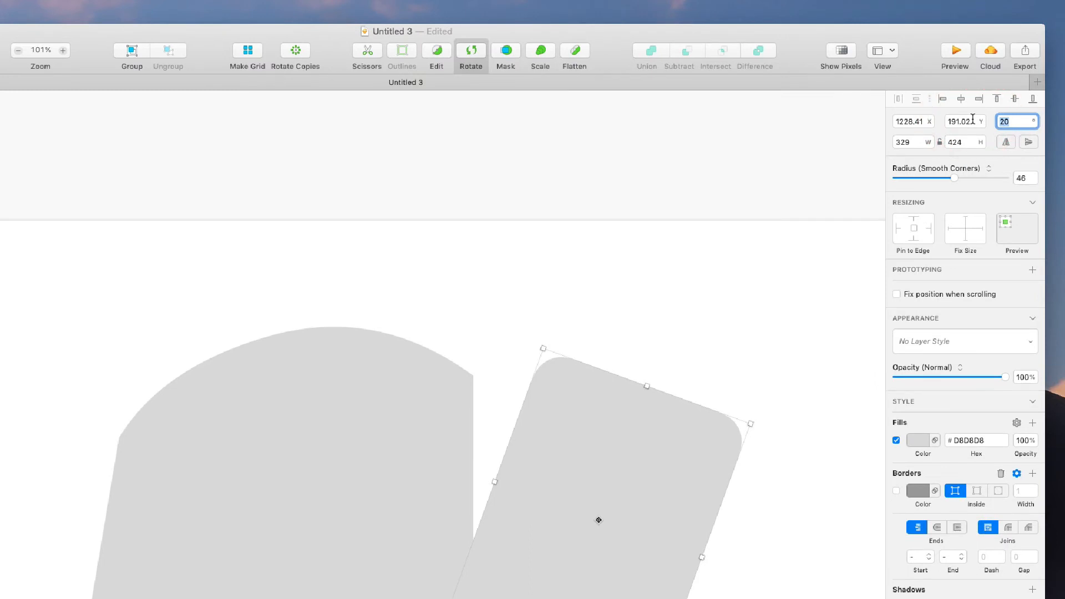
type("45")
key("Return")
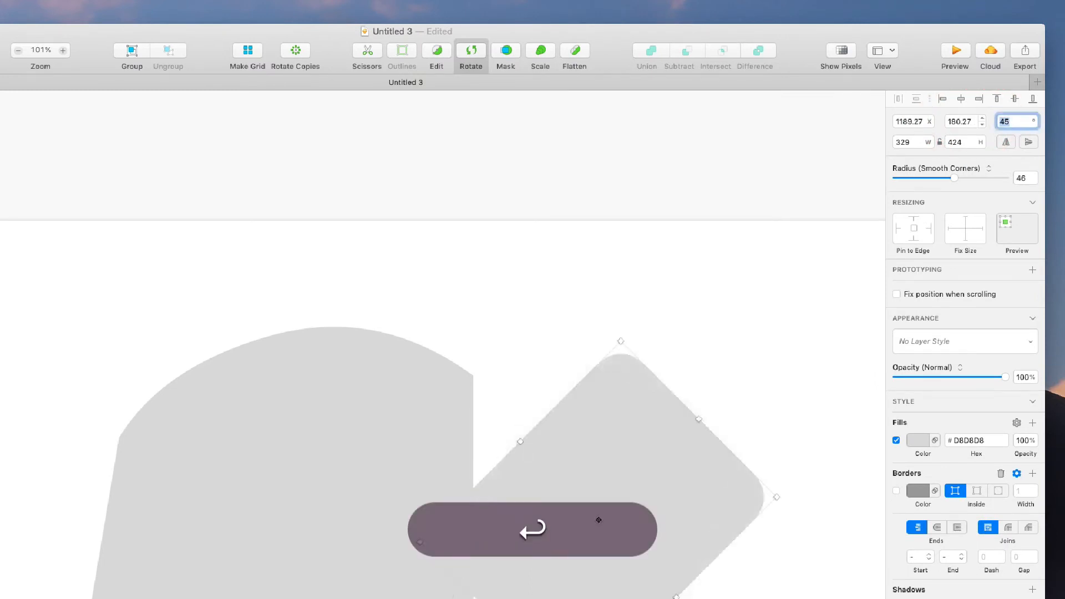
- Try to set the rounded rectangle's rotation to the fractional value 45.5°
key("Right")
type(".5")
key("Return")
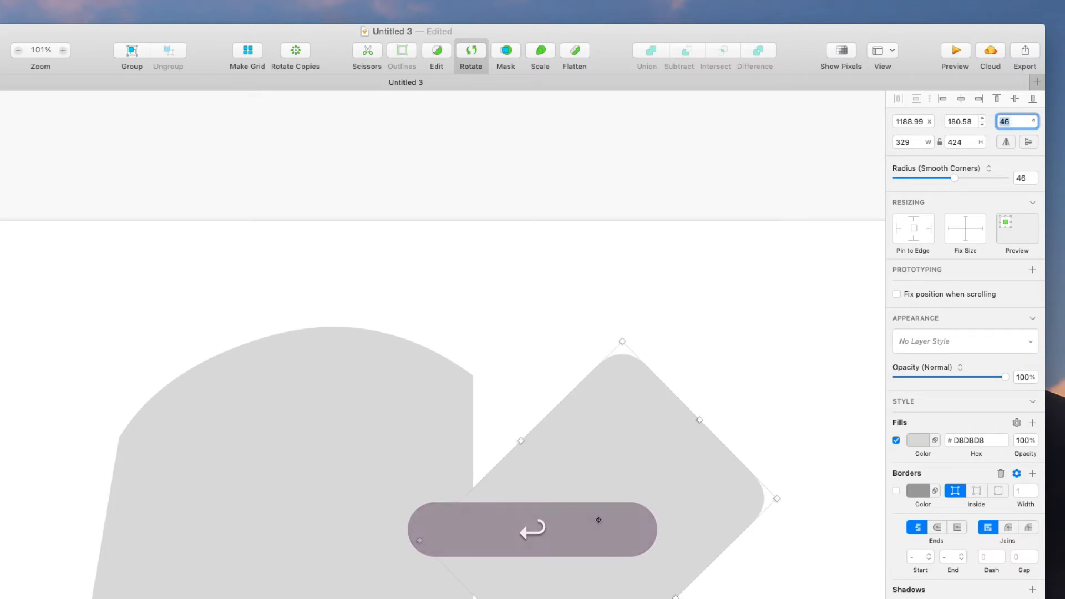
- Rotate the rounded rectangle back freehand to about 16°
key("Right")
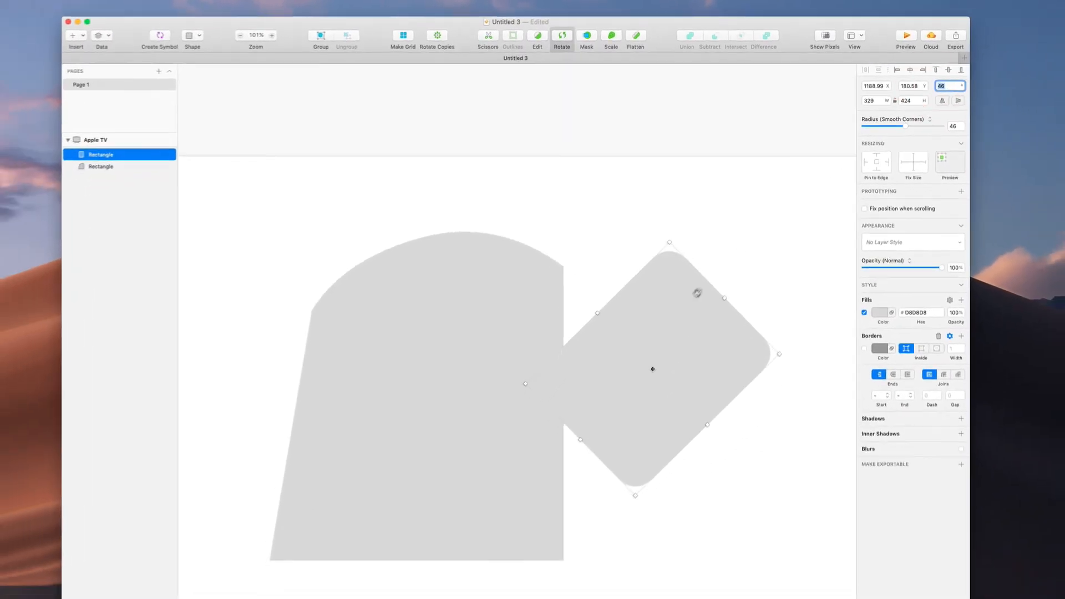
left_click_drag(676, 214, 591, 184)
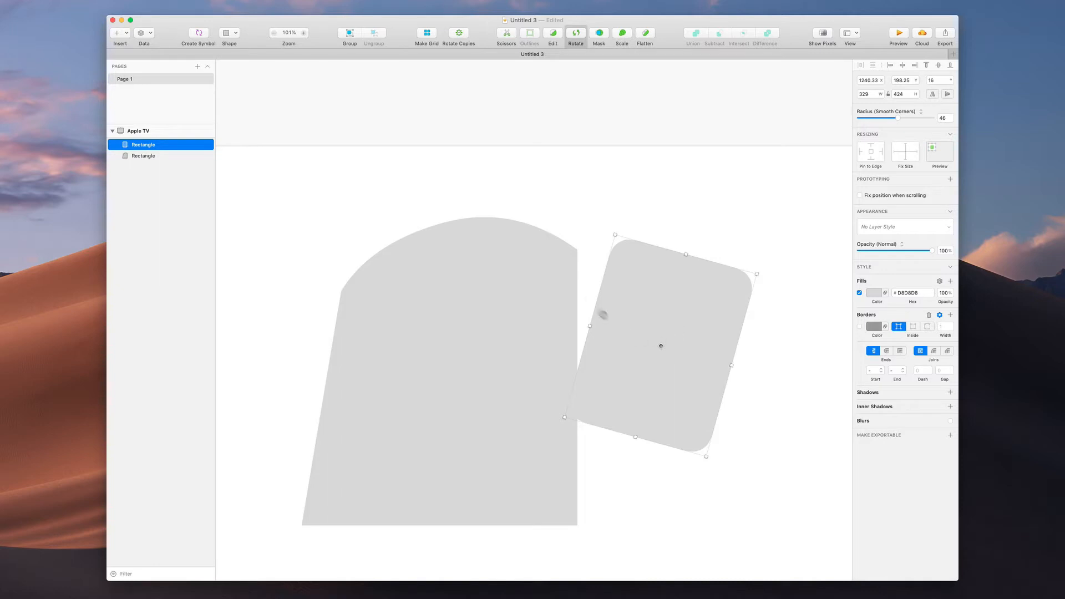
- Reposition the rounded rectangle beside the large shape and rotate it freehand several times, ending at about 52°
left_click_drag(667, 324, 699, 300)
left_click_drag(637, 178, 721, 216)
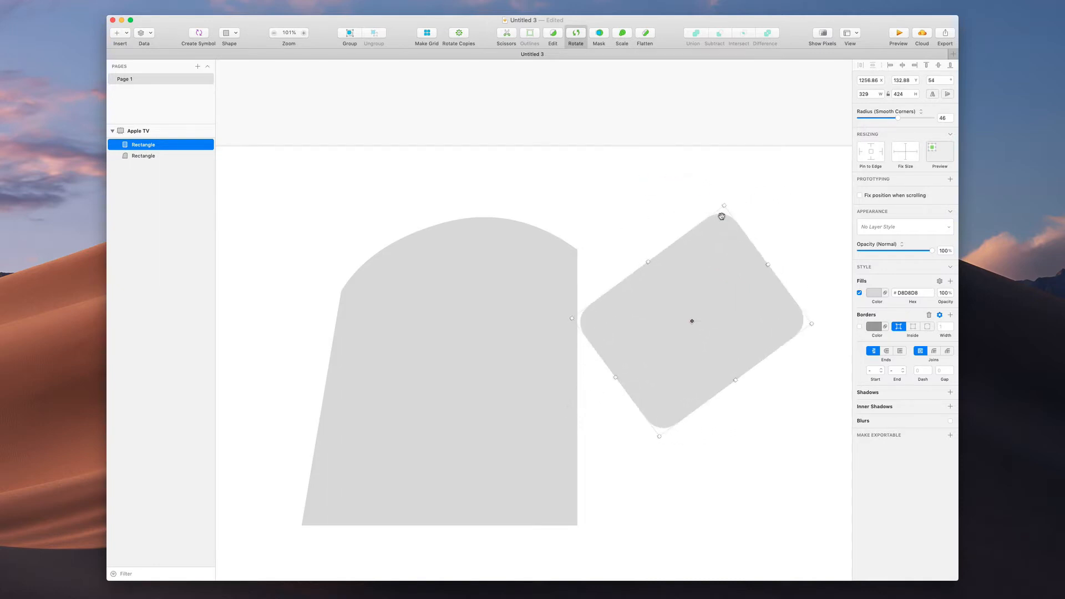
left_click_drag(720, 270, 674, 292)
left_click_drag(681, 192, 640, 200)
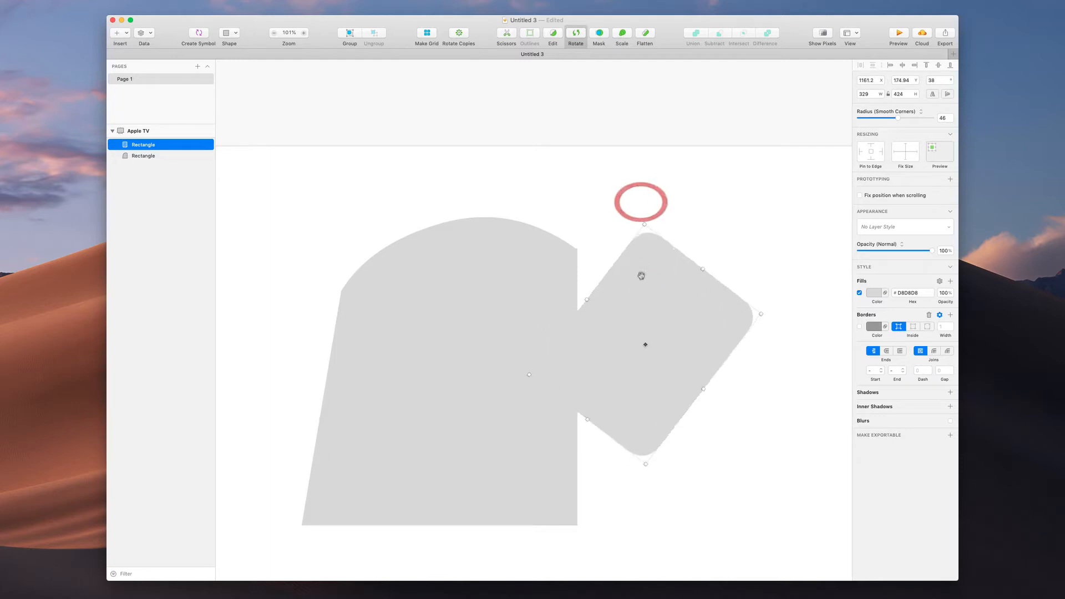
left_click_drag(640, 276, 700, 240)
left_click_drag(699, 158, 733, 171)
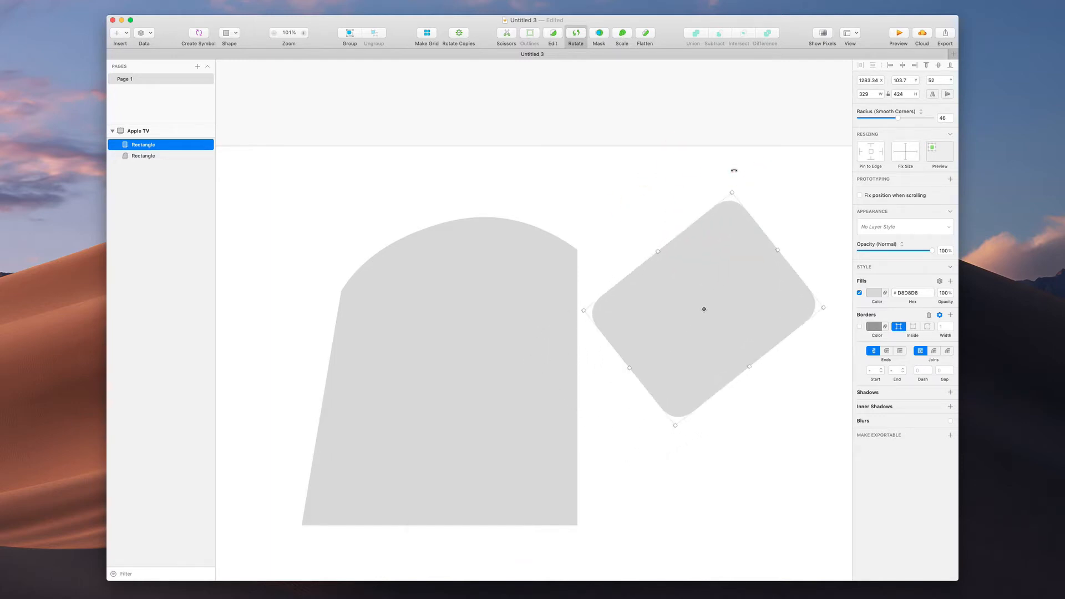
- Leave rotation mode and move the rounded rectangle to about X 1114, Y 90, overlapping the large shape, then deselect it
key("Return")
key("super+shift+r")
left_click_drag(729, 254, 652, 245)
left_click(713, 212)
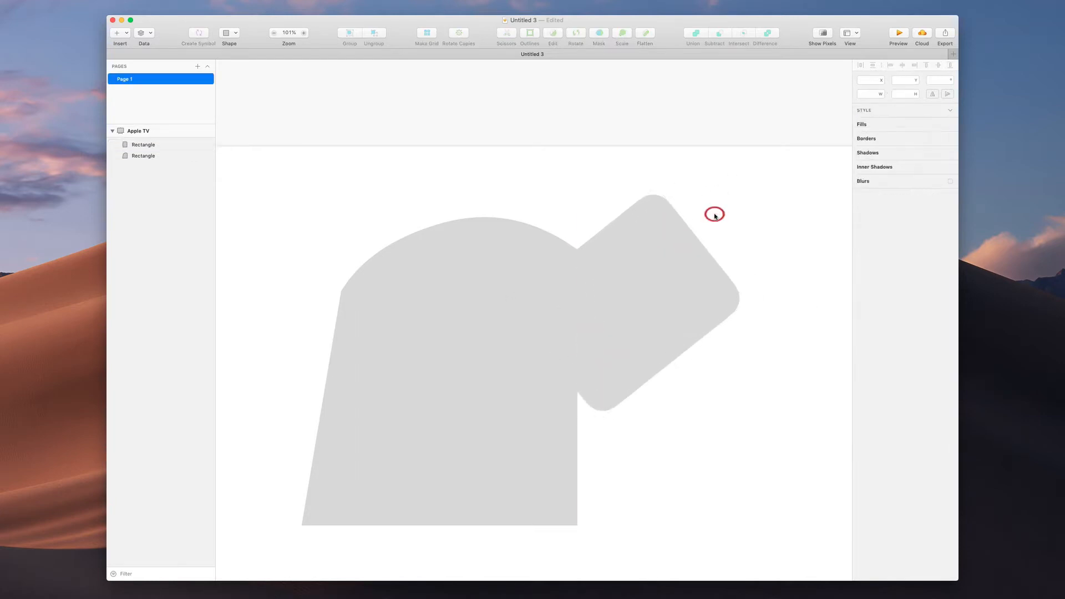
- Delete the large arched shape and the rotated rounded rectangle from the Apple TV artboard
left_click(452, 303)
key("BackSpace")
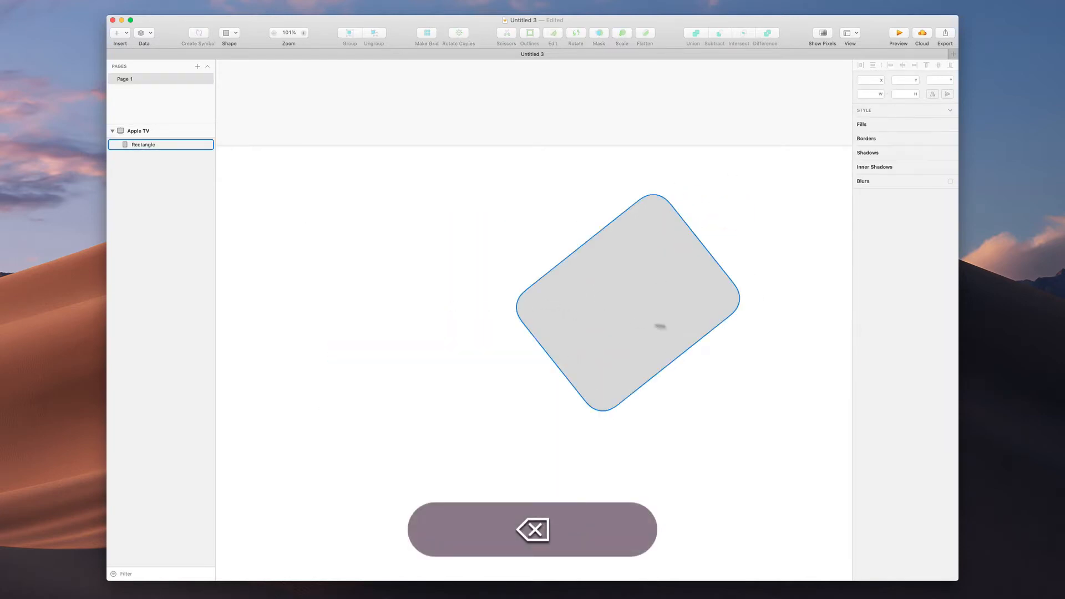
left_click(587, 313)
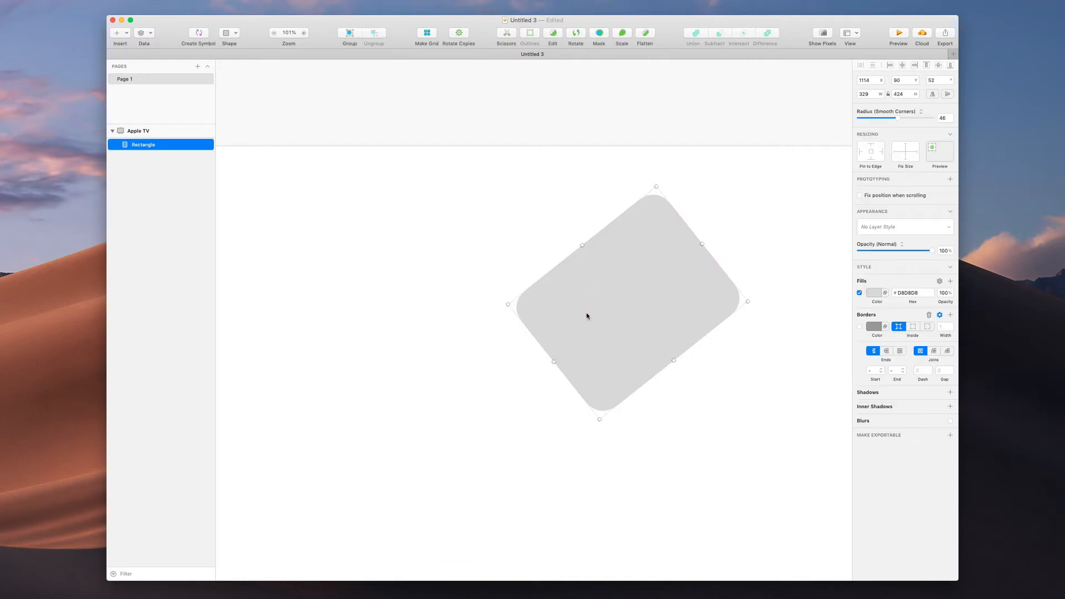
key("BackSpace")
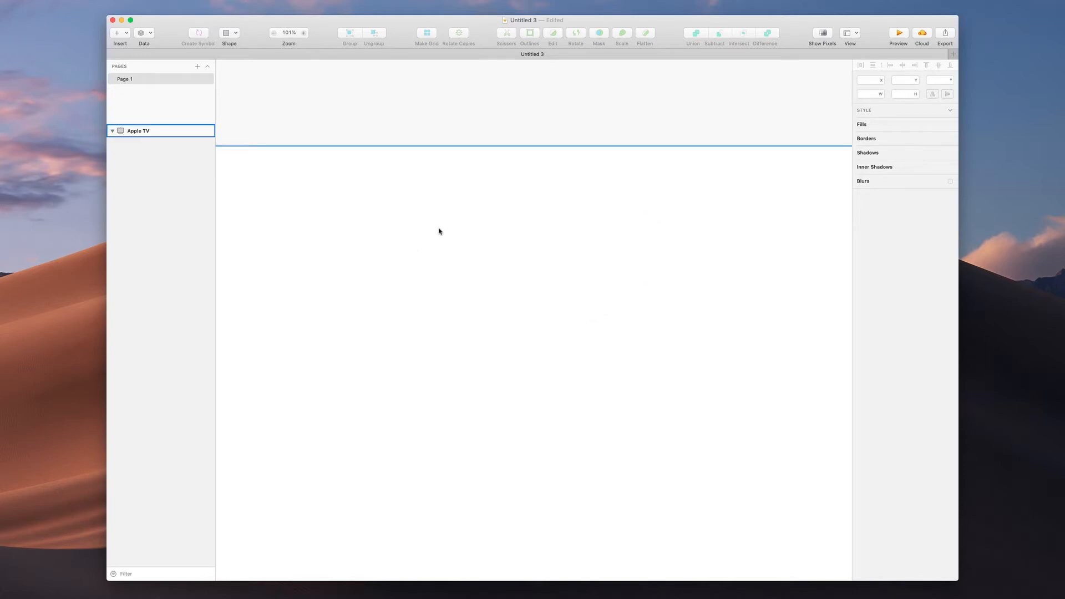
- Draw a perfect circle about 510 by 510 in the middle of the empty artboard with the Oval tool
scroll(439, 231, "down", 3)
scroll(439, 232, "down", 2)
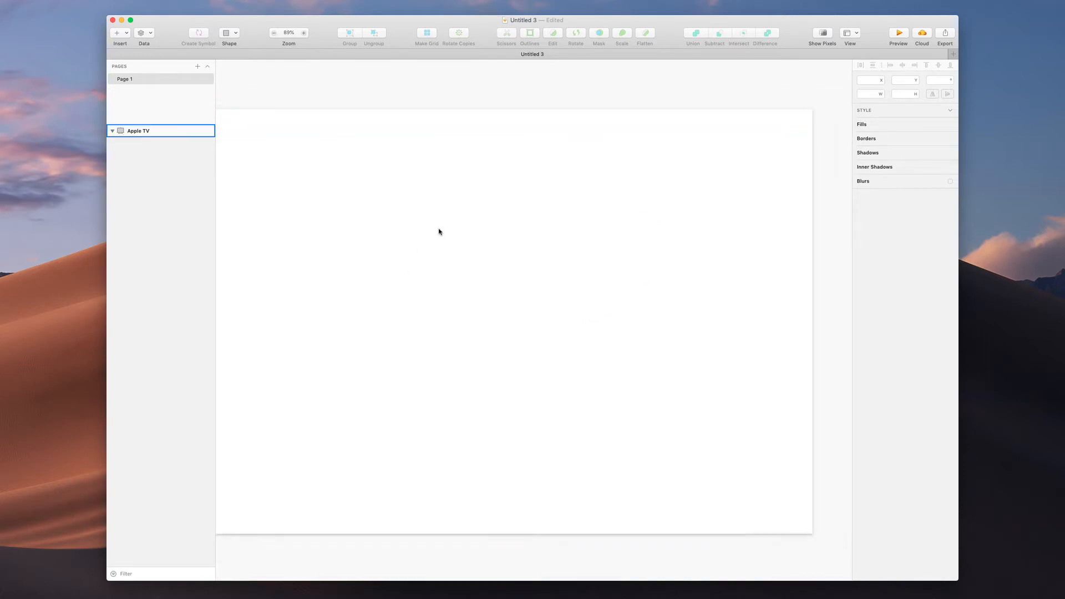
scroll(439, 231, "right", 3)
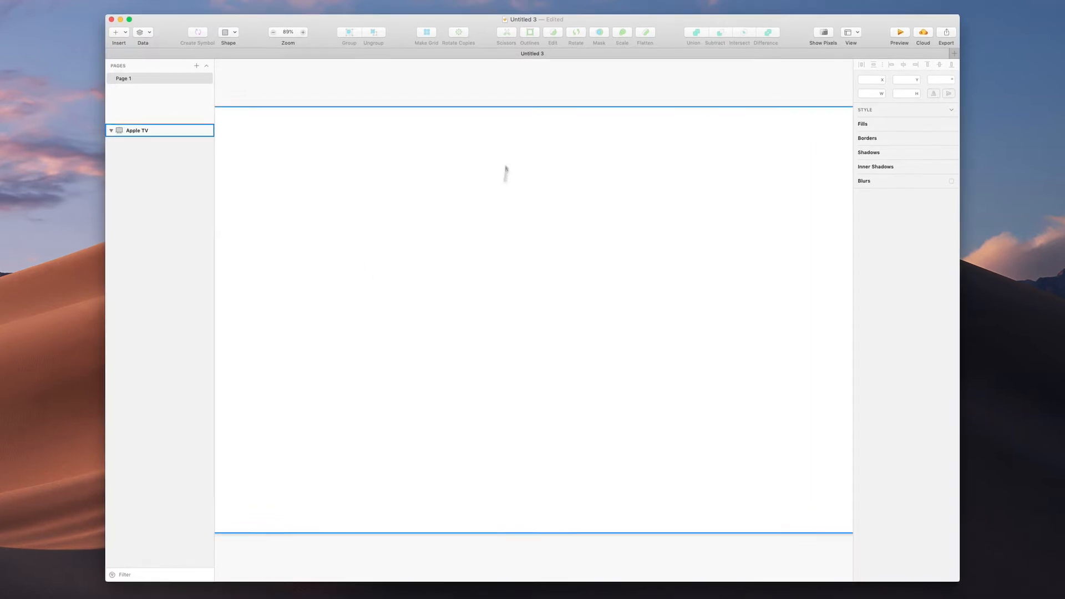
key("r")
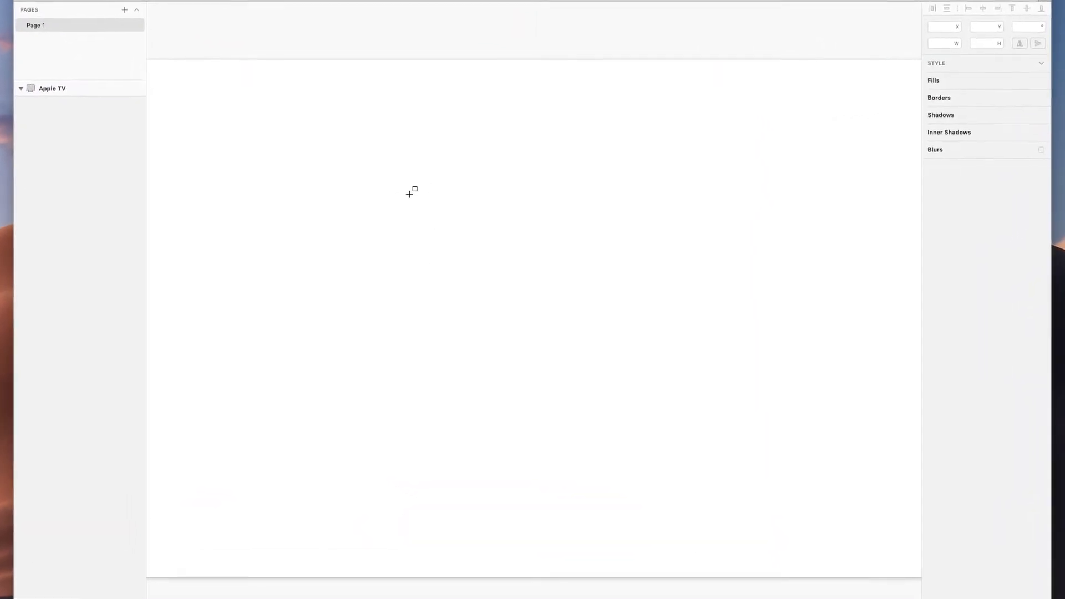
key("o")
left_click_drag(397, 163, 642, 394)
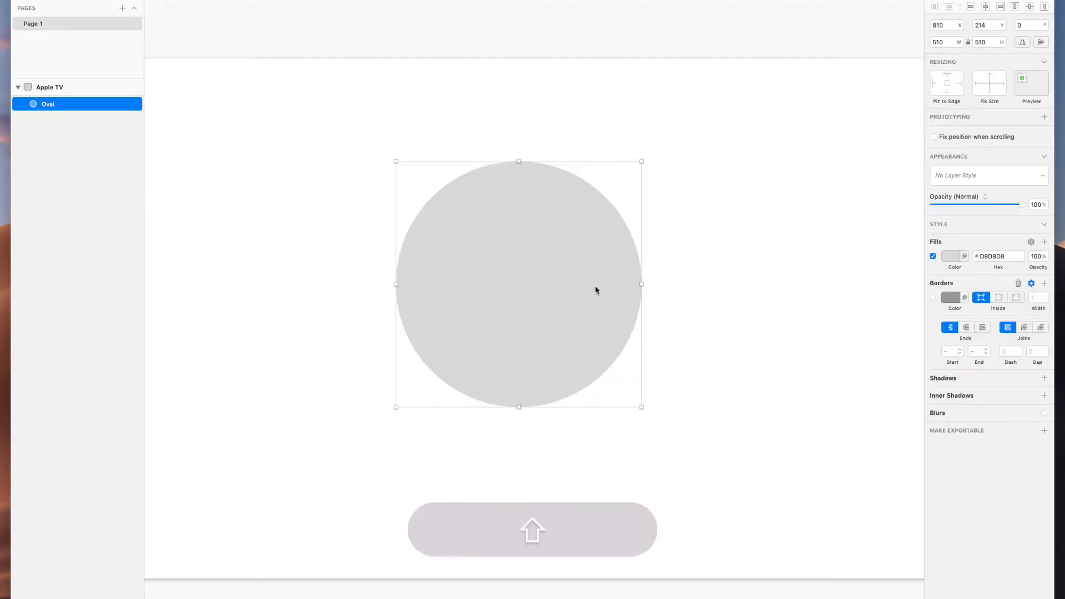
- Edit the circle's vector points and delete the rightmost point
double_click(597, 288)
left_click(642, 285)
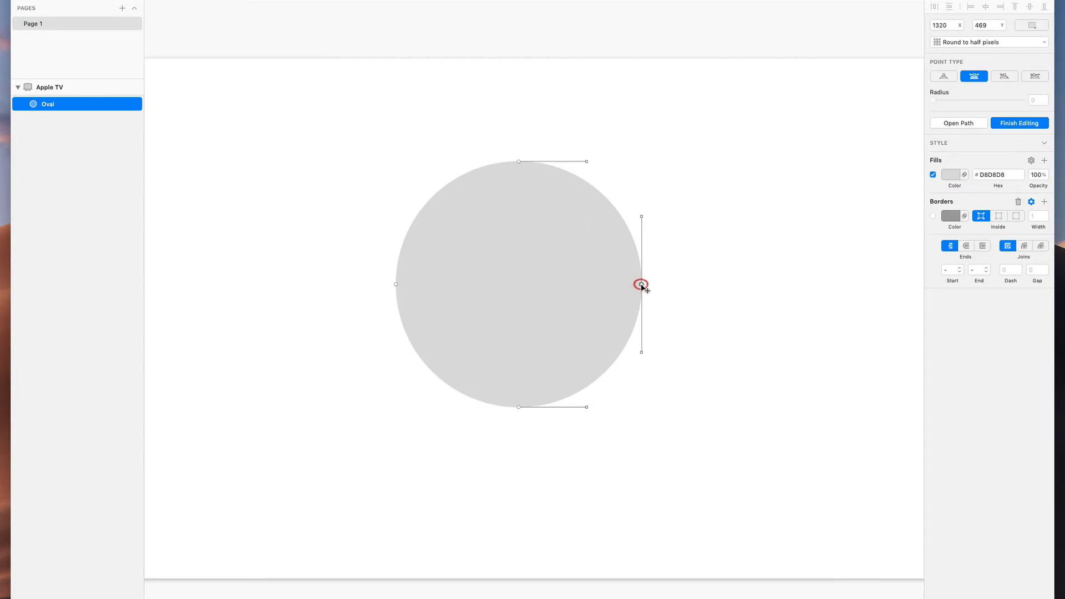
key("BackSpace")
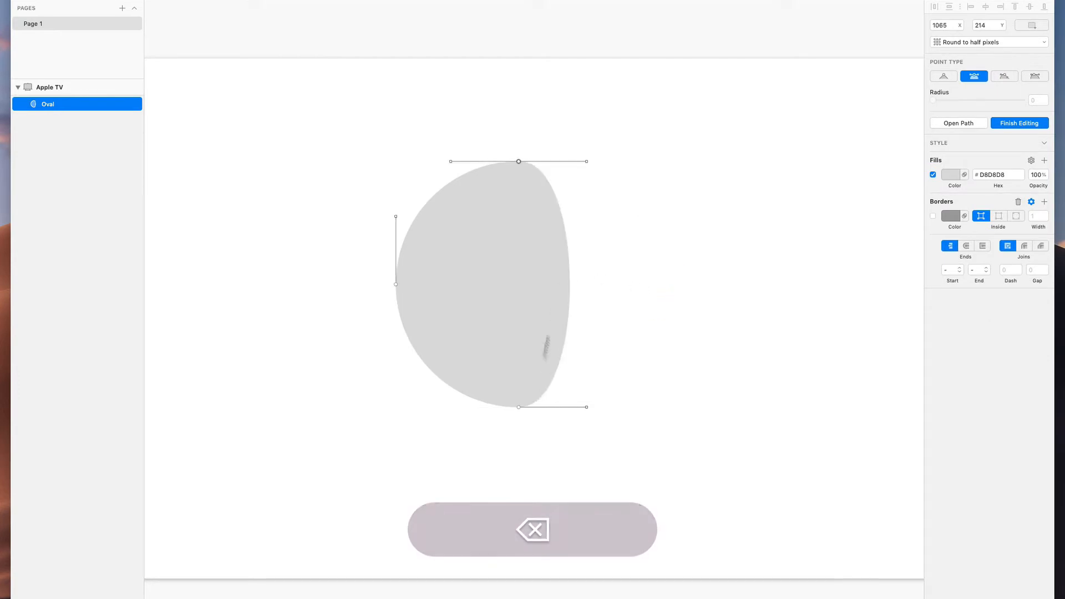
- Change the point type of the oval's bottom and top points so each handle can be adjusted independently
left_click(518, 407)
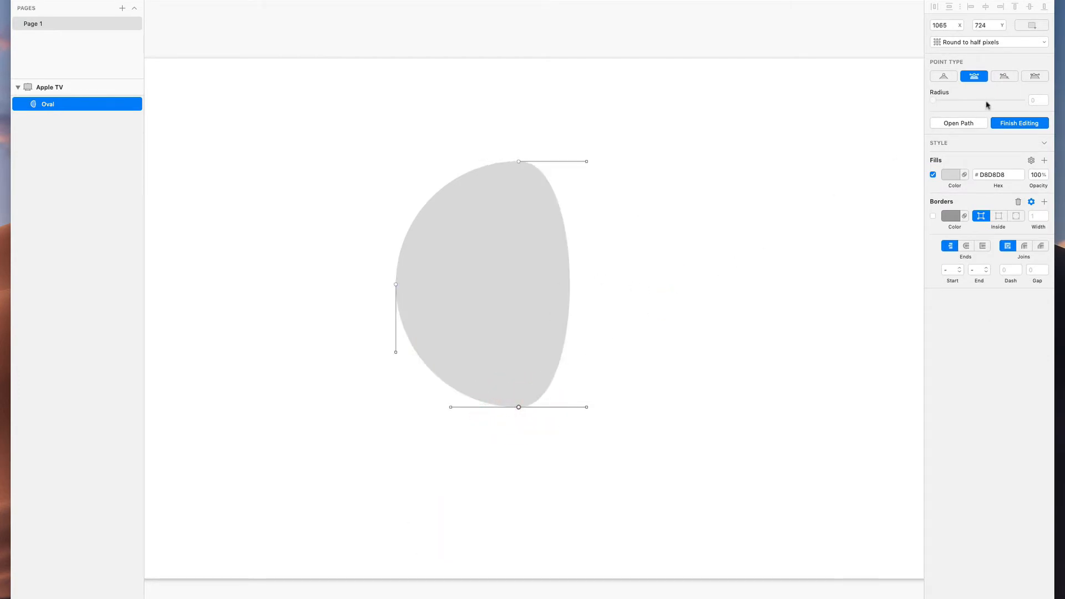
left_click(1006, 77)
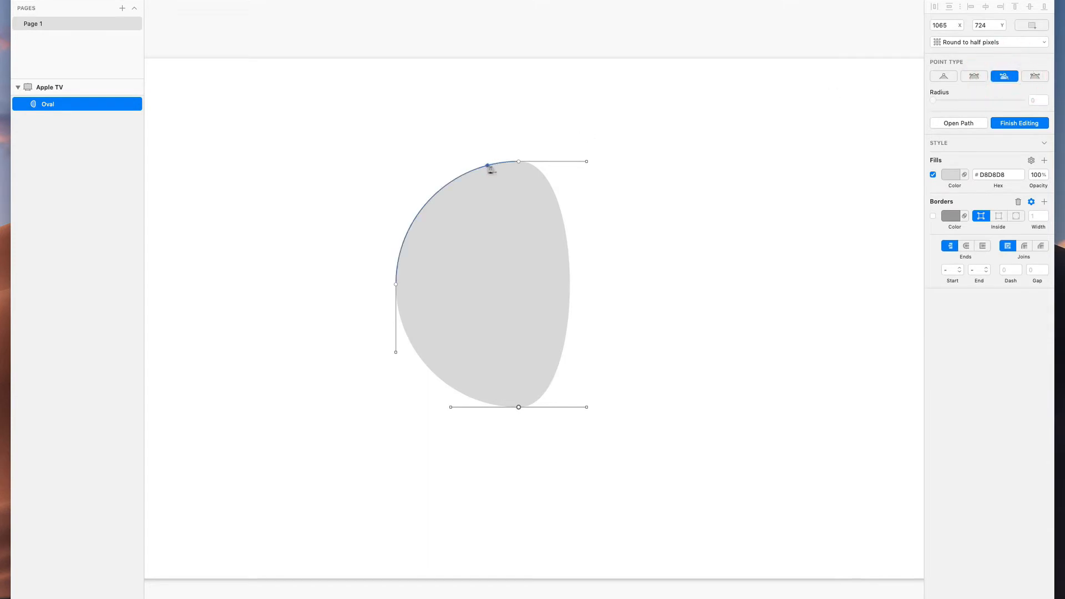
left_click(519, 162)
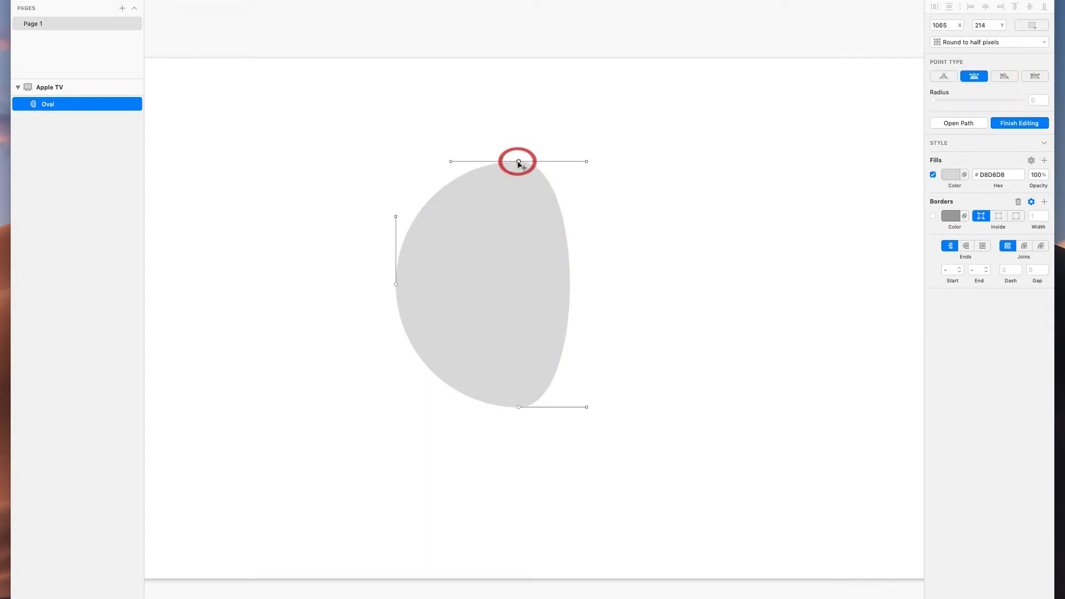
left_click(1007, 77)
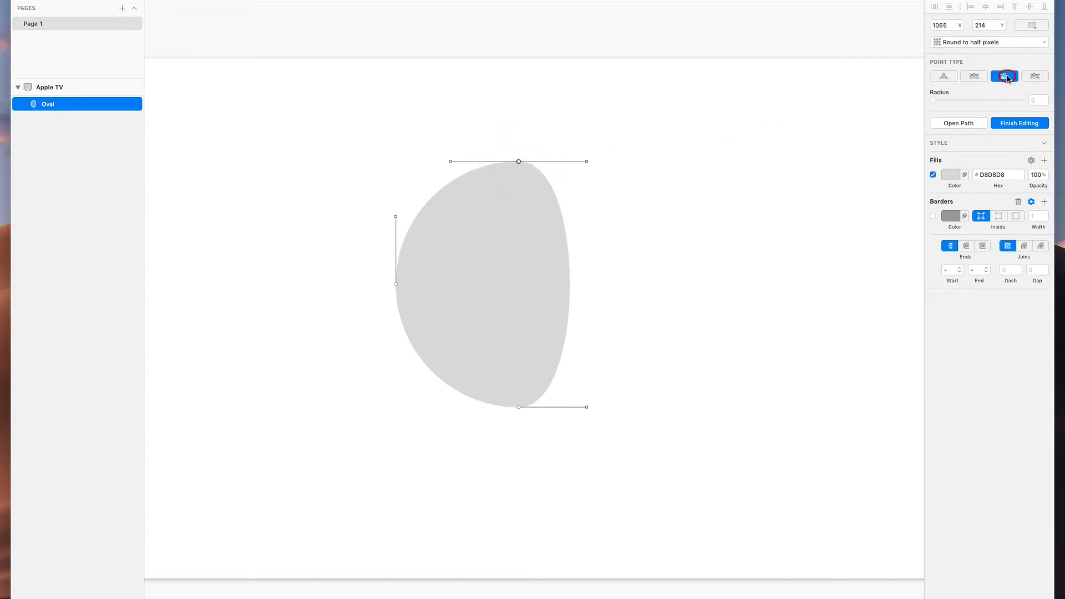
- Collapse the outward handles of the top and bottom points onto their points to form a straight-edged half circle, and finish editing
left_click_drag(586, 163, 519, 162)
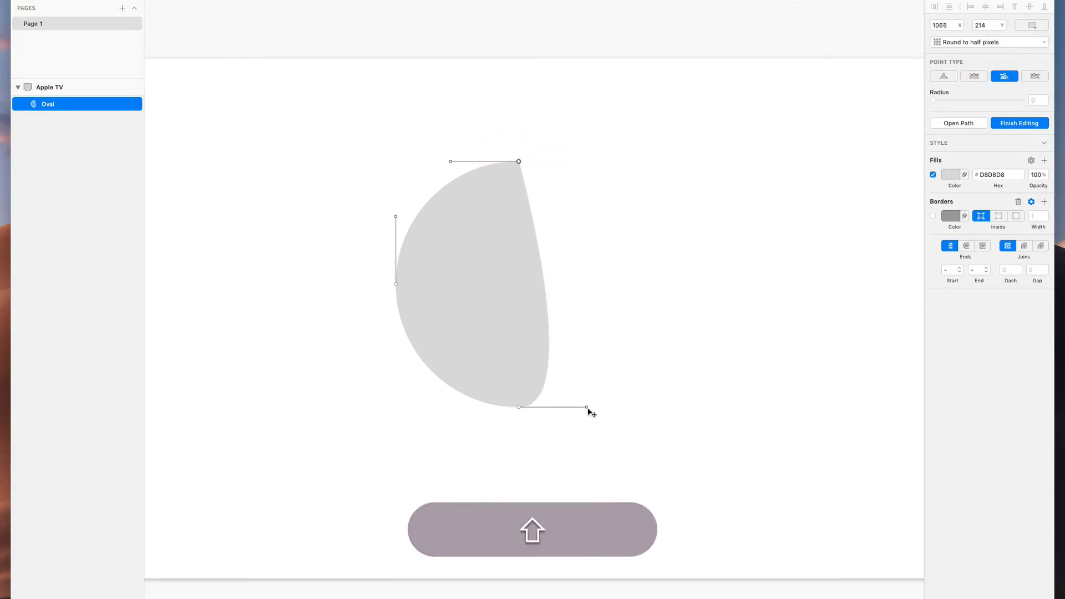
left_click_drag(587, 408, 519, 407)
key("Escape")
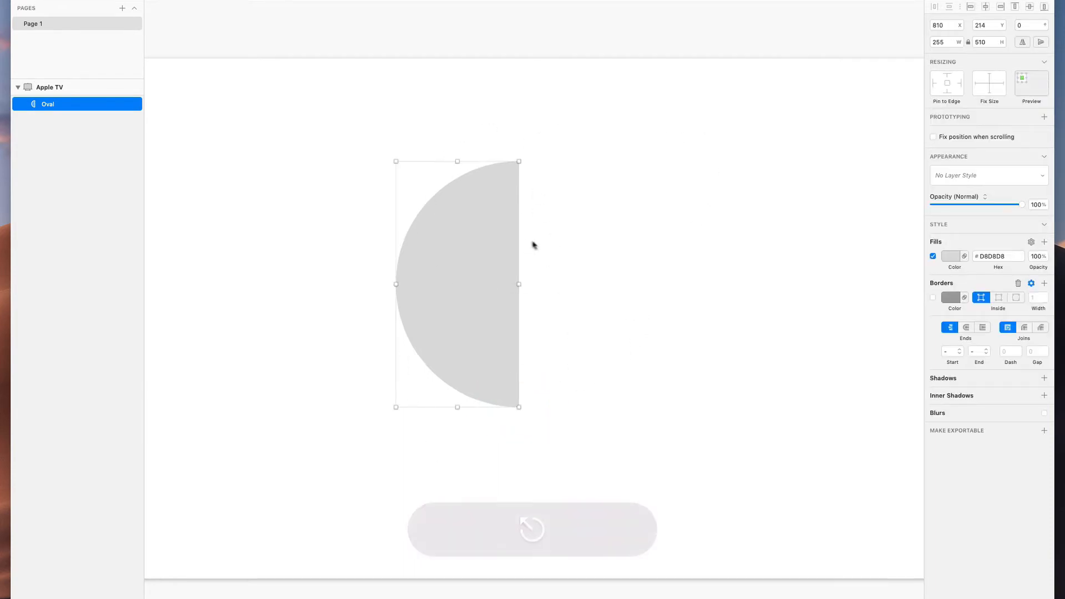
- Scale the half circle proportionally to about 182 by 364 and move it to about X 869, Y 285
left_click_drag(517, 161, 492, 243)
left_click_drag(468, 303, 497, 268)
left_click(550, 276)
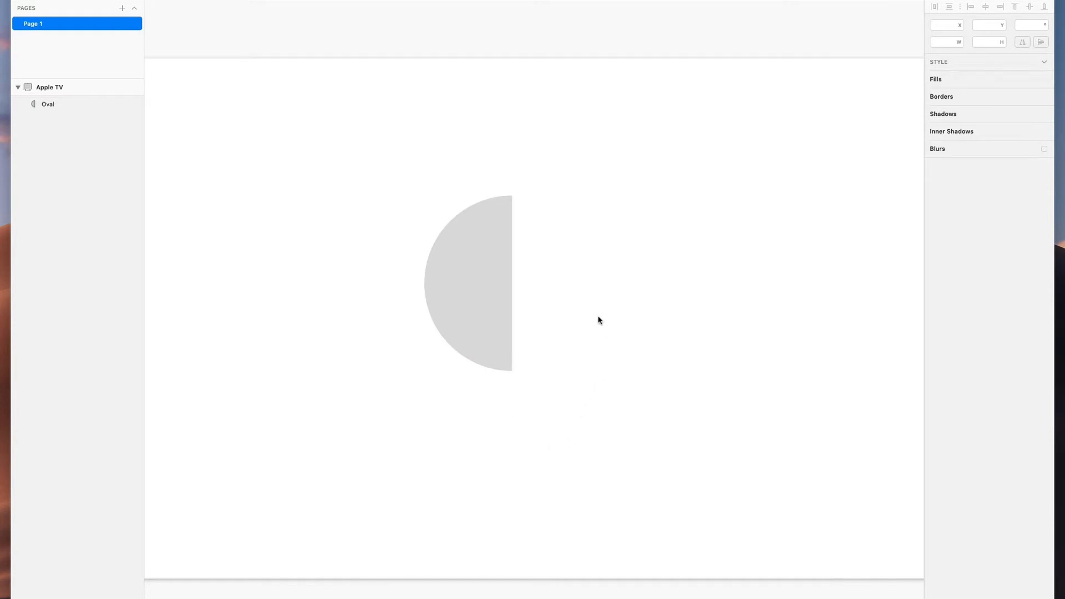
- Duplicate the half circle to about X 1271, Y 292, and move the original away to about X 533, Y 283
left_click(458, 289)
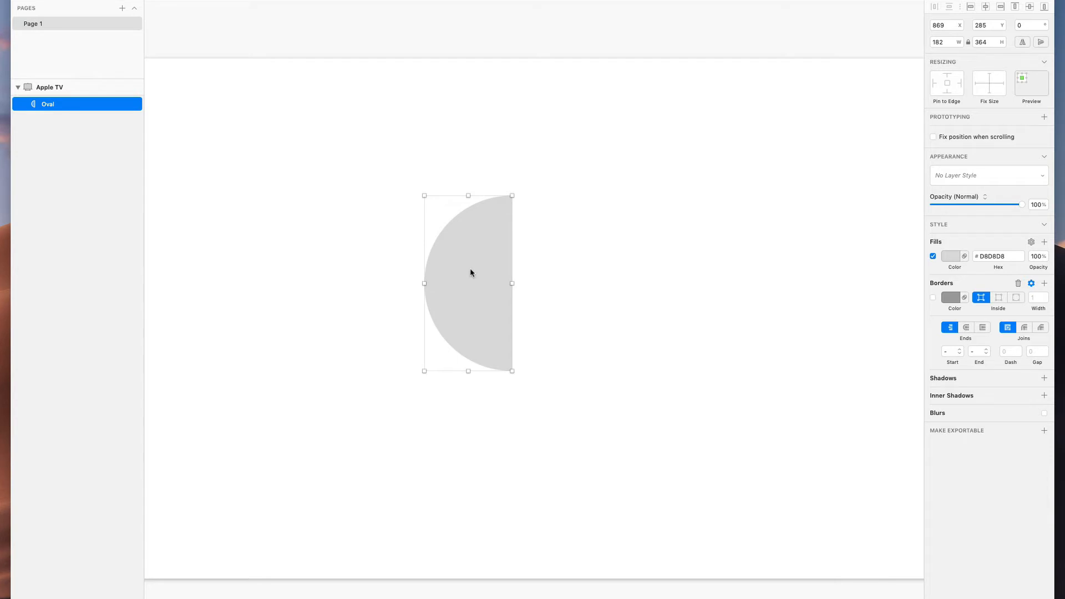
left_click_drag(470, 268, 665, 274)
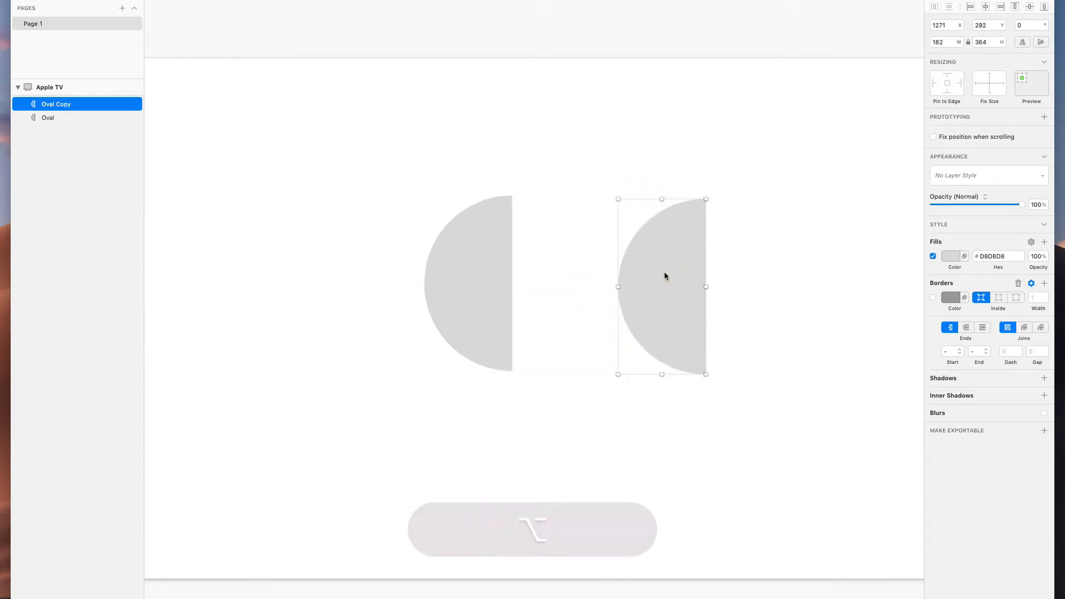
left_click_drag(474, 283, 313, 281)
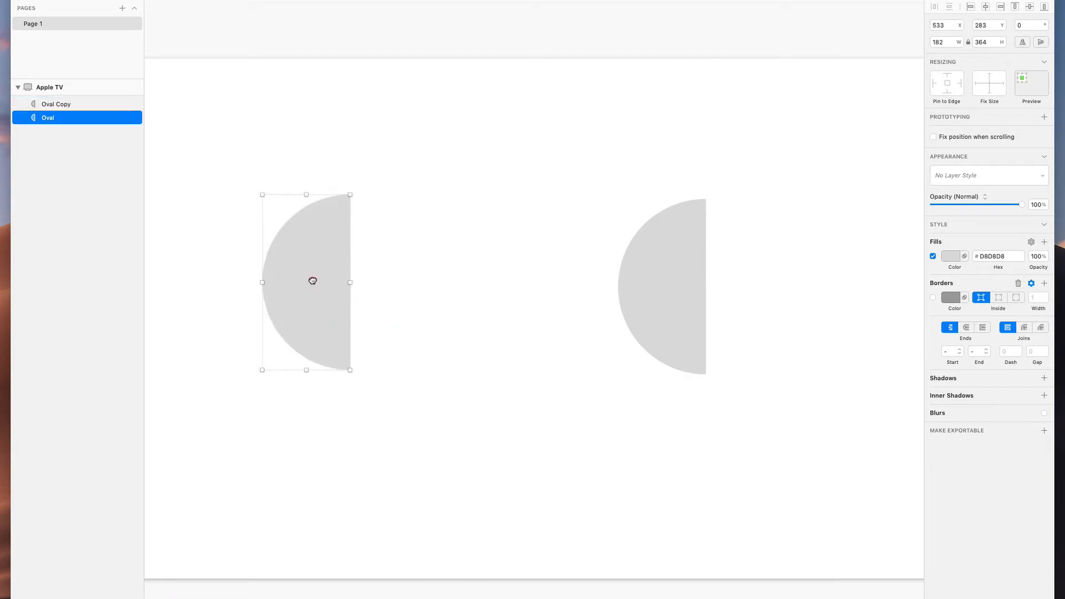
- Duplicate the original half circle in place and move the copy horizontally to X 869, between the other two
key("super")
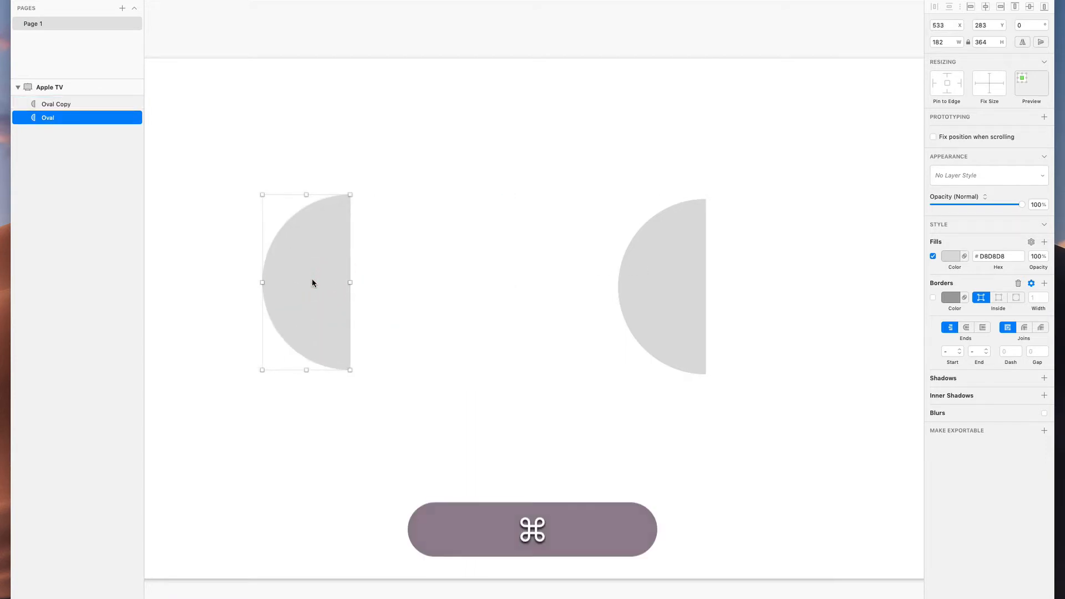
key("super+d")
left_click_drag(312, 283, 471, 282)
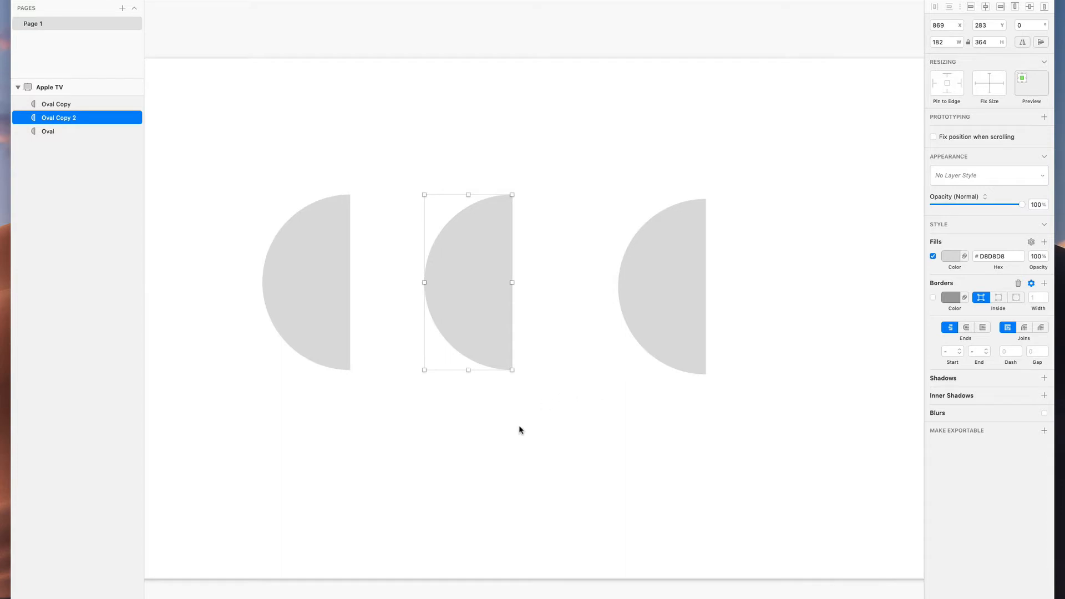
- Copy and paste the middle half circle, and move the pasted copy horizontally to about X 1062
key("super+c")
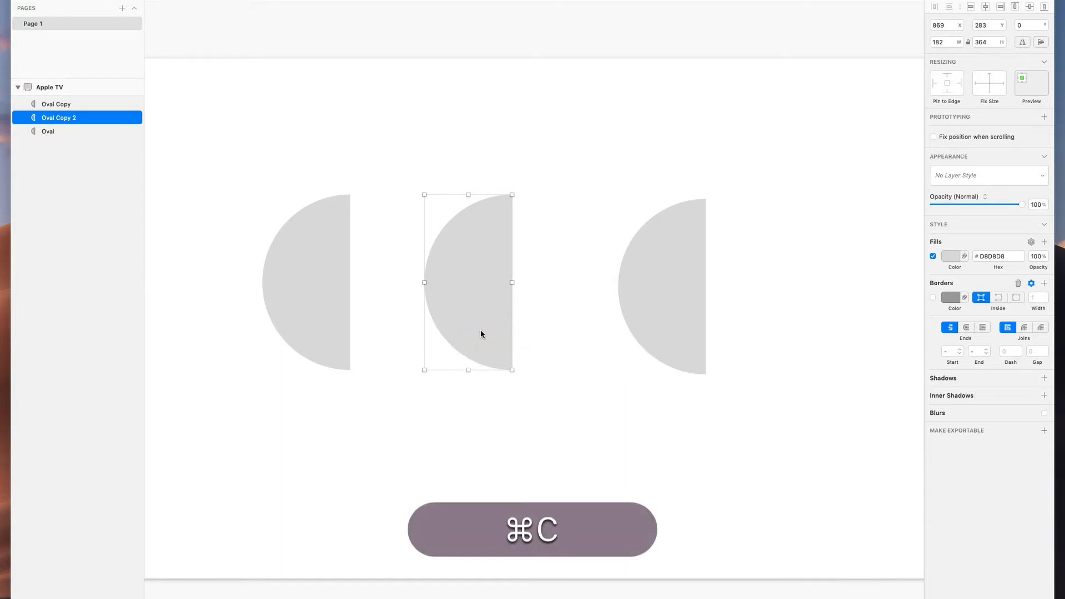
key("super+v")
left_click(479, 302)
left_click_drag(480, 303, 571, 302)
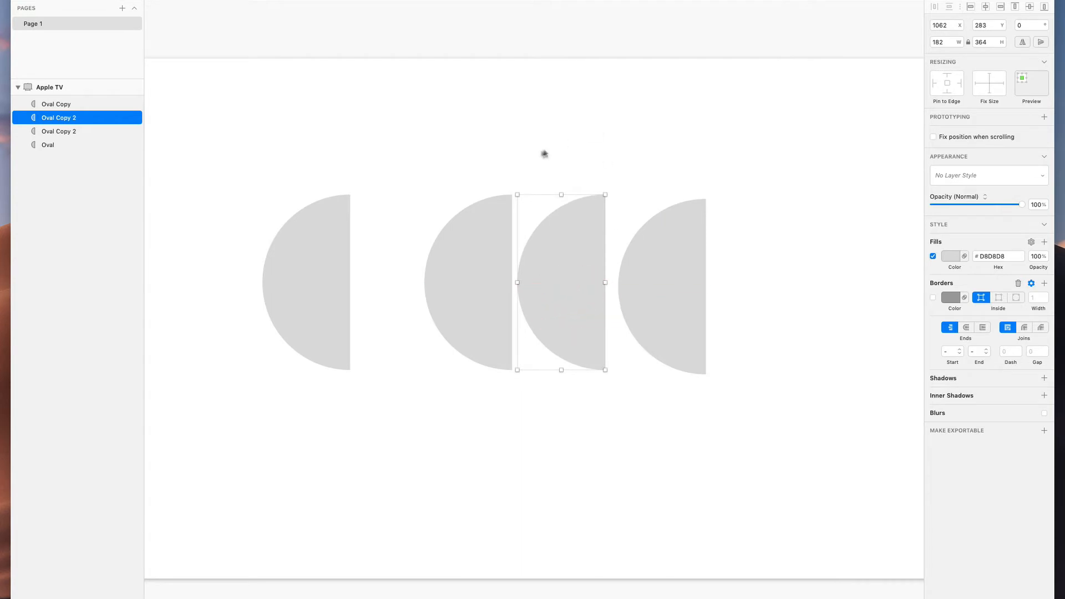
- Select the three half-circle copies together and delete them, keeping only the original
left_click_drag(417, 186, 834, 363)
key("BackSpace")
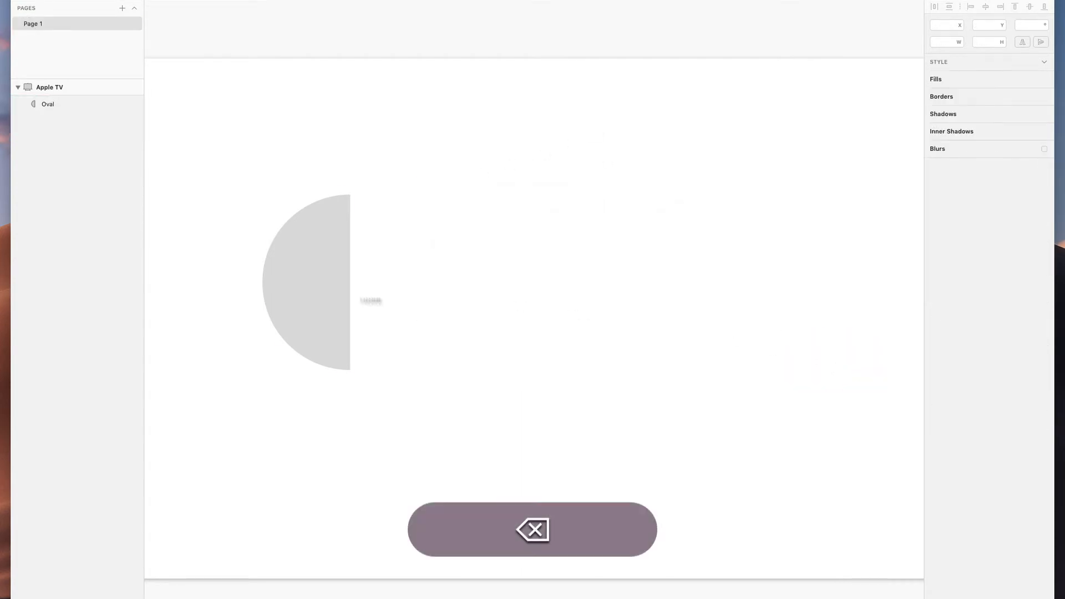
- Move the original half circle to about X 859, and try rotating a duplicate beside it to about 75°, undoing the duplicate
left_click_drag(349, 297, 615, 275)
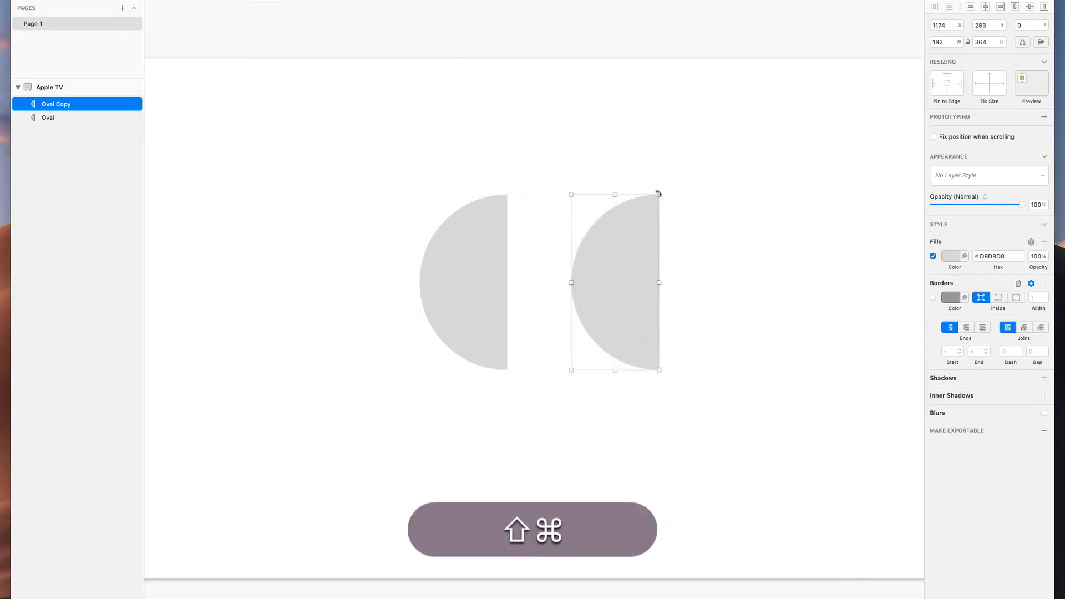
key("shift+super+r")
left_click_drag(669, 177, 698, 292)
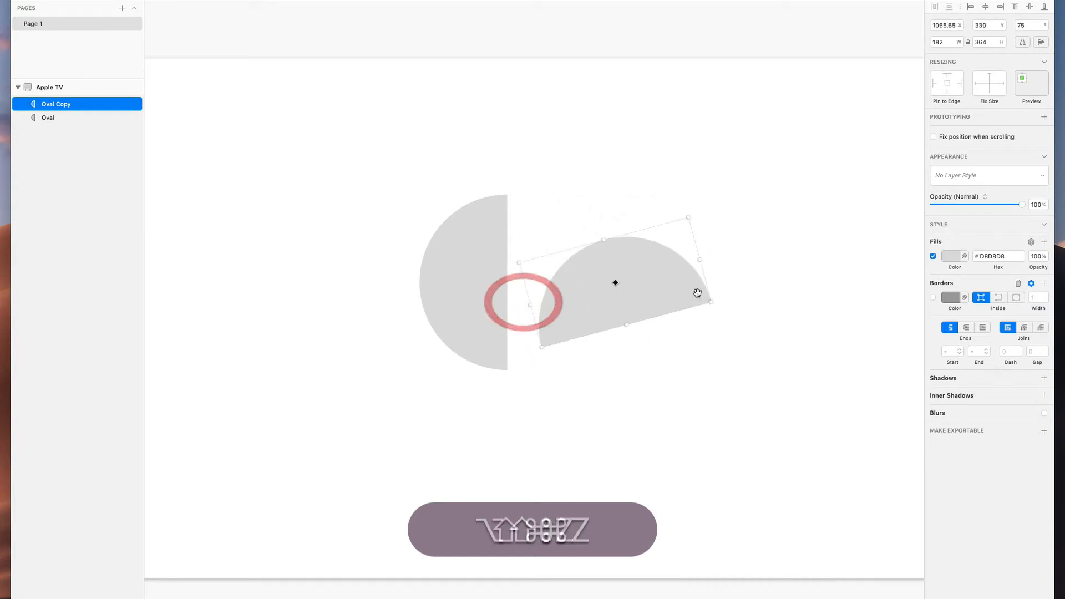
key("super+z")
- Duplicate the half circle horizontally, placing the copy at about X 1181, Y 283
left_click(466, 294)
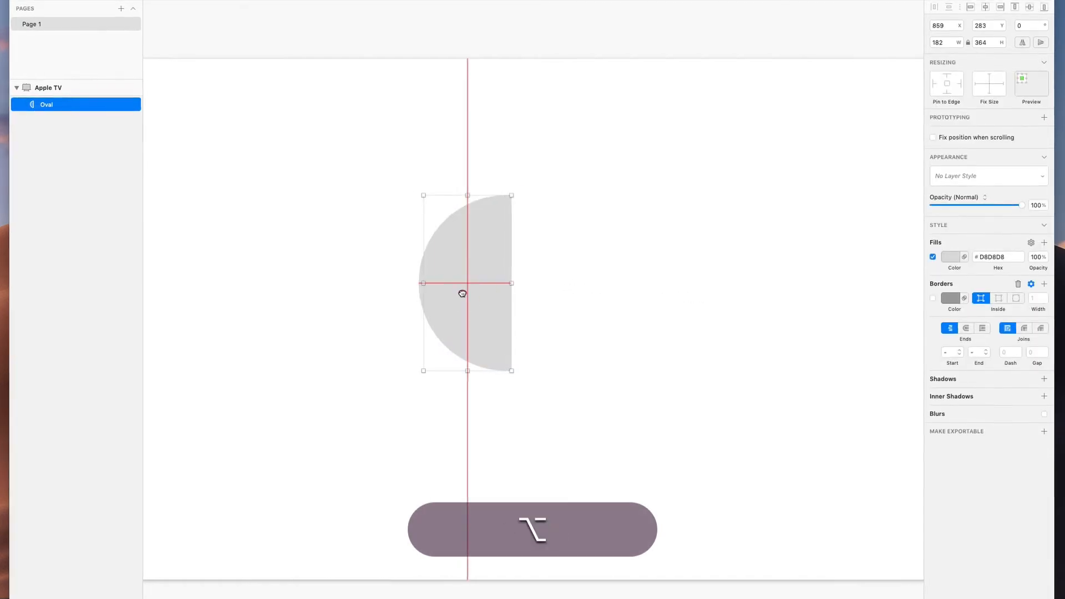
left_click_drag(461, 290, 609, 293)
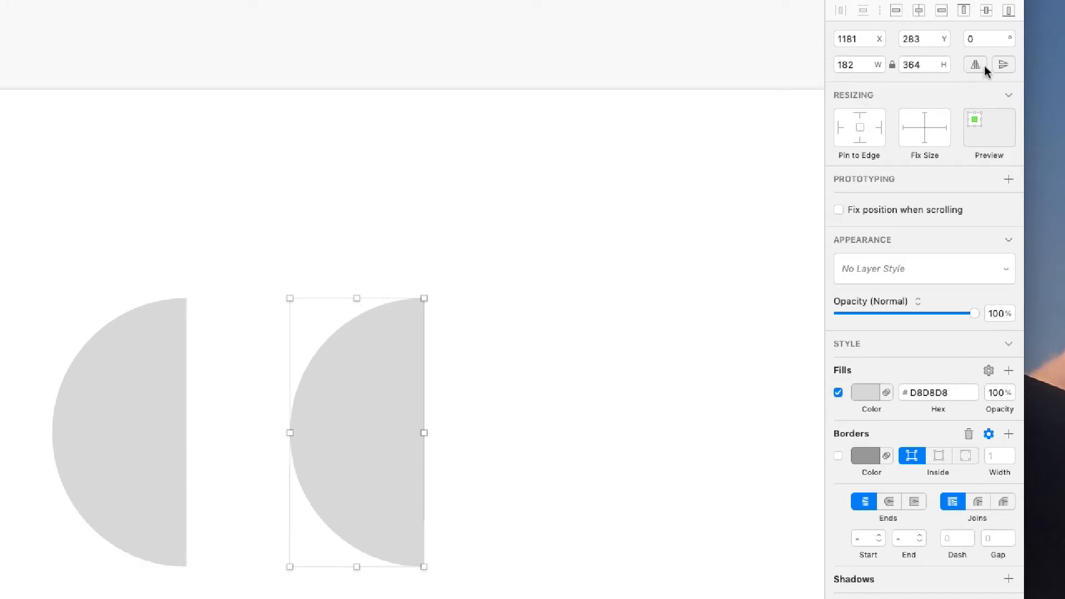
- Flip the half-circle copy horizontally and move it to about X 1056, facing the original's straight edge across a narrow gap
left_click(975, 68)
left_click(975, 68)
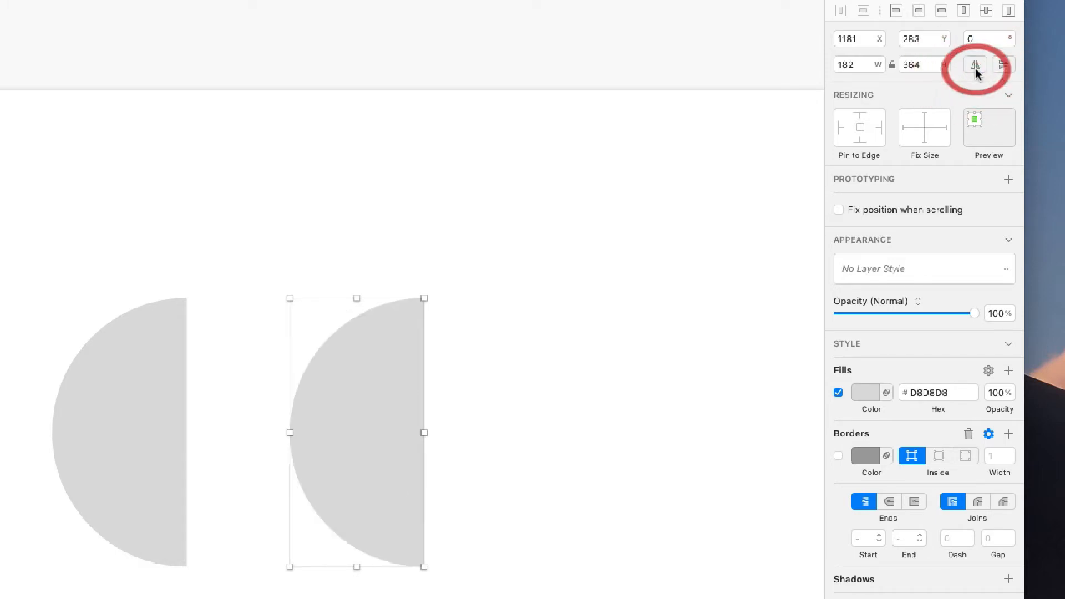
left_click(975, 67)
left_click_drag(344, 400, 254, 395)
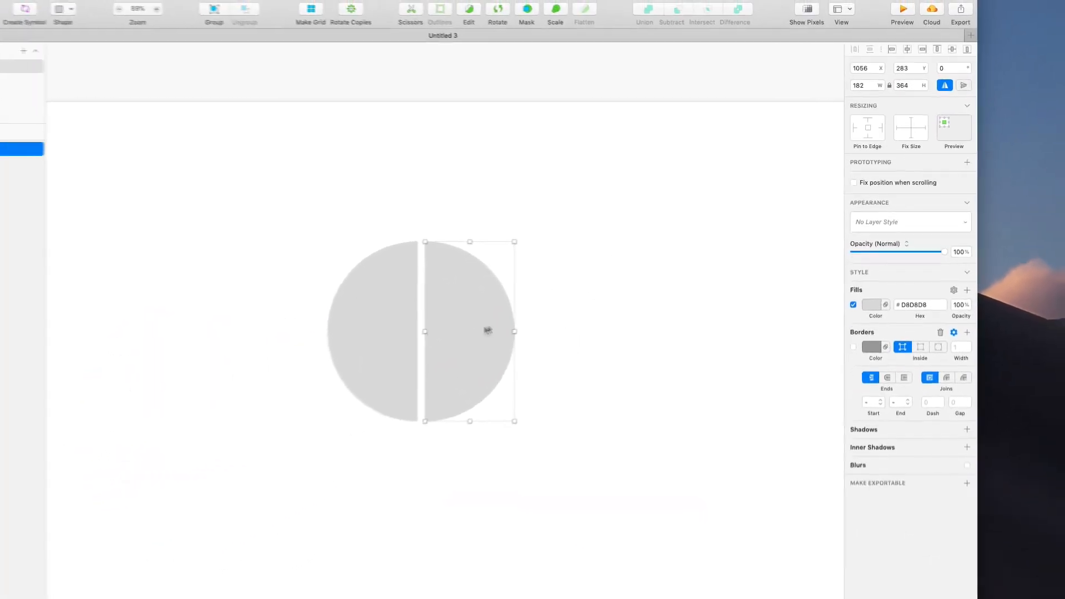
left_click(555, 249)
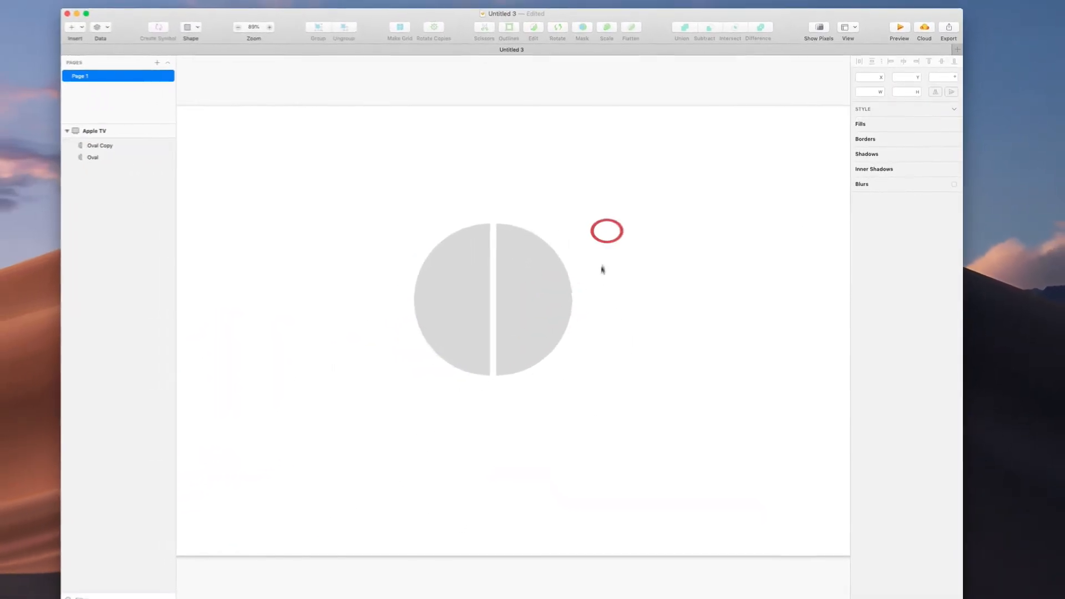
- Move the flipped half-circle copy to X 1041, Y 283, flush against the original's straight edge to form a full circle
left_click_drag(460, 328, 456, 326)
left_click_drag(542, 287, 540, 289)
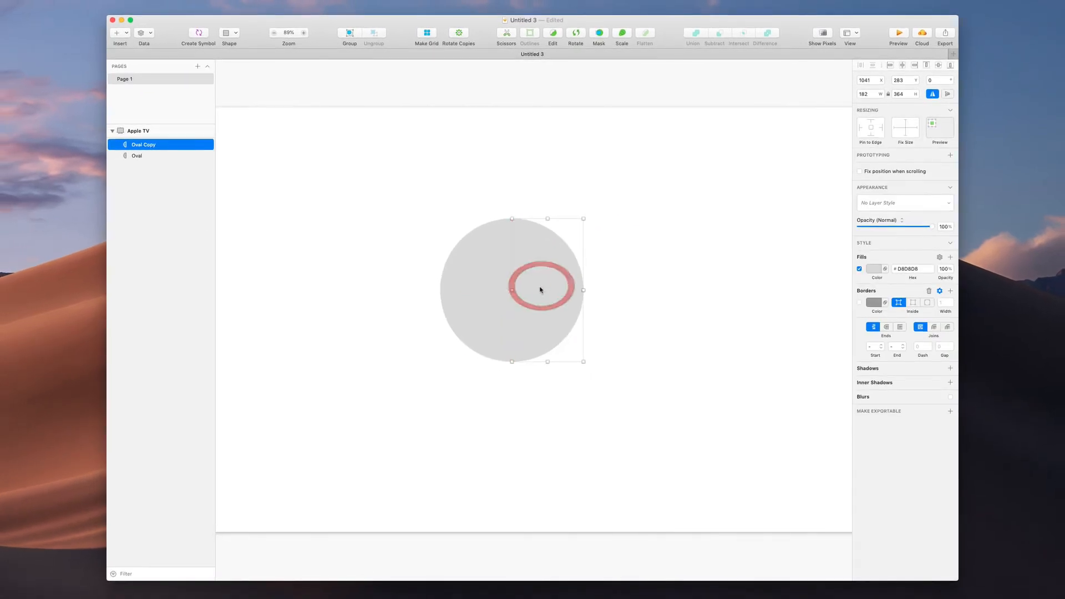
left_click(606, 259)
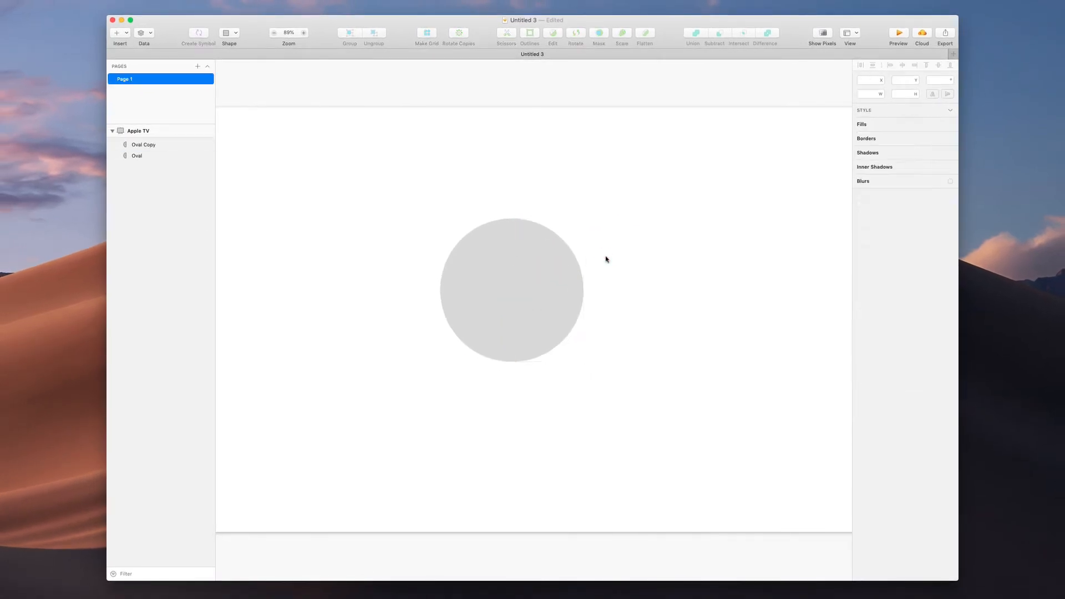
- Examine the seam between the two half circles at high magnification to check whether they meet
scroll(537, 185, "up", 5)
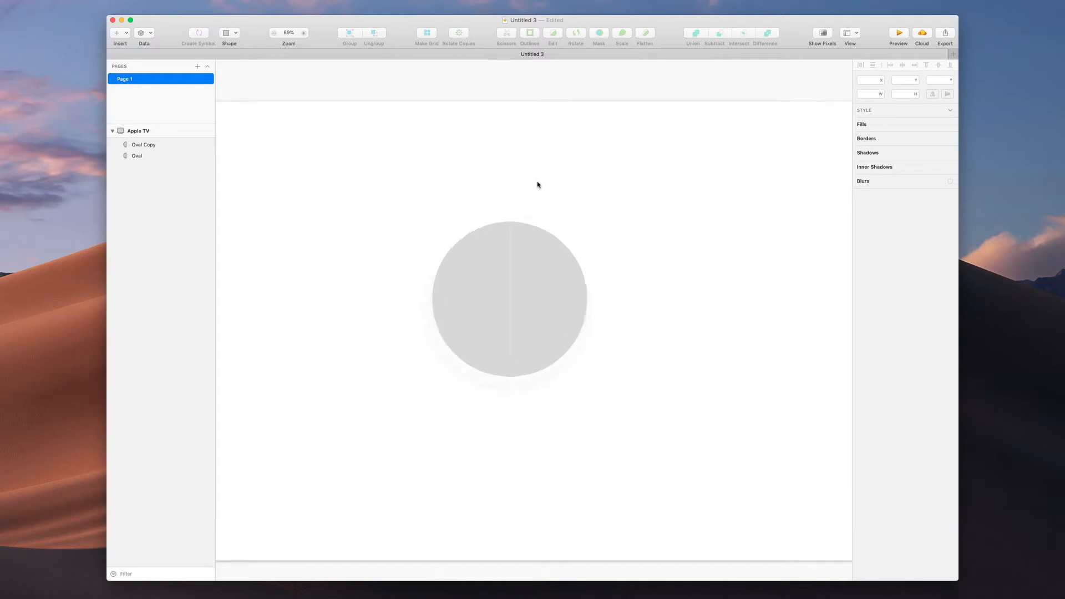
scroll(537, 183, "down", 3)
scroll(580, 197, "up", 5)
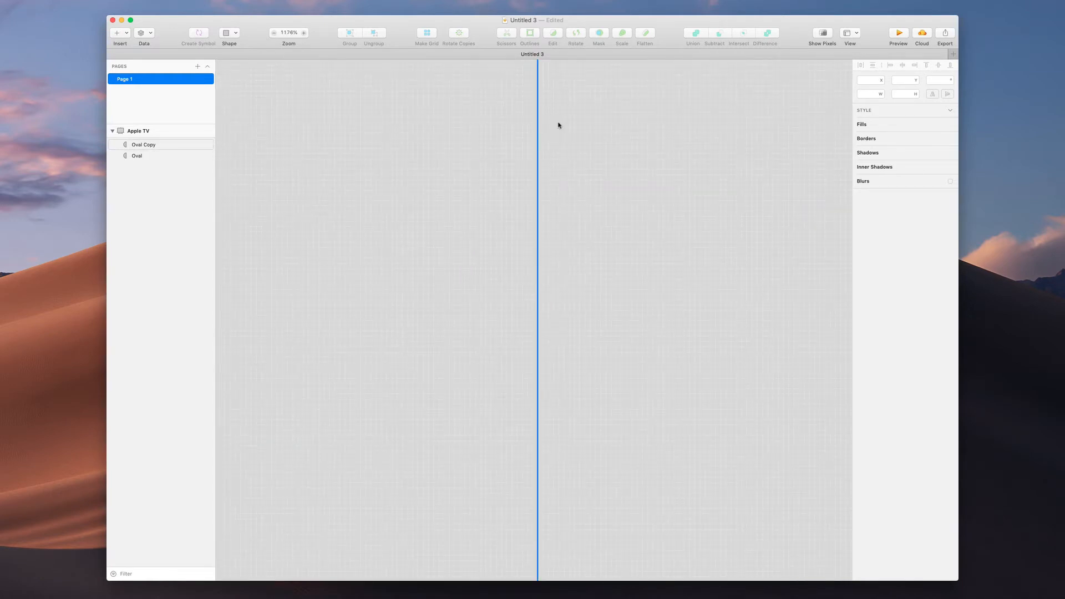
scroll(559, 125, "up", 5)
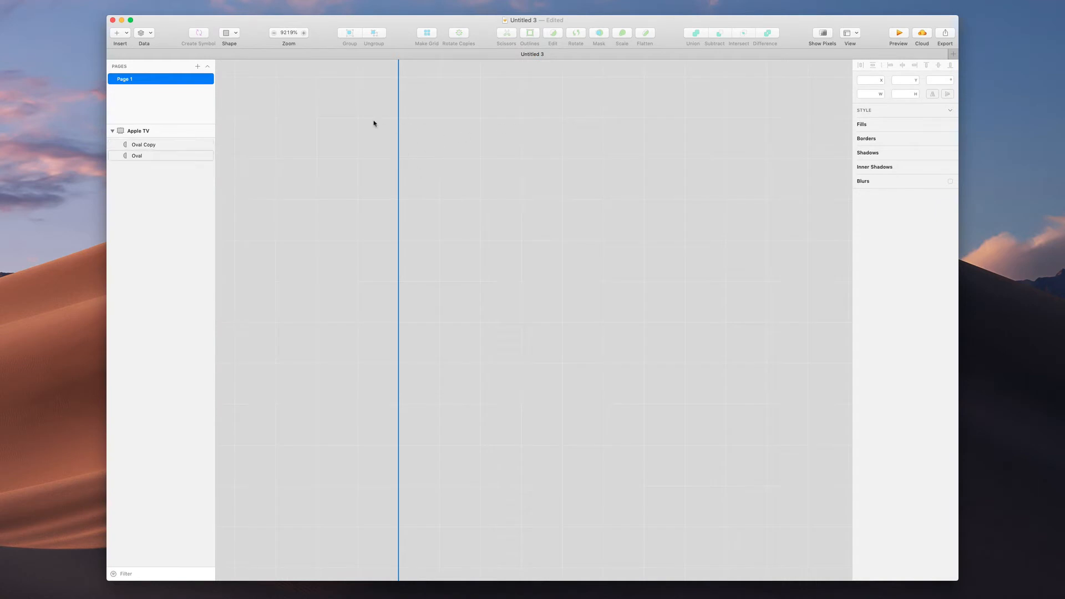
scroll(373, 123, "down", 10)
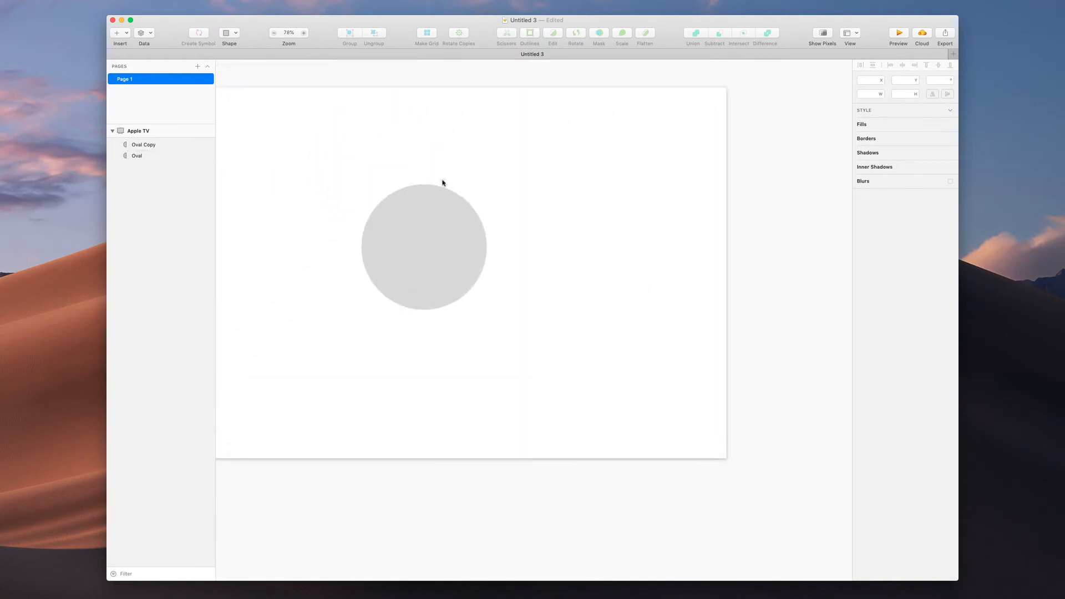
scroll(443, 183, "up", 2)
scroll(442, 183, "left", 3)
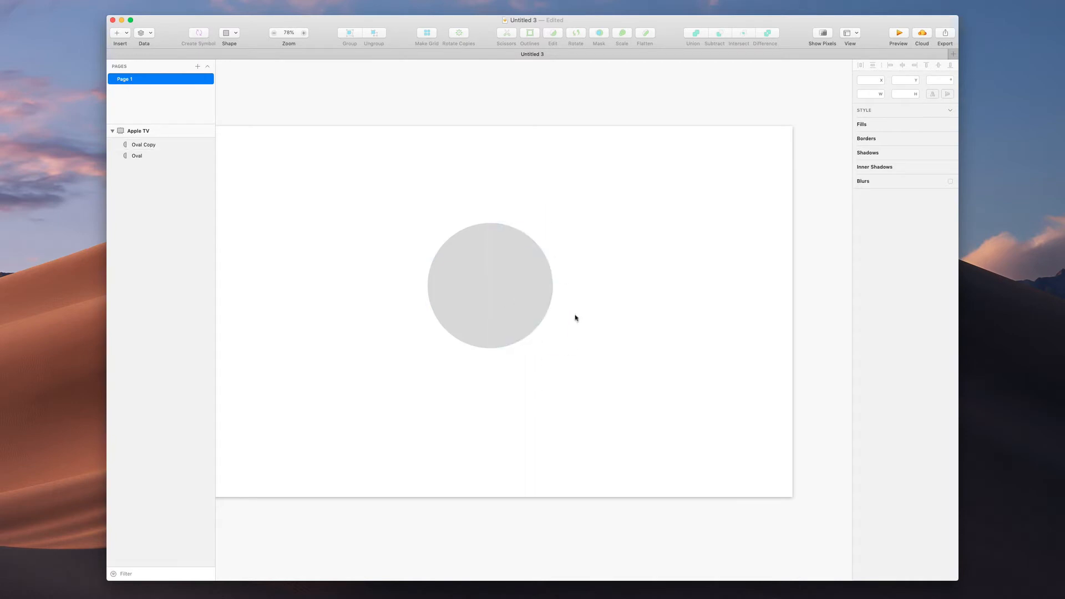
- Delete the half-circle copy and the original half circle, clearing the artboard
left_click(537, 283)
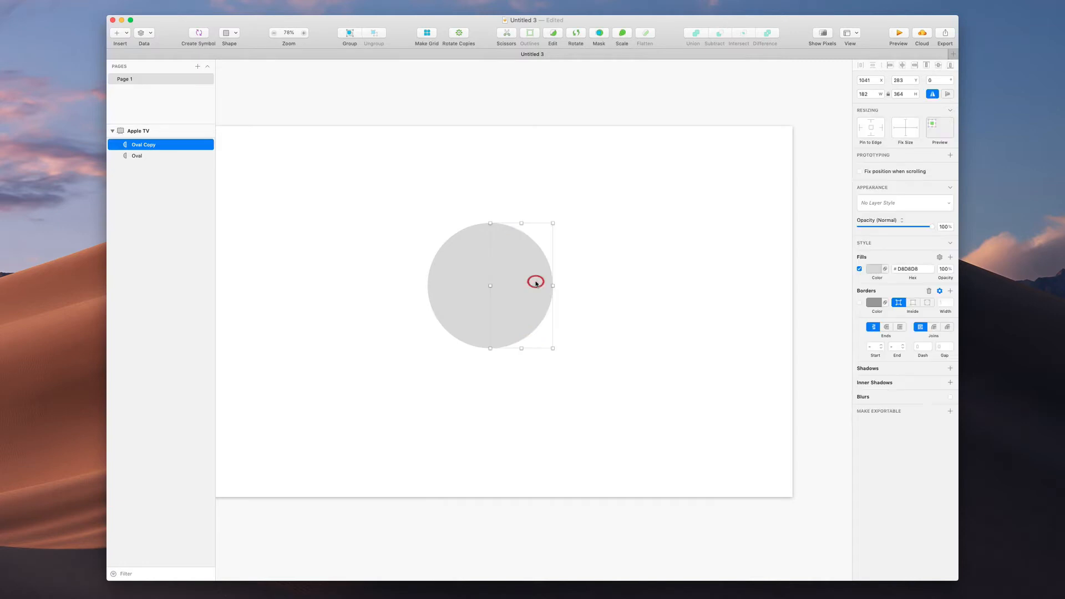
key("BackSpace")
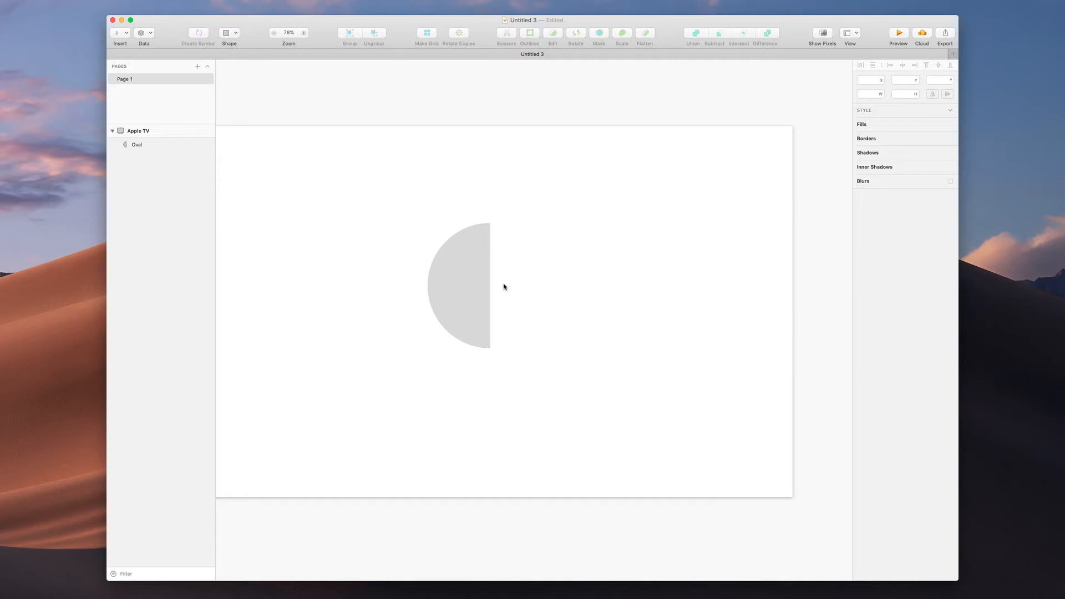
left_click(476, 280)
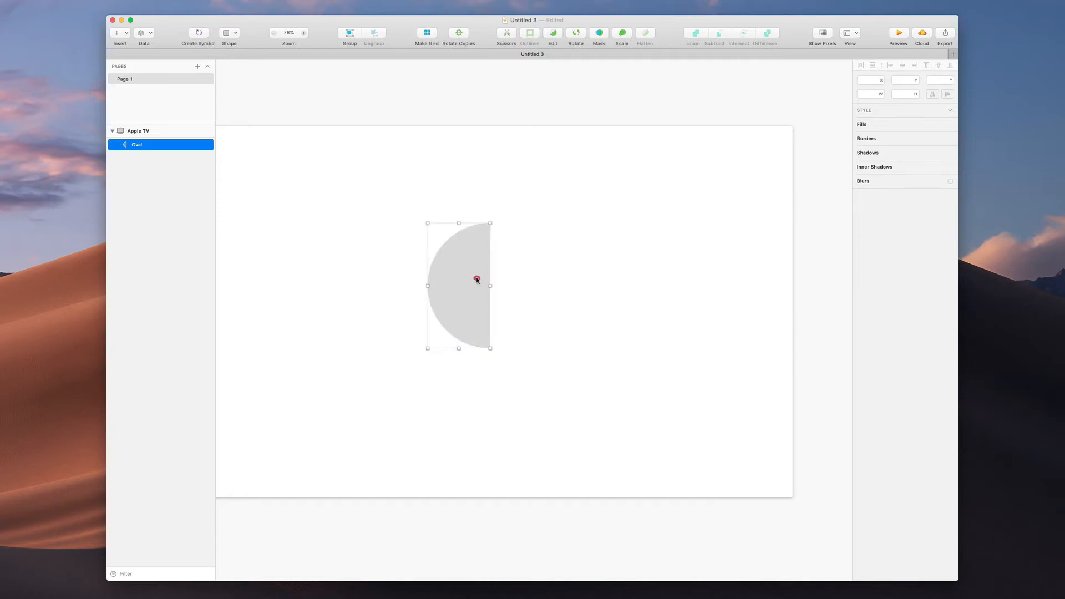
key("BackSpace")
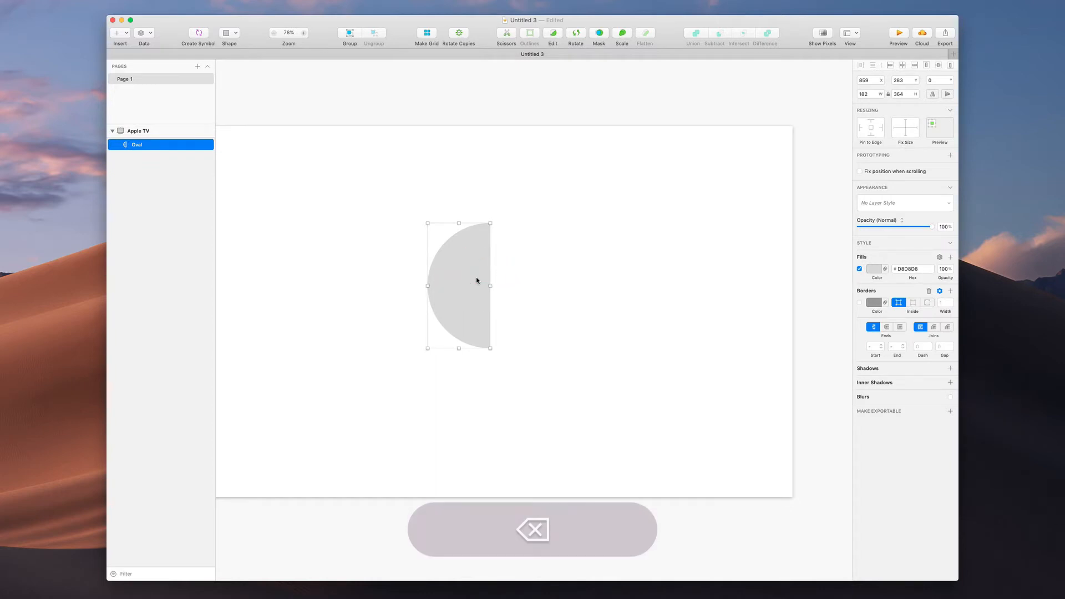
- Draw a circle 458 by 458 on the empty artboard, placed at about X 731, Y 311
key("o")
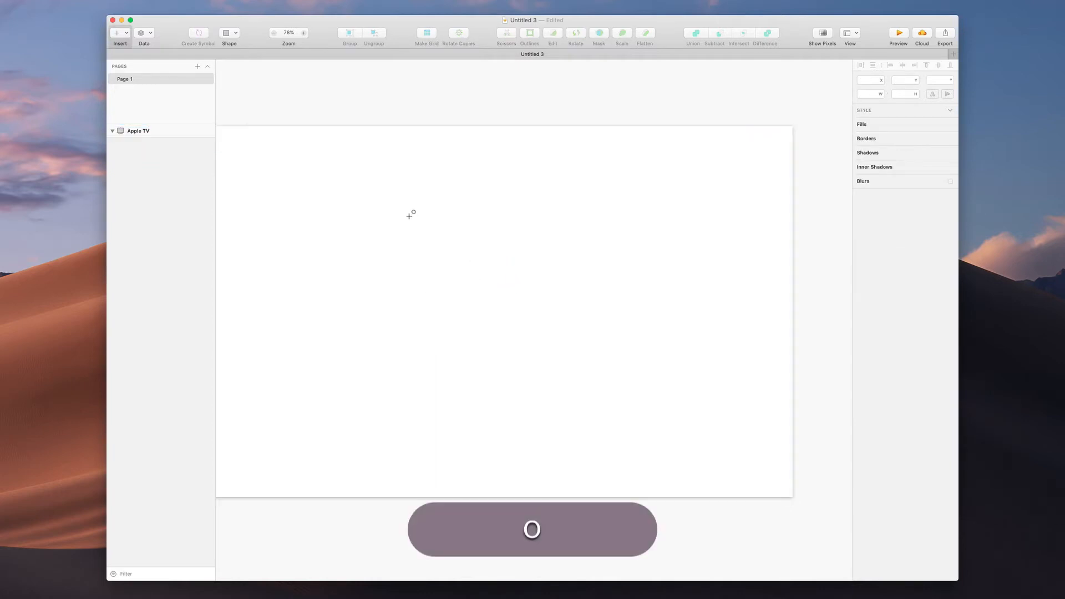
left_click_drag(404, 217, 561, 373)
left_click_drag(494, 310, 459, 319)
scroll(459, 318, "left", 4)
scroll(459, 318, "down", 2)
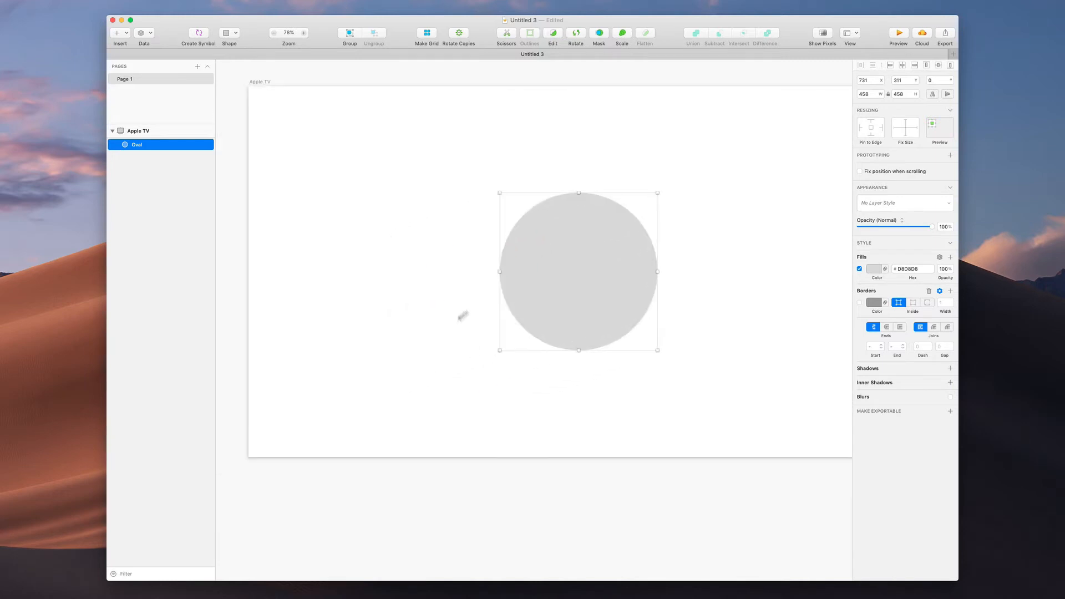
key("super+2")
left_click(751, 186)
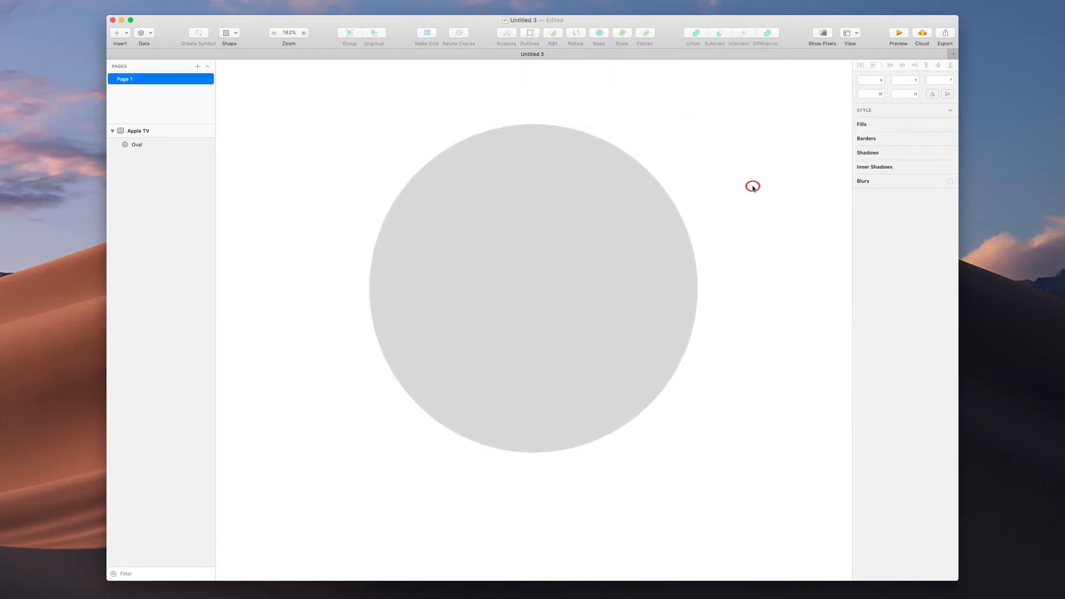
- Cut away the circle's upper-right and lower-right path segments with the Scissors tool and finish cutting
left_click(464, 208)
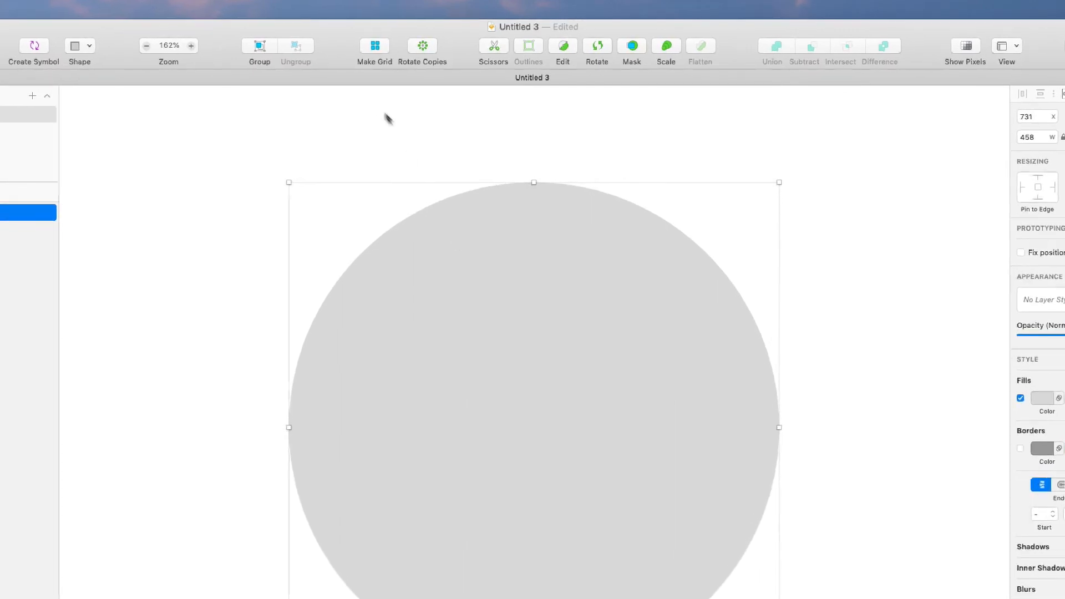
right_click(339, 45)
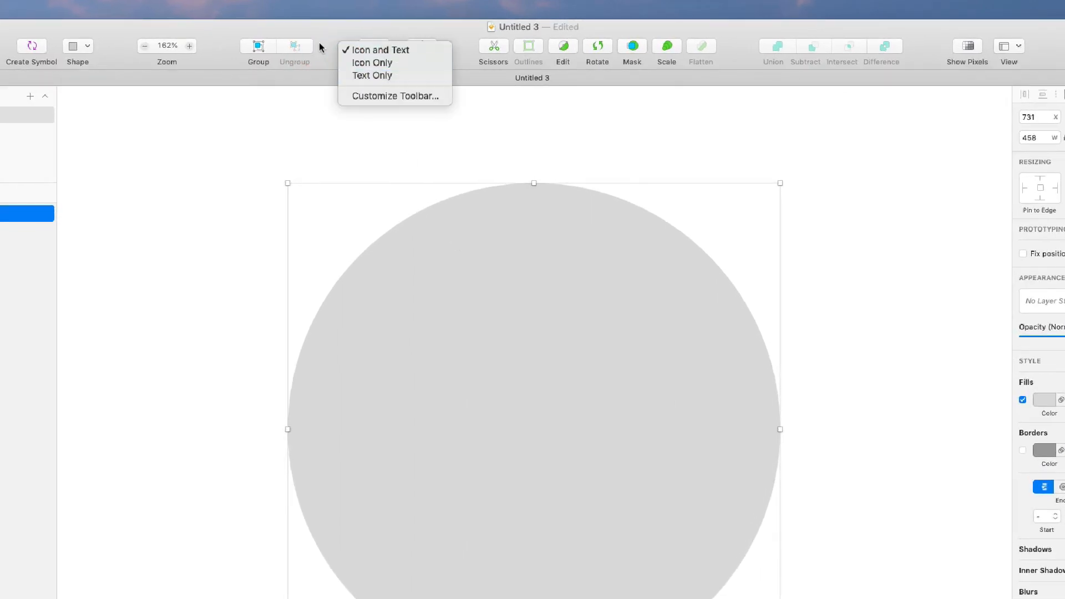
left_click(322, 44)
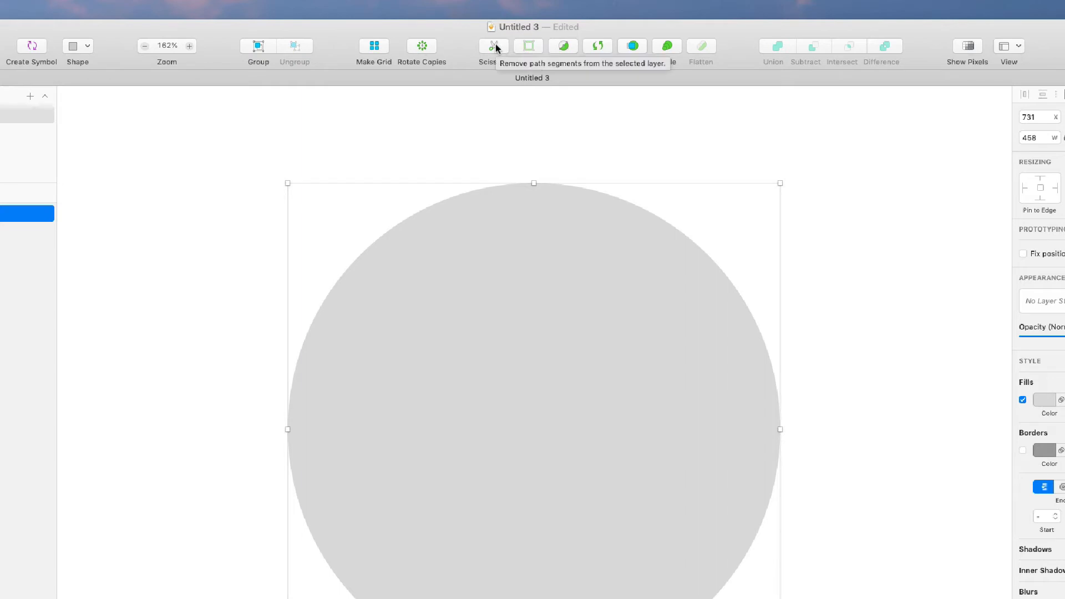
left_click(496, 47)
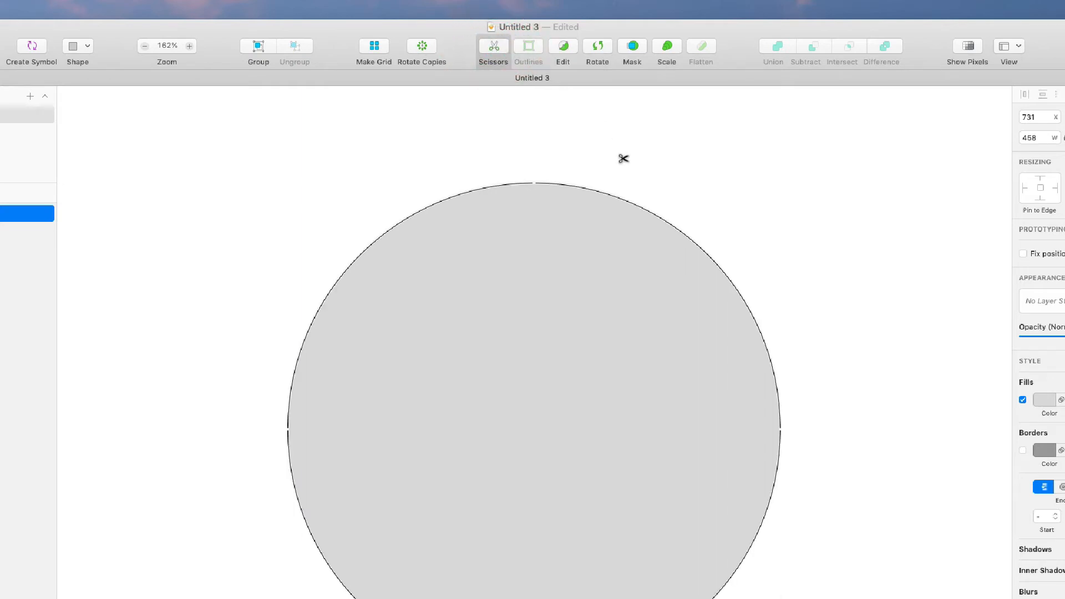
left_click(493, 46)
left_click(493, 45)
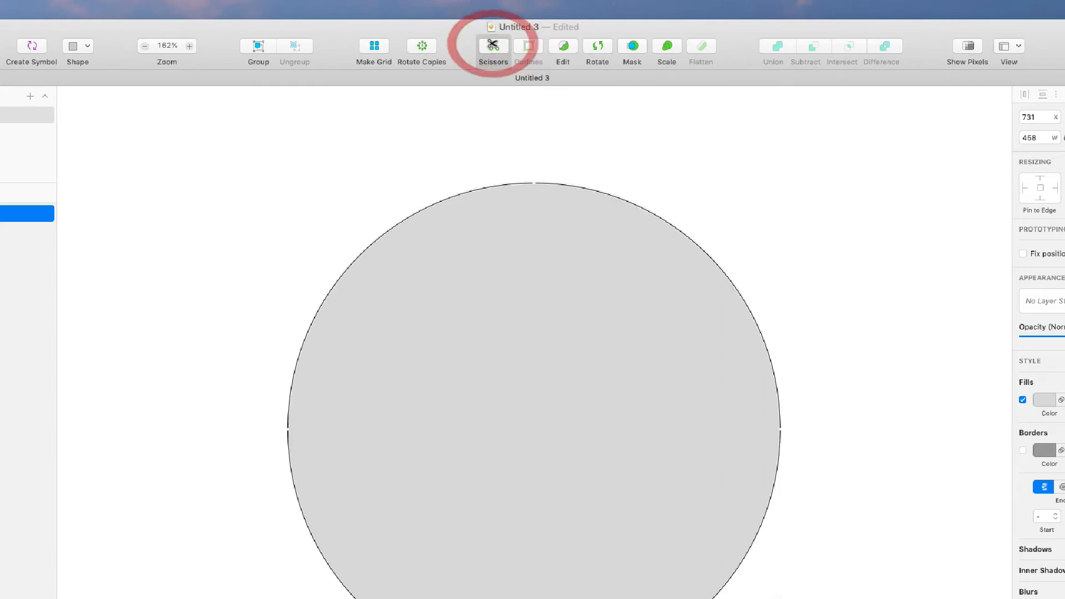
left_click(493, 45)
left_click(492, 46)
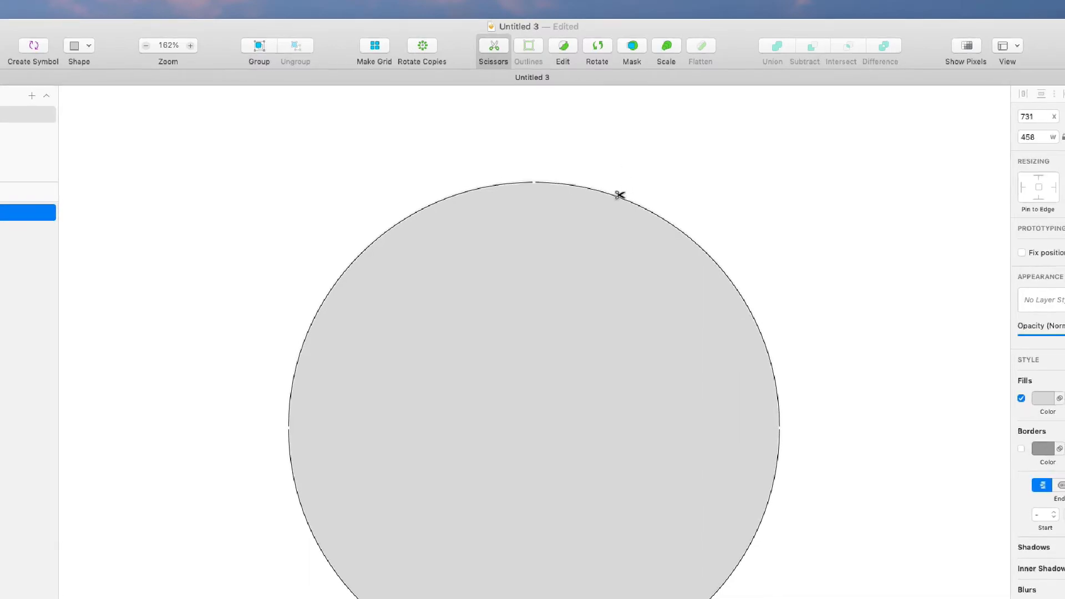
left_click(619, 194)
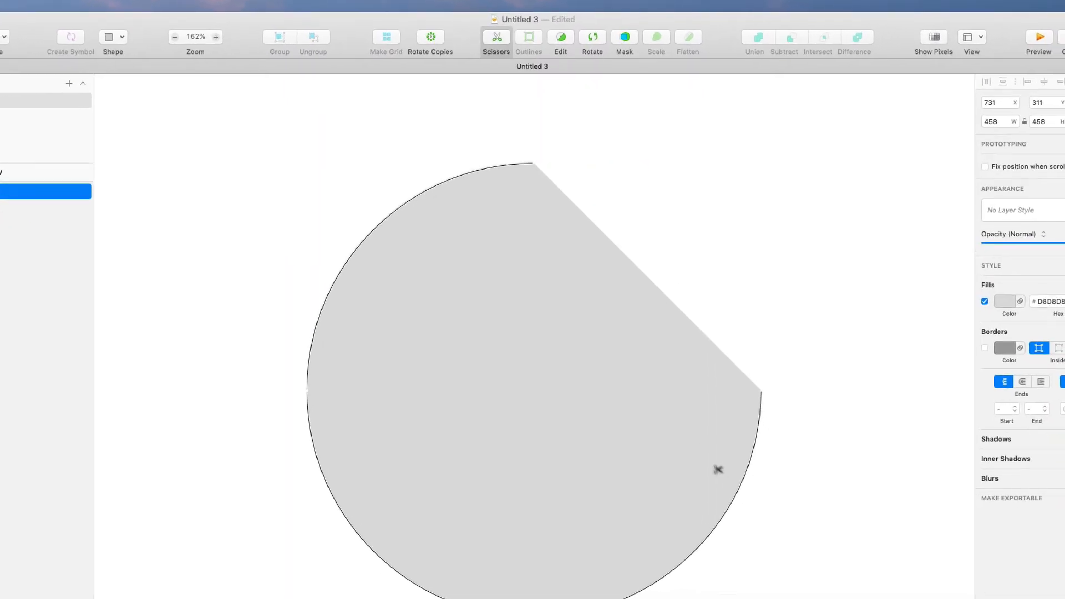
left_click(724, 503)
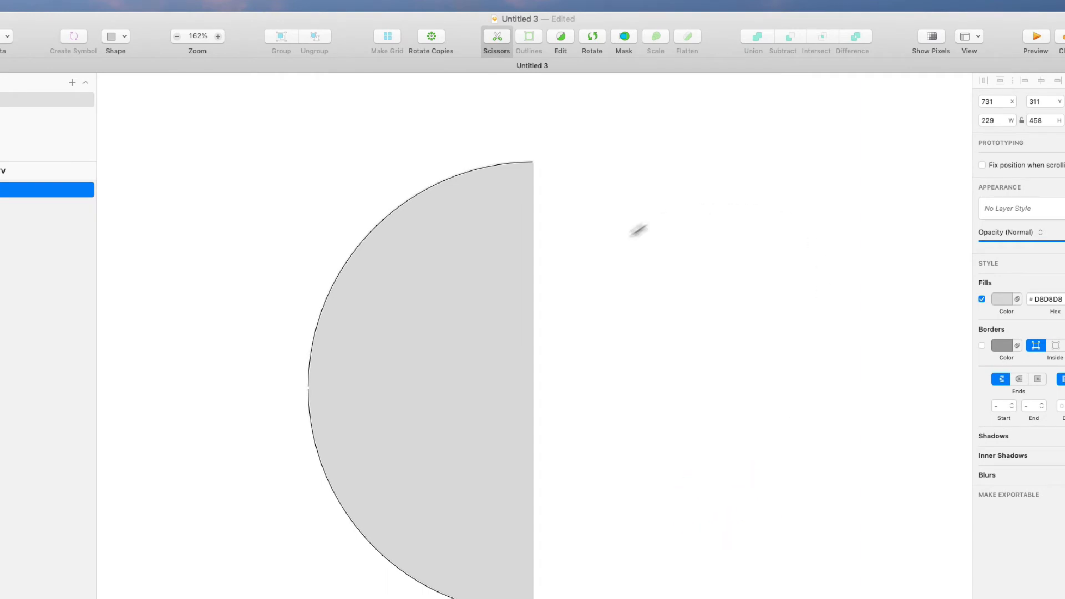
left_click(498, 36)
left_click(672, 233)
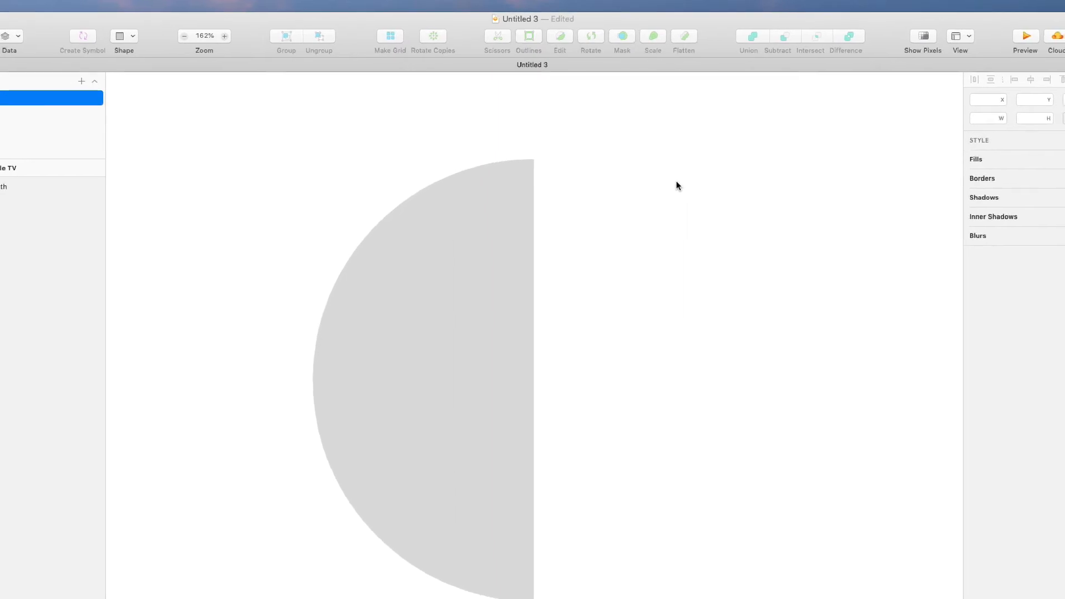
- Move the cut half circle to about X 570, Y 311, and draw a 458 by 458 circle beside it at the same height
left_click(458, 282)
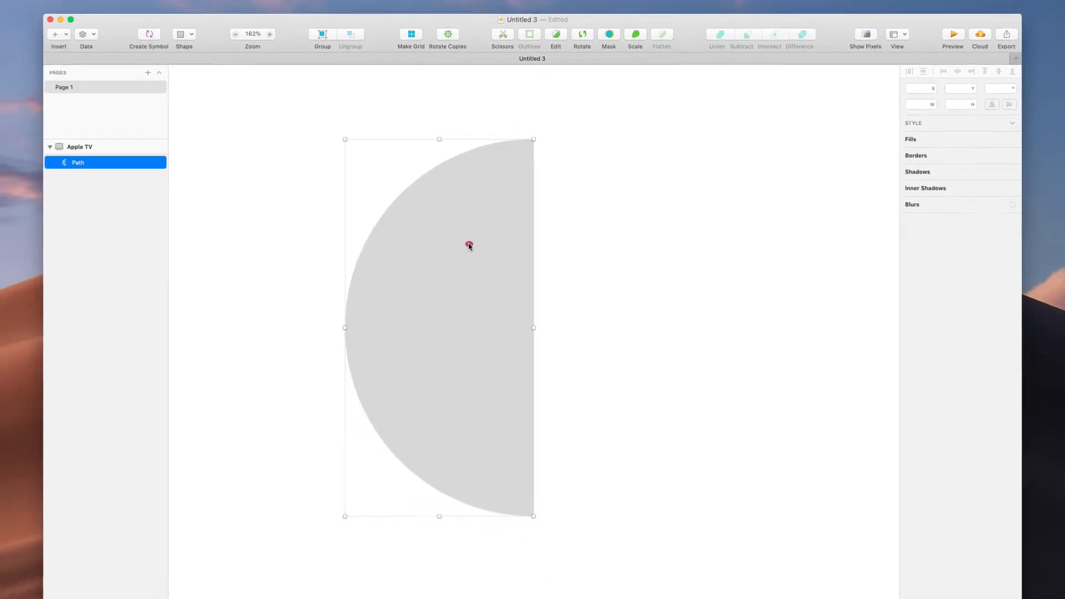
left_click_drag(469, 245, 337, 246)
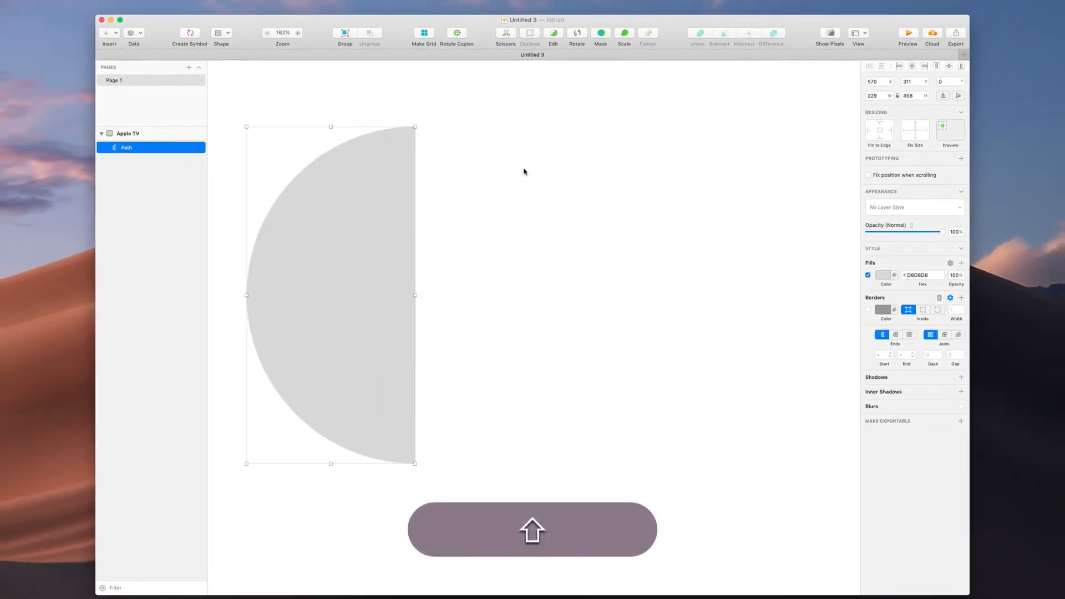
key("o")
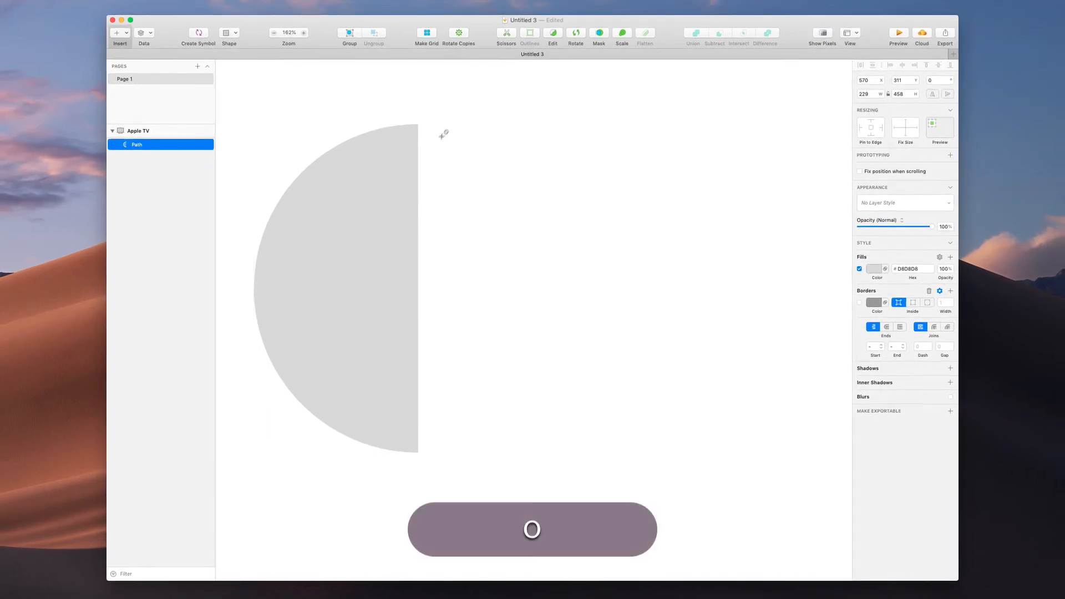
left_click_drag(447, 120, 668, 453)
left_click_drag(597, 355, 632, 353)
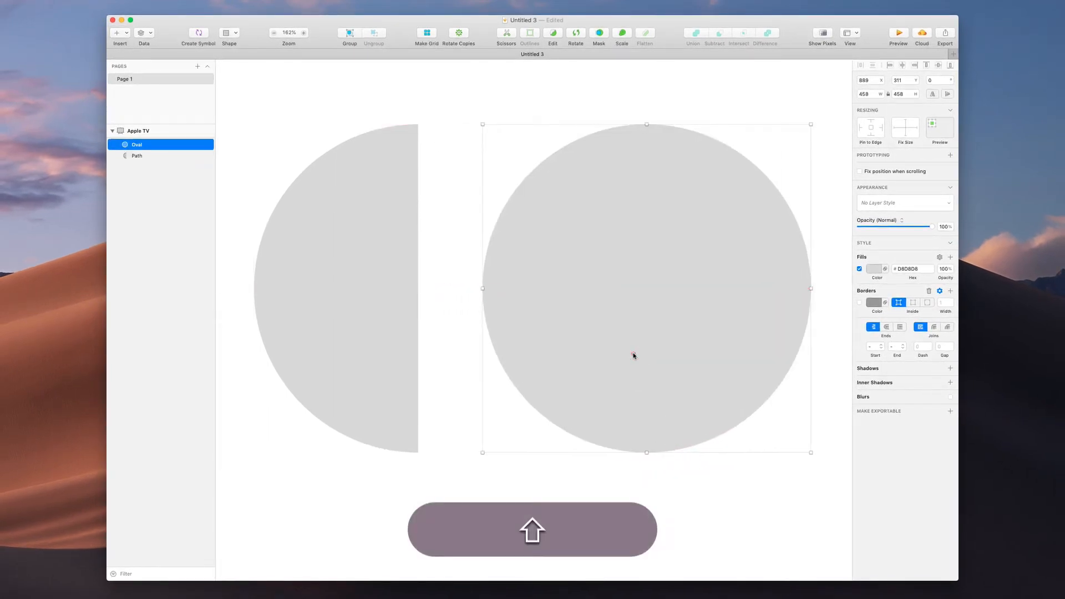
- Edit the new circle's vector points and delete its rightmost point, undoing any accidental shift of that point
double_click(633, 354)
left_click(811, 287)
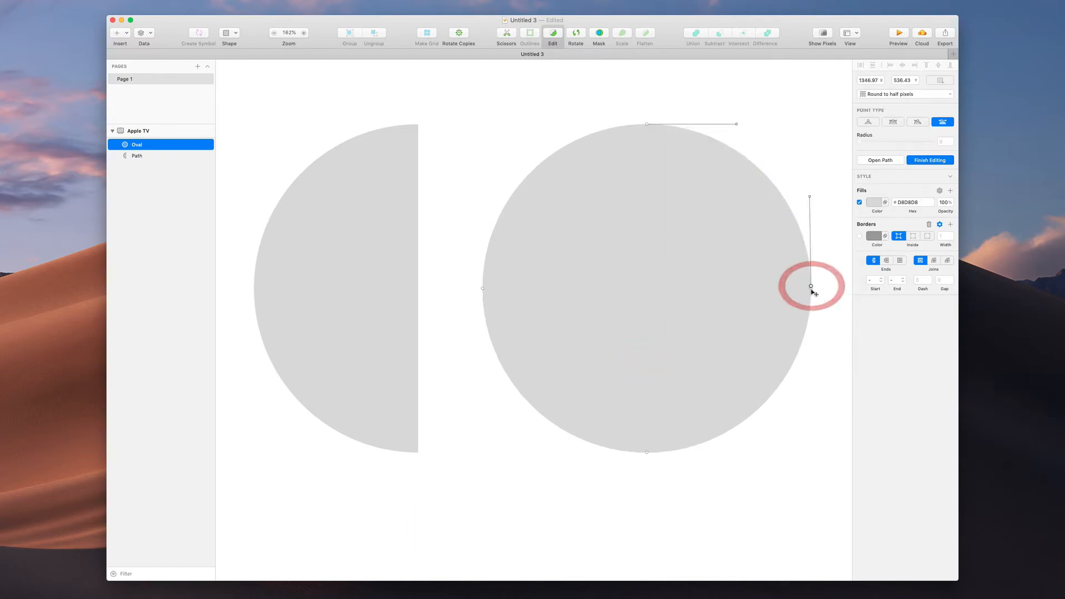
key("super+z")
left_click(812, 288)
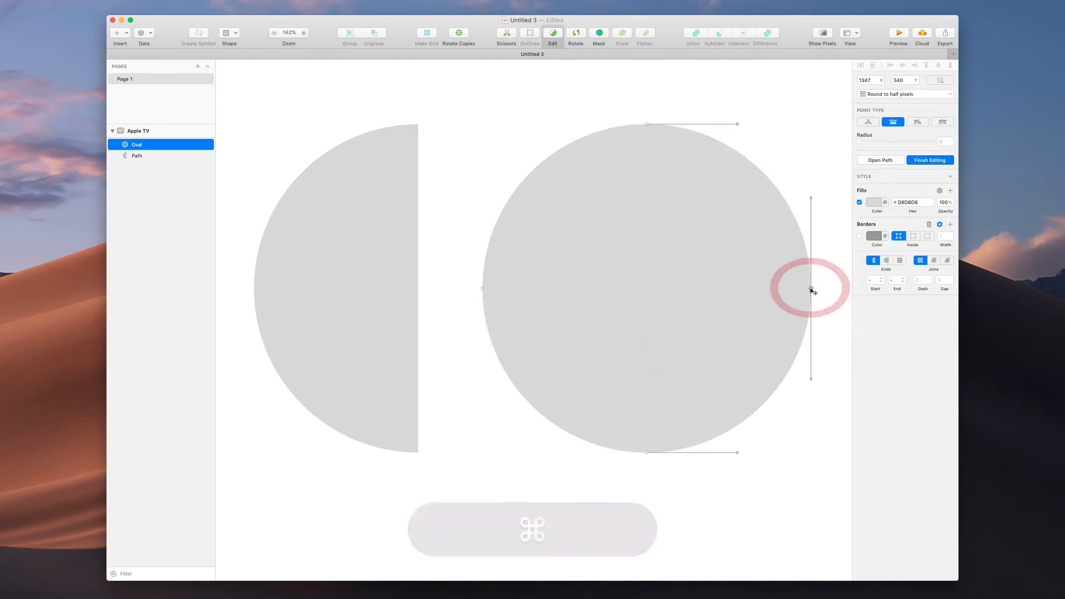
key("BackSpace")
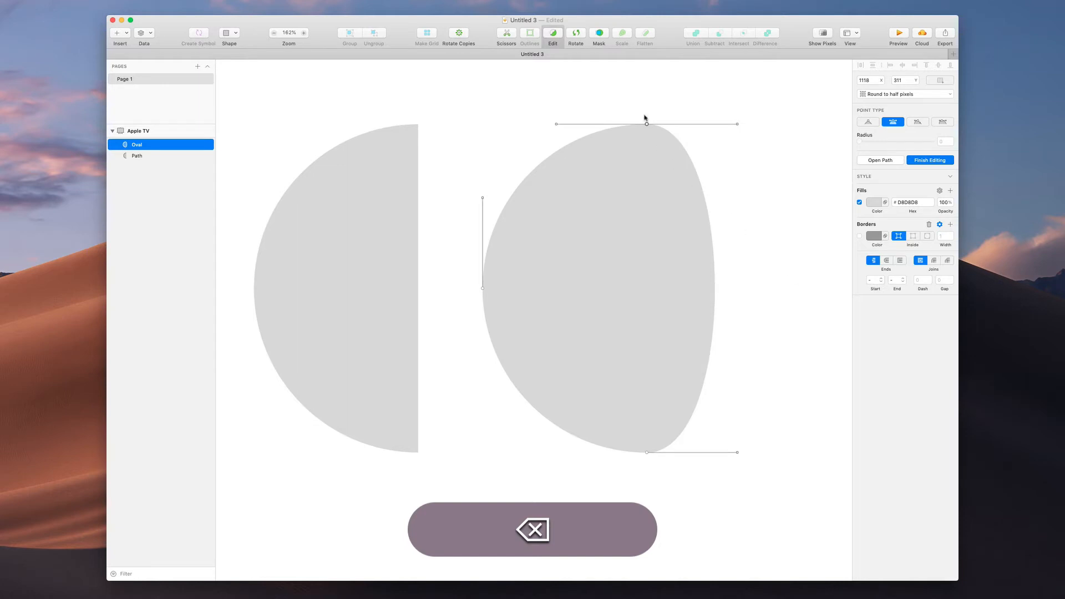
- Make the oval's top and bottom points Disconnected, collapse their right-hand handles onto the points to straighten that side, and finish editing
left_click(647, 452, "shift")
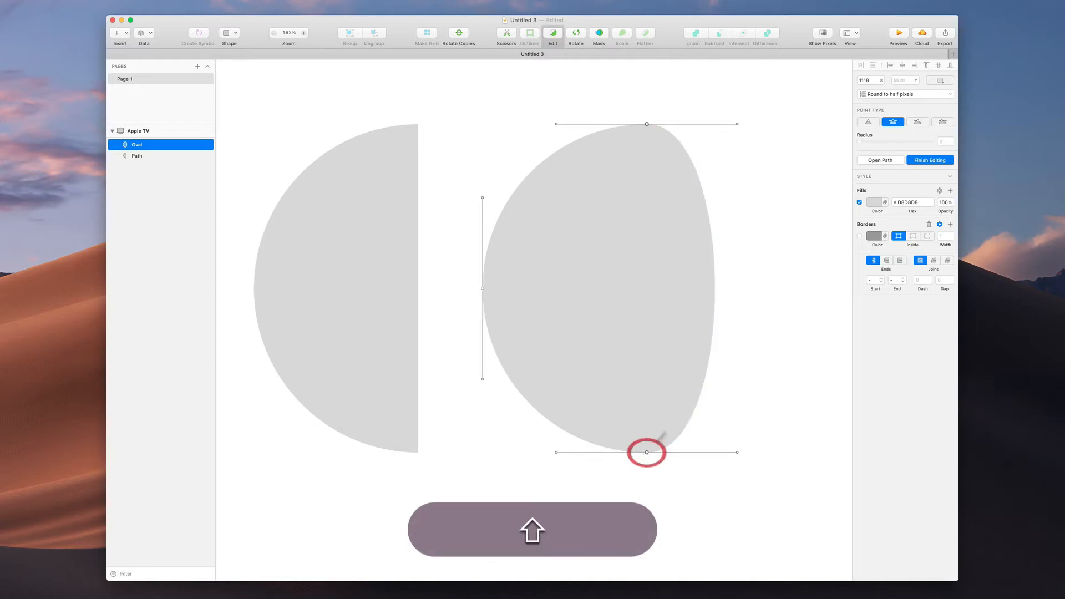
left_click(918, 121)
left_click_drag(738, 124, 647, 123)
left_click_drag(737, 452, 646, 453)
key("Escape")
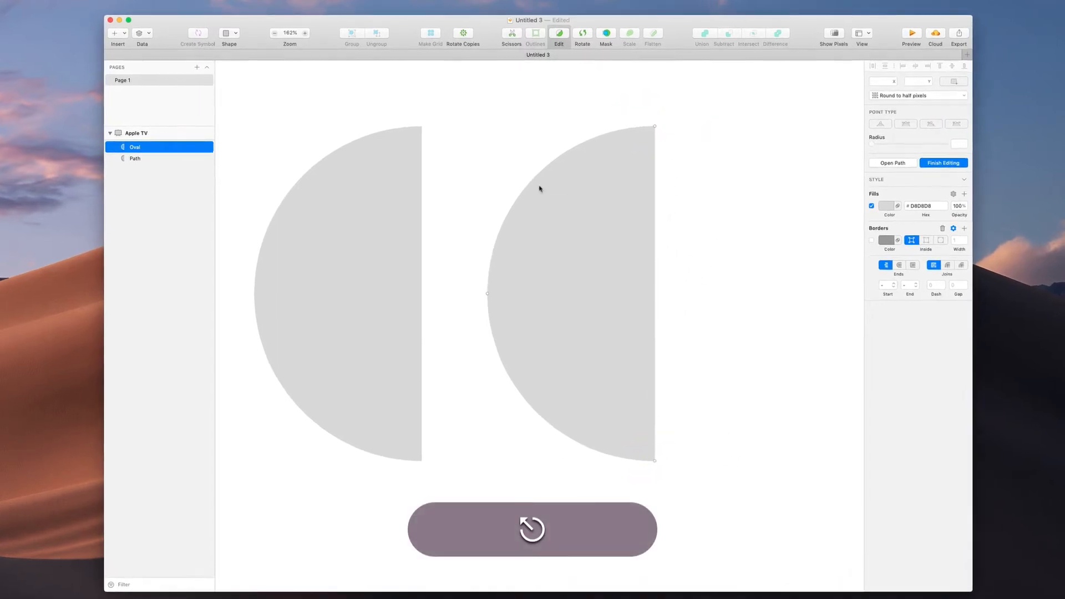
key("Escape")
- Compare the Oval and Path layers by selecting each and examining the outlines of their half circles
left_click(523, 153)
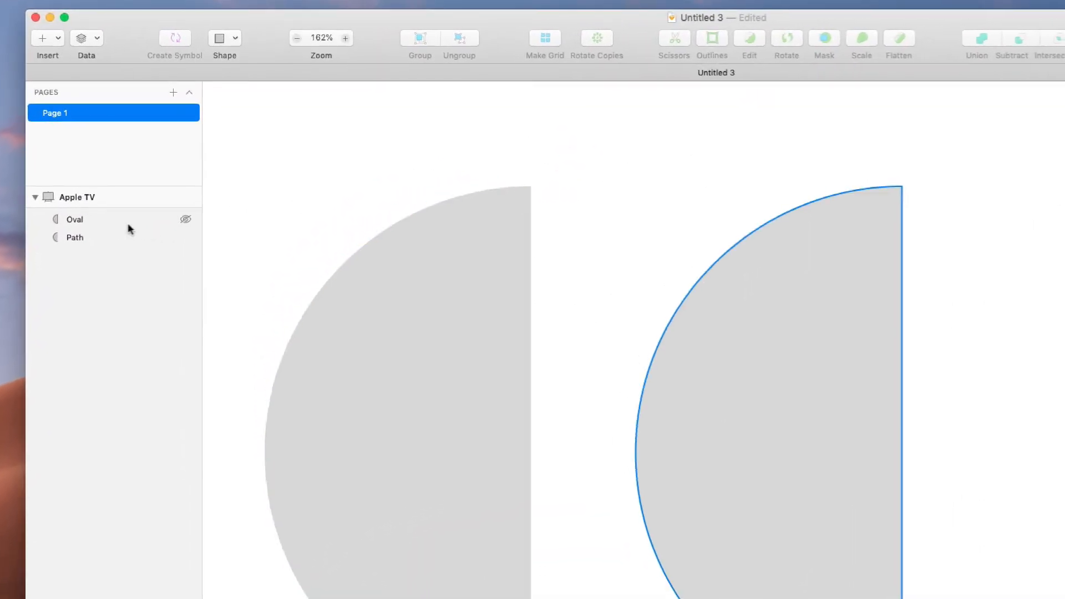
left_click(93, 220)
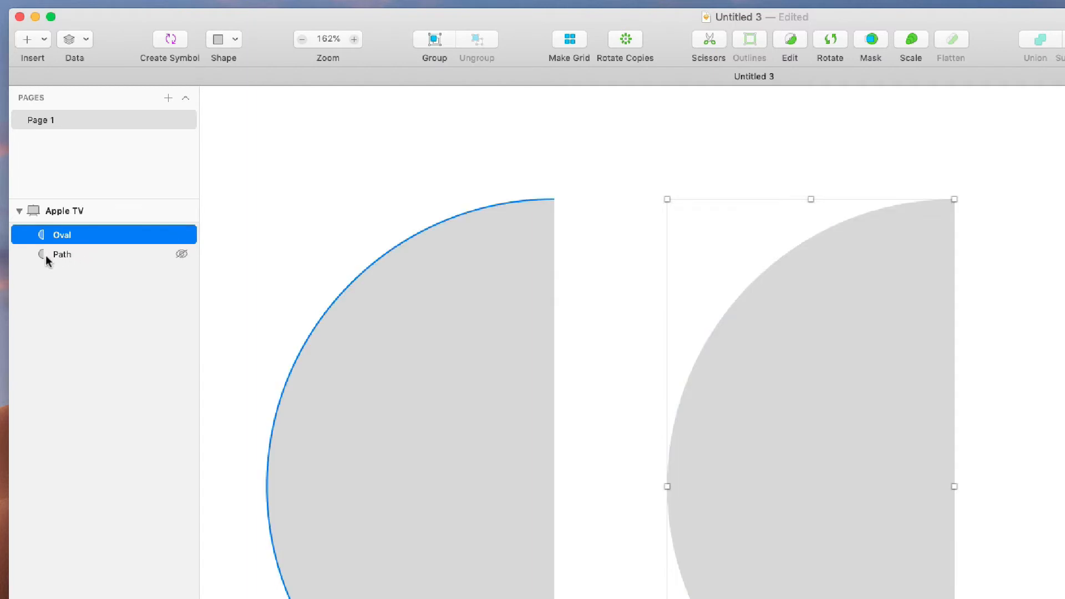
left_click(90, 255)
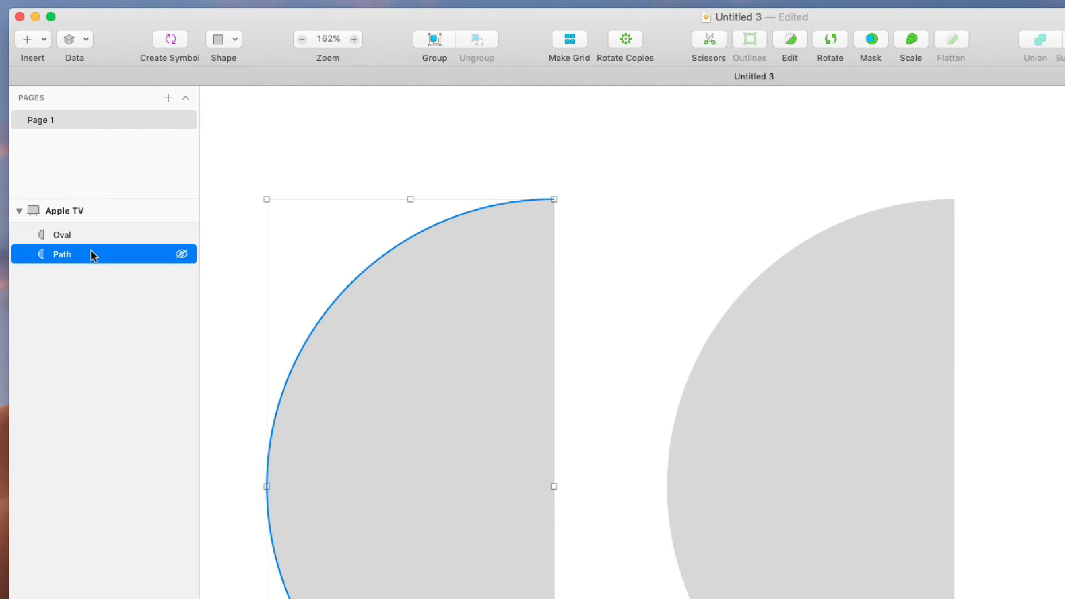
- Enable an inside border on both half circles and set its width to 20
scroll(396, 207, "left", 5)
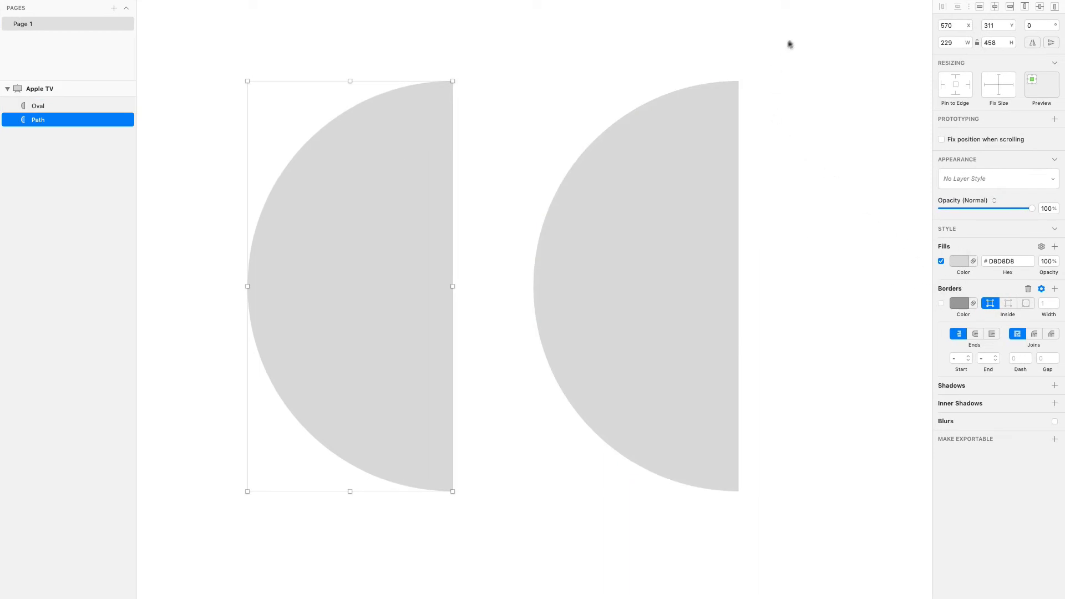
left_click(782, 52)
left_click_drag(781, 52, 329, 268)
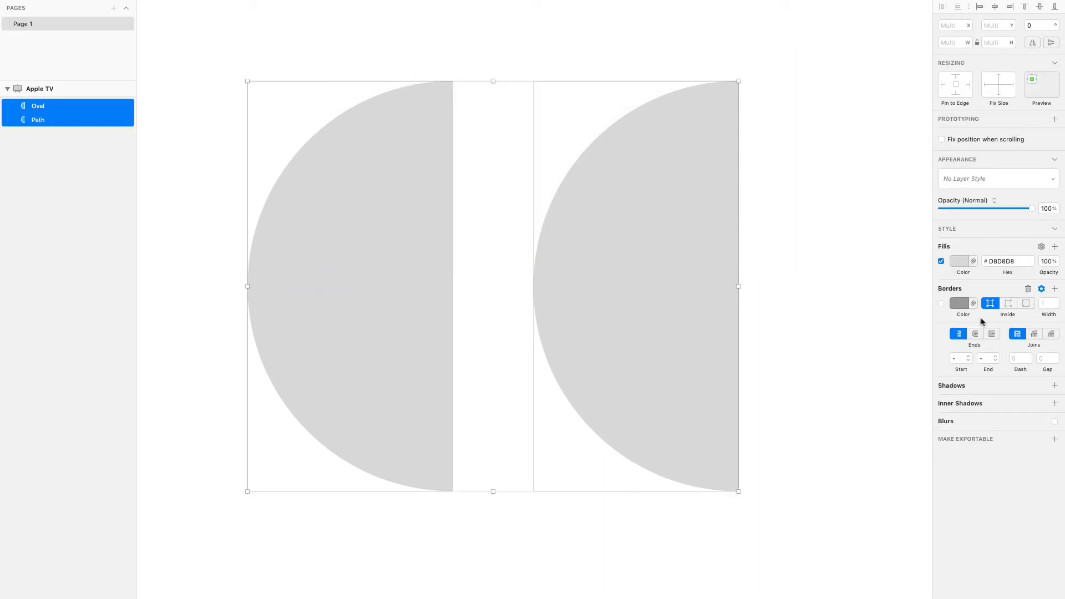
left_click(941, 304)
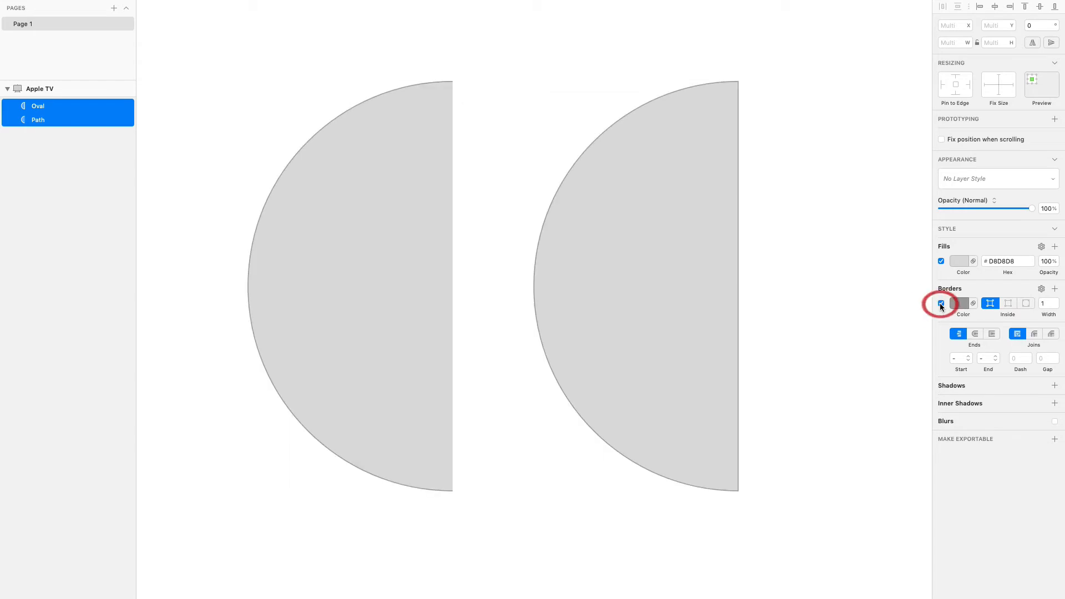
left_click(1046, 303)
key("shift+Up")
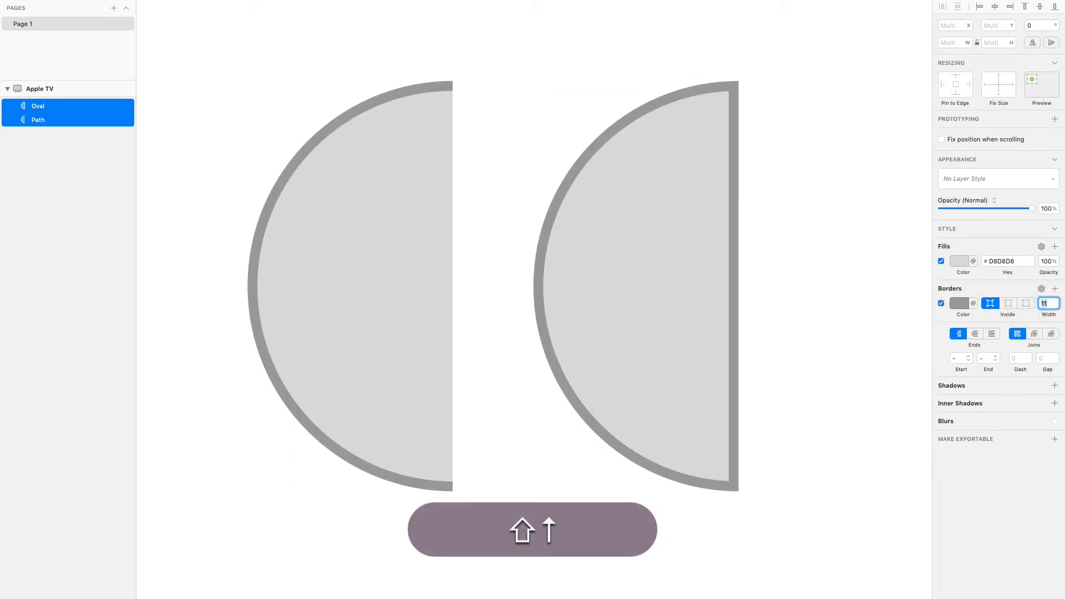
key("Up")
key("Up")
key("Up")
key("Up")
key("Up")
key("Up")
key("Up")
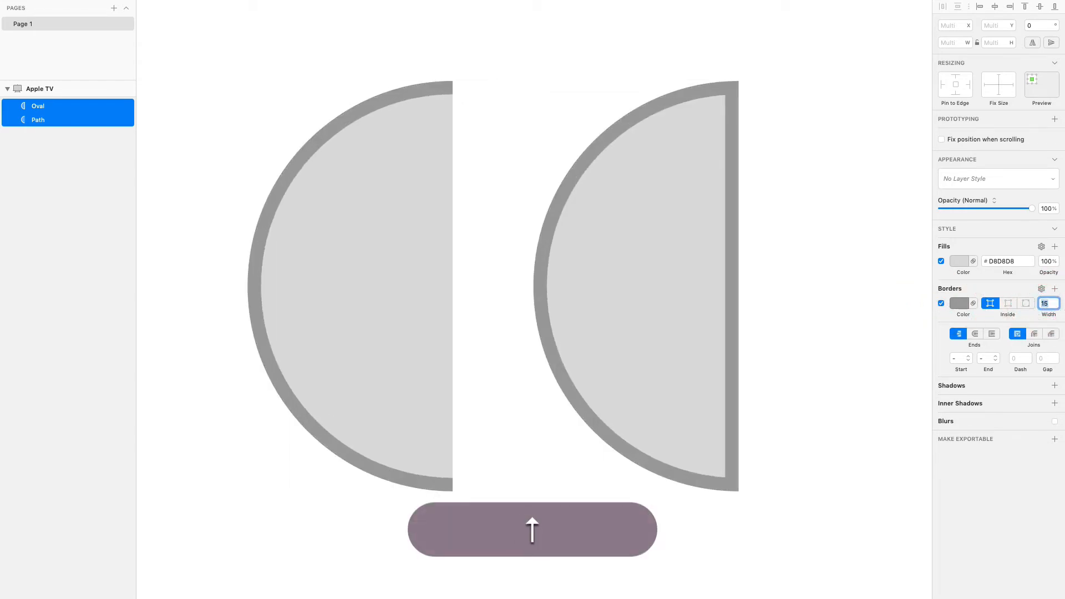
key("Up")
key("Up")
left_click(747, 287)
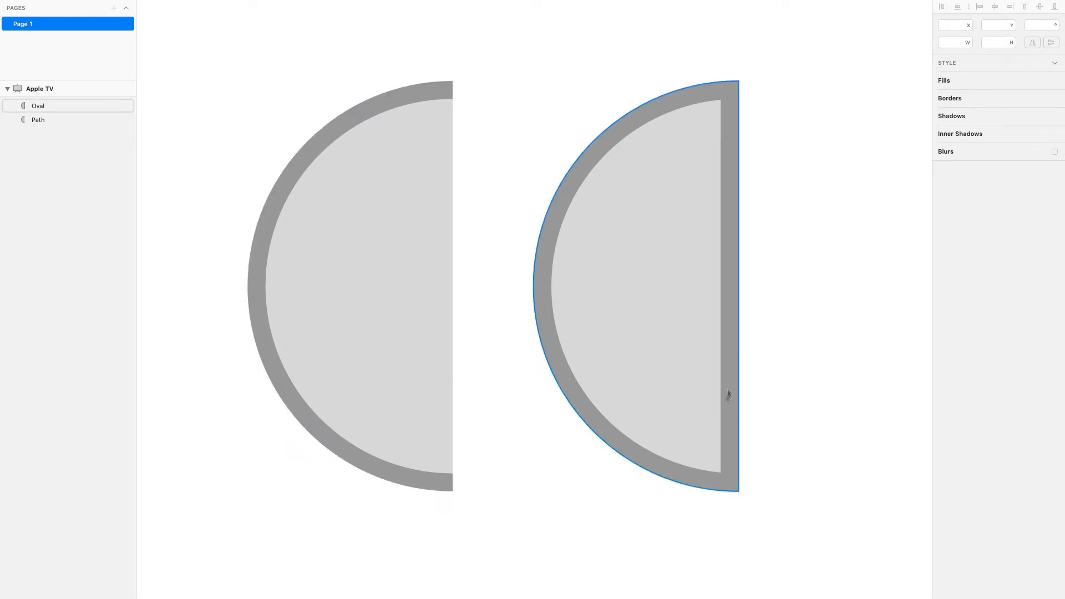
- Delete both bordered half circles from the artboard
left_click(432, 175)
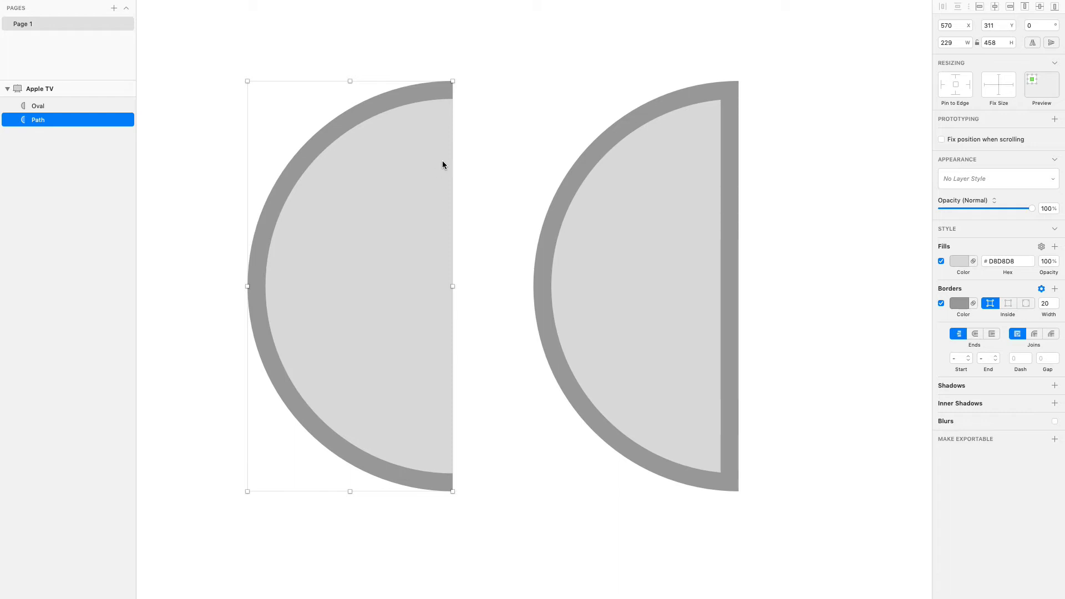
left_click_drag(378, 59, 754, 321)
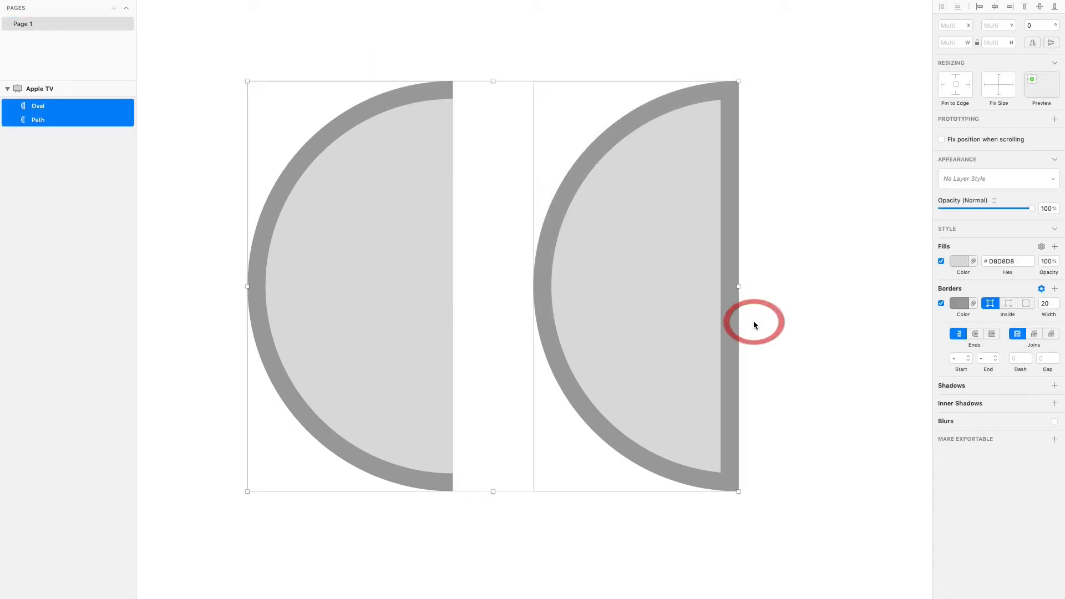
key("BackSpace")
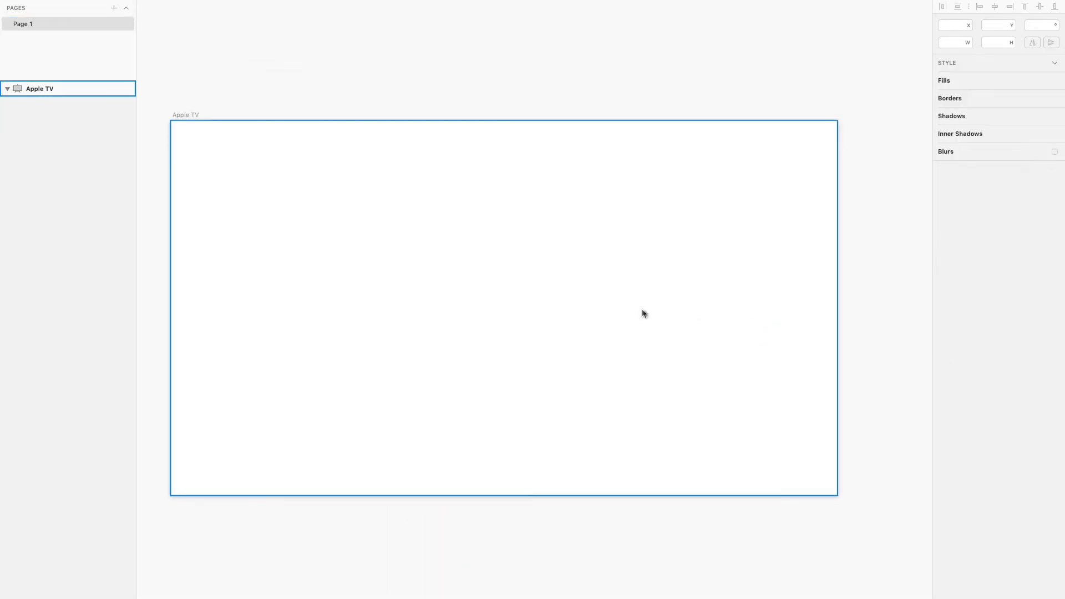
scroll(642, 311, "up", 2)
scroll(643, 309, "left", 2)
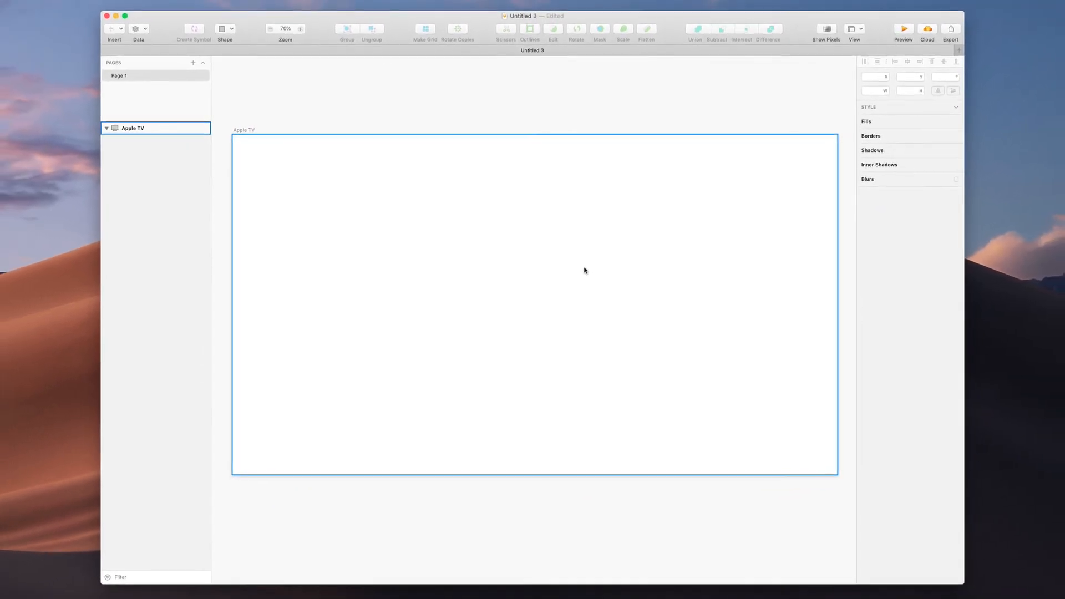
- Draw a circle about 616 by 616 near the artboard's centre and a square about 809 by 809 covering it
key("o")
left_click_drag(438, 204, 618, 381)
mouse_move(548, 303)
left_mouse_down()
mouse_move(570, 302)
mouse_move(559, 298)
mouse_move(562, 310)
left_mouse_up()
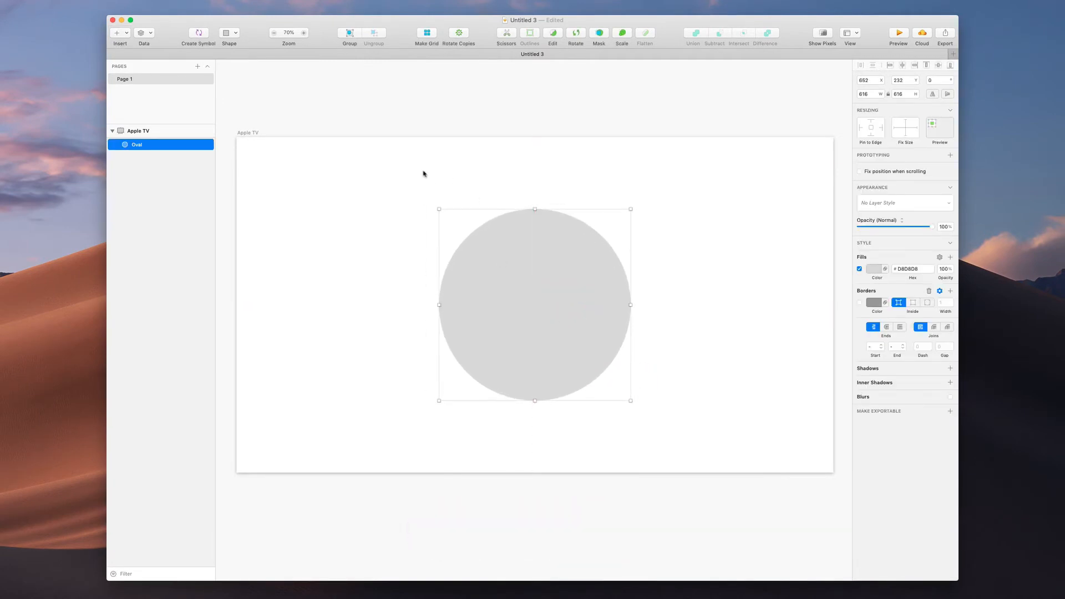
key("r")
mouse_move(401, 167)
left_mouse_down()
mouse_move(594, 362)
mouse_move(532, 409)
mouse_move(550, 416)
left_mouse_up()
mouse_move(568, 243)
left_mouse_down()
mouse_move(589, 281)
mouse_move(577, 249)
left_mouse_up()
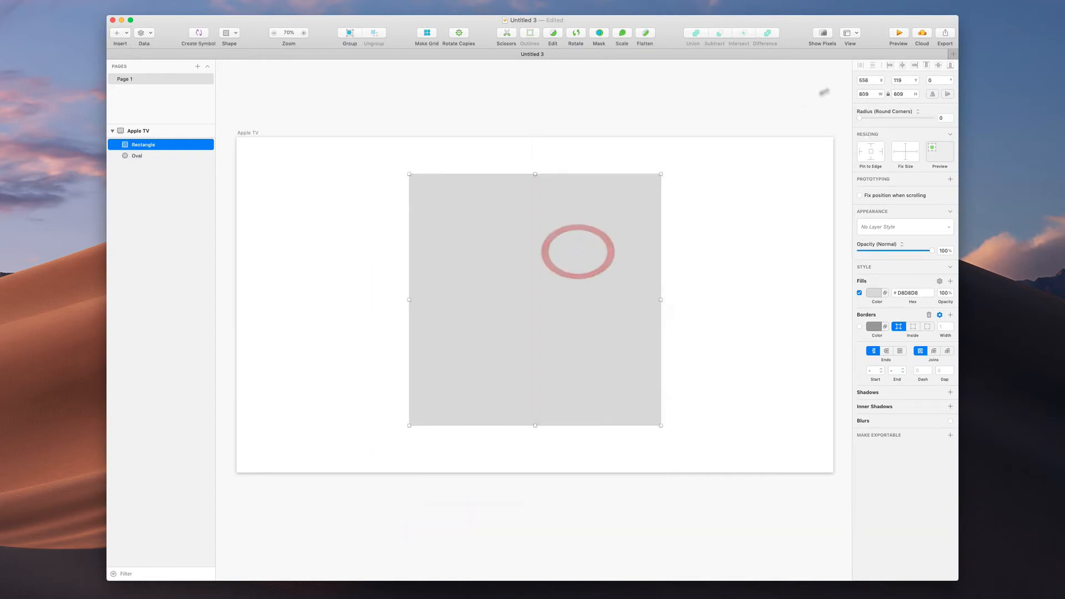
- Narrow the square from its right side to a width of 404 so it covers only the circle's left half
left_click(888, 96)
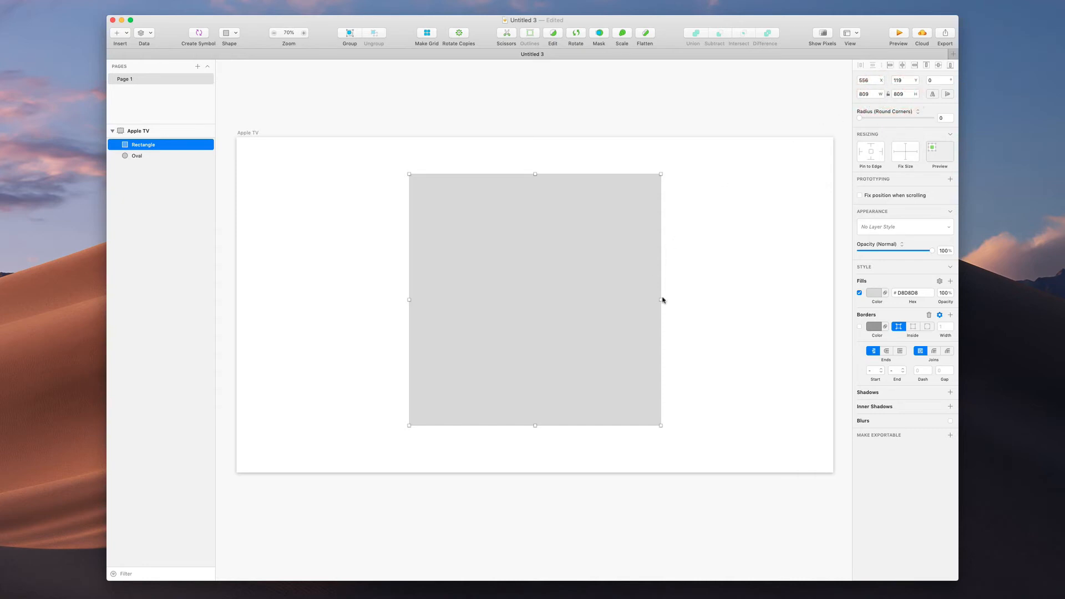
left_click_drag(662, 300, 535, 299)
left_click(607, 195)
left_click(485, 200)
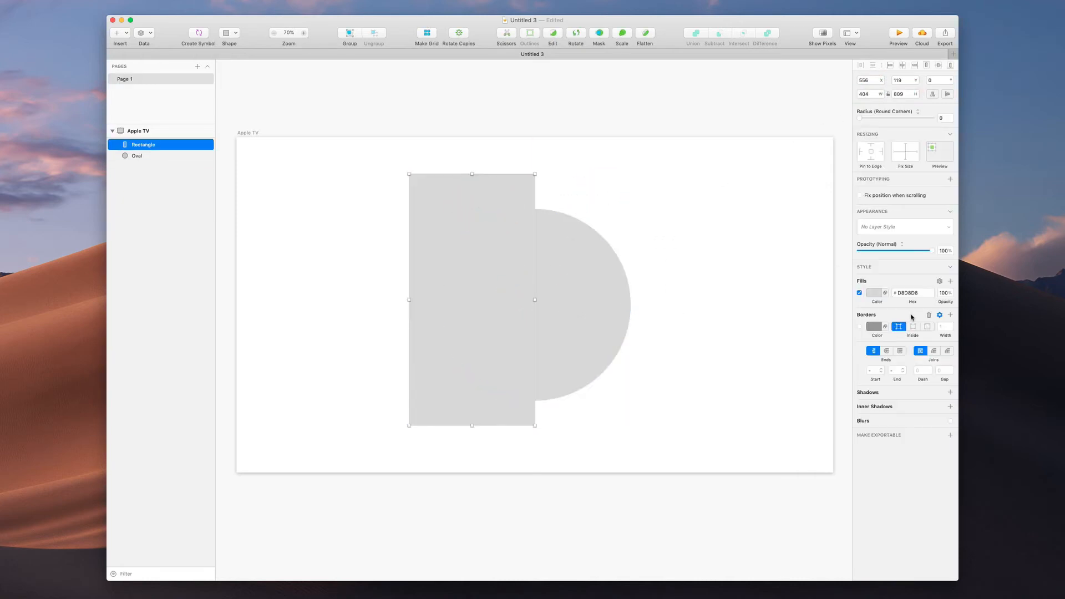
- Fill the rectangle with red BF1313 and the circle with a bright blue from the global colors
left_click(876, 293)
left_click(899, 457)
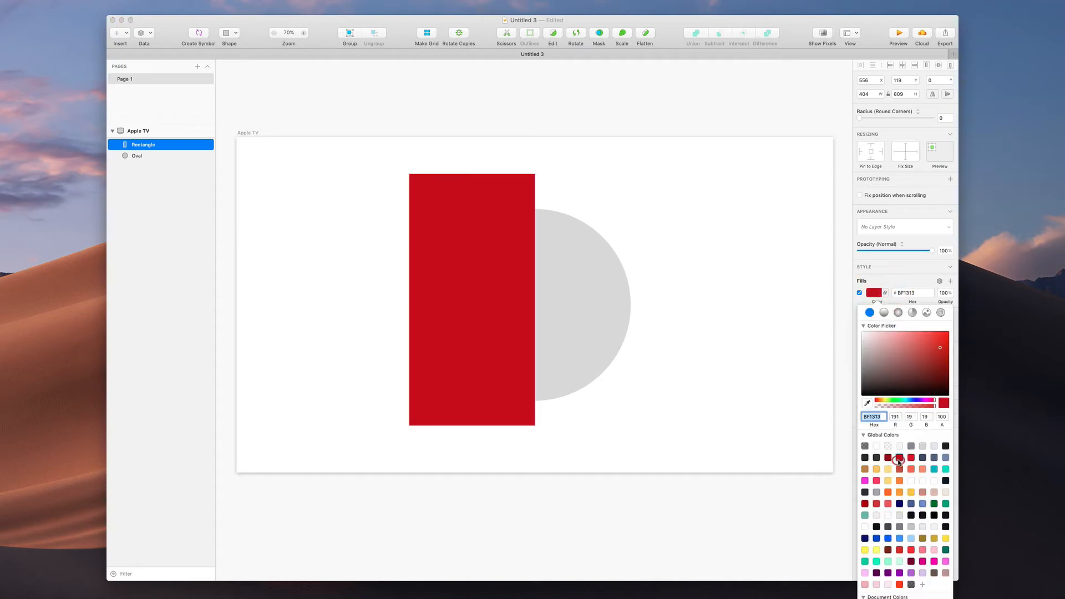
left_click(596, 360)
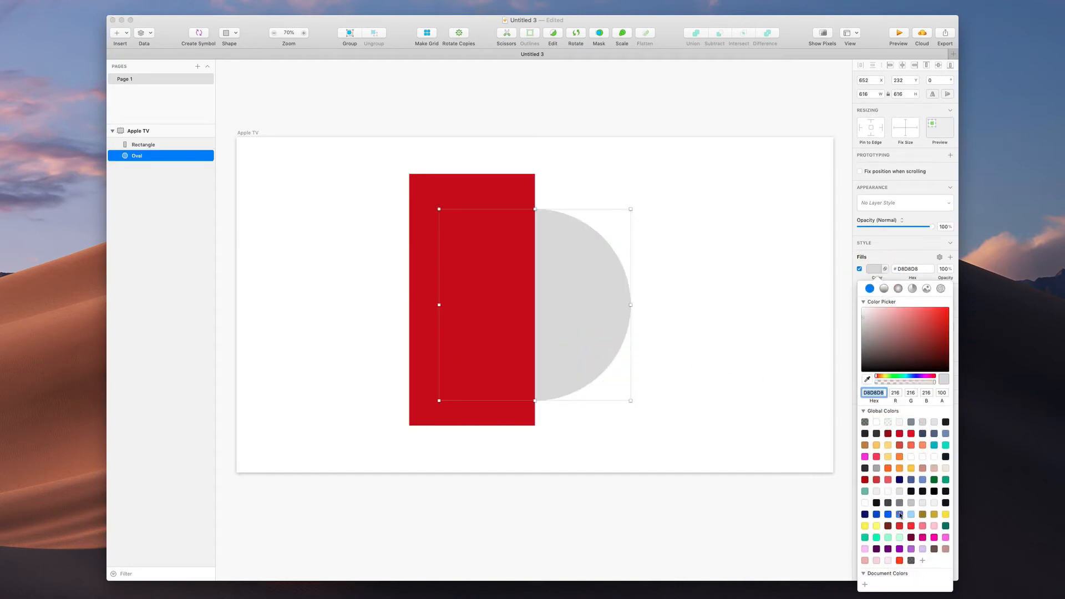
left_click(900, 514)
left_click(751, 283)
- Centre the red rectangle vertically on the circle at Y 136, and duplicate both shapes side by side at the same height
left_click(489, 263)
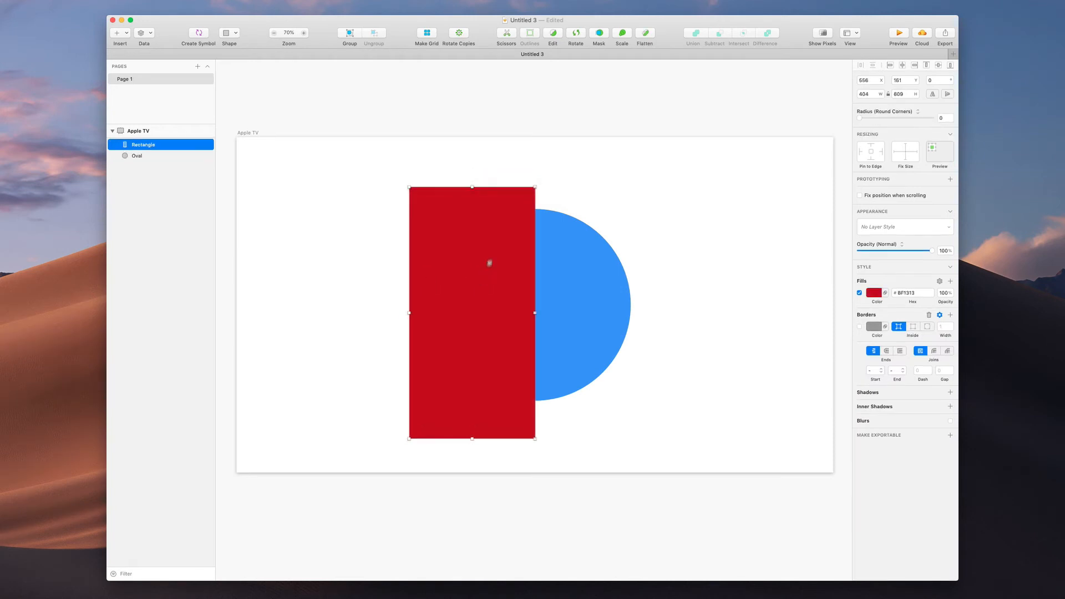
left_click_drag(490, 263, 484, 256)
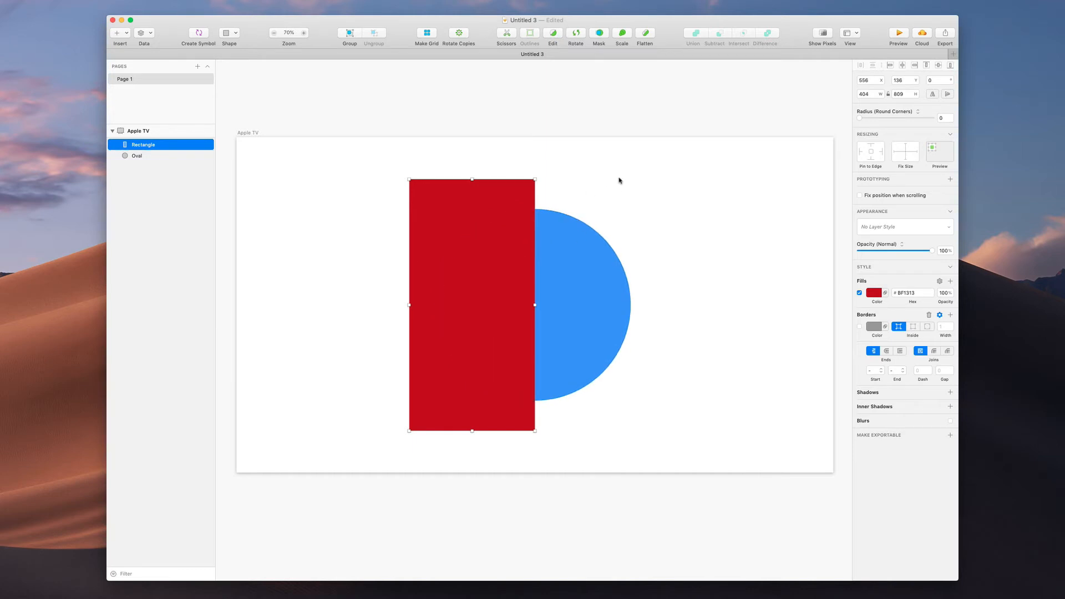
left_click_drag(622, 176, 454, 329)
left_click_drag(491, 317, 668, 318)
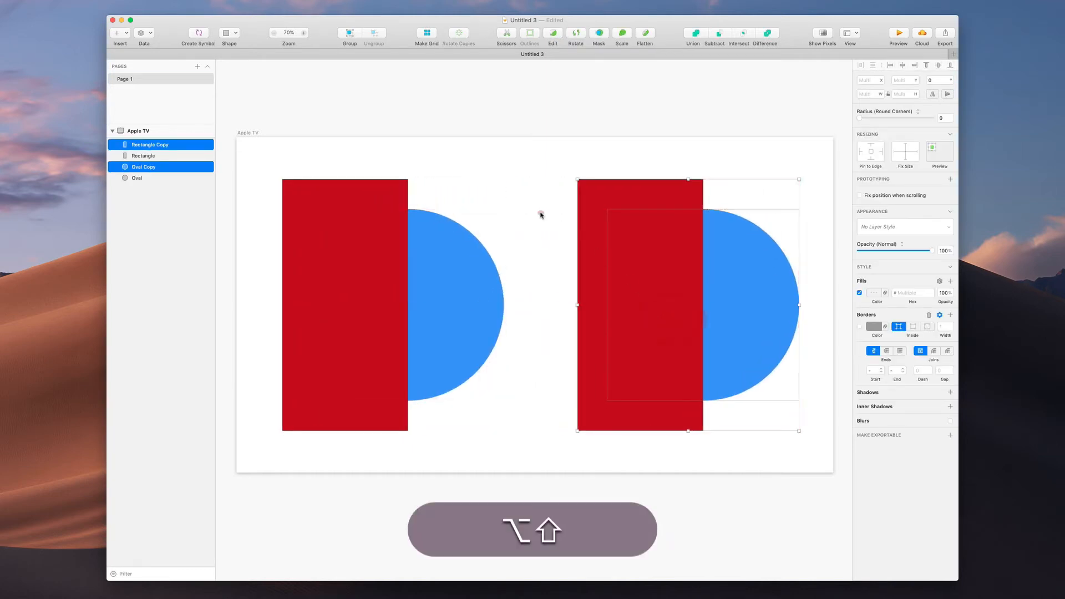
left_click(541, 214)
- Send the right-hand copy of the red rectangle to the back, behind its blue circle
left_click(621, 184)
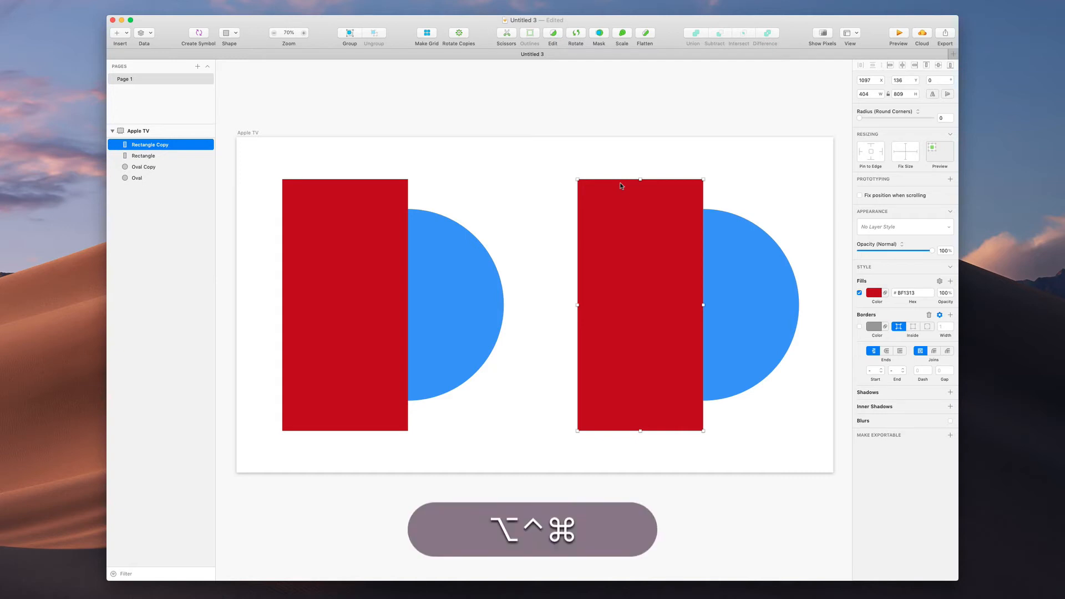
key("alt+ctrl+super+Down")
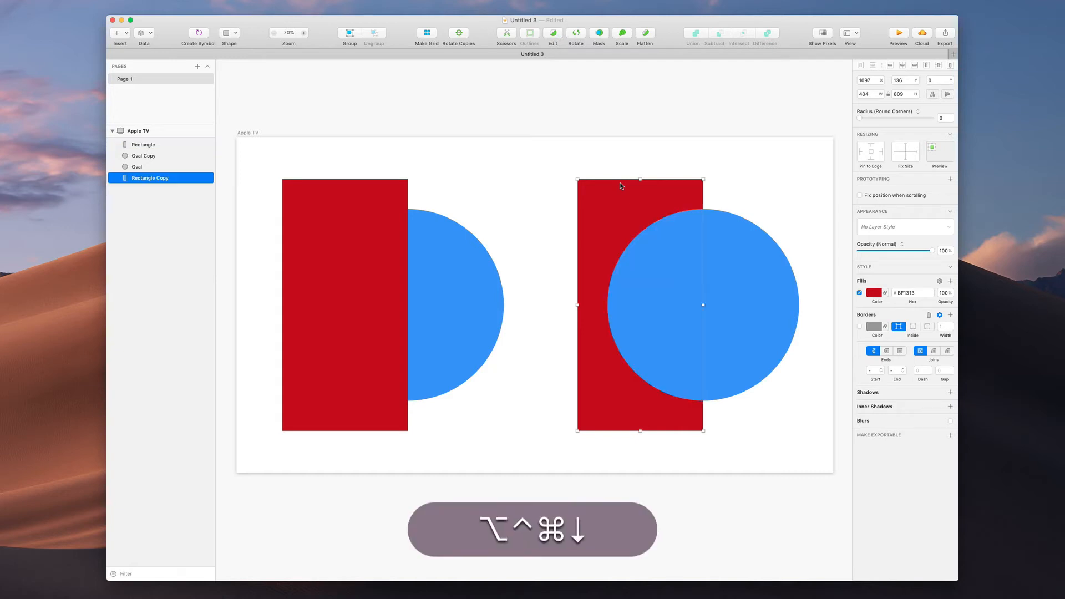
left_click(557, 149)
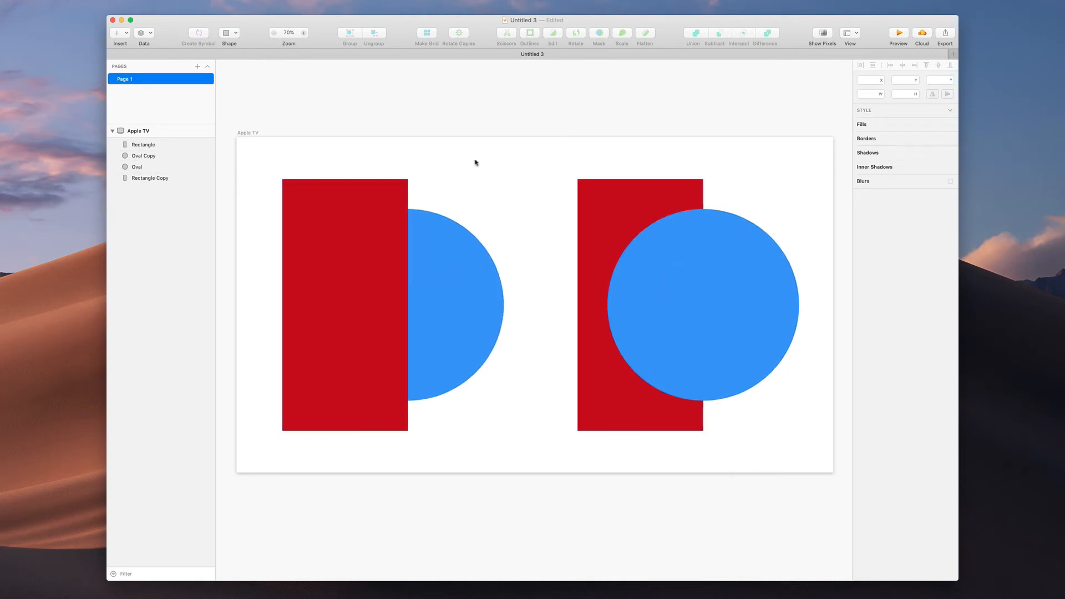
- Mask the left-hand rectangle and circle together, using the blue circle at the back as the mask
left_click_drag(491, 165, 317, 347)
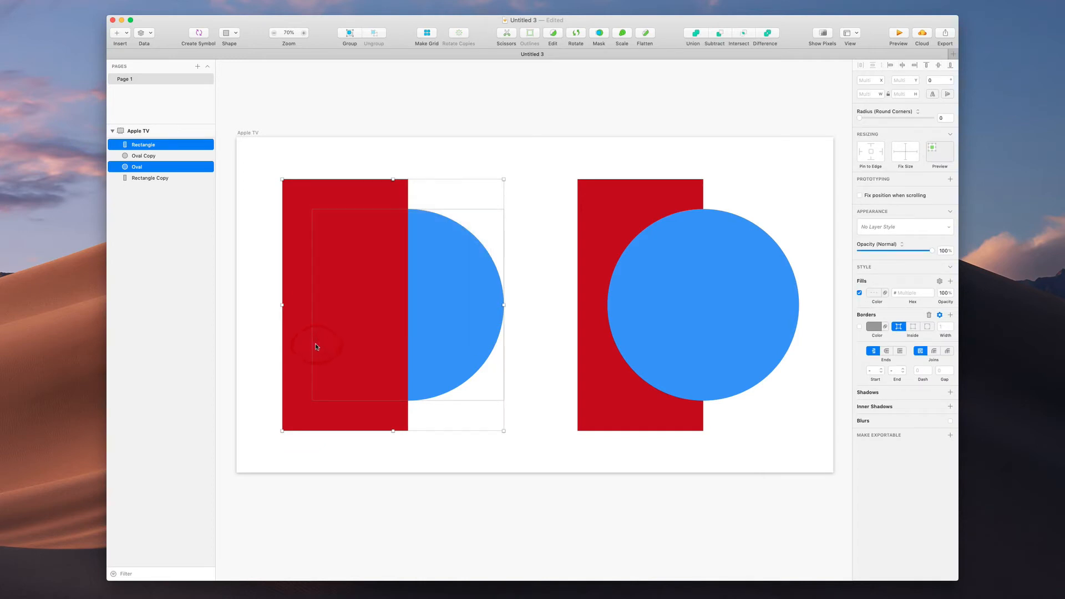
right_click(383, 264)
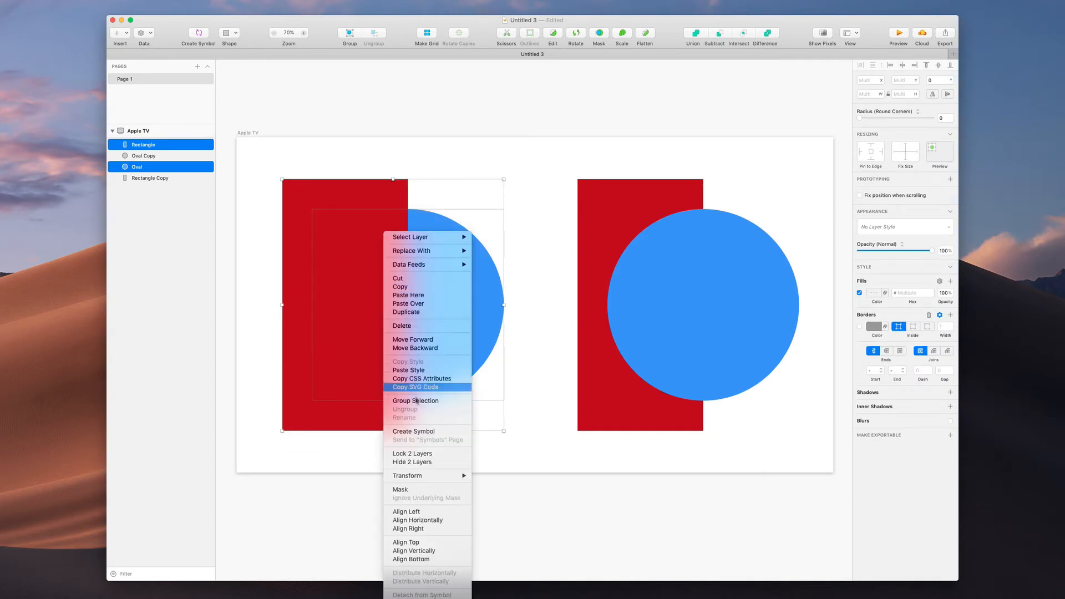
left_click(416, 490)
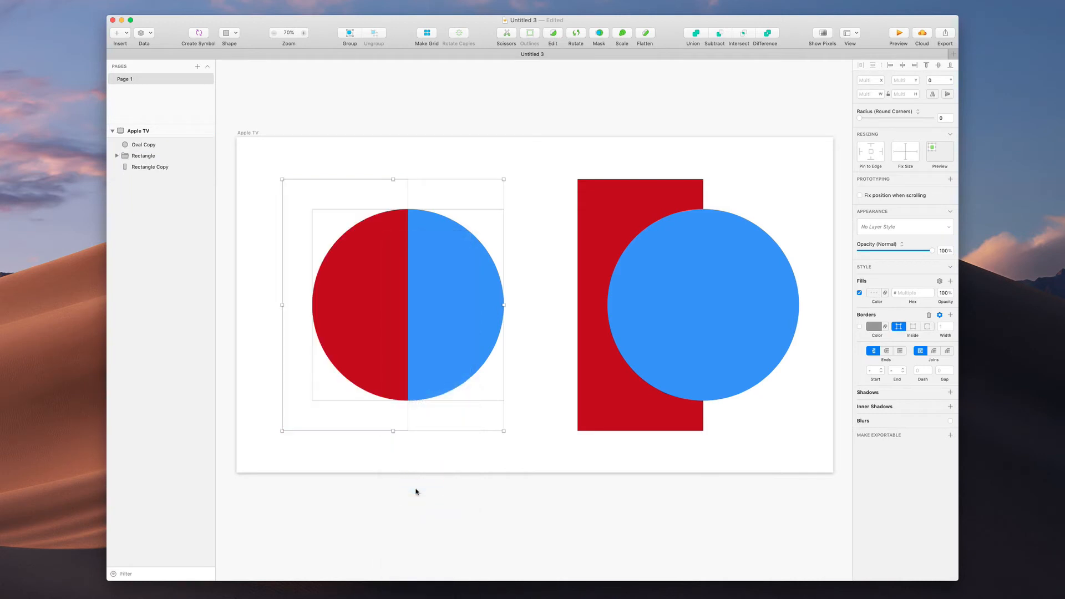
left_click(418, 442)
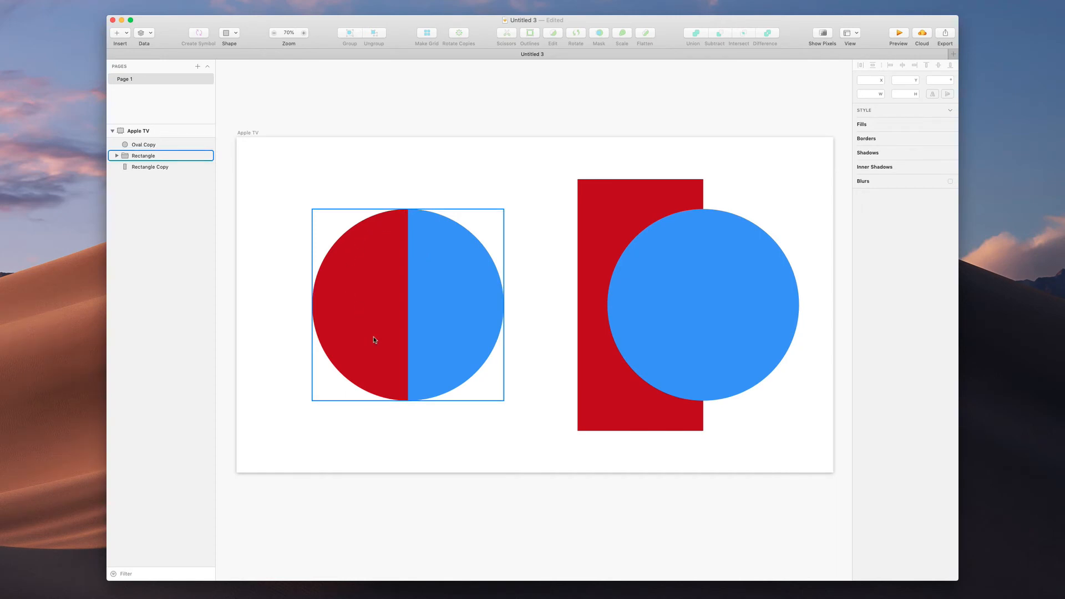
- Mask the right-hand circle and rectangle together, using the red rectangle at the back as the mask
left_click_drag(773, 164, 599, 395)
right_click(642, 282)
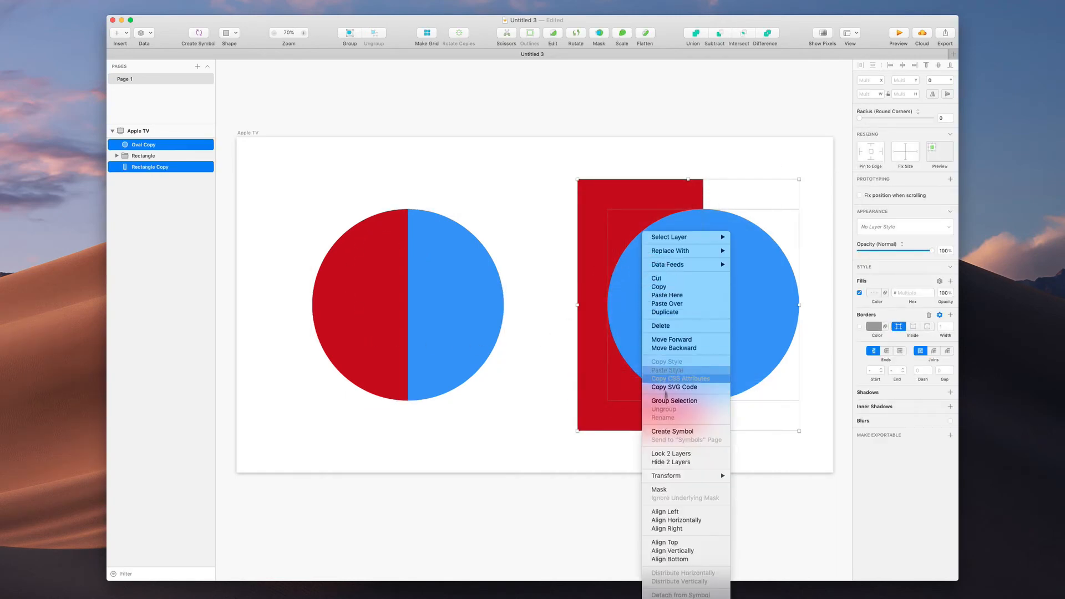
left_click(662, 488)
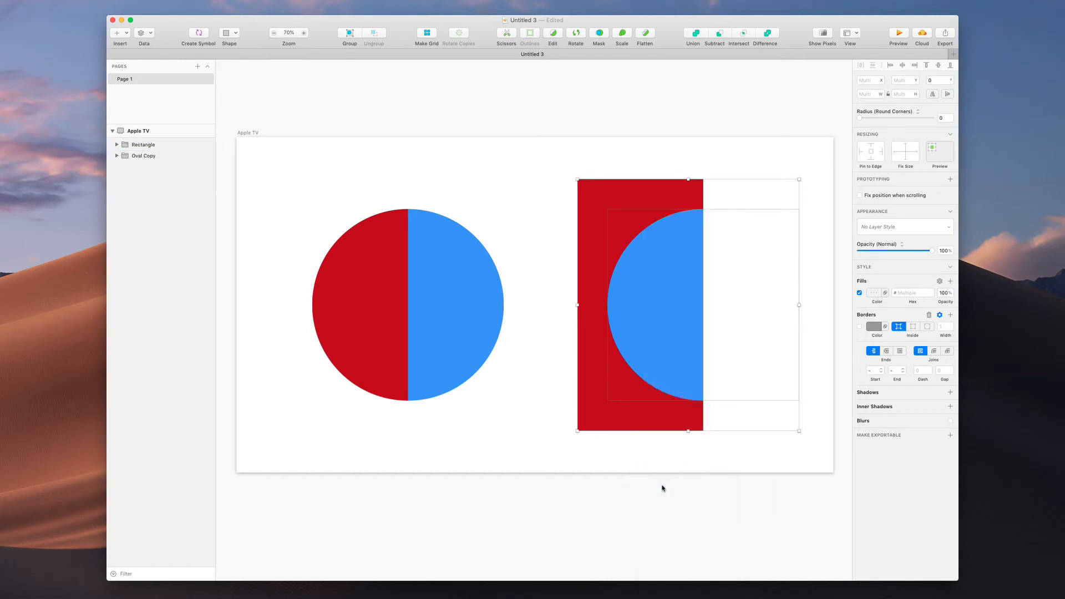
left_click(746, 416)
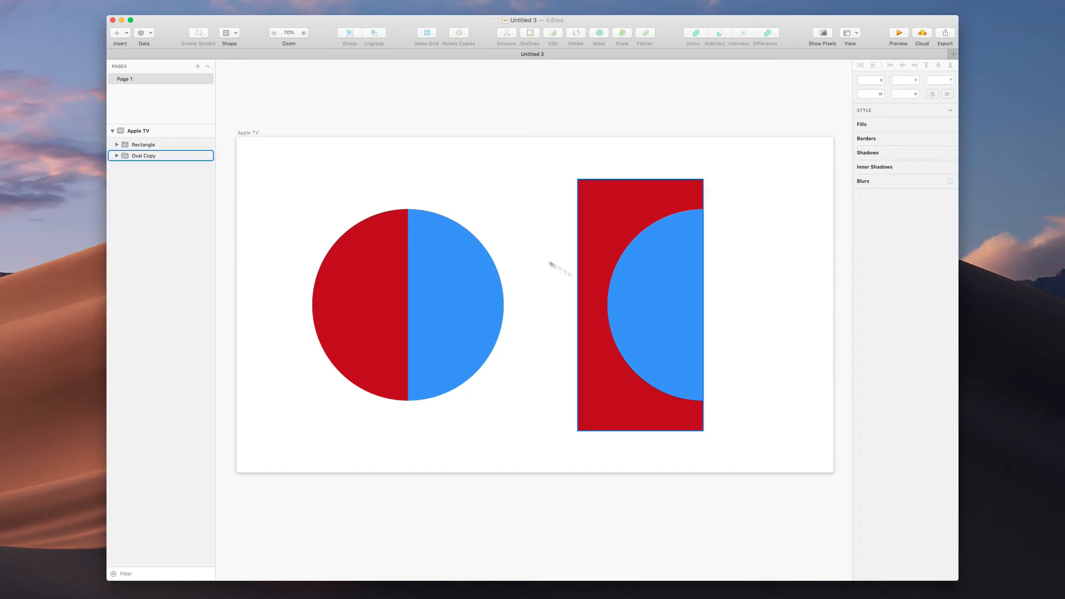
- Draw a grey rectangle about 831 by 790 over the left masked circle, positioned at X 146, Y 145
key("r")
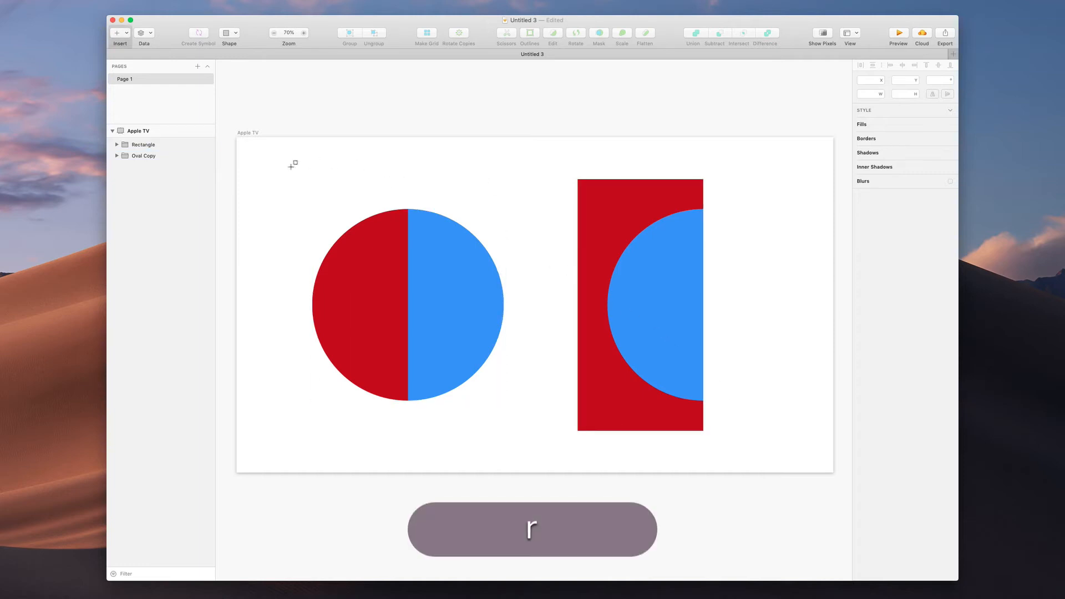
left_click_drag(279, 154, 538, 259)
left_click_drag(465, 200, 468, 240)
left_click_drag(411, 304, 409, 444)
left_click_drag(423, 371, 420, 351)
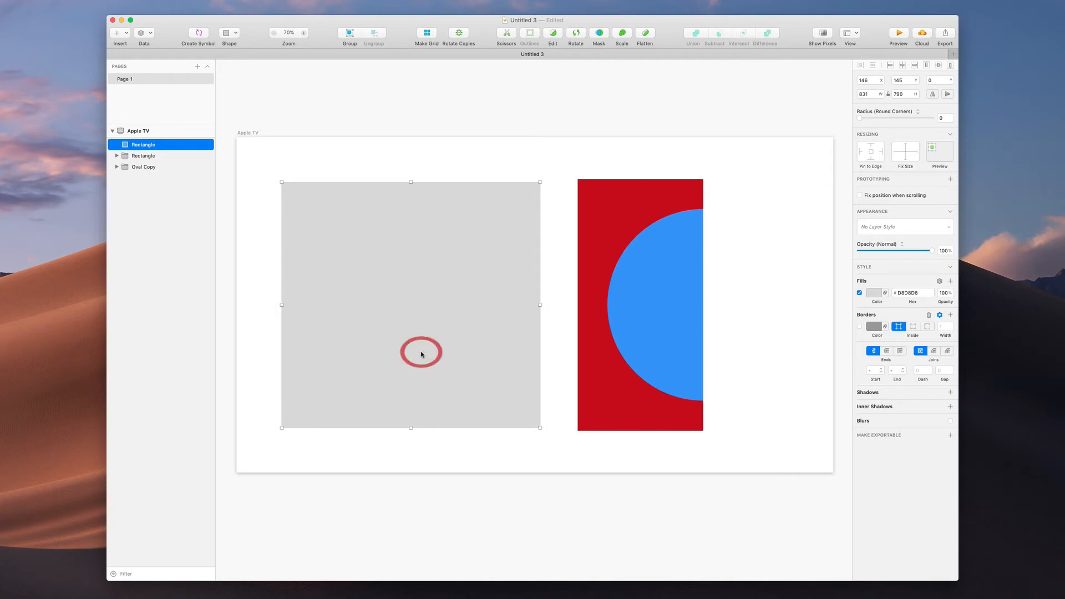
- Send the grey rectangle to the back and use it to mask the red and blue circle group
key("ctrl+alt+super+Down")
left_click_drag(340, 164, 466, 406)
right_click(424, 272)
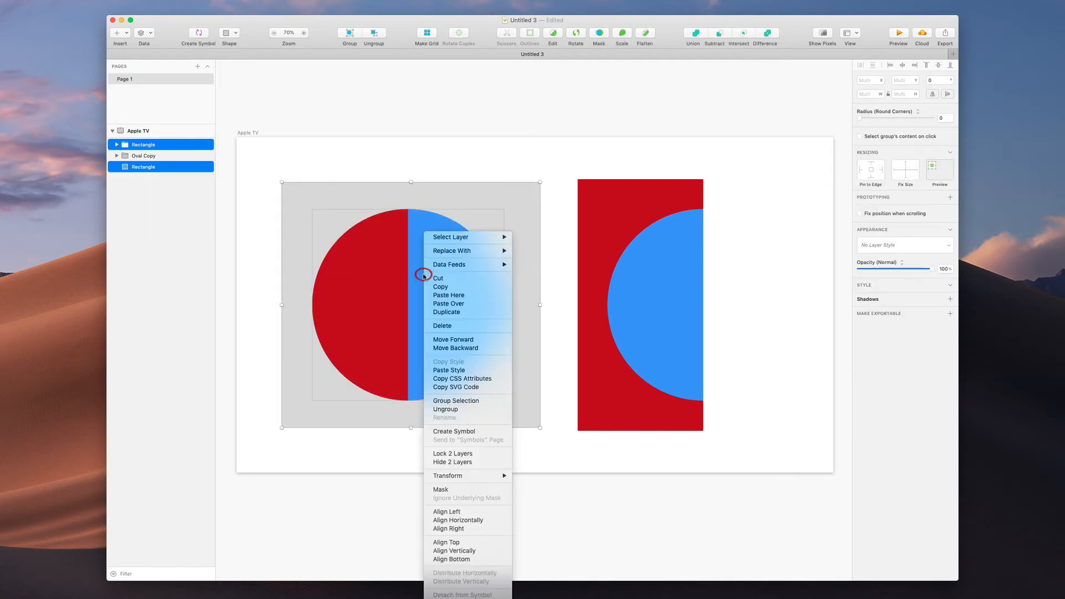
left_click(479, 490)
left_click(479, 457)
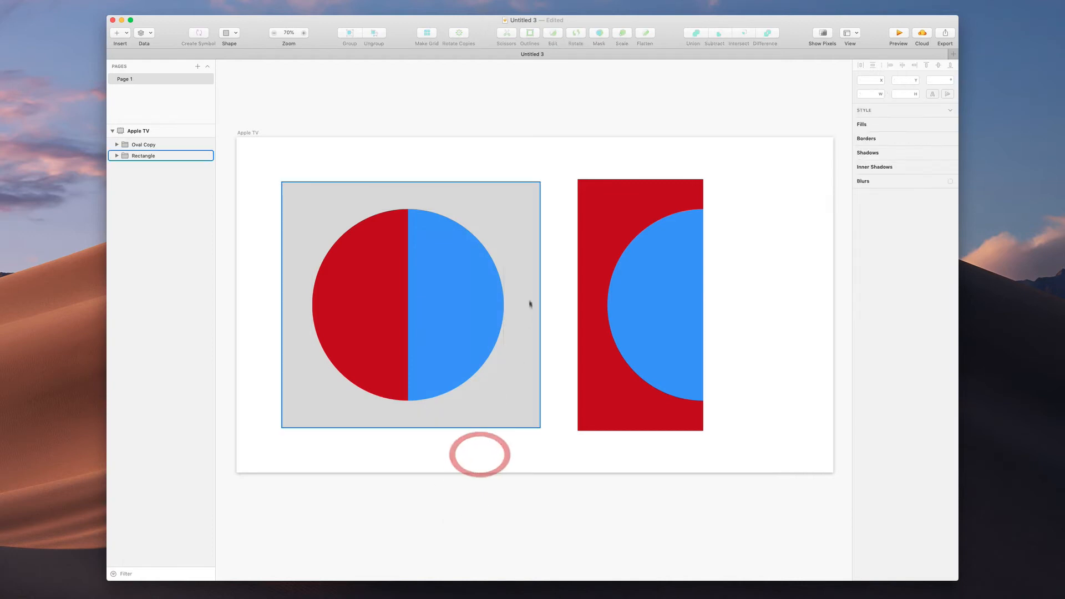
- Lower the top edge of the grey mask rectangle to the middle of the left-hand red and blue circle
left_click(526, 279)
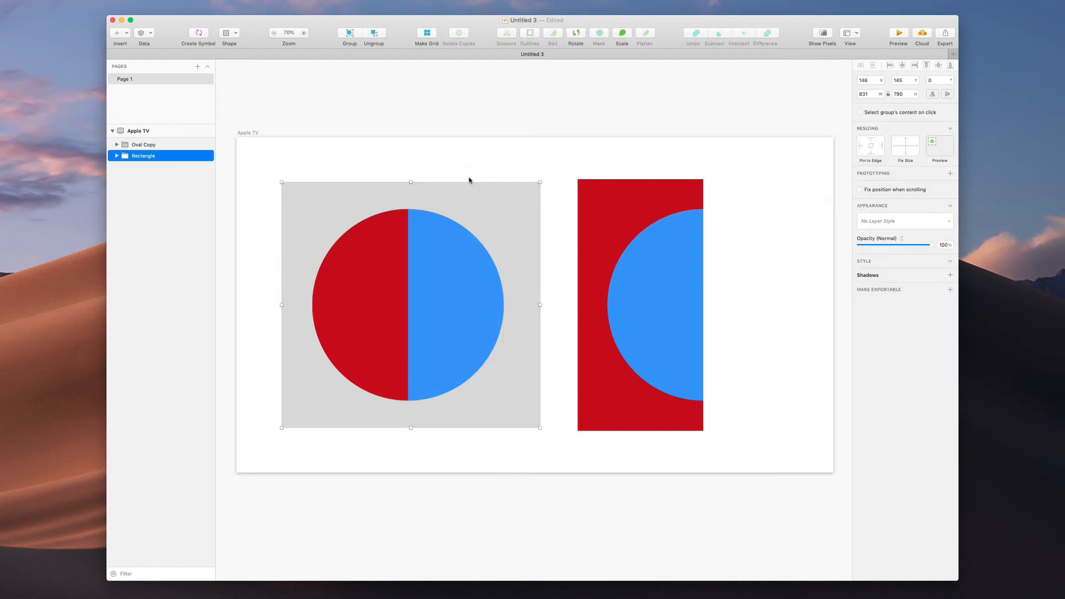
double_click(515, 201)
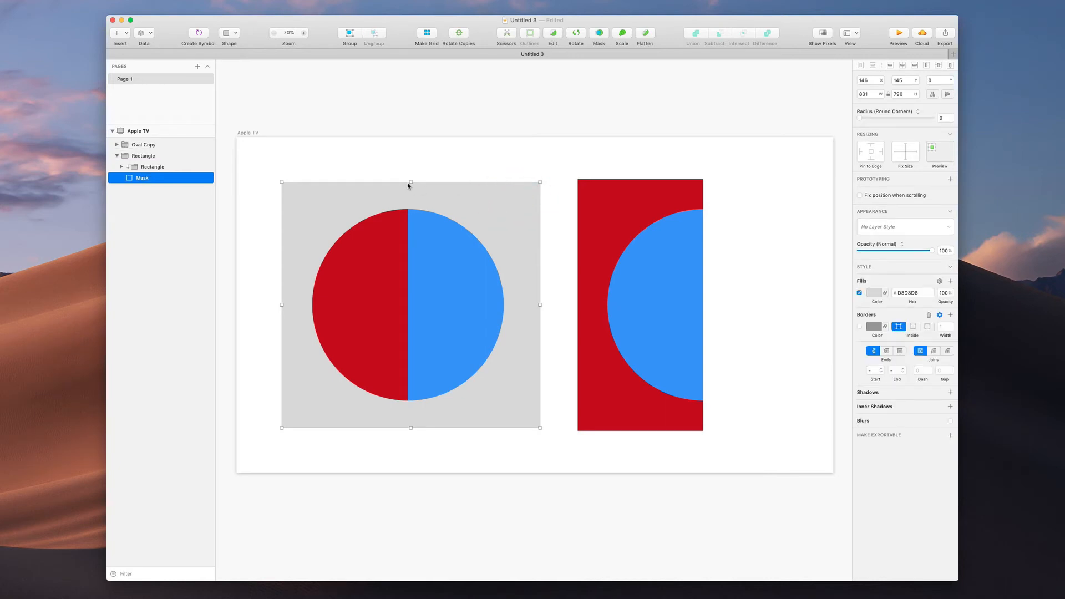
left_click_drag(412, 182, 413, 305)
left_click(480, 201)
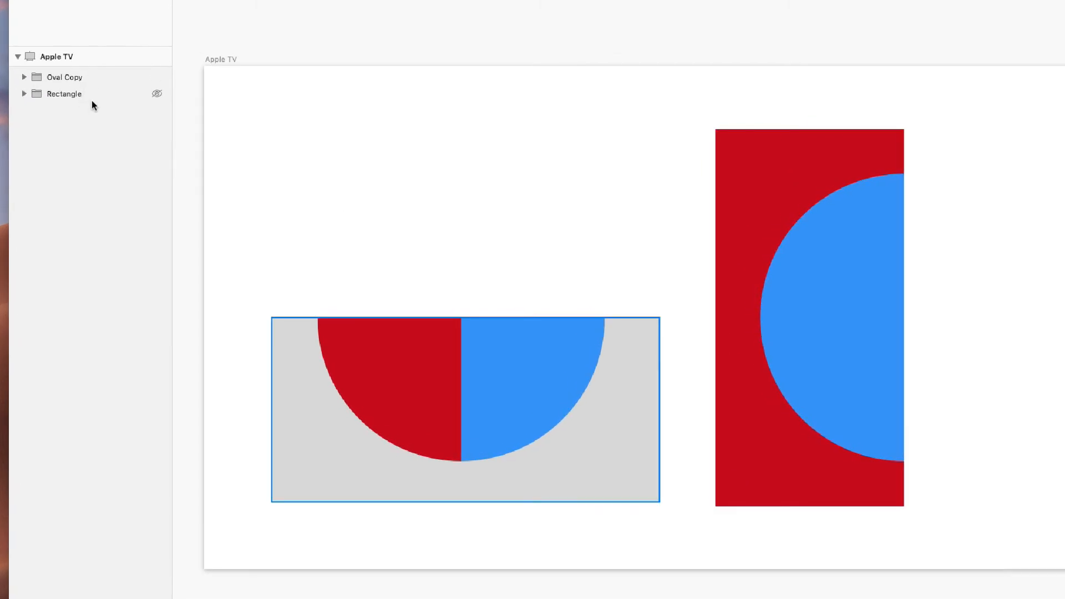
- Expand the grey-masked Rectangle group and its nested group in the layer list to examine their mask layers
left_click(25, 94)
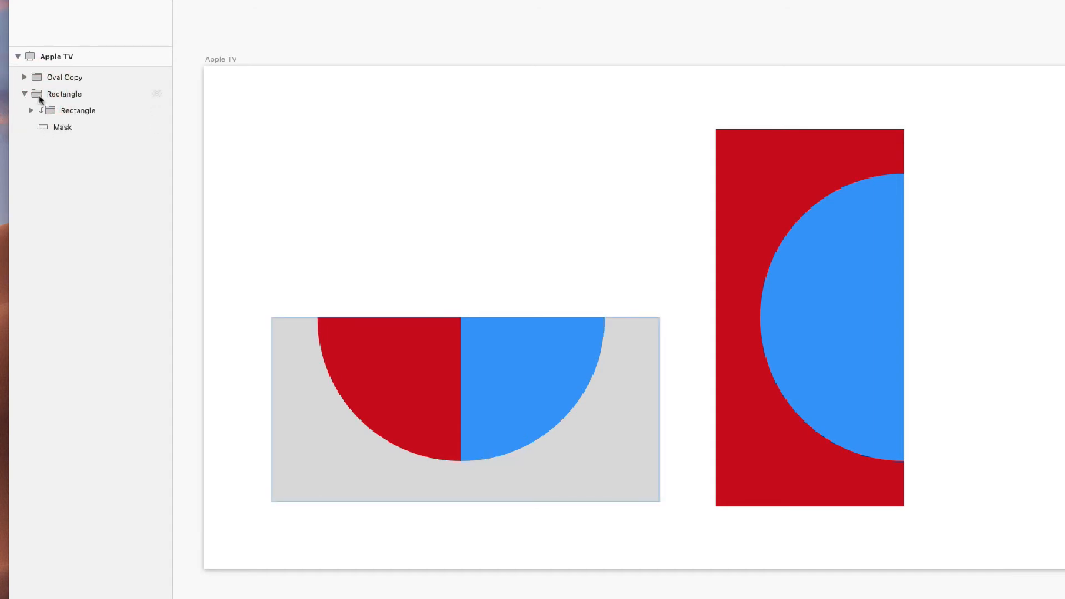
left_click(30, 111)
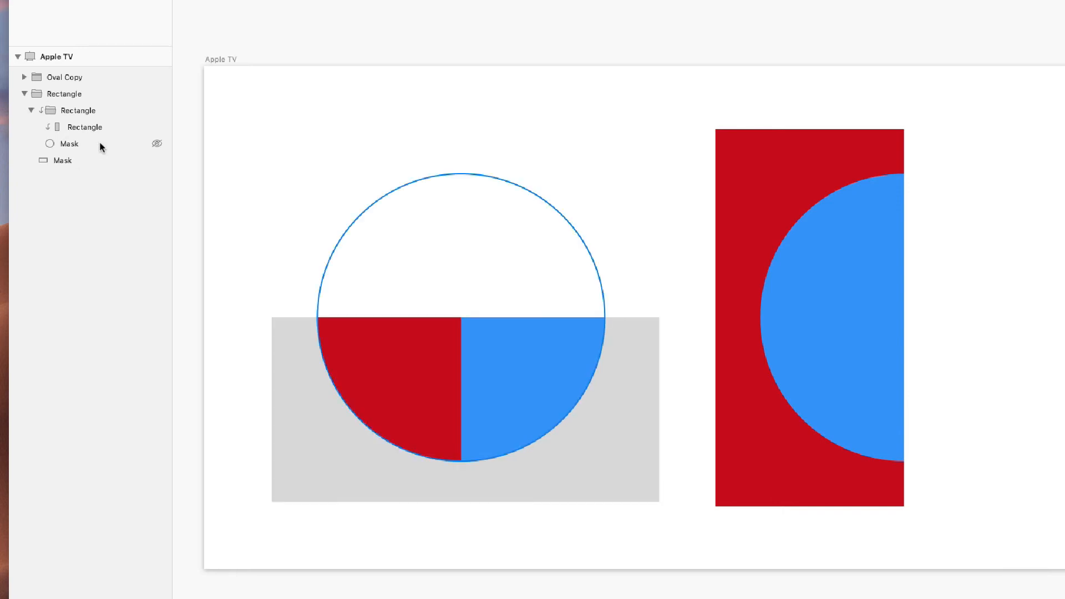
left_click_drag(232, 273, 480, 510)
right_click(493, 265)
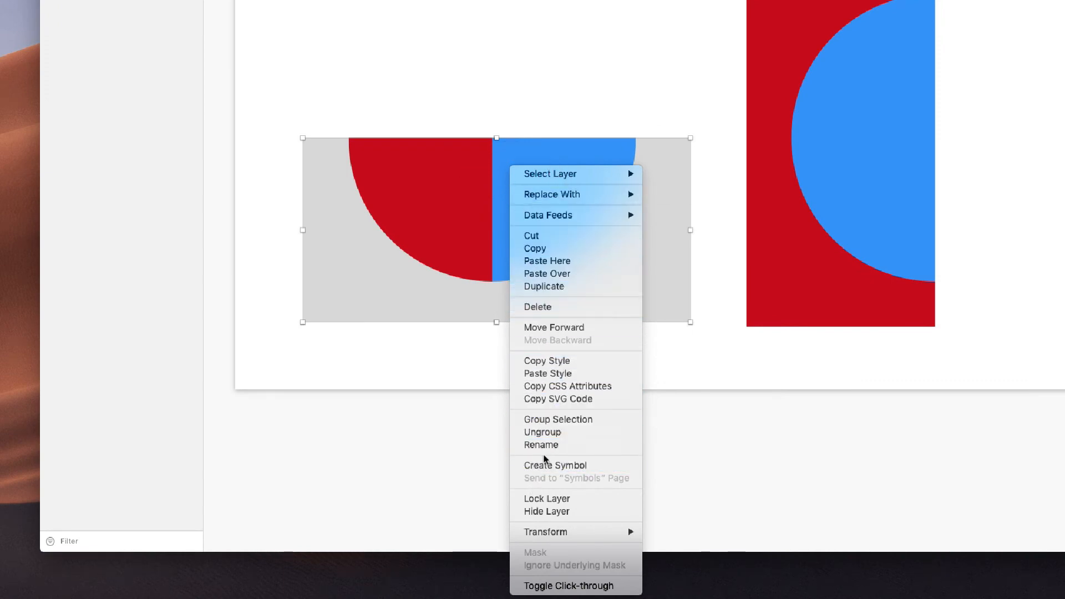
key("Escape")
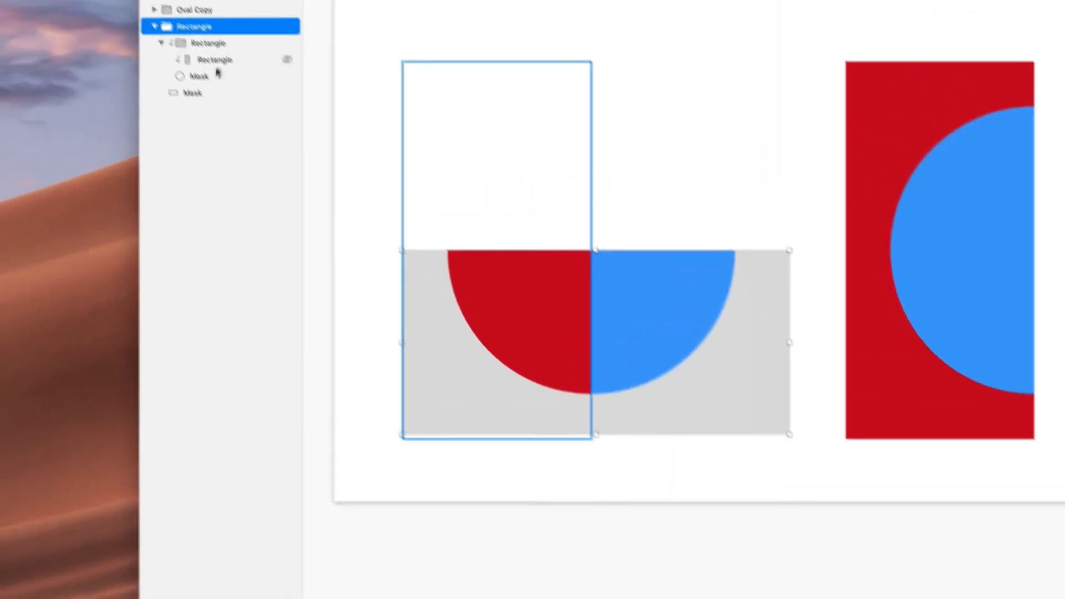
- Delete the circular mask layer from the nested Rectangle group and undo the deletion
left_click(235, 116)
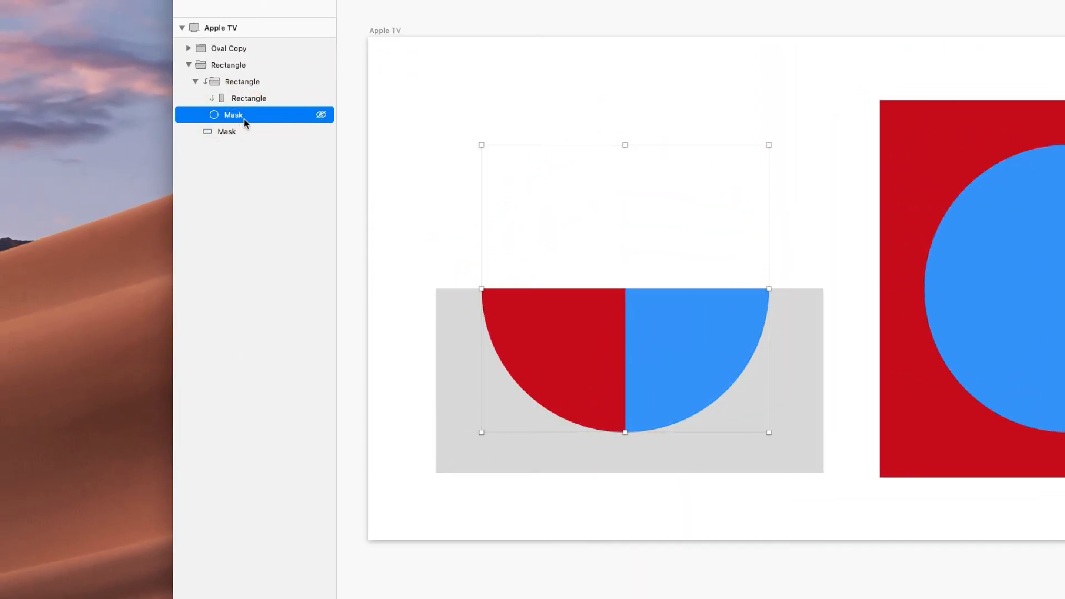
key("BackSpace")
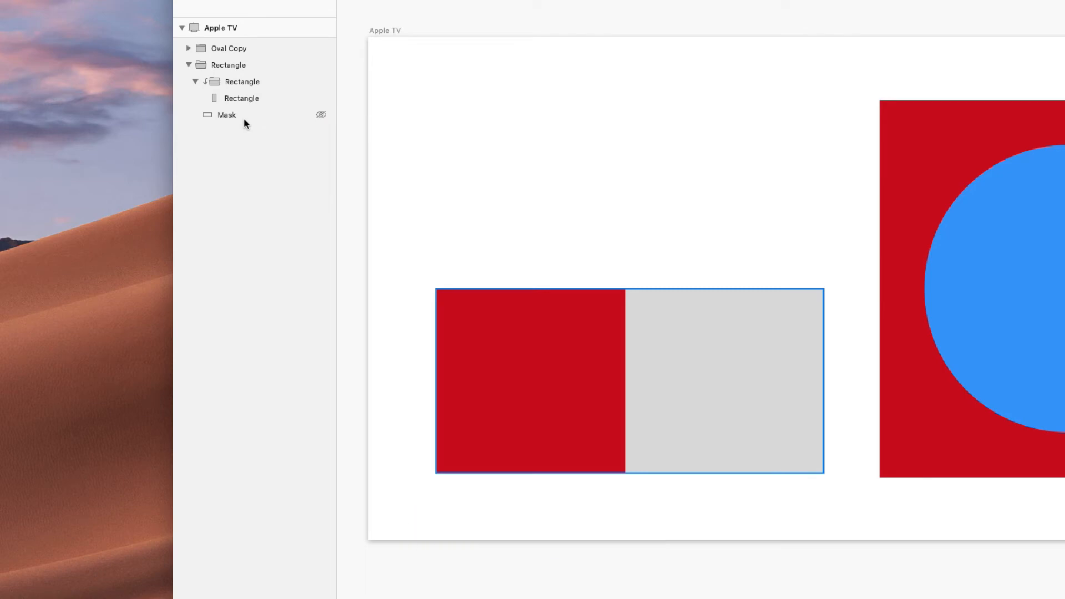
key("super+z")
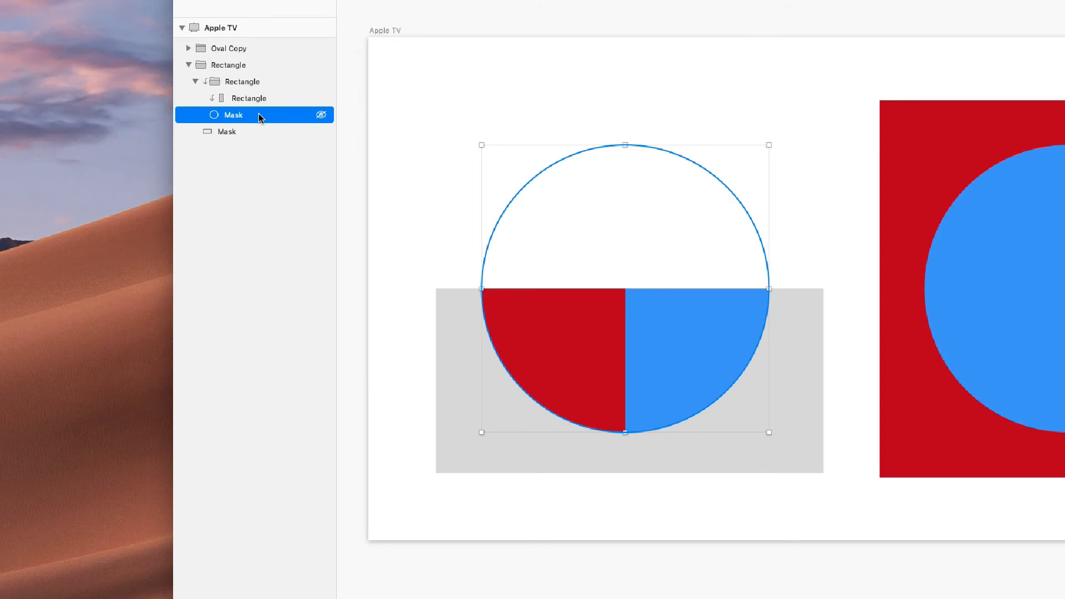
- Turn off the Mask option on the nested group's circle and on the outer group's grey rectangle
right_click(258, 114)
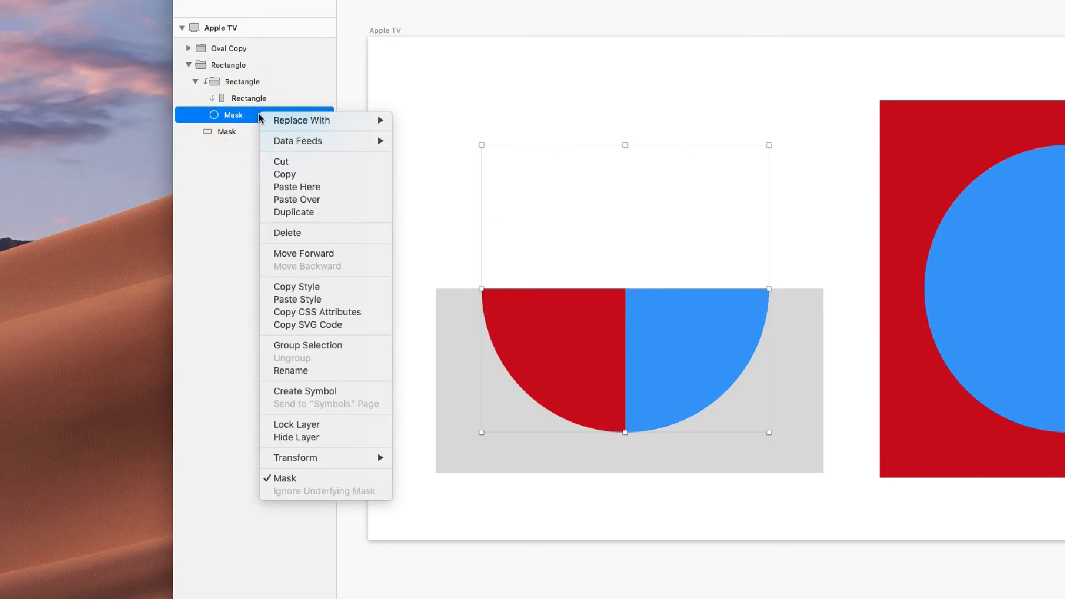
left_click(291, 479)
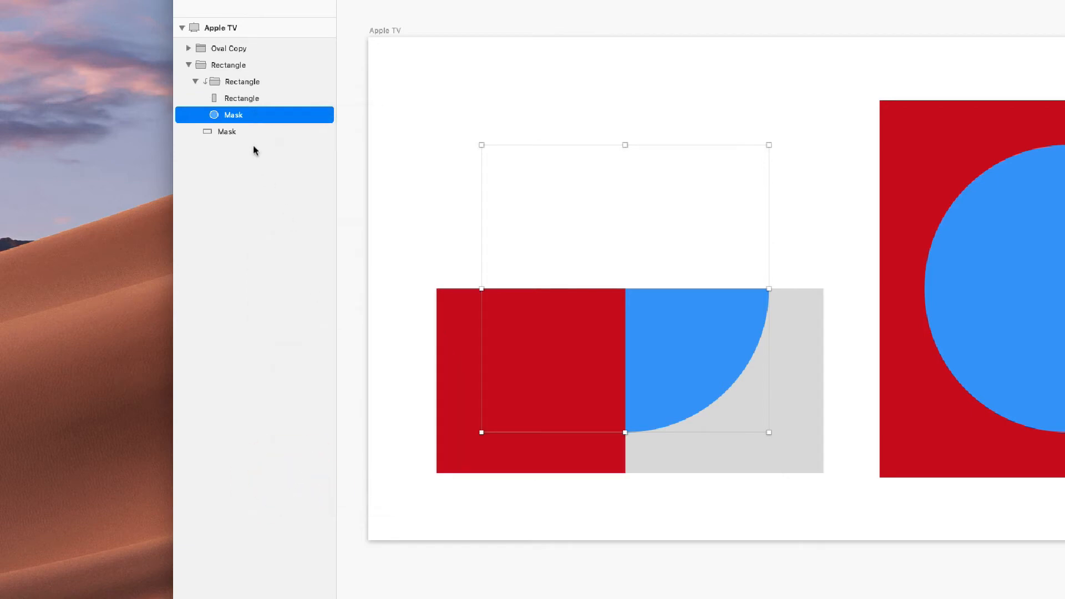
left_click(242, 130)
right_click(240, 131)
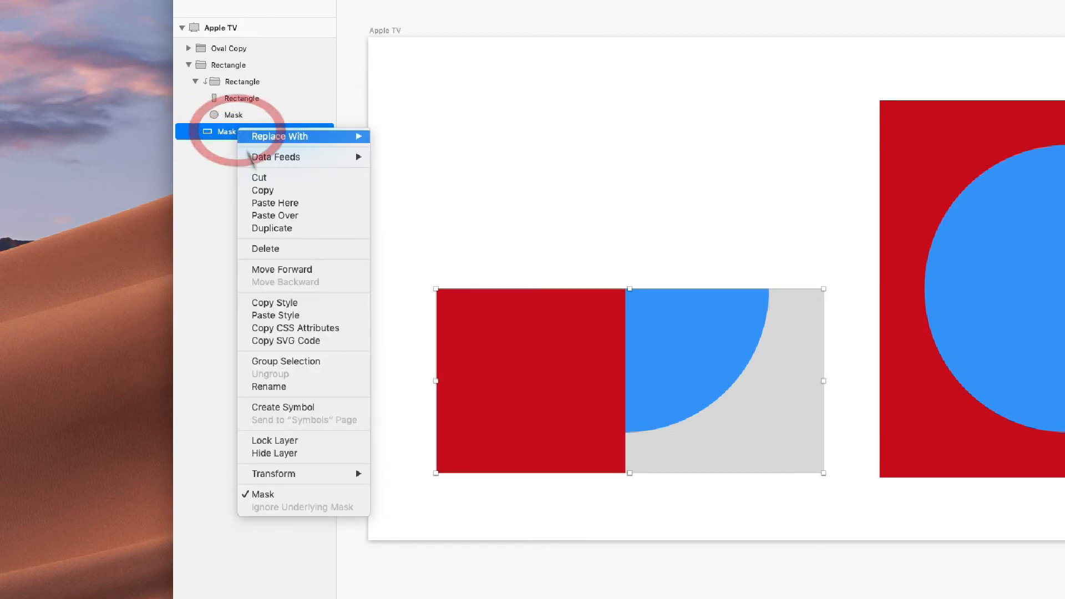
left_click(297, 494)
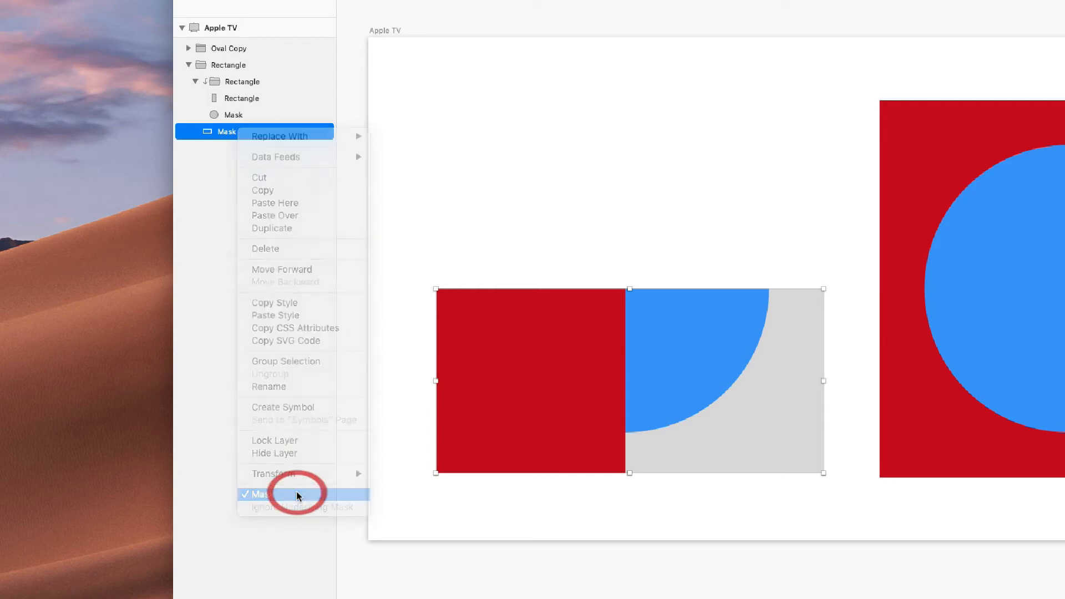
left_click(415, 266)
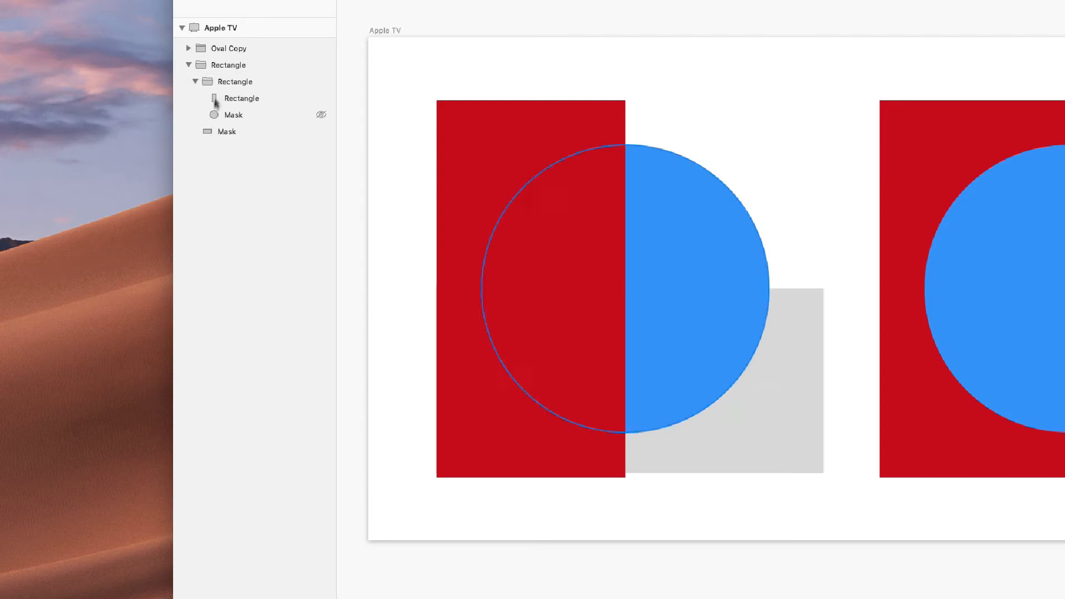
- Ungroup the outer Rectangle group and its nested group so that their shapes sit directly on the artboard
left_click(229, 82)
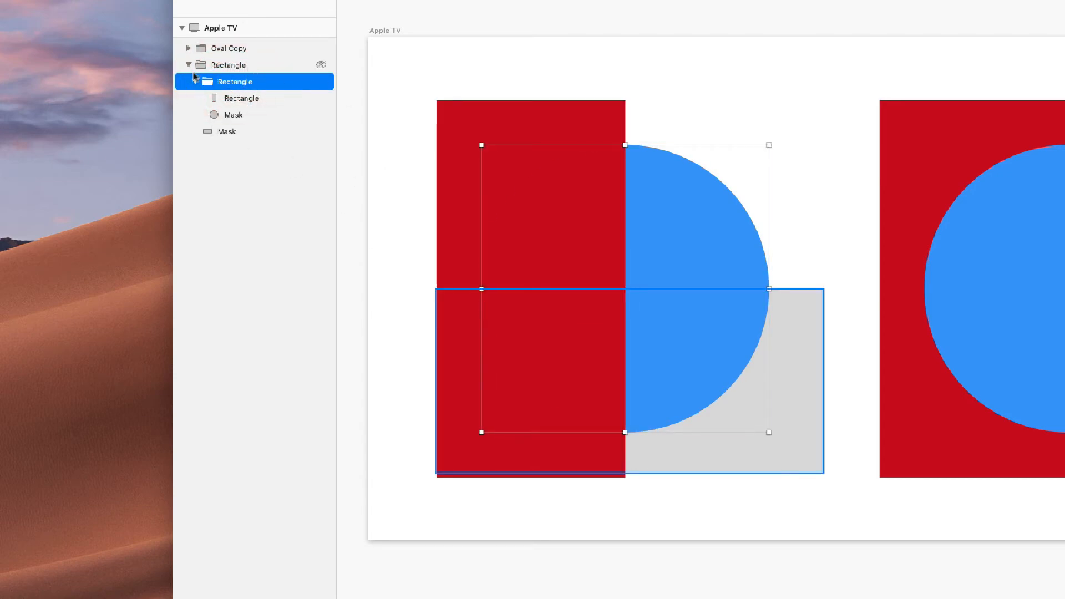
left_click(231, 65)
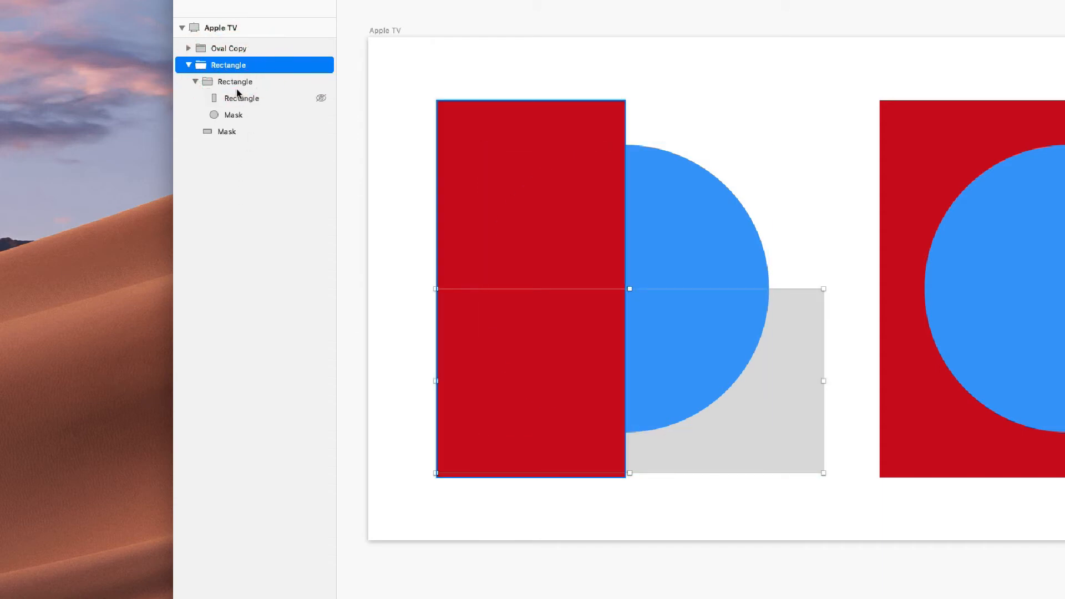
key("super+shift+g")
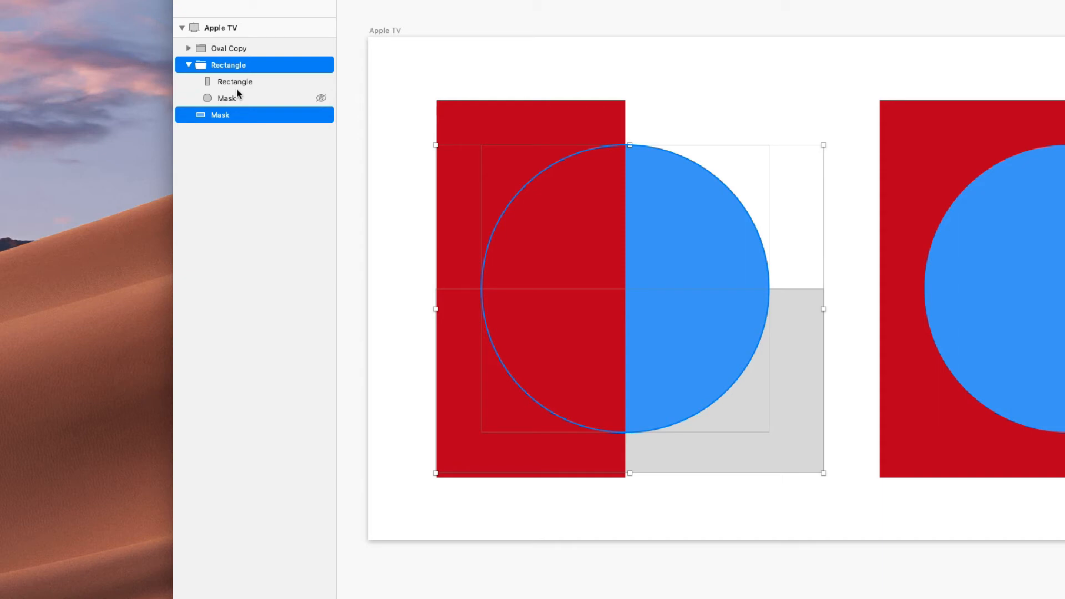
key("super+shift+g")
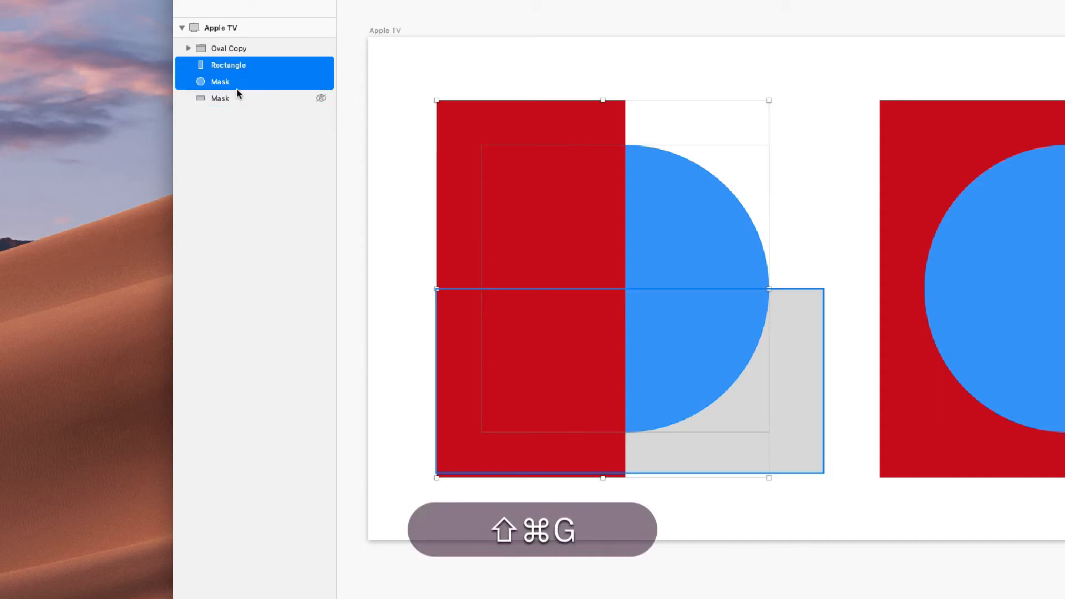
- Ungroup the right-hand Oval Copy group and select its blue circle on its own
left_click(239, 83)
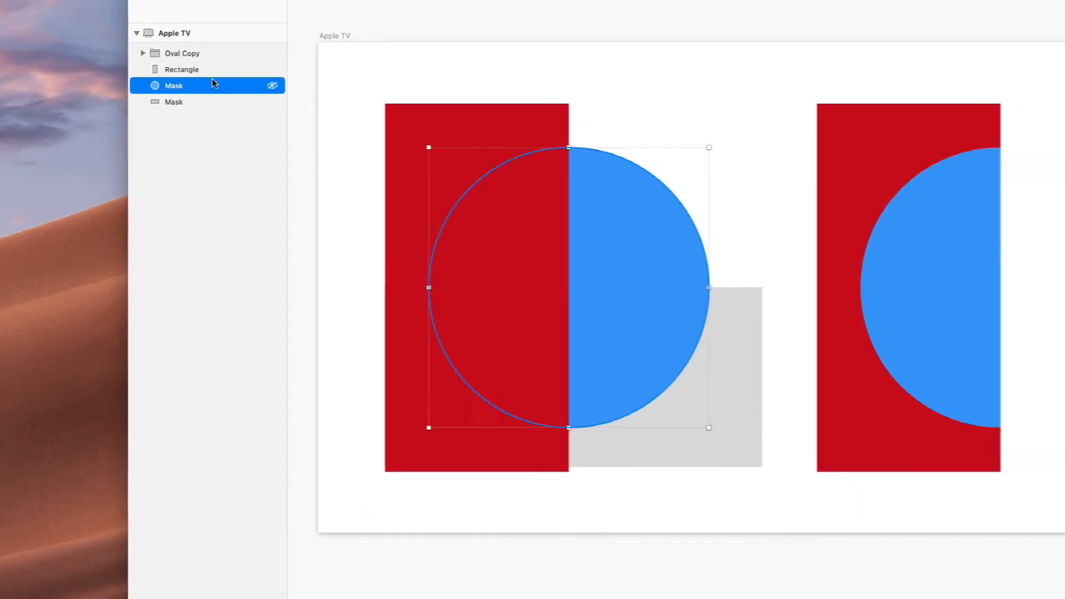
left_click_drag(859, 60, 975, 330)
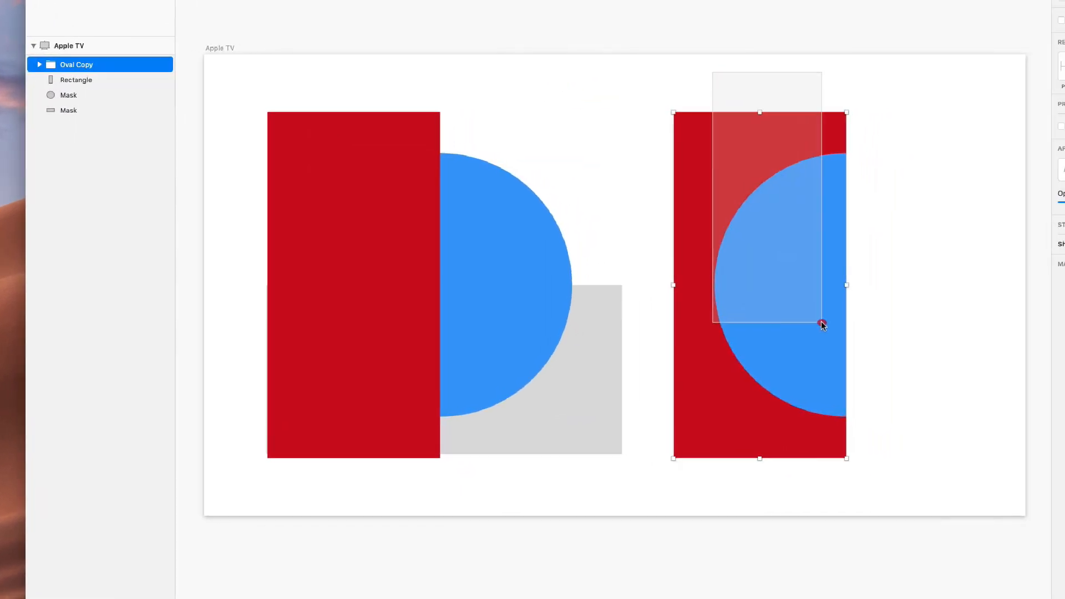
left_click_drag(822, 324, 821, 322)
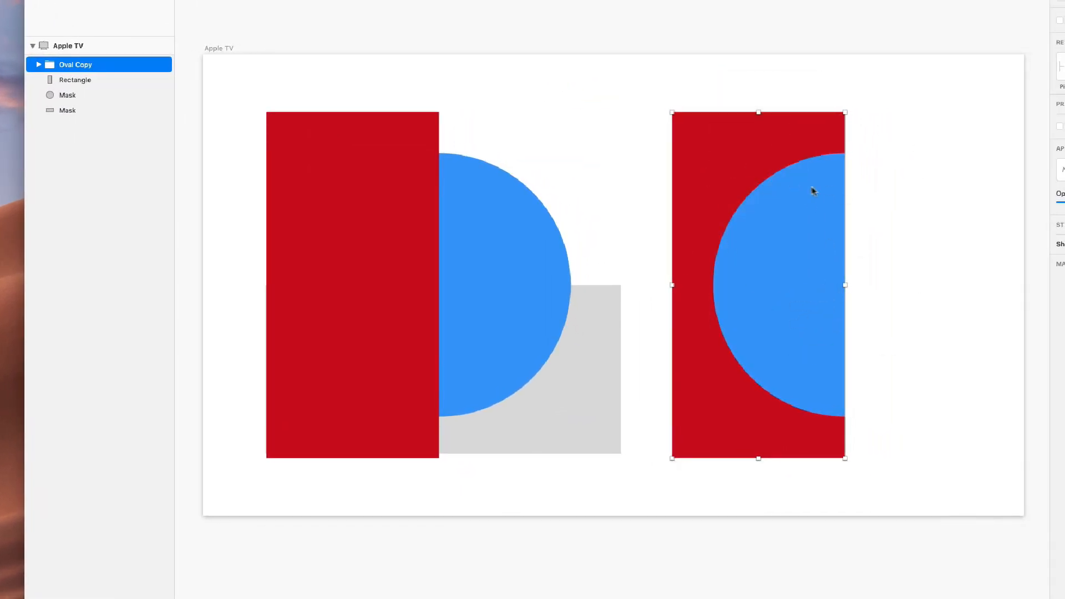
key("shift+super+g")
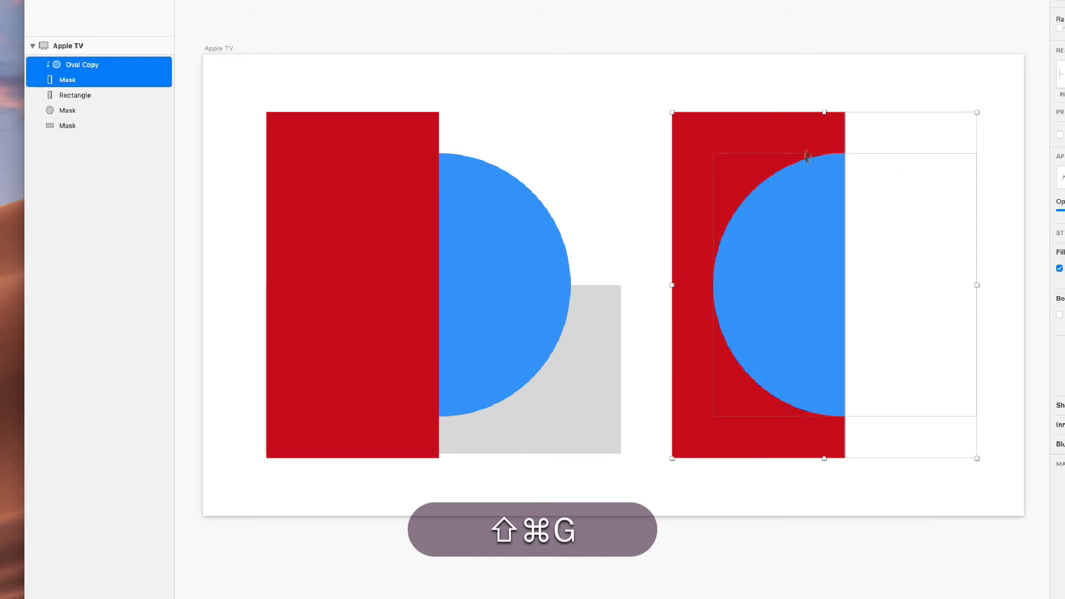
left_click(883, 88)
left_click(779, 232)
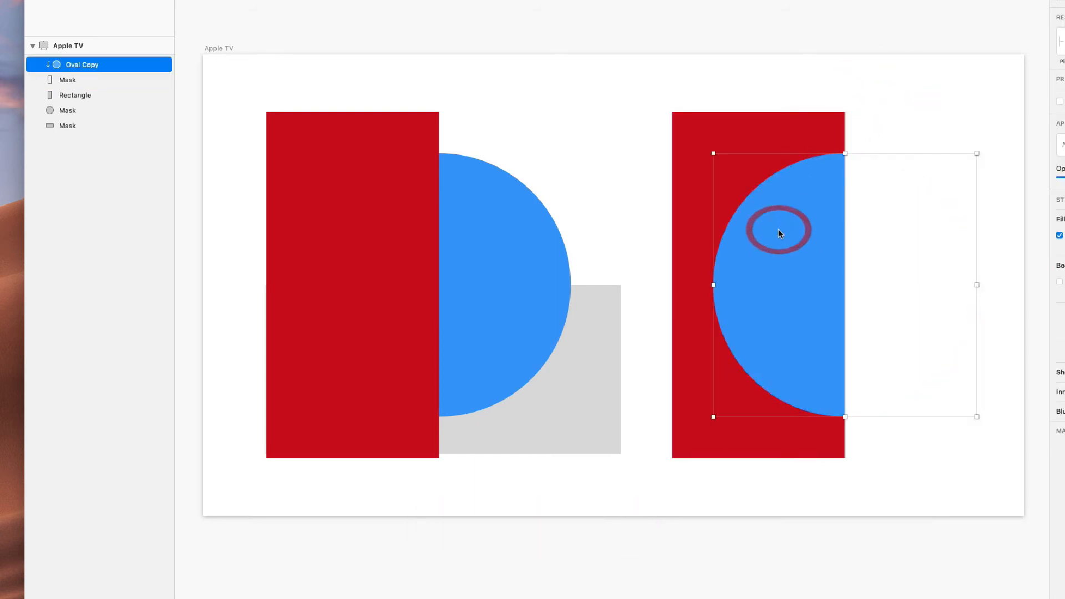
- Move the right-hand red rectangle's mask layer below all other layers and enlarge it to cover both circles
left_click(99, 81)
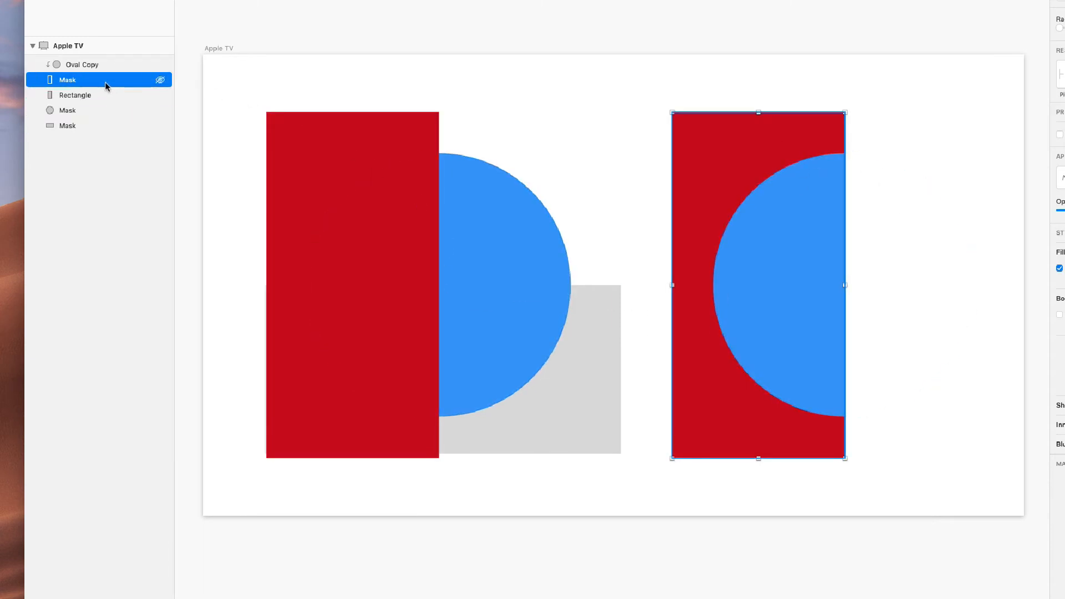
left_click_drag(106, 85, 101, 134)
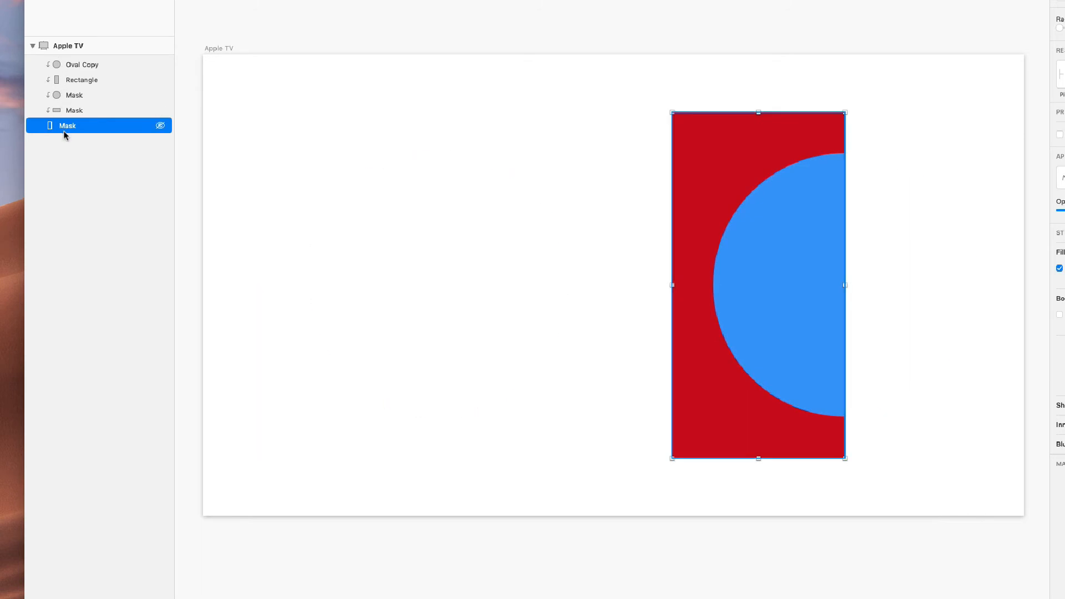
left_click_drag(673, 285, 336, 318)
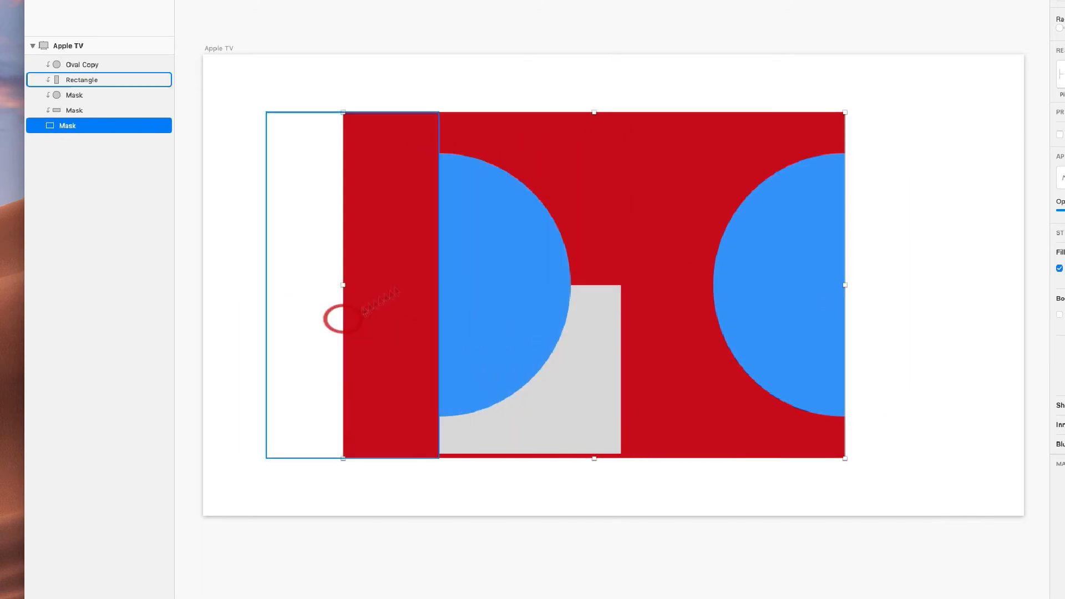
left_click_drag(848, 112, 1003, 90)
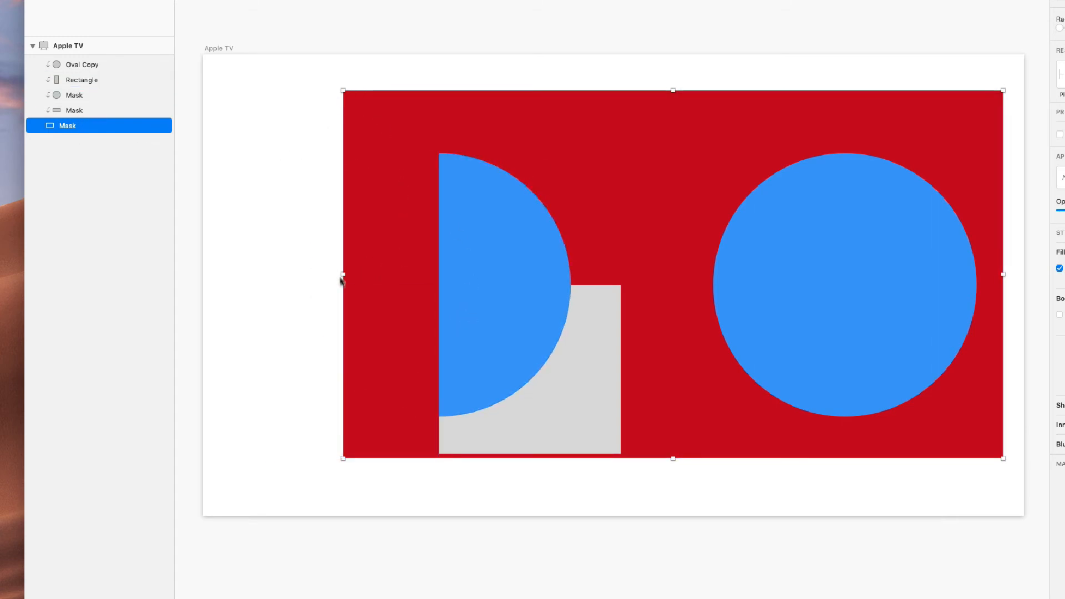
left_click_drag(343, 276, 331, 298)
- Reshape the red rectangle over the left-hand circle into a small block lying inside the circle
scroll(281, 298, "up", 3)
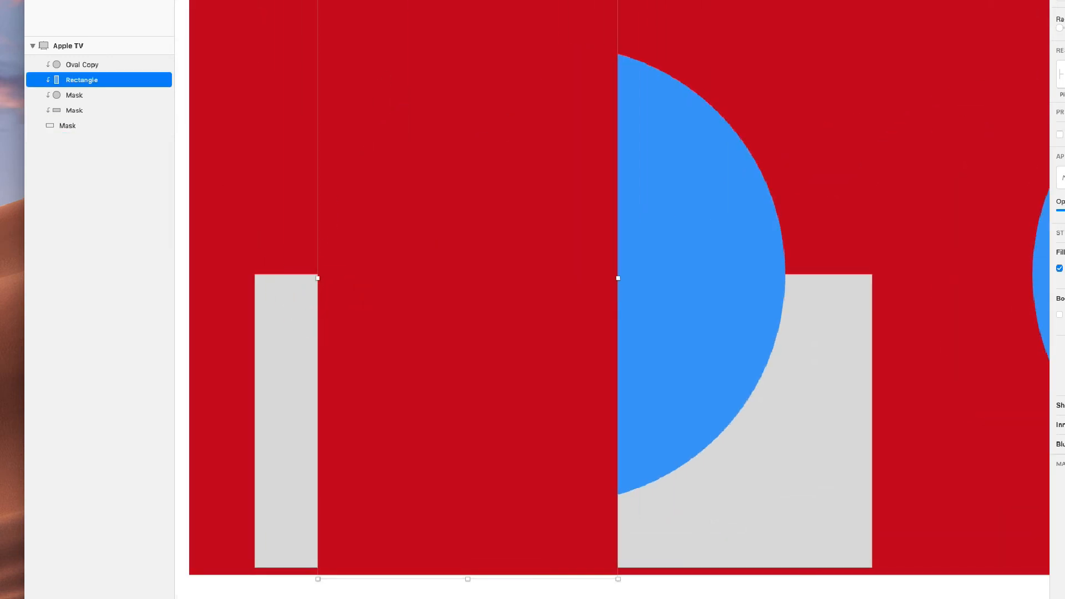
left_click_drag(467, 1, 434, 392)
left_click_drag(427, 444, 473, 237)
scroll(491, 254, "down", 4)
scroll(488, 253, "right", 3)
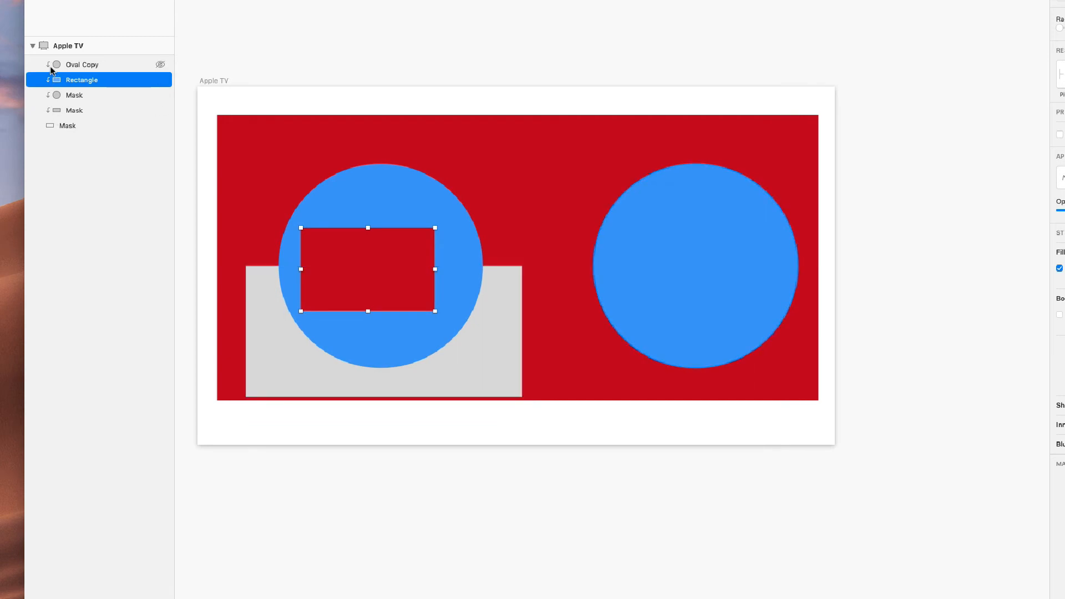
- Turn off the Mask option on the large red rectangle at the back and deselect it
left_click(69, 127)
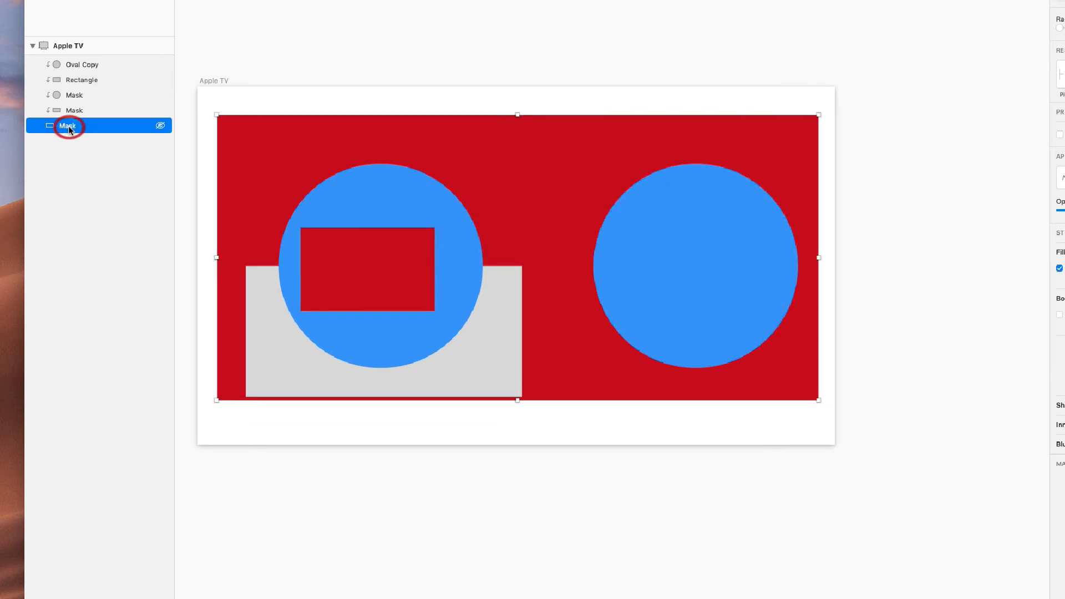
right_click(68, 128)
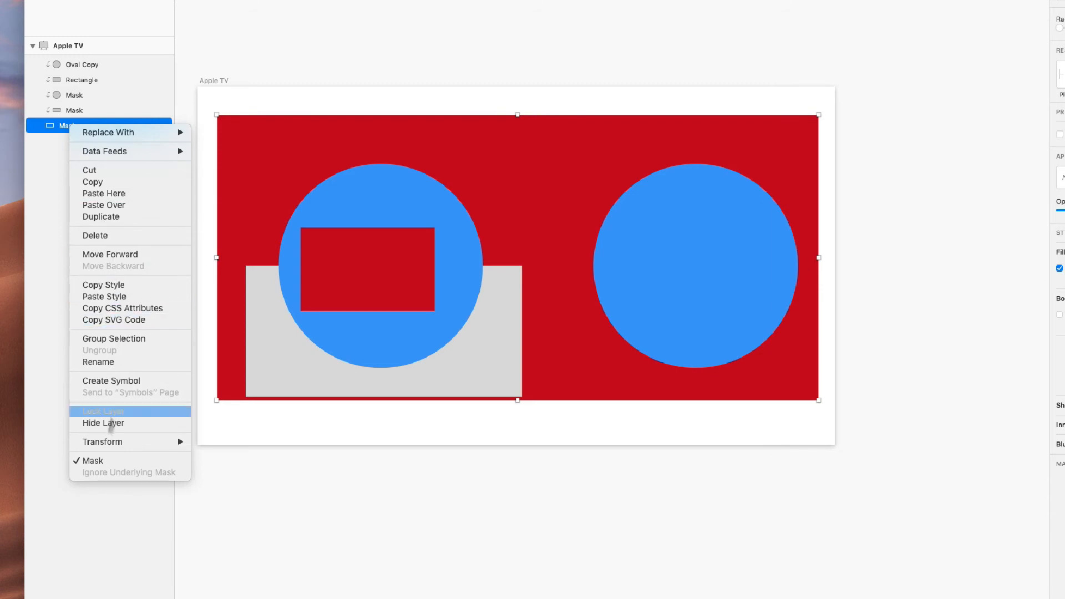
left_click(101, 462)
left_click(465, 451)
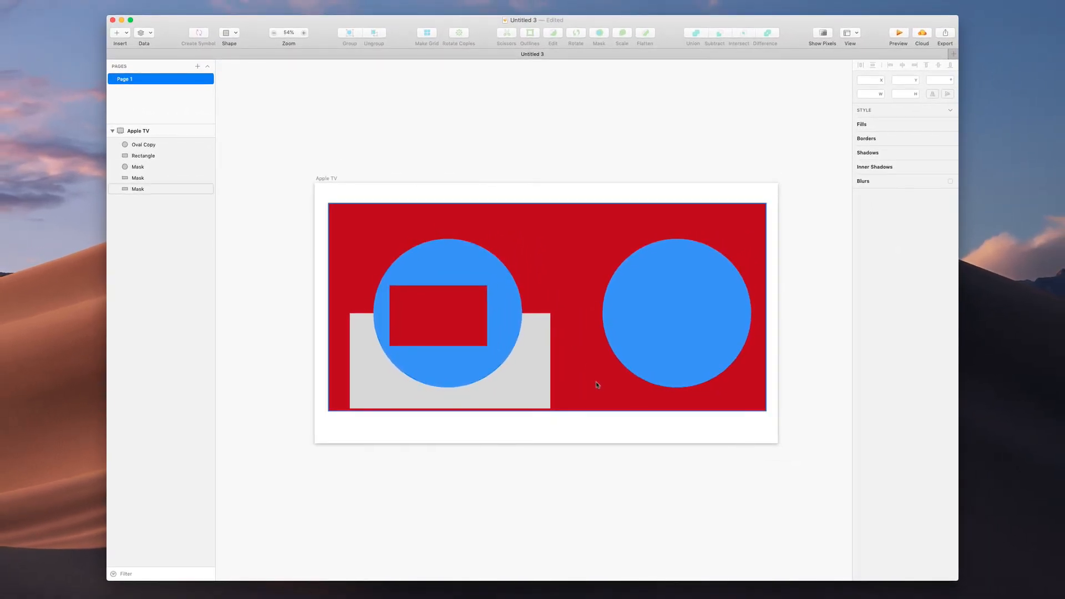
- Delete the large red background rectangle and the small red rectangle inside the left-hand circle
left_click(585, 402)
key("BackSpace")
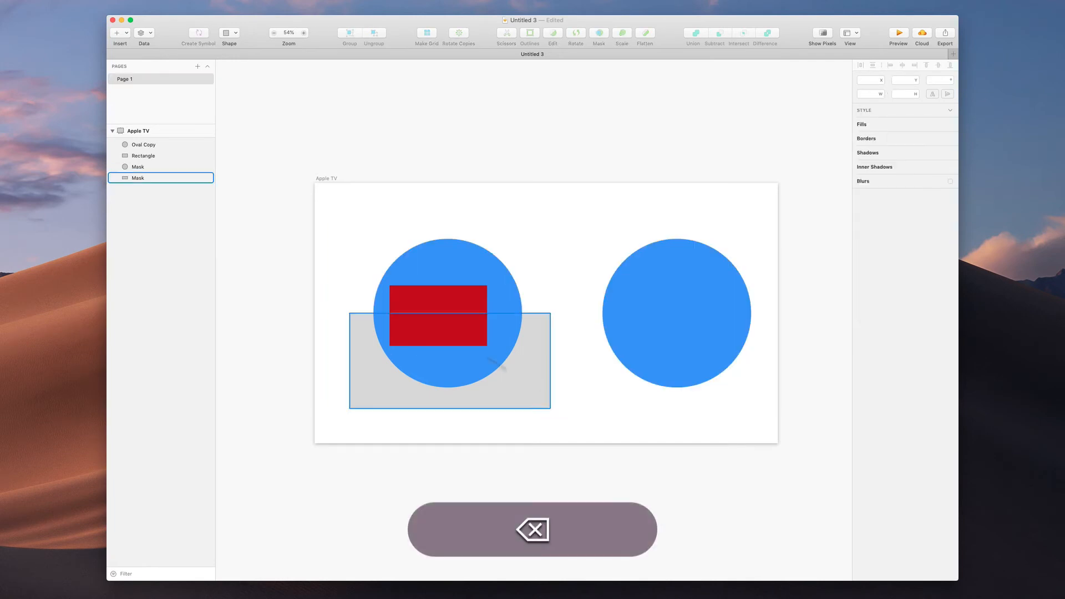
left_click(427, 310)
key("BackSpace")
scroll(427, 307, "up", 5)
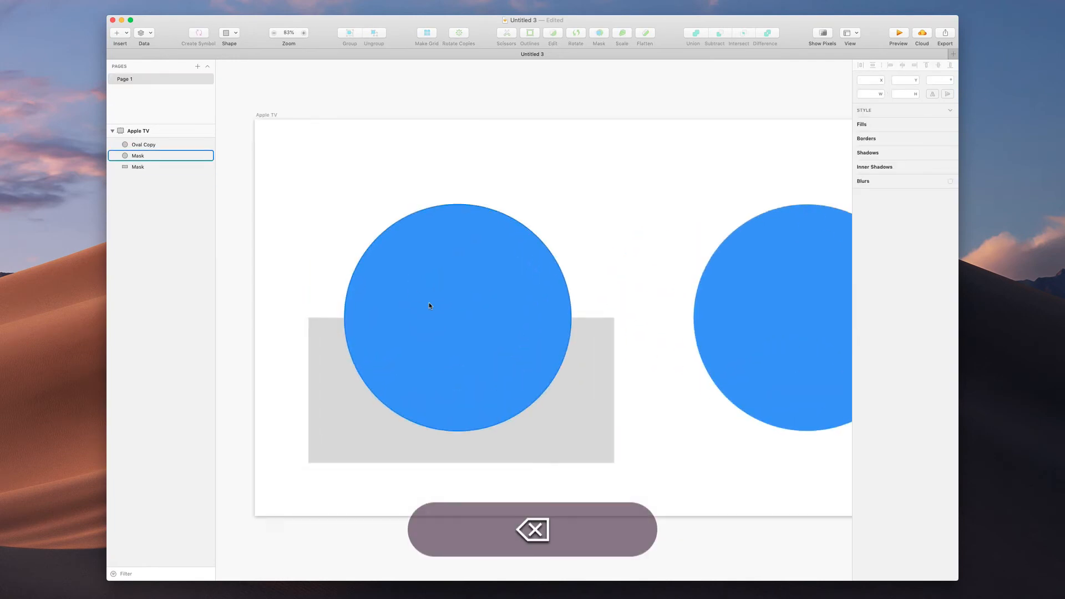
- Move the left blue circle and grey rectangle up together, mask the circle with the rectangle, and deselect them
left_click_drag(326, 225, 614, 480)
left_click_drag(580, 411, 597, 361)
right_click(516, 308)
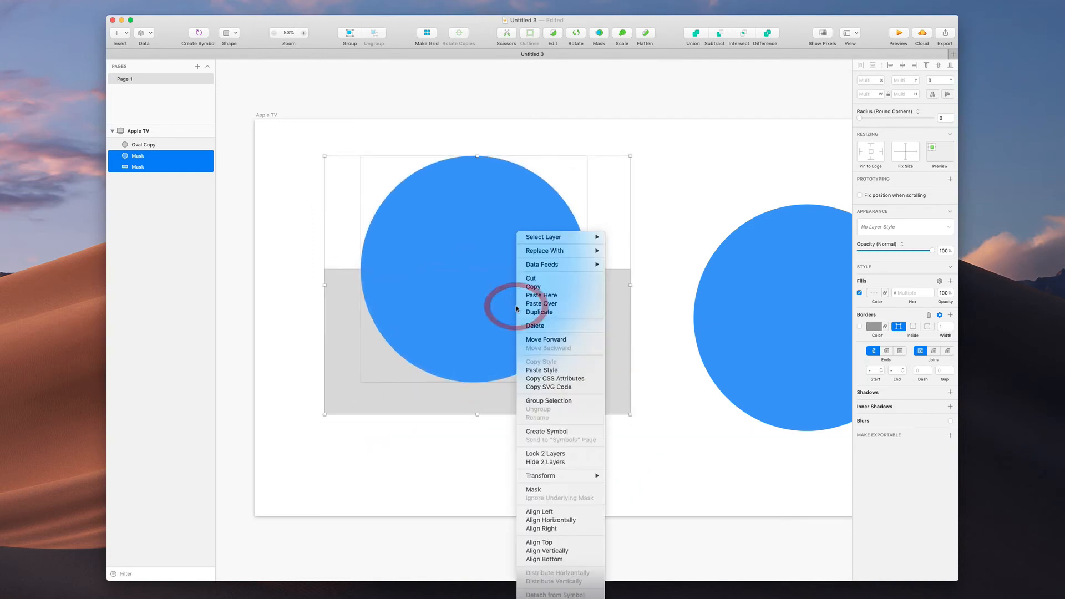
left_click(569, 491)
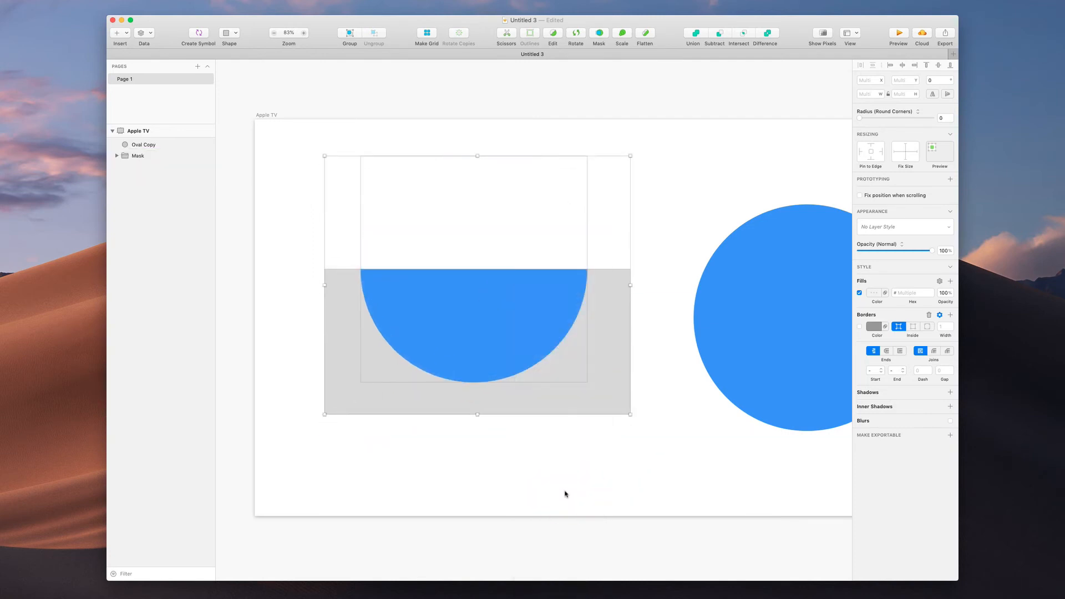
left_click(566, 493)
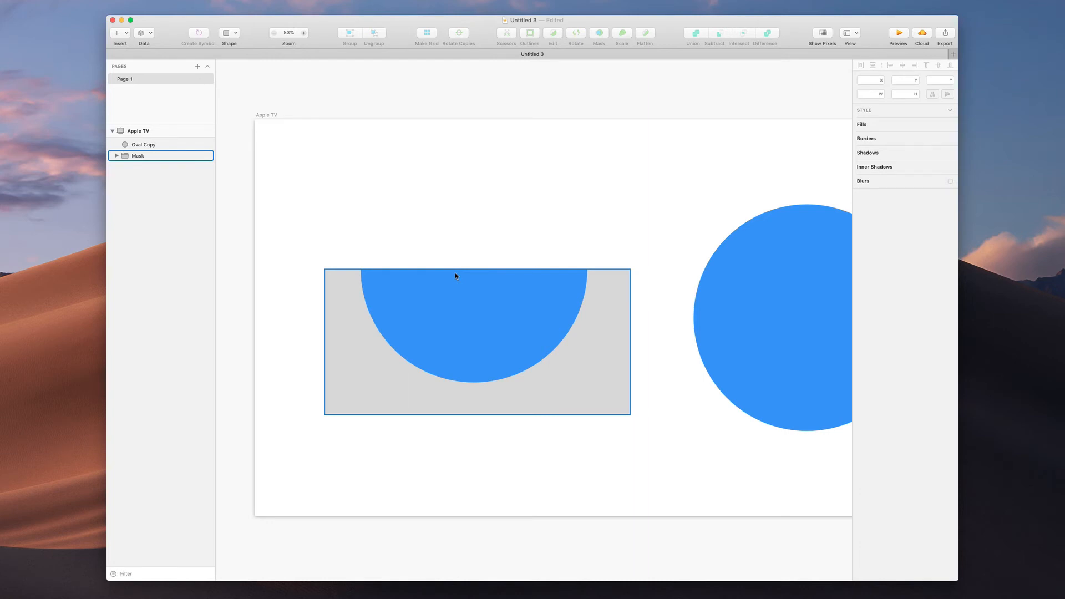
- Shrink the masked blue circle to about 307 × 307 and place it across the grey rectangle's right edge
key("super")
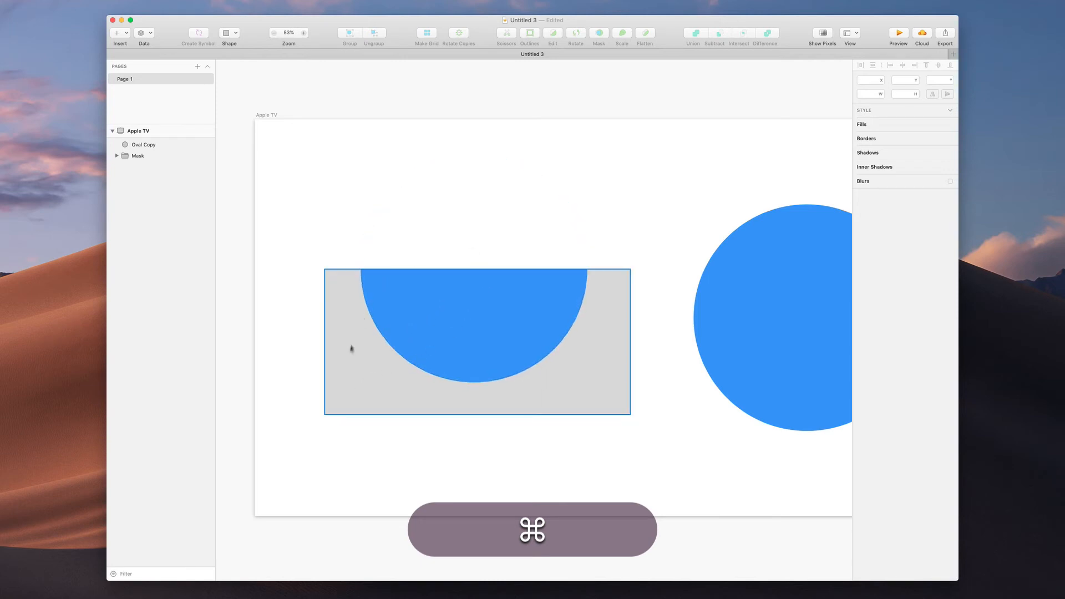
left_click(432, 303, "super")
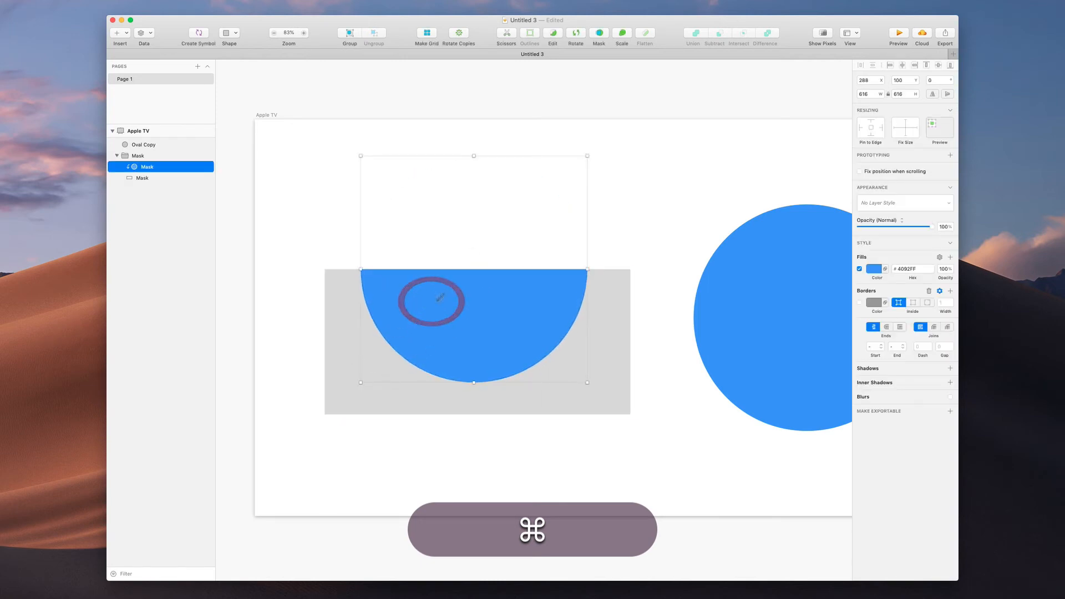
key("shift")
left_click_drag(587, 157, 493, 248)
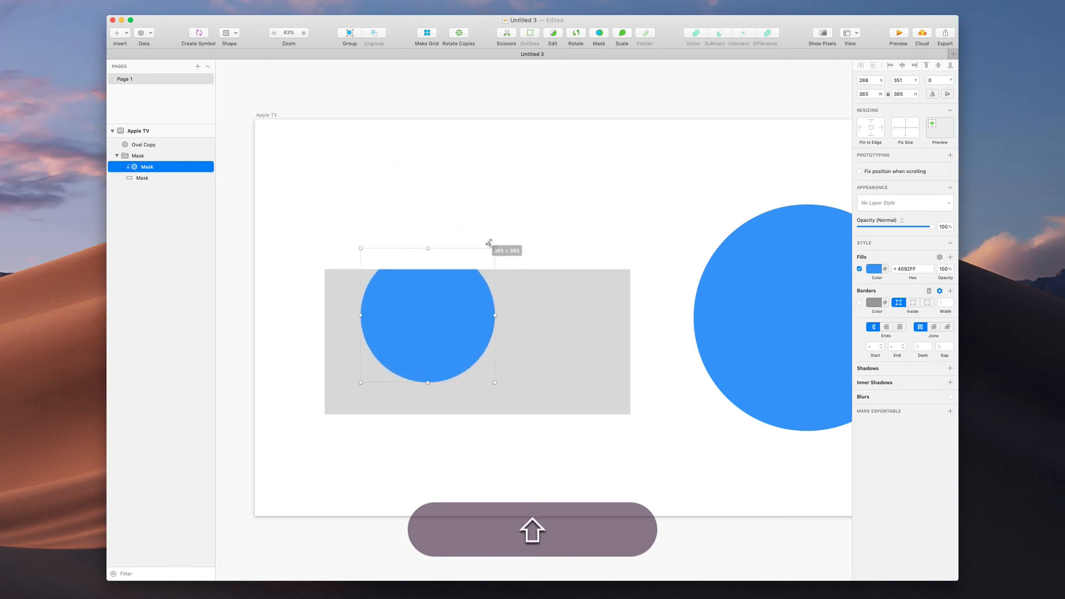
left_click_drag(449, 320, 614, 344)
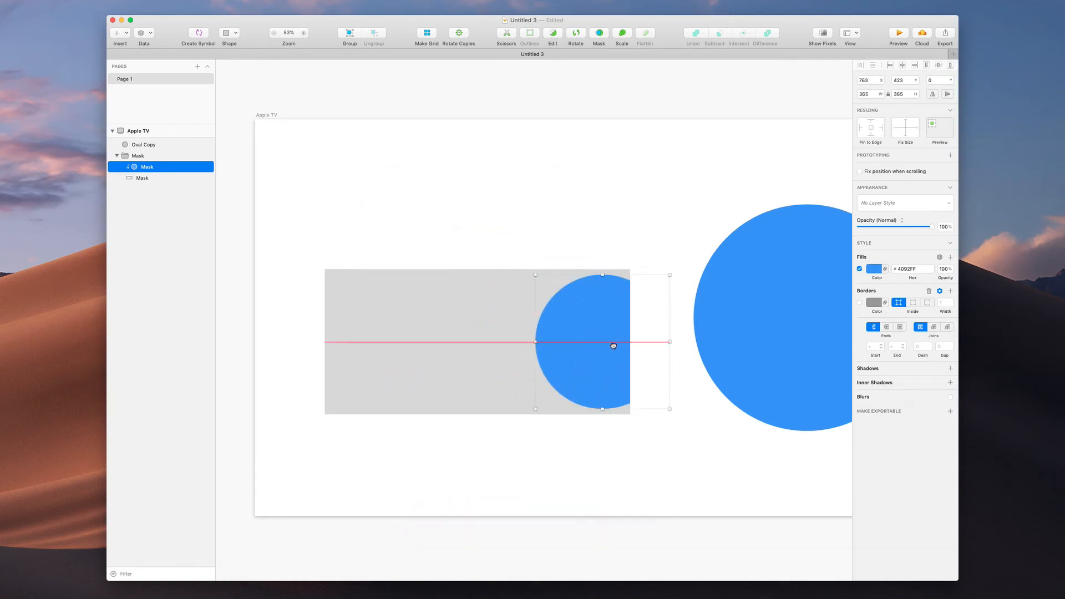
left_click_drag(670, 276, 642, 290)
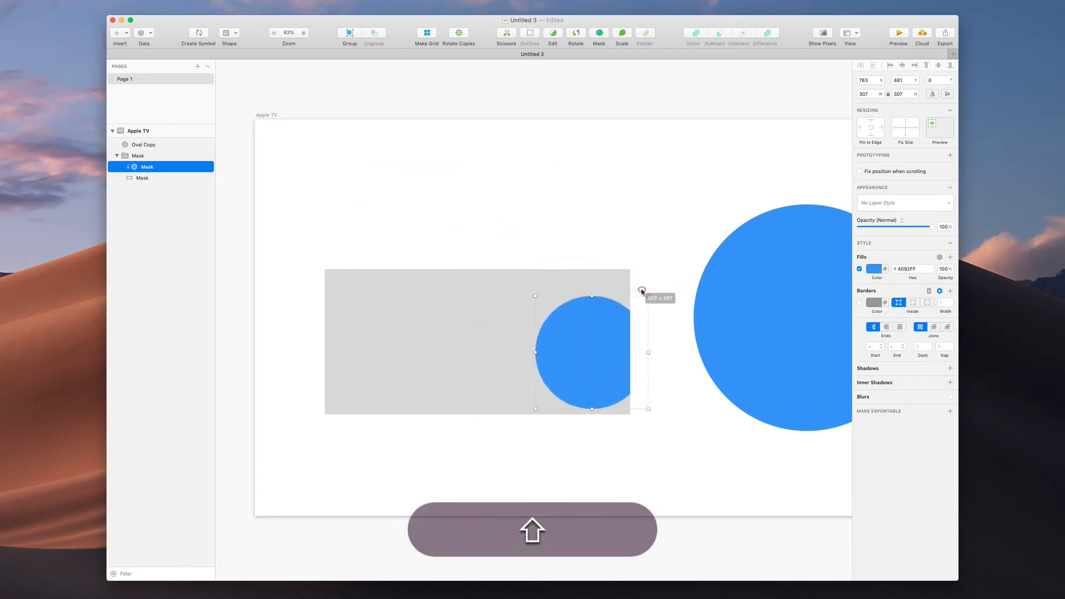
left_click_drag(589, 337, 601, 326)
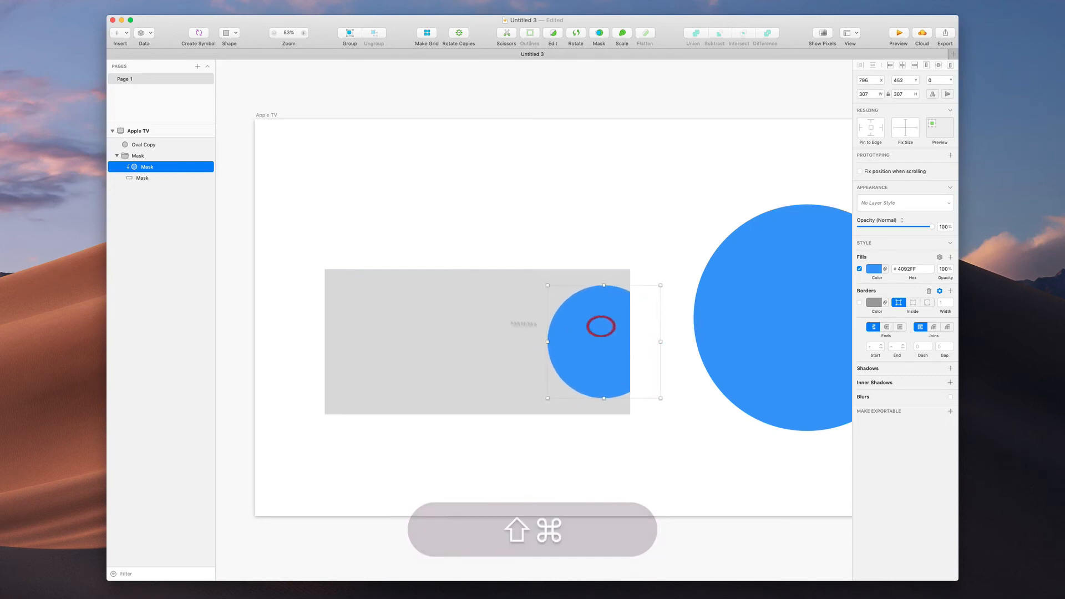
- Round the grey mask's corners to radius 197.5, and centre and enlarge the blue circle beyond the mask's upper and lower edges
left_click(386, 320, "super")
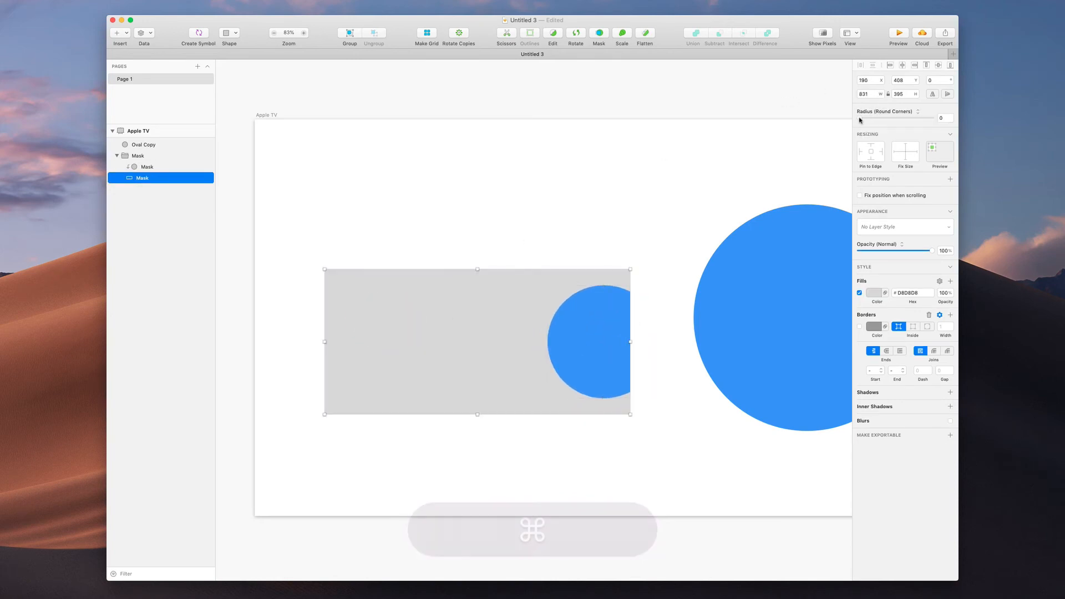
left_click_drag(860, 119, 938, 119)
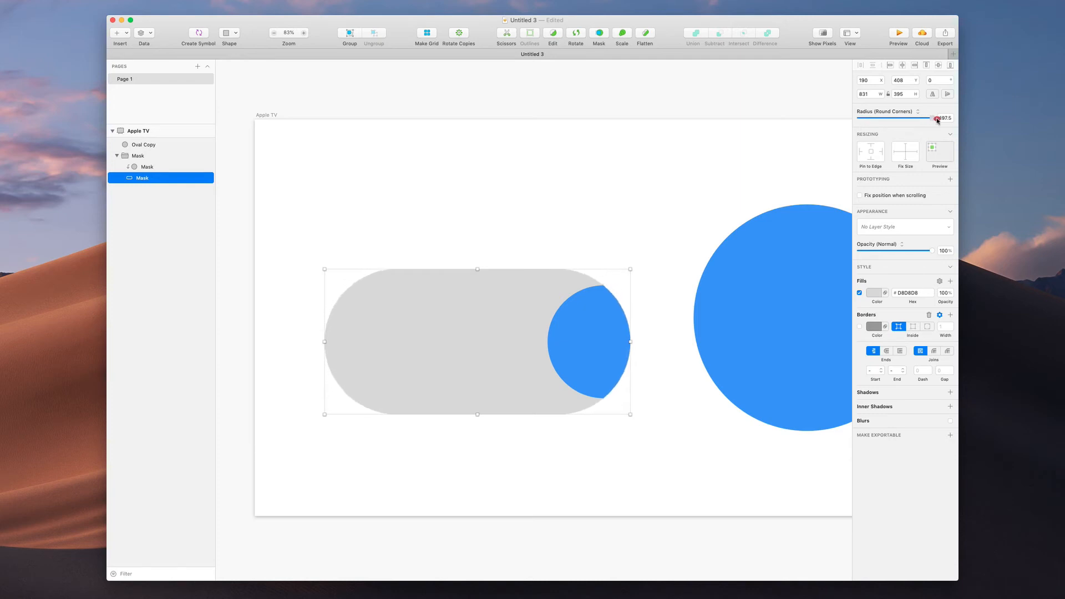
left_click(578, 361, "super")
left_click_drag(577, 361, 452, 364)
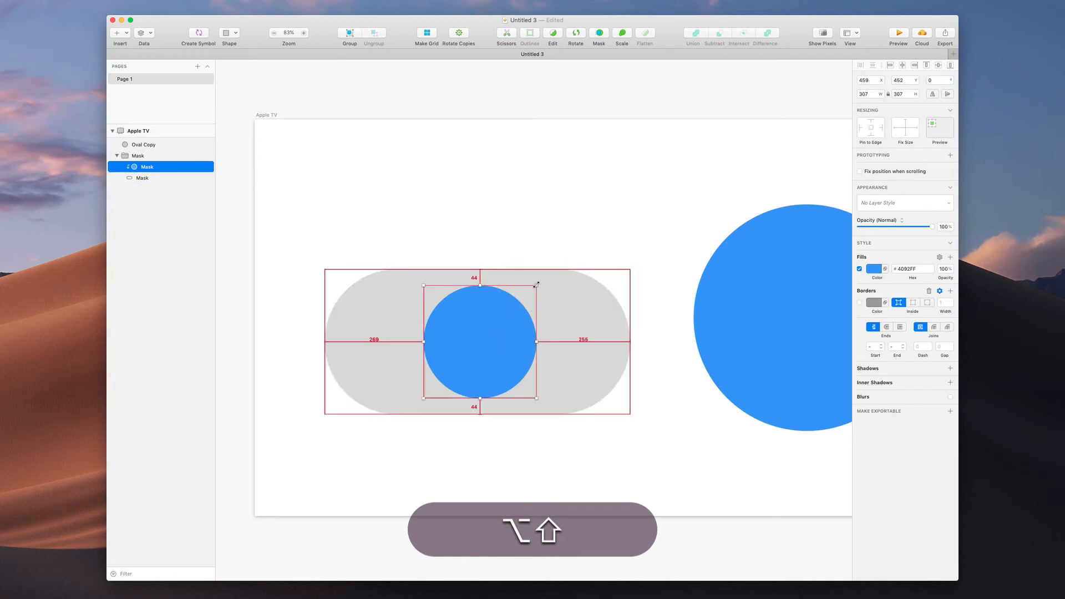
left_click_drag(536, 284, 612, 236)
left_click(631, 214)
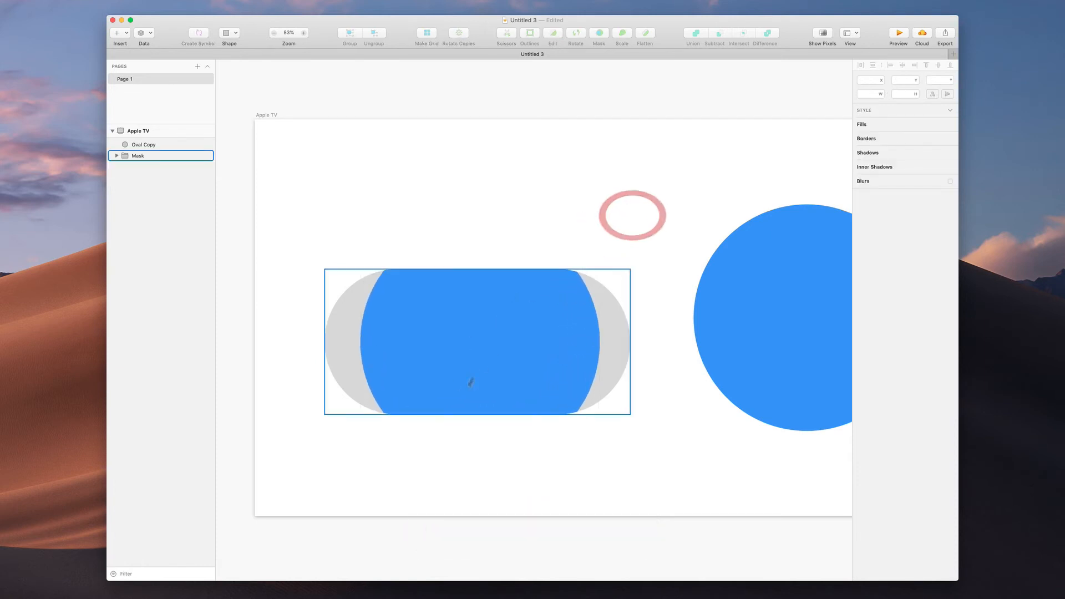
- Delete the mask group and the remaining blue circle from the Apple TV artboard
scroll(475, 364, "right", 3)
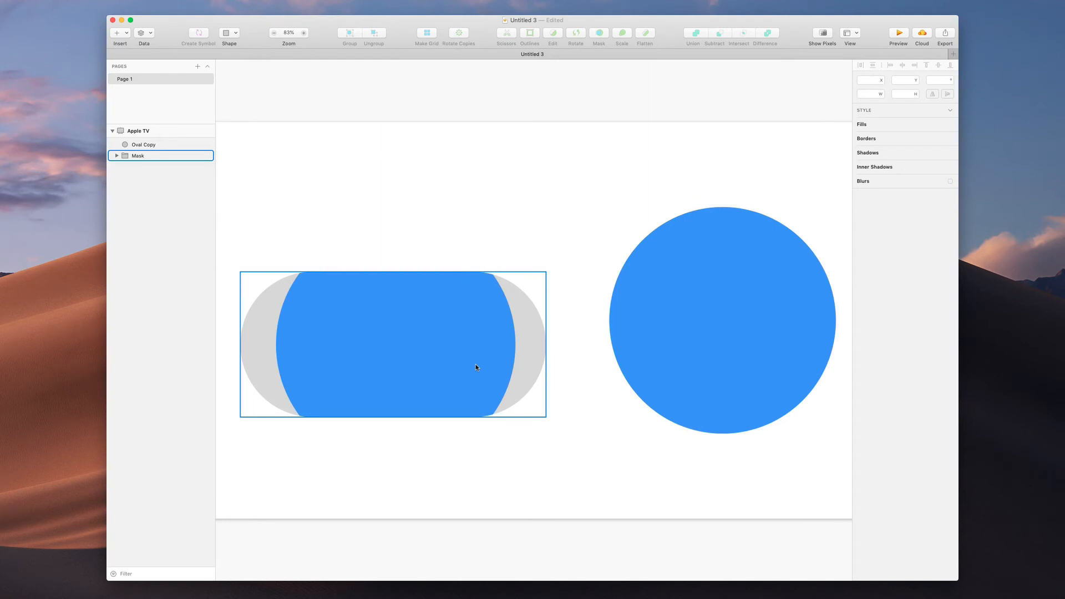
scroll(475, 363, "down", 5)
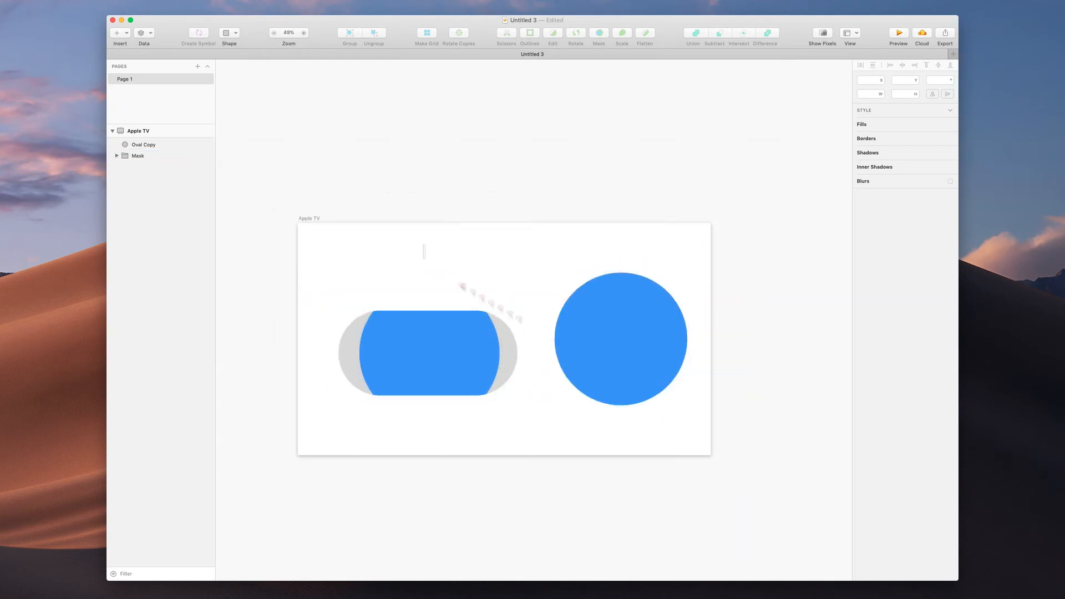
left_click_drag(519, 319, 654, 430)
key("BackSpace")
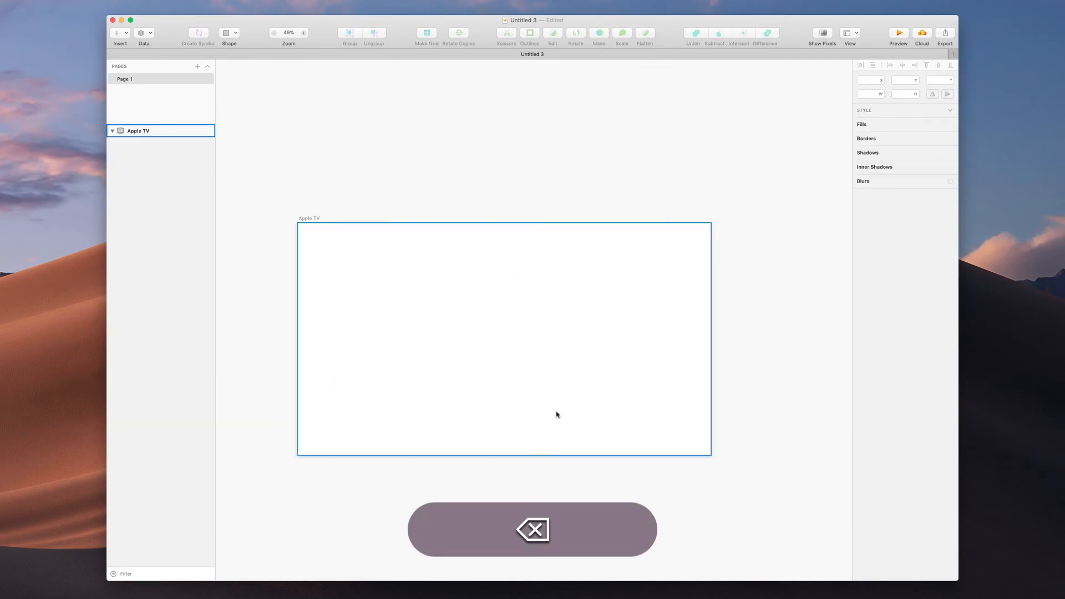
- Draw a square of about 334 × 334 in the artboard's left half and place a copy overlapping its lower-left corner
scroll(557, 414, "up", 3)
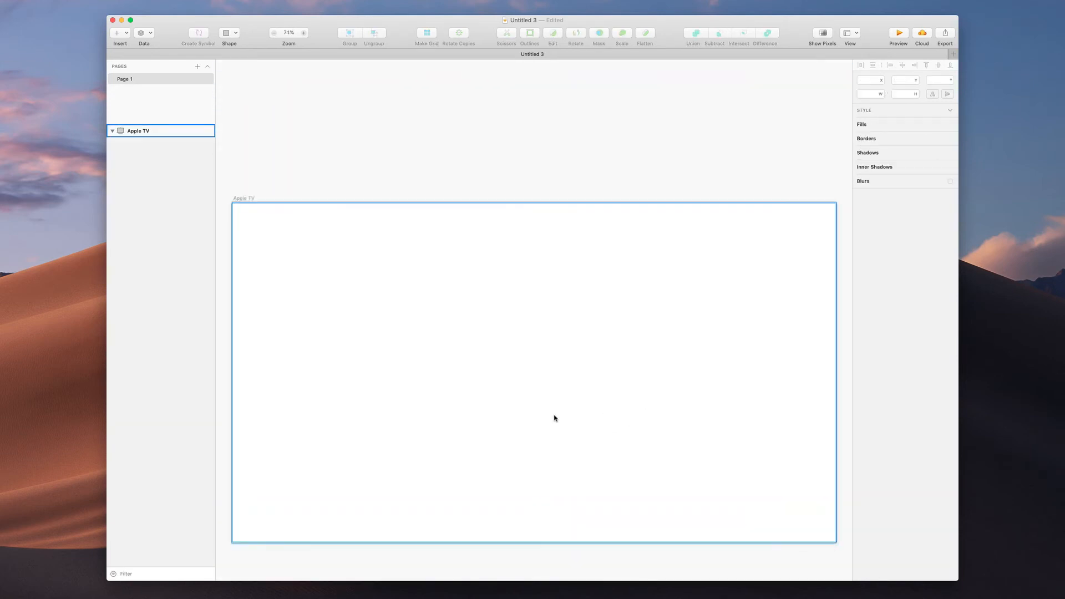
scroll(554, 418, "down", 2)
key("o")
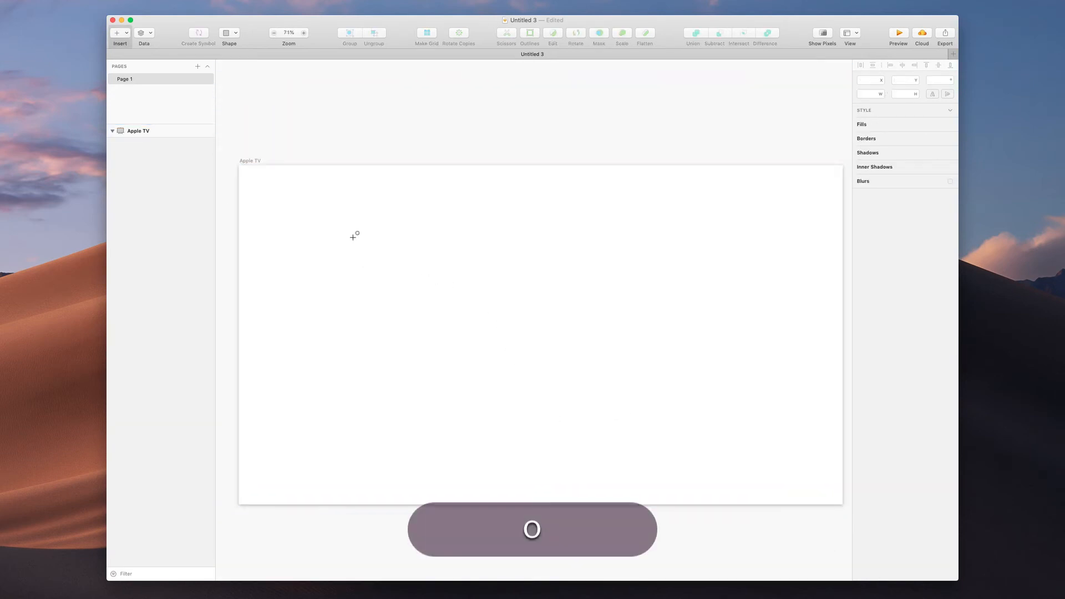
key("r")
left_click_drag(327, 202, 431, 308)
mouse_move(380, 228)
left_mouse_down()
mouse_move(433, 252)
mouse_move(359, 340)
mouse_move(379, 310)
left_mouse_up()
key("alt")
left_click_drag(577, 250, 385, 345)
left_click(498, 274)
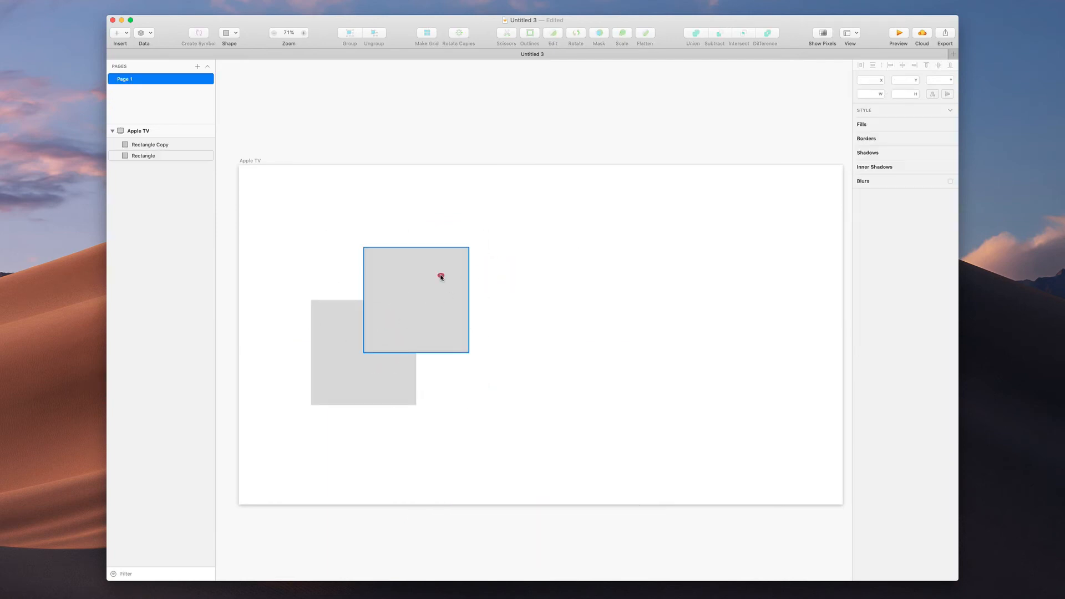
- Fill the back square with turquoise 30DBC5 and the front copy with yellow F5C929
left_click(440, 275)
left_click(874, 293)
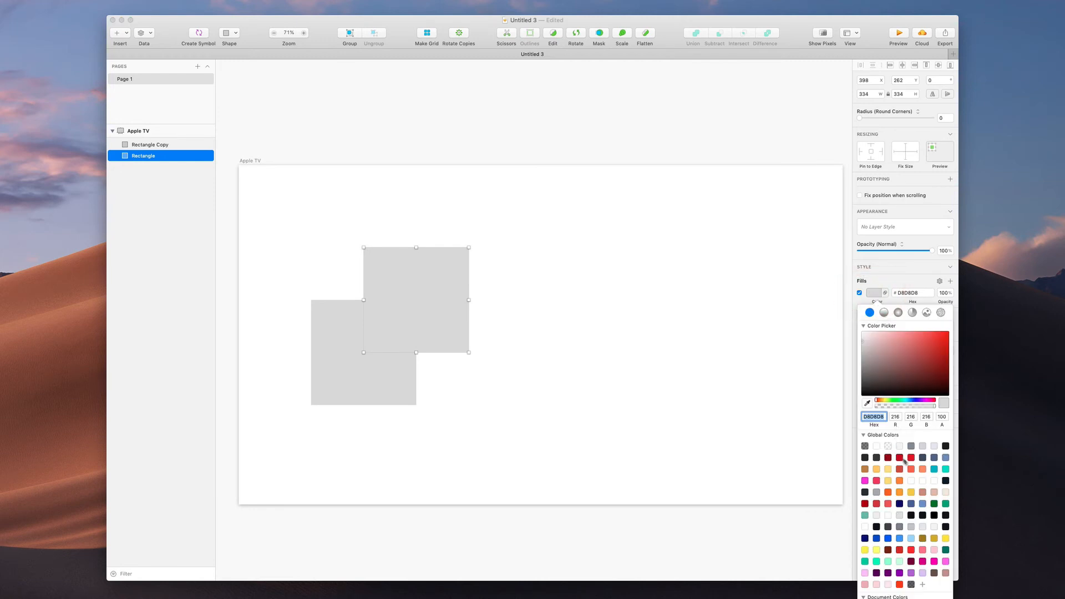
left_click(946, 469)
left_click(400, 373)
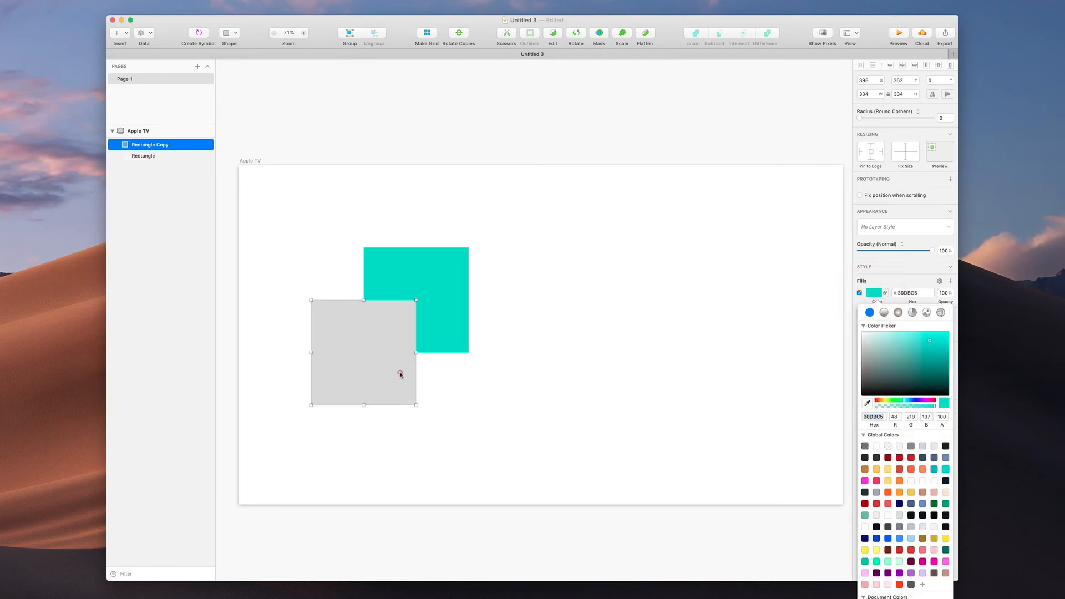
left_click(912, 495)
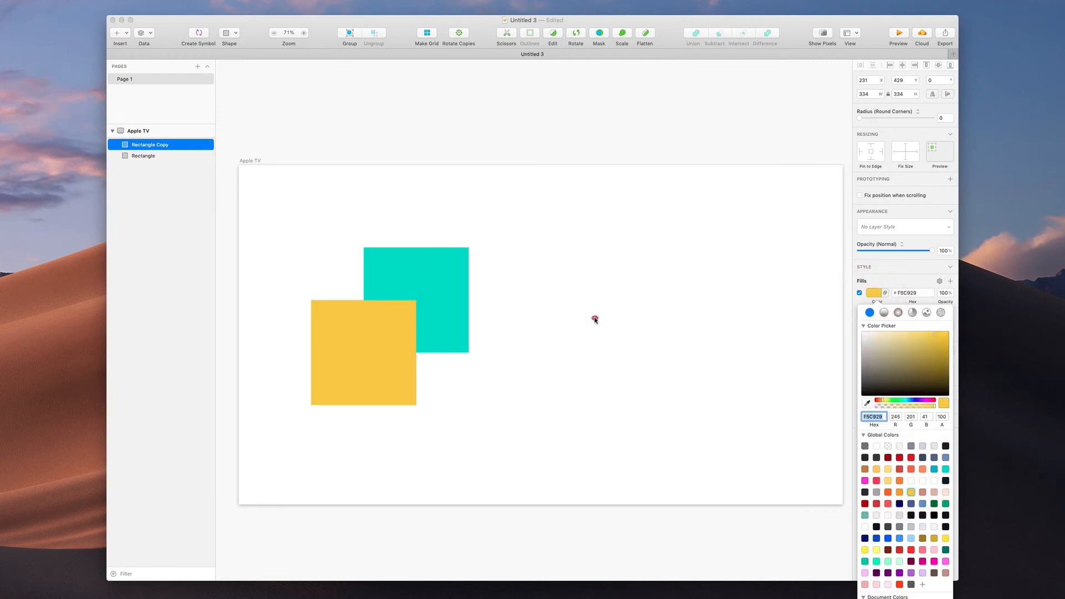
left_click(595, 316)
- Duplicate the overlapping pair twice to the right, and scale all six squares proportionally to about 224 × 224
left_click_drag(509, 240, 708, 335)
key("alt")
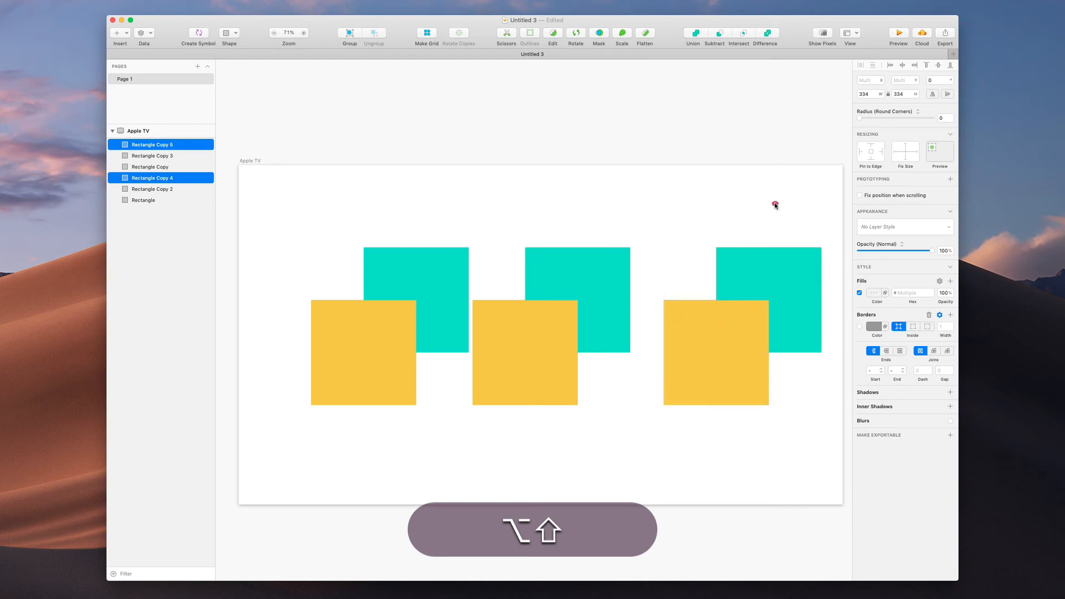
left_click_drag(773, 205, 303, 430)
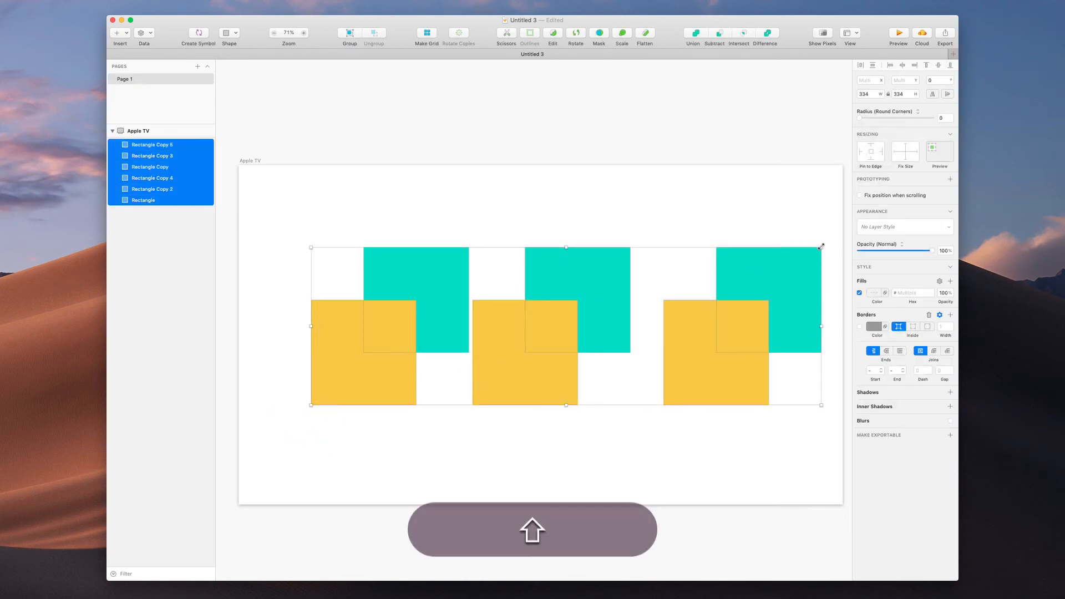
left_click_drag(821, 246, 644, 294)
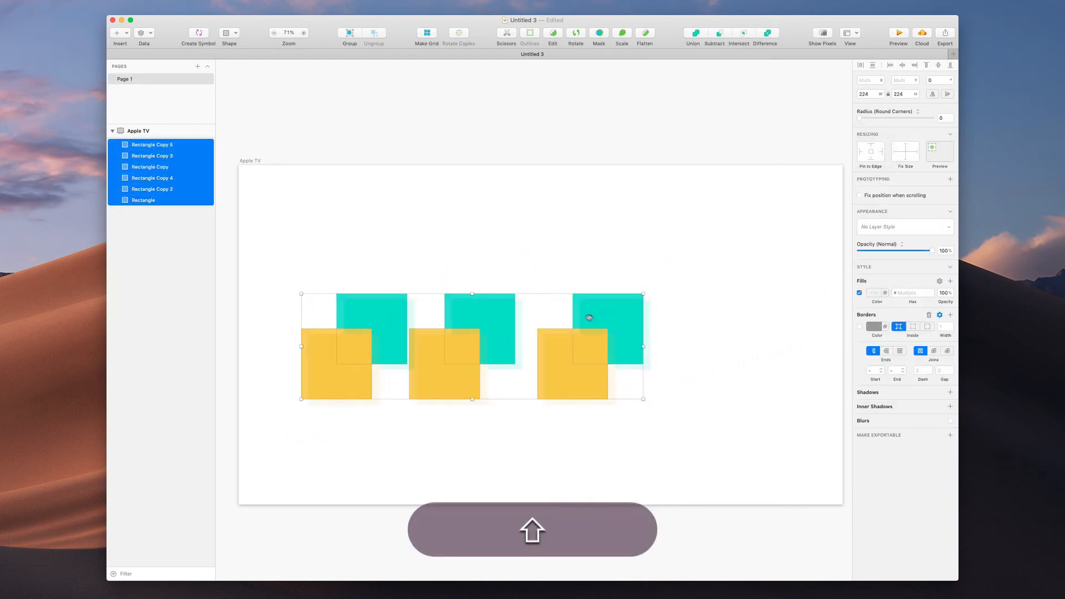
left_click_drag(589, 317, 575, 301)
- Shift the two right-hand pairs away from the first, and duplicate the last pair to the right to make a row of four
left_click_drag(660, 210, 430, 388)
left_click_drag(435, 352, 464, 351)
left_click_drag(578, 459, 700, 265)
left_click_drag(643, 297, 764, 292)
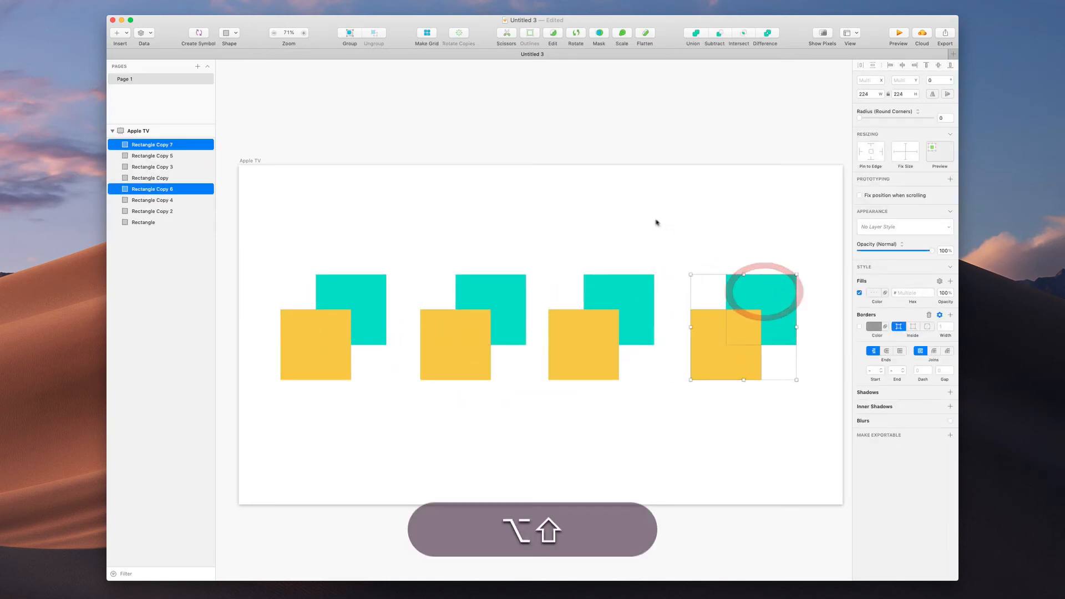
left_click(656, 222)
- Combine the turquoise and yellow squares of the leftmost pair with a Union operation
scroll(656, 222, "up", 2)
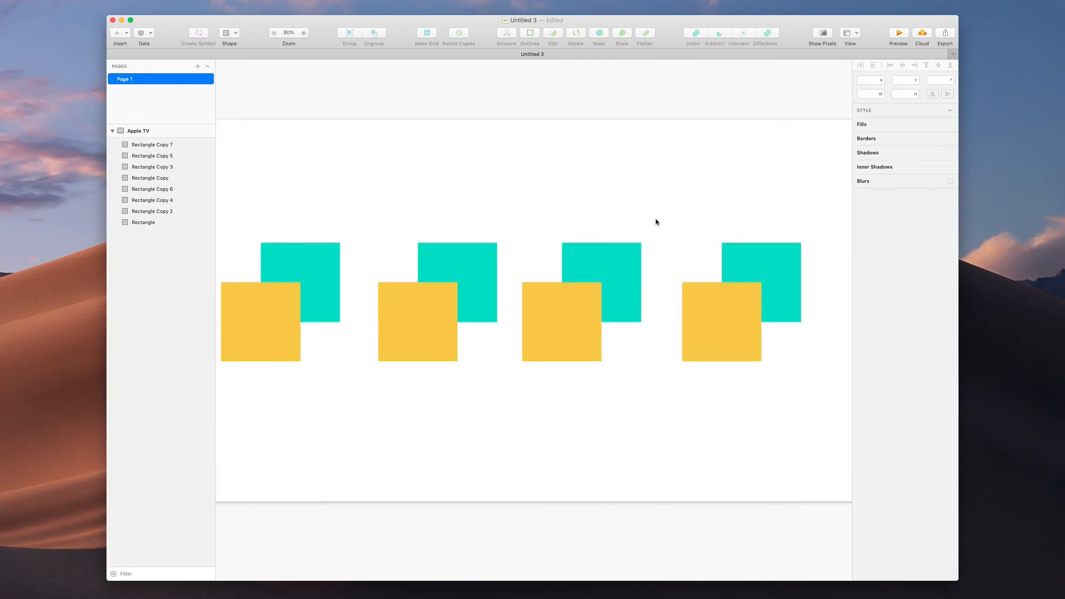
scroll(656, 223, "left", 2)
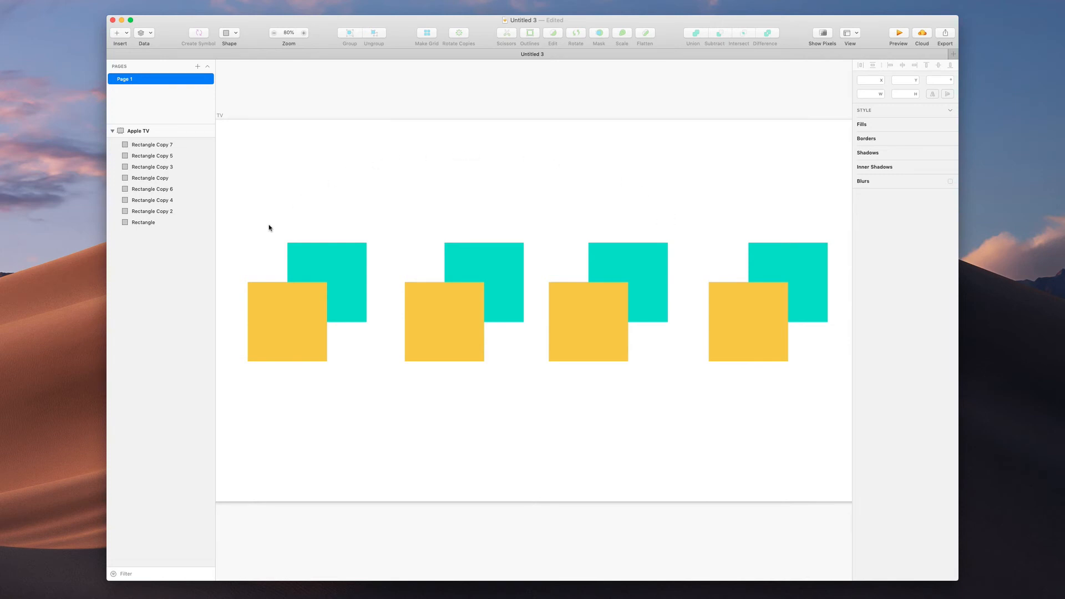
left_click_drag(264, 223, 364, 337)
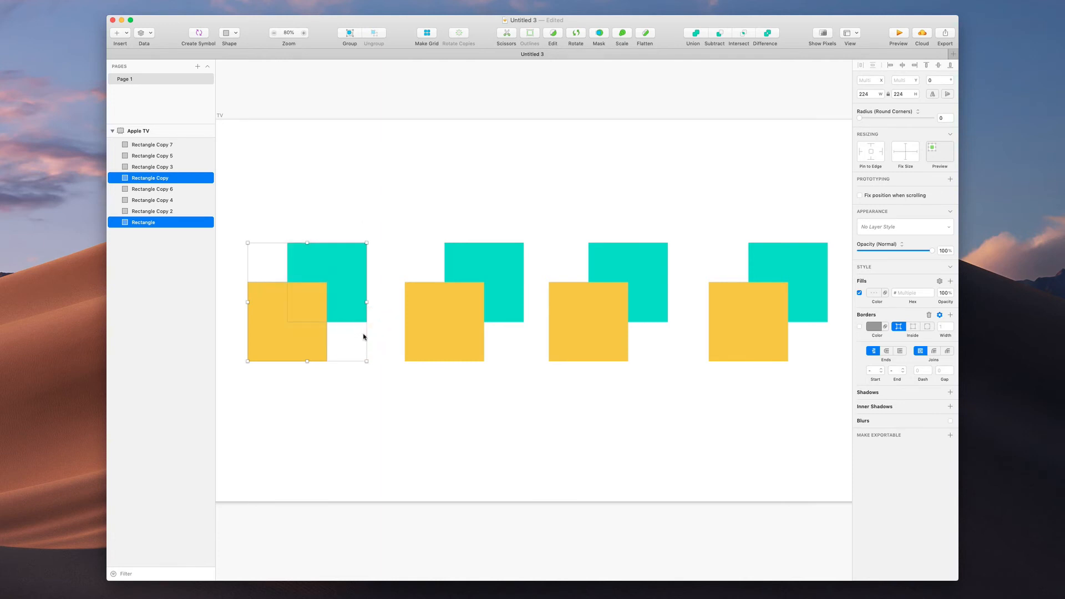
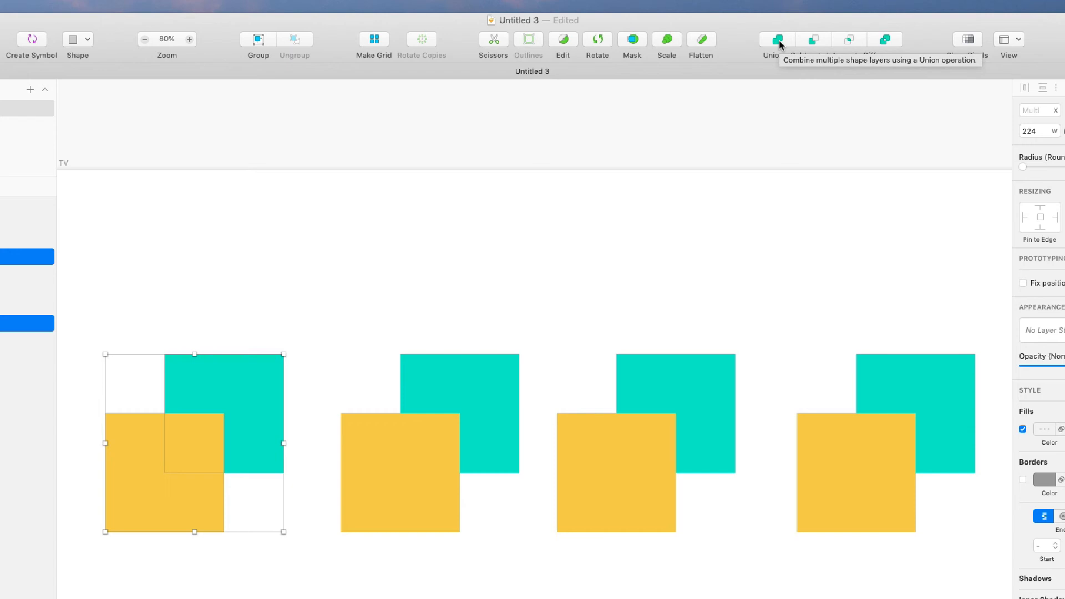
left_click(778, 42)
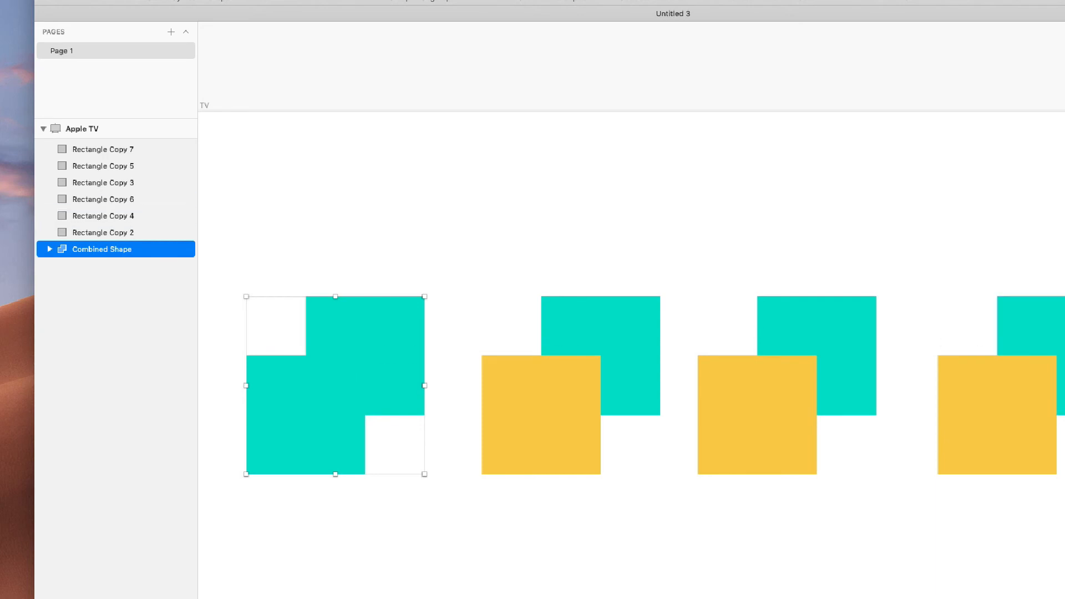
- Try a thick grey border around the outline of the combined shape, and undo it
key("b")
key("shift+Up")
key("shift+Up")
key("shift+Up")
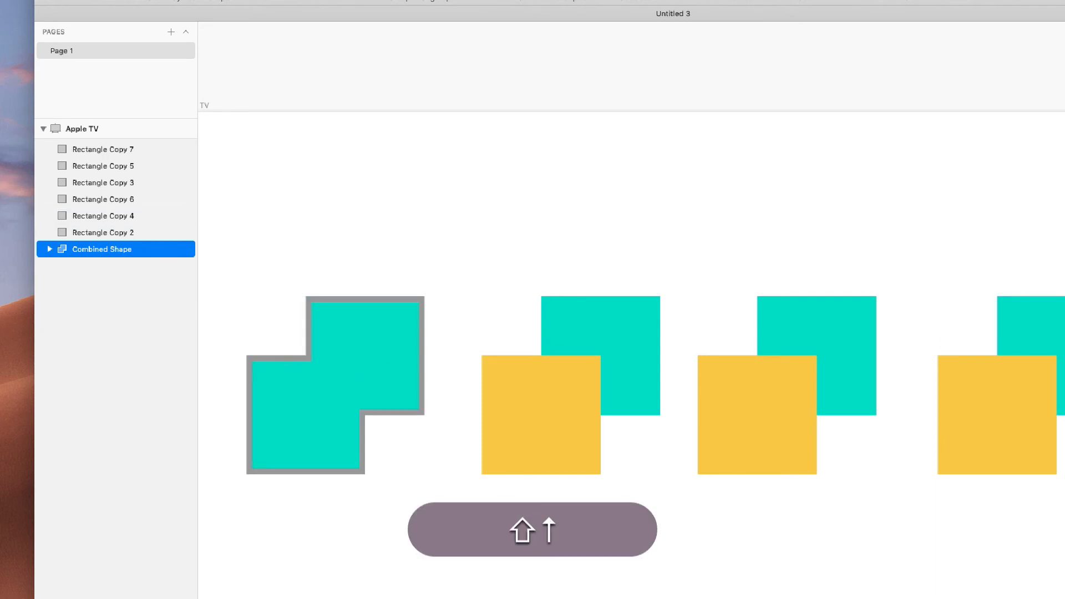
key("shift+Down")
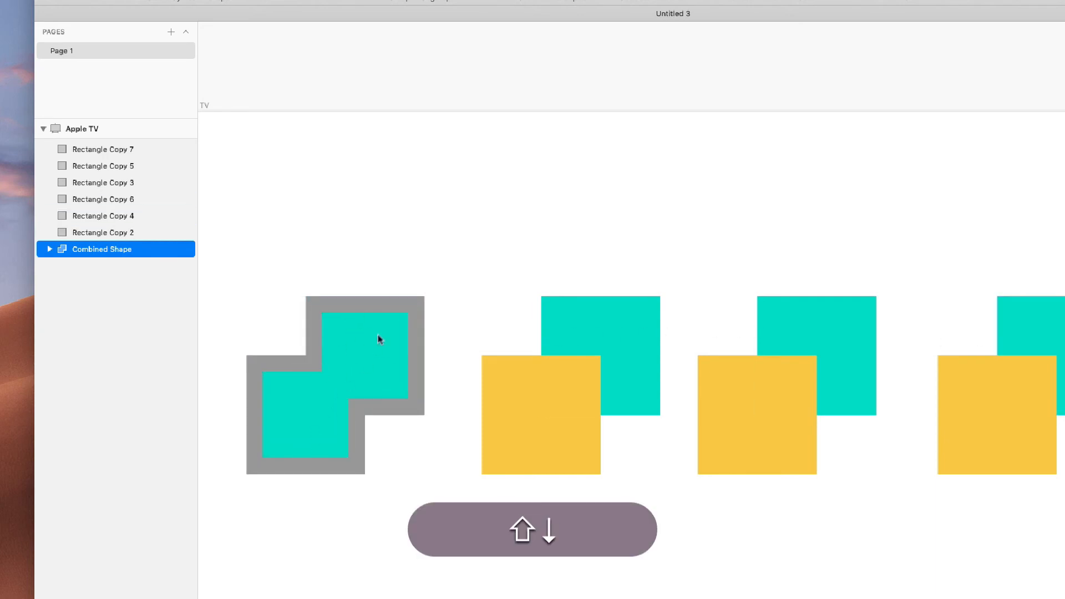
left_click(318, 391)
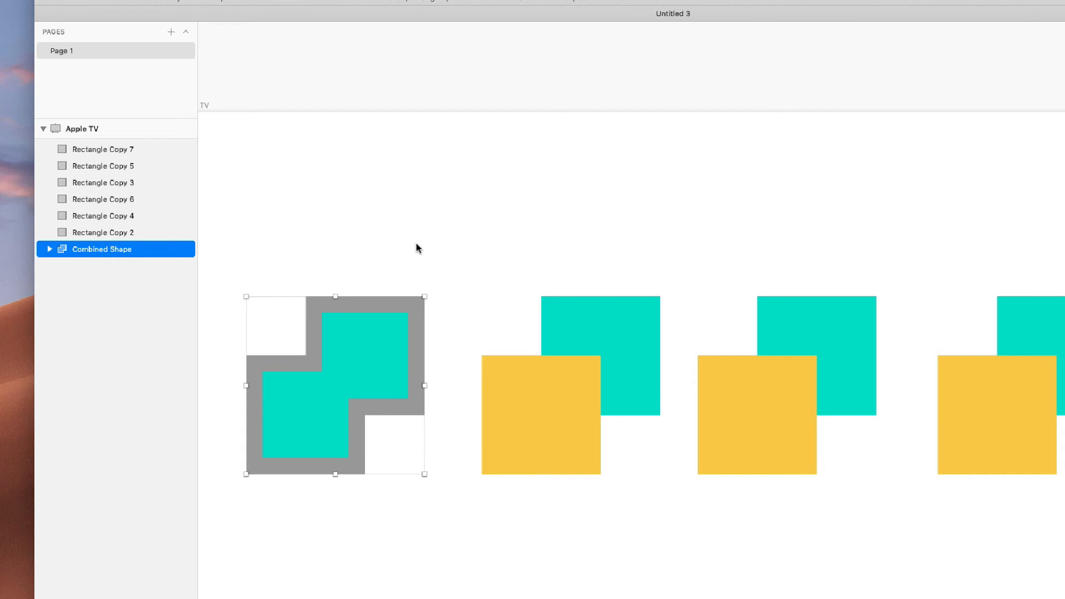
key("super+z")
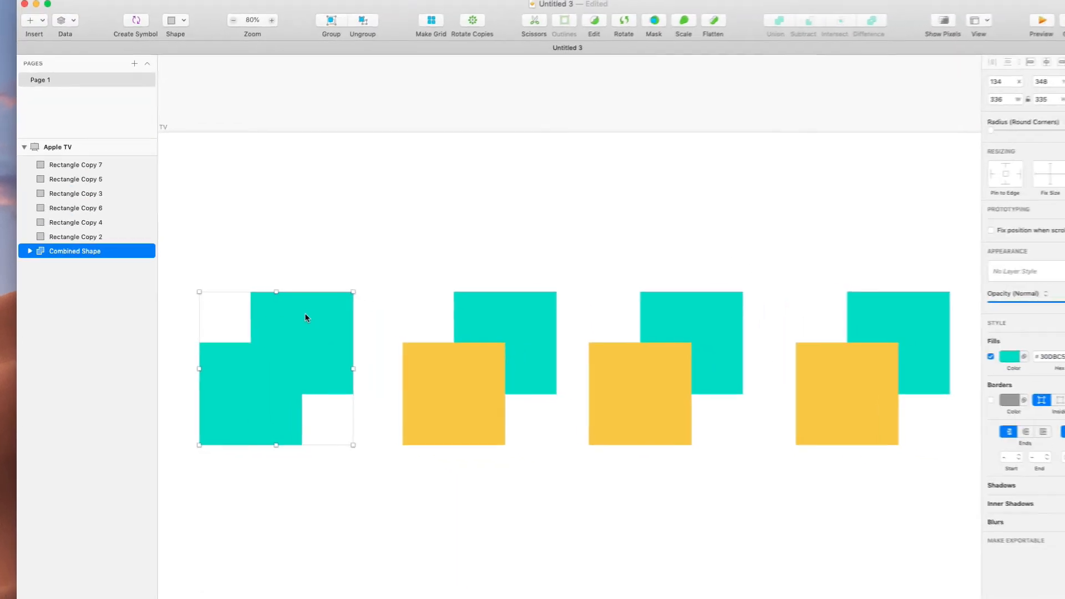
- Subtract the yellow square from the turquoise one in the second pair from the left
left_click_drag(394, 233, 492, 435)
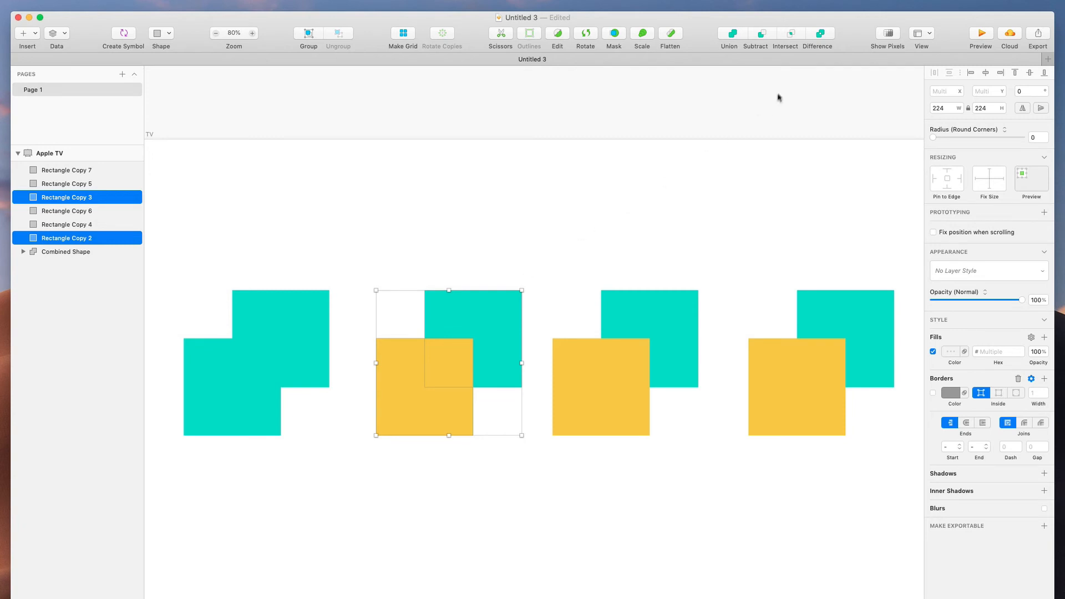
left_click(764, 35)
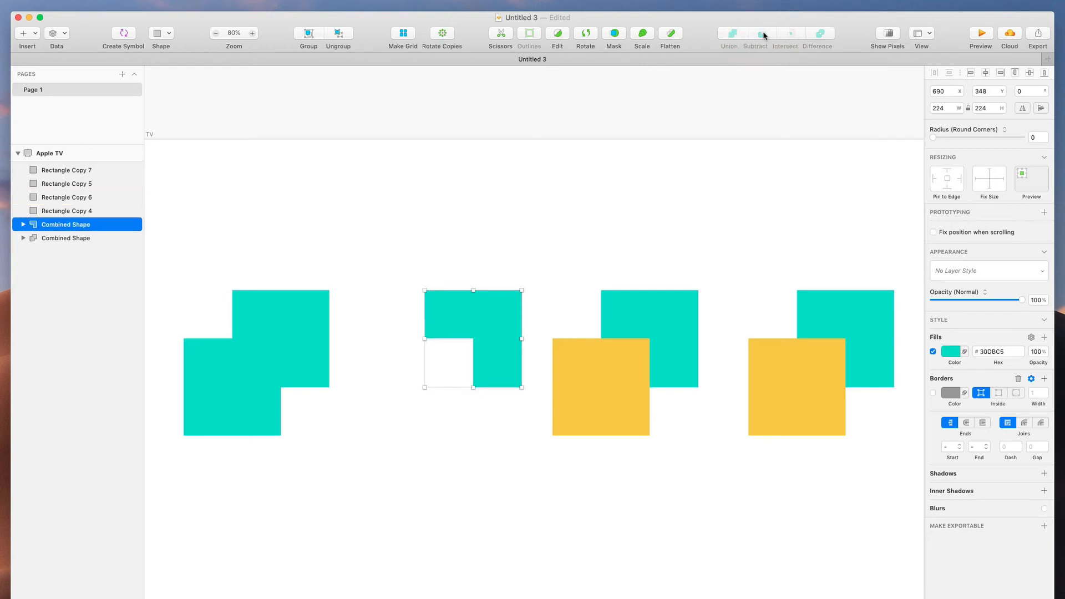
left_click(463, 270)
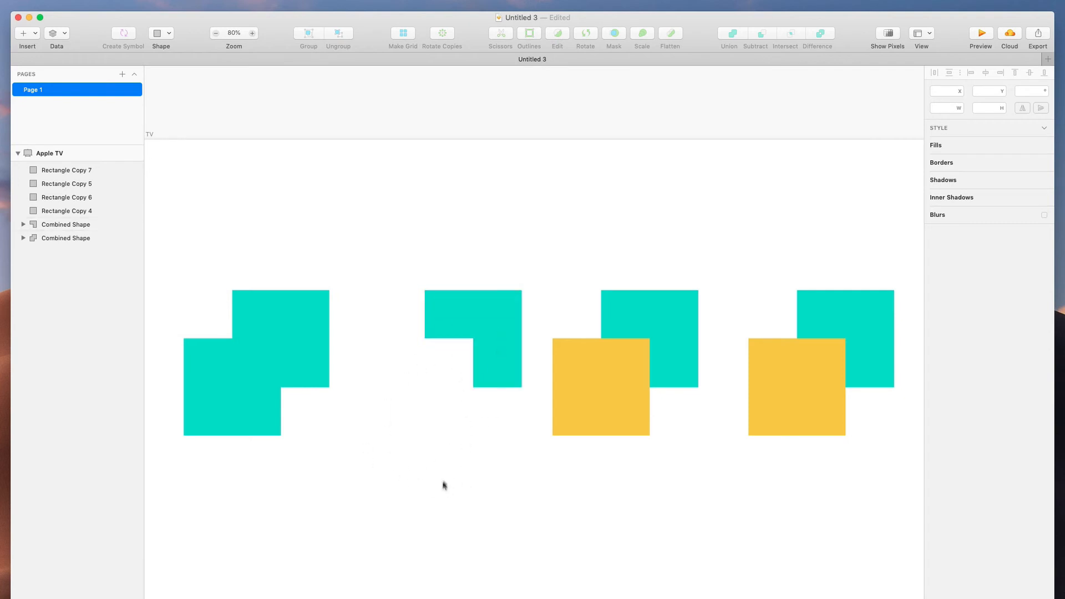
- Combine the turquoise and yellow squares of the third pair with an Intersect operation
left_click(615, 391)
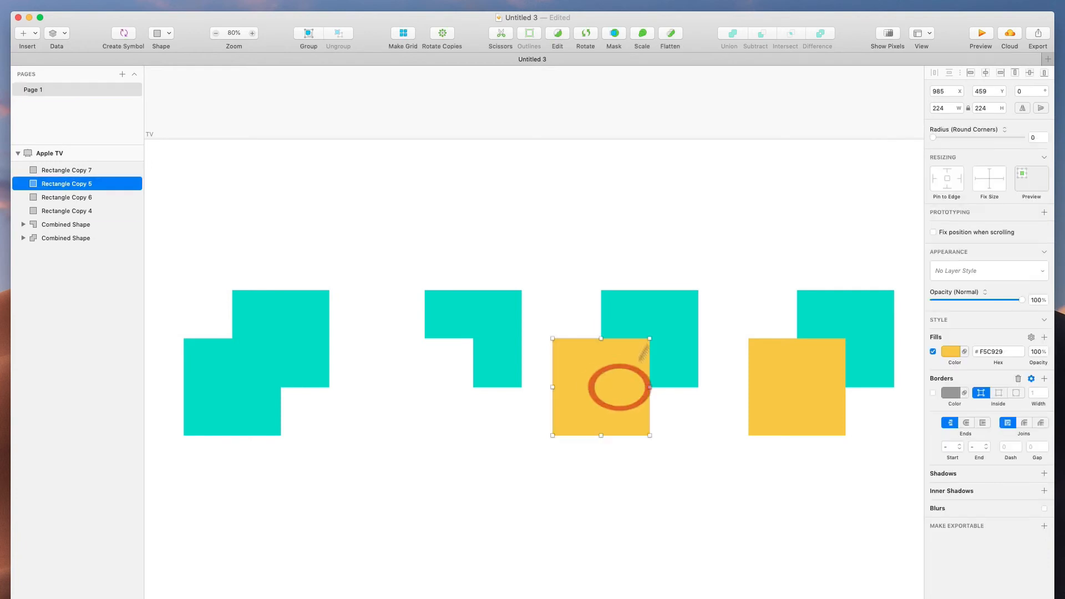
left_click(683, 326, "shift")
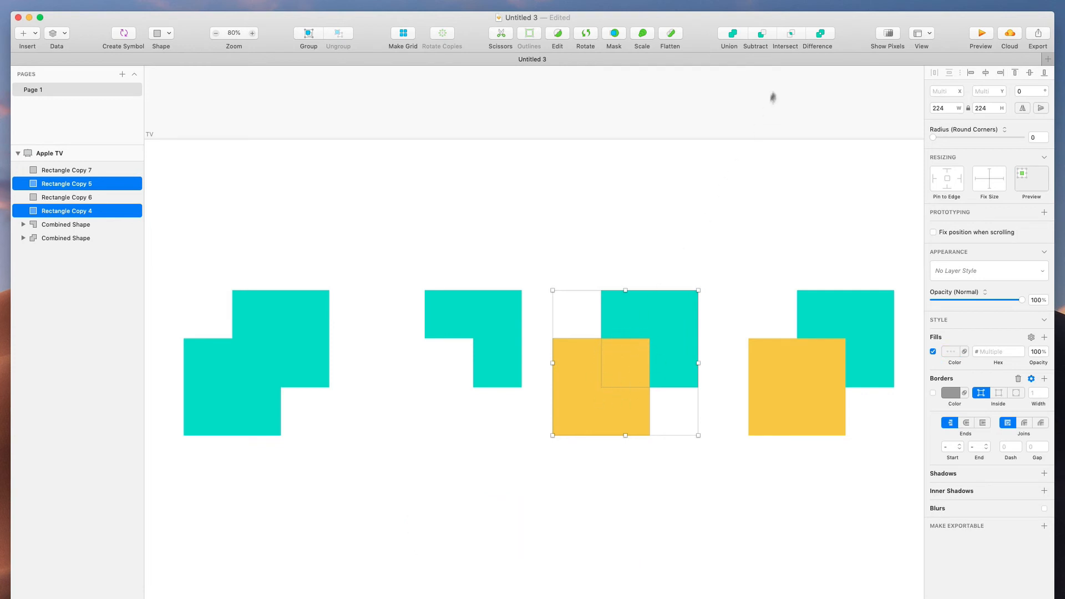
left_click(796, 34)
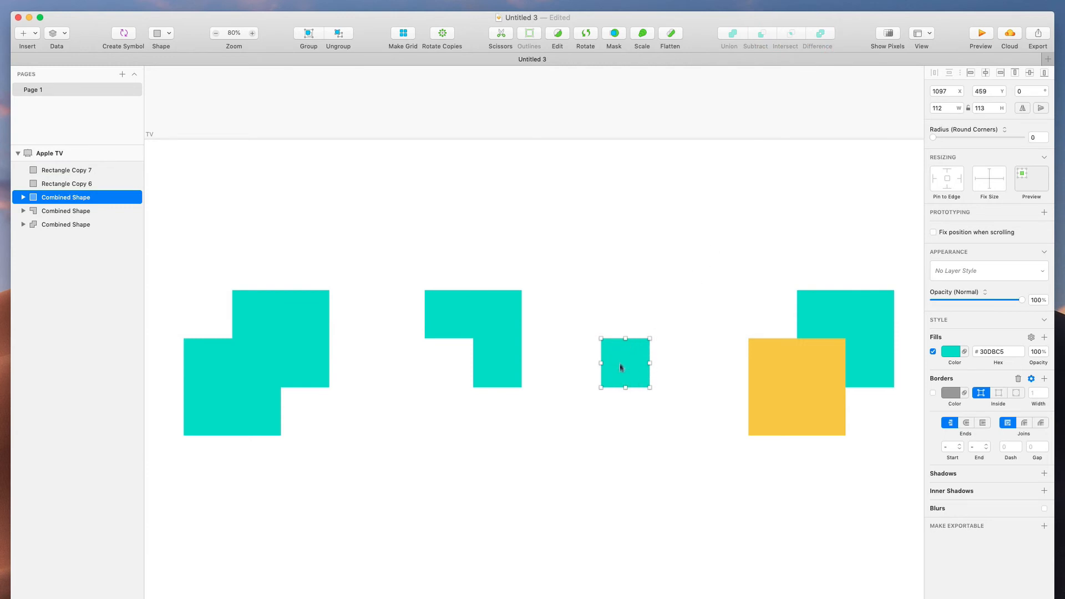
left_click(661, 298)
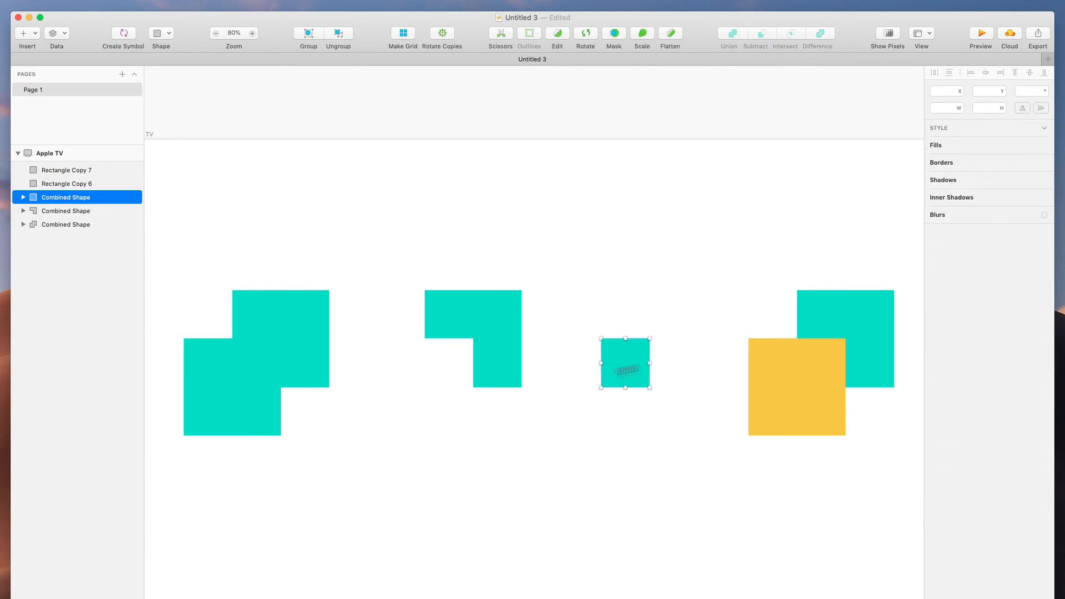
- Fit the small intersected square into the notch of the subtracted L-shape, and move it back out to the right
left_click_drag(636, 368, 460, 366)
left_click(437, 435)
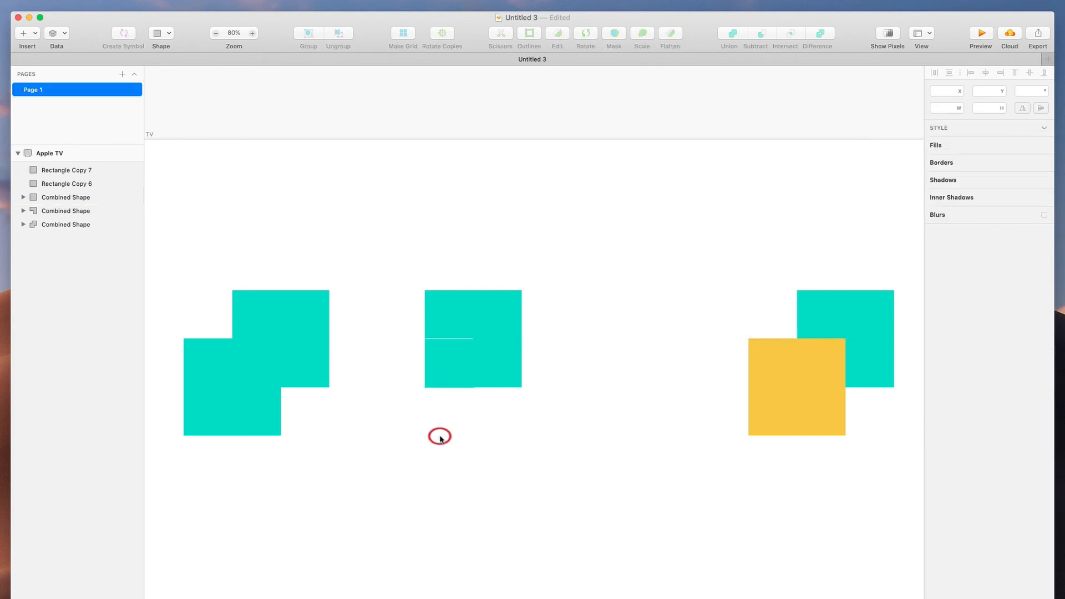
scroll(454, 390, "up", 5)
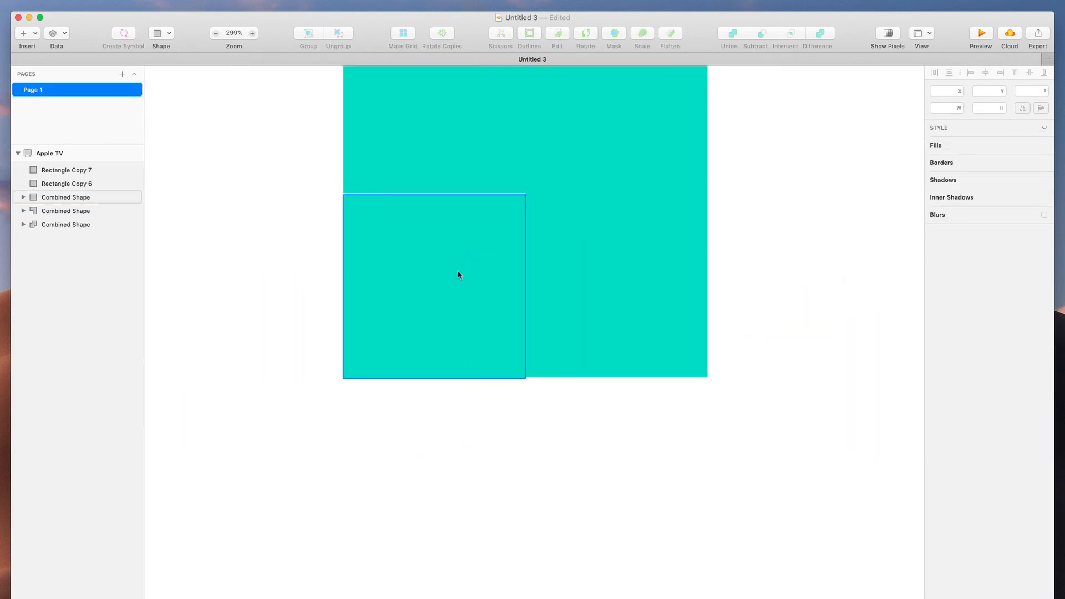
left_click_drag(459, 273, 458, 269)
scroll(458, 272, "down", 5)
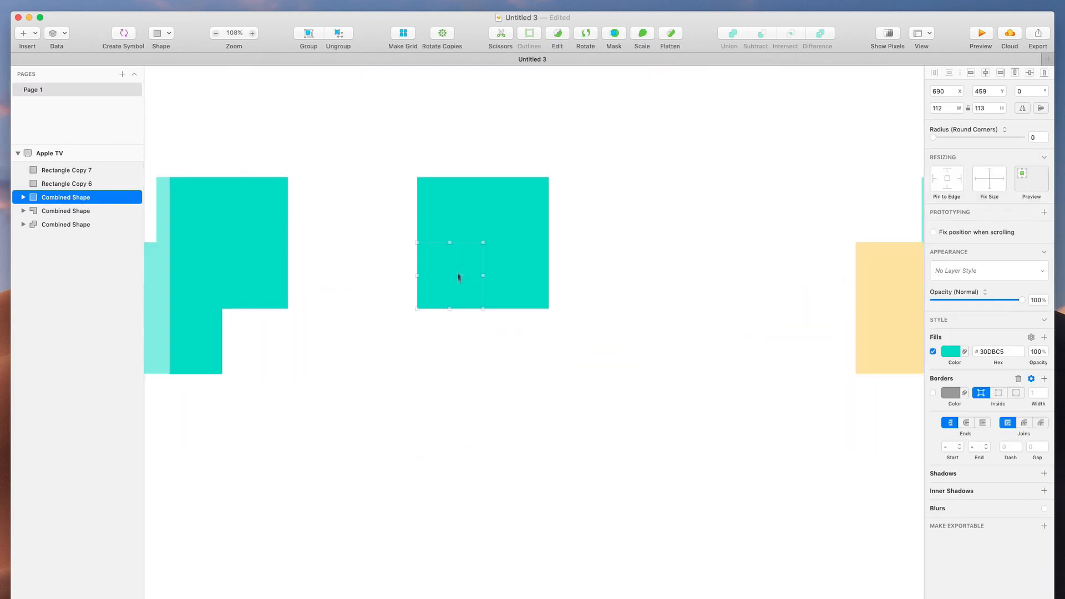
left_click(476, 374)
scroll(475, 375, "down", 3)
left_click_drag(453, 361, 572, 361)
left_click(601, 313)
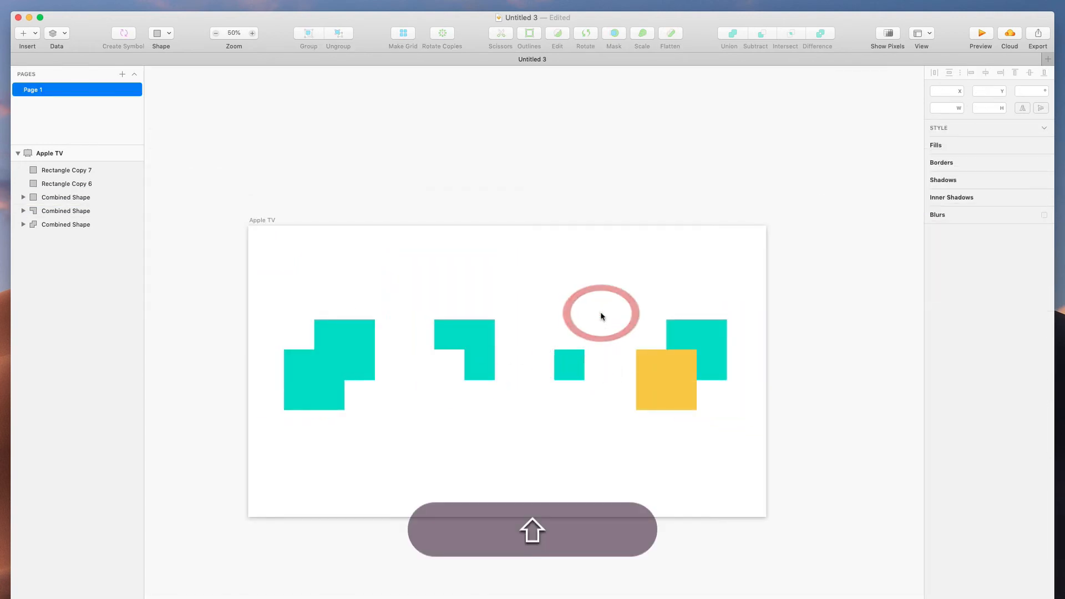
- Combine the turquoise and yellow squares of the rightmost pair with a Difference operation
left_click_drag(642, 297, 703, 405)
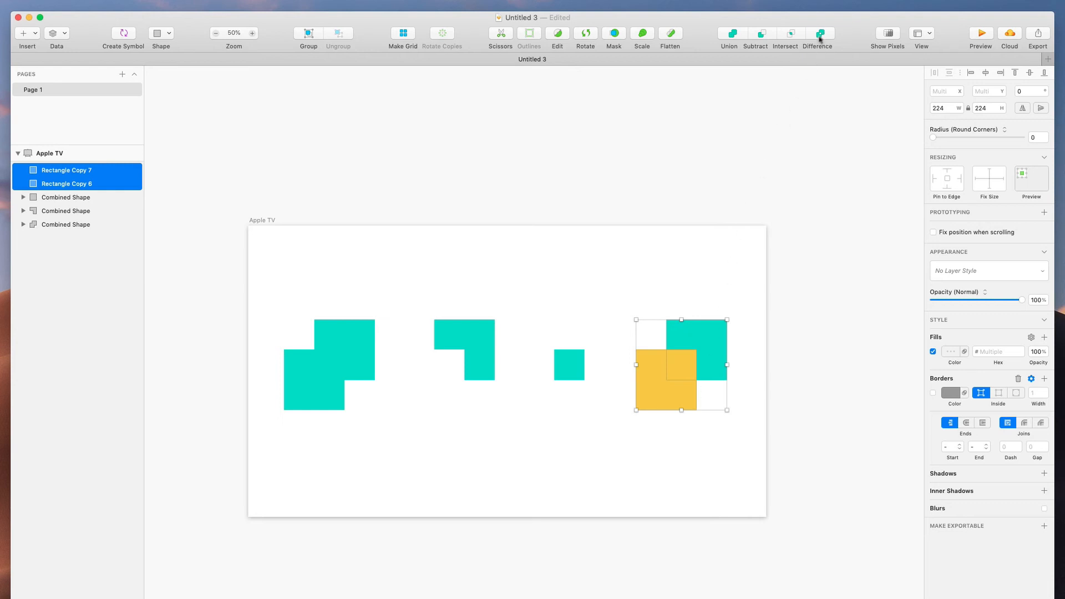
scroll(710, 299, "up", 5)
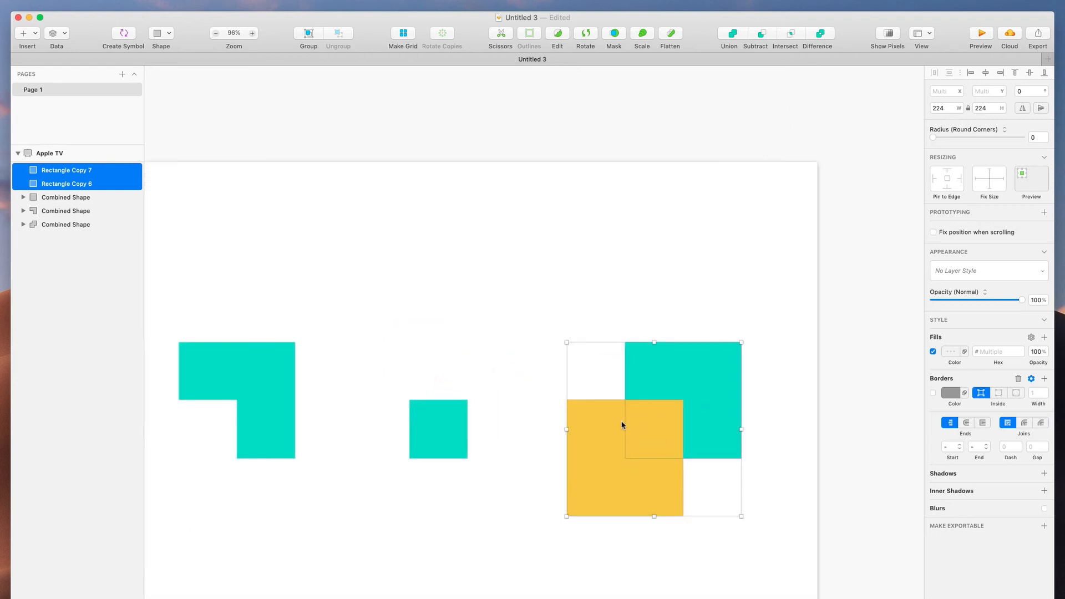
scroll(622, 426, "down", 5)
scroll(638, 388, "left", 3)
left_click(819, 34)
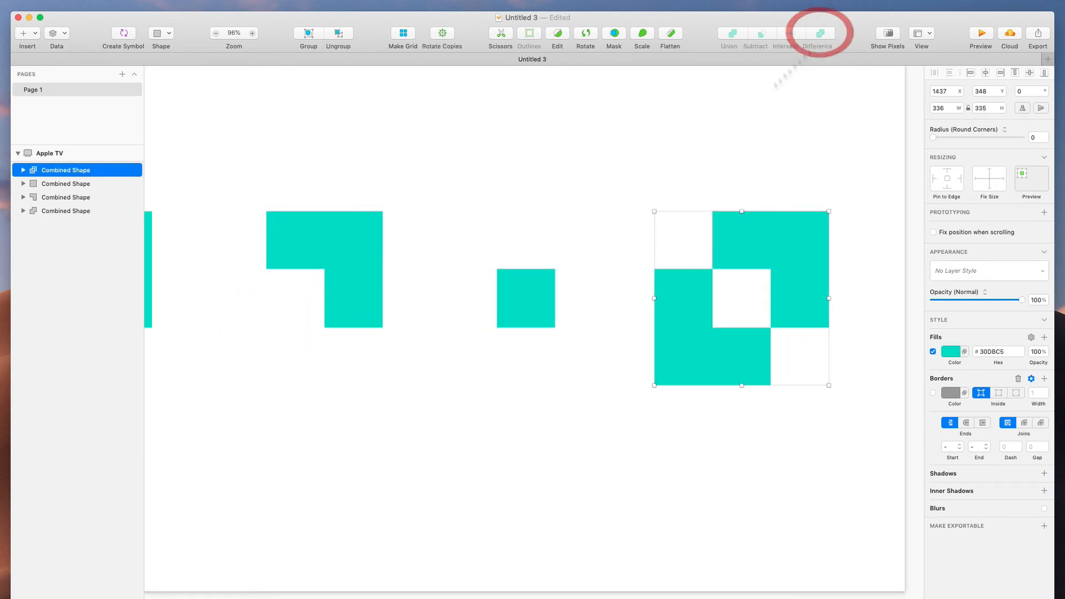
scroll(604, 187, "down", 5)
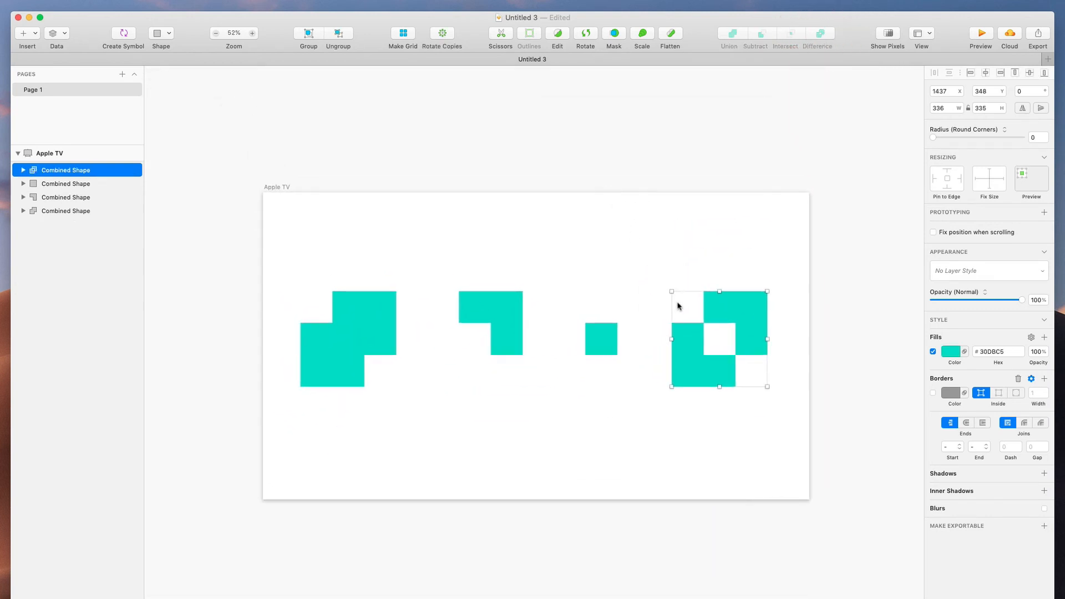
left_click(666, 276)
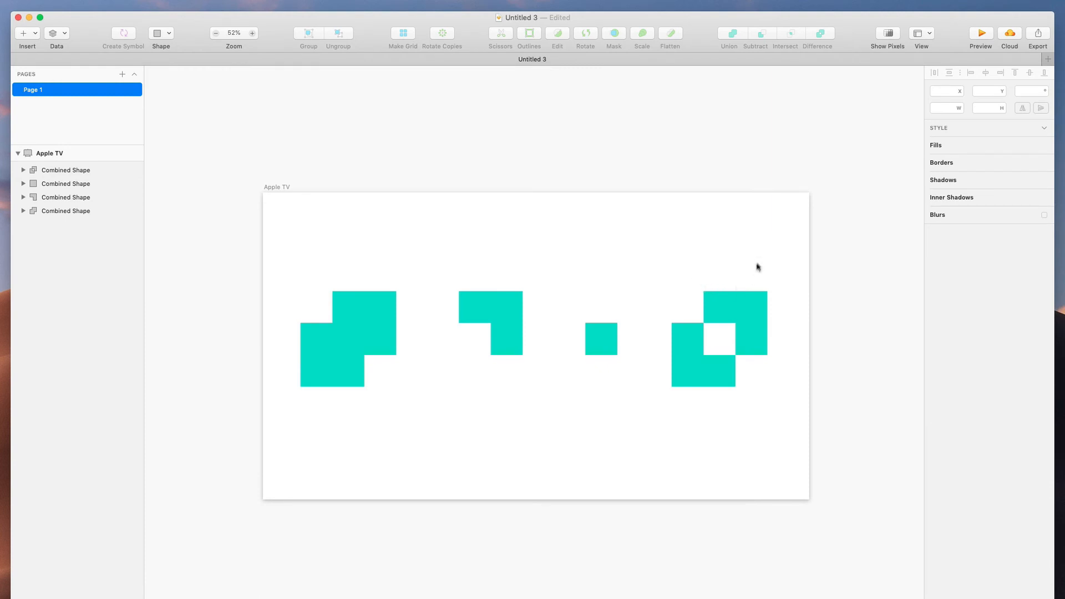
- Expand all four combined shapes in the layer list to show the rectangles they contain
left_click_drag(757, 265, 356, 413)
left_click(446, 437)
left_click(23, 198)
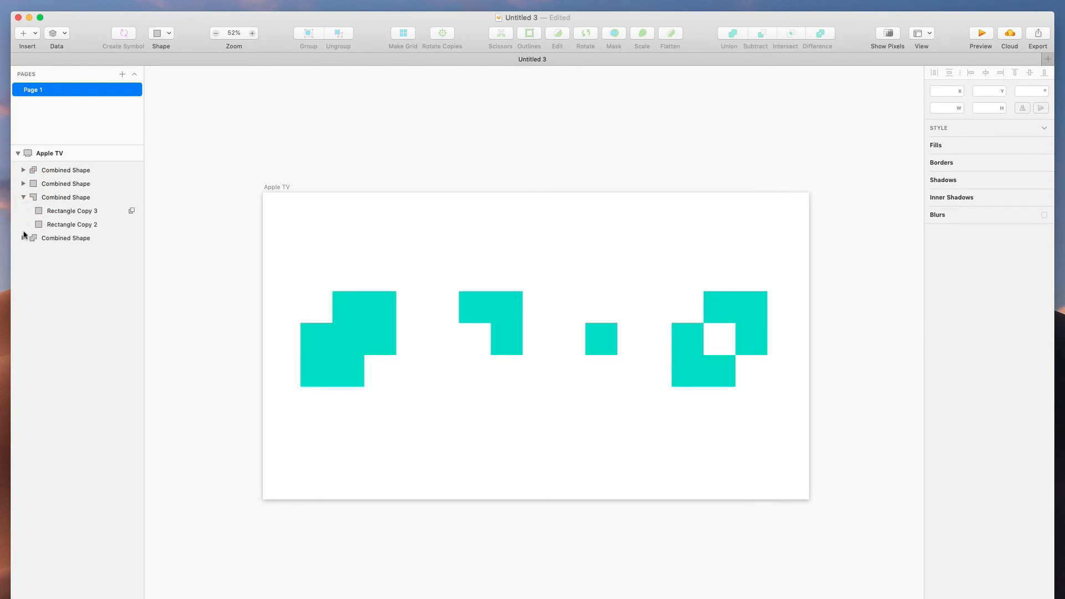
left_click(24, 239)
left_click(23, 184)
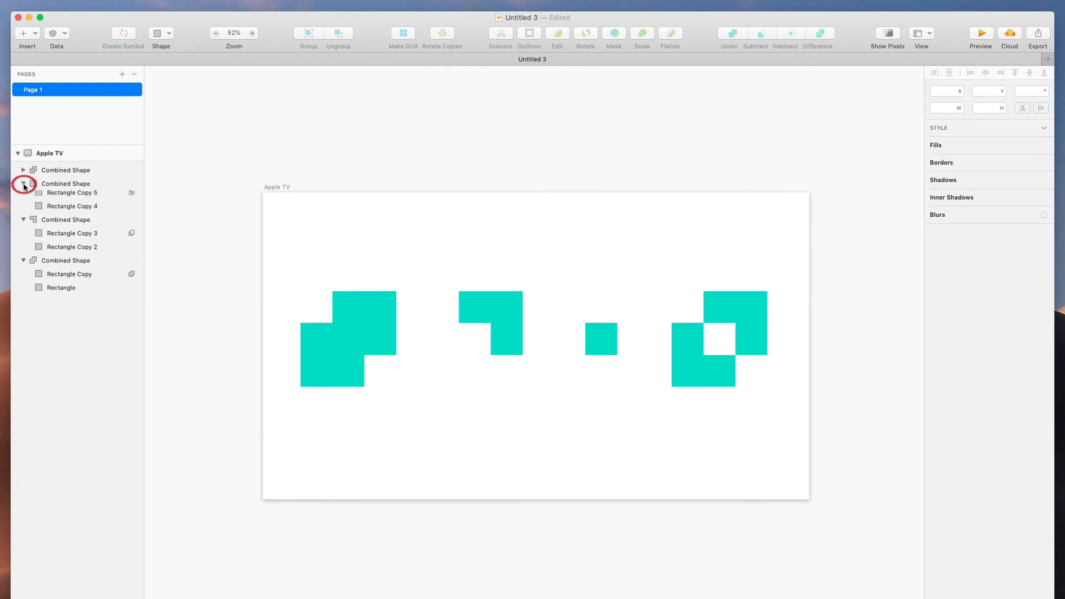
left_click(22, 170)
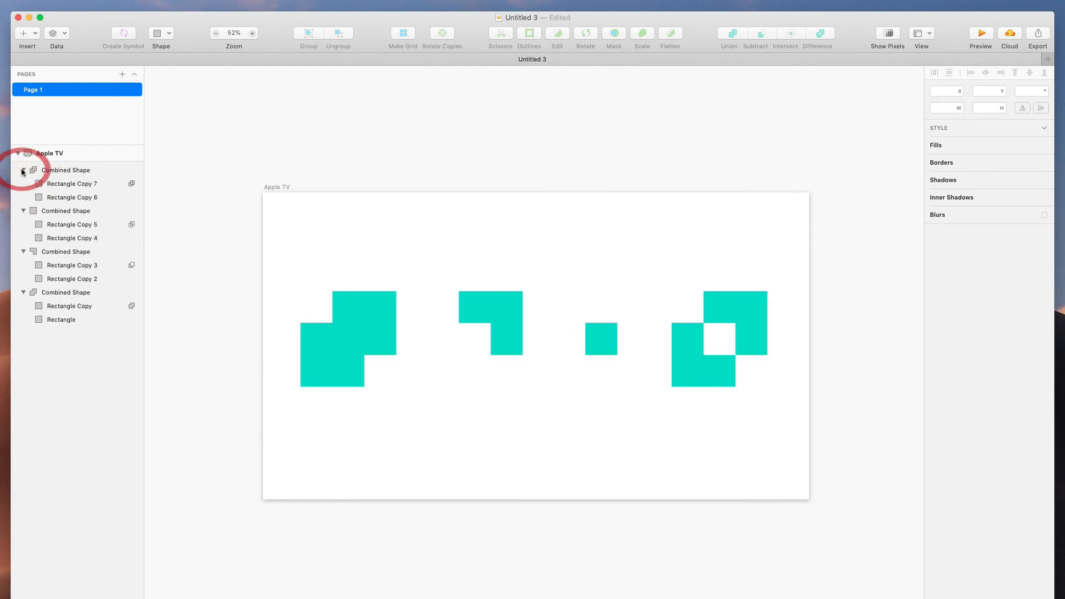
- Enlarge the lower-left square inside the Difference shape to about 307 × 307, and give it strongly rounded corners
left_click(67, 185)
scroll(718, 369, "up", 5)
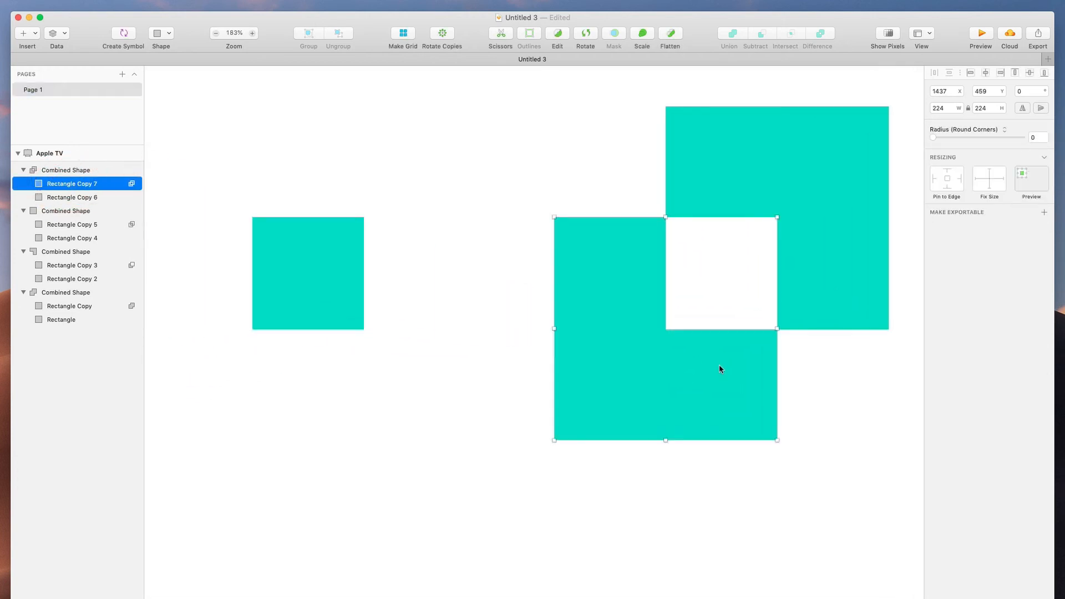
scroll(719, 369, "right", 5)
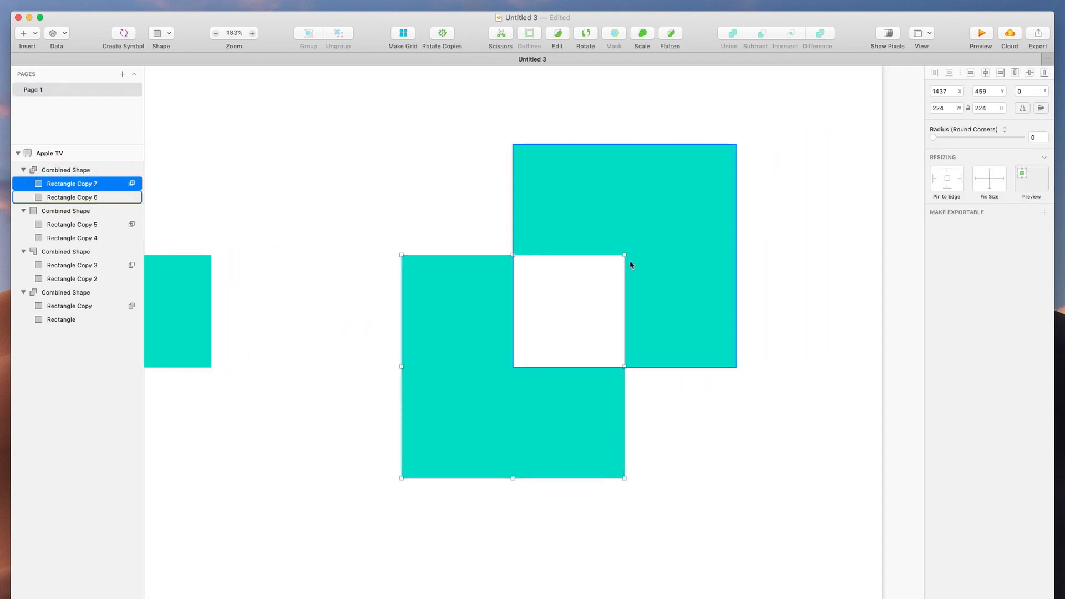
left_click_drag(625, 255, 707, 172)
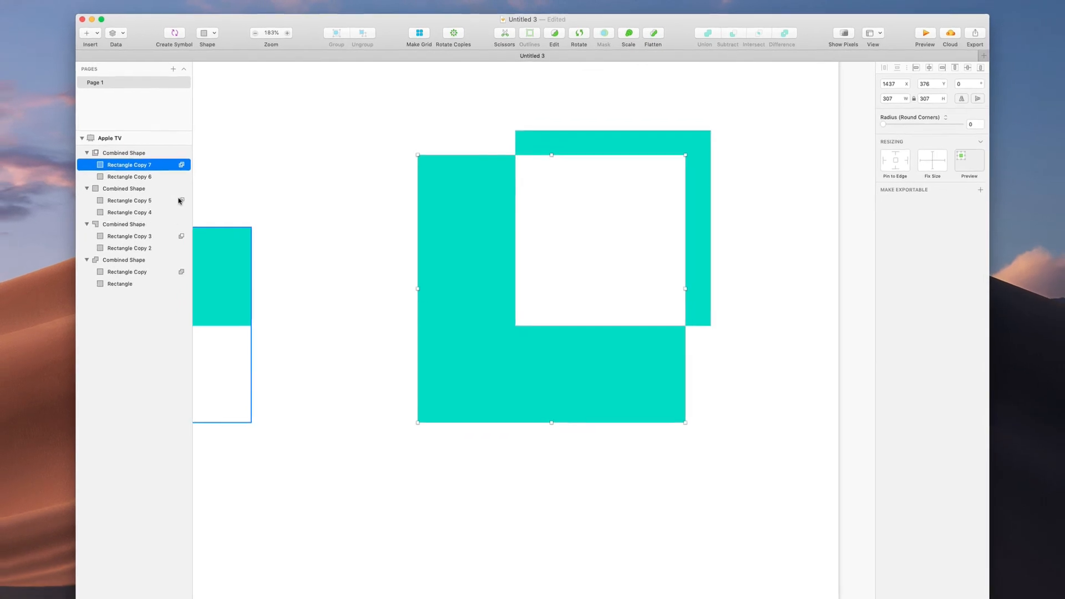
left_click_drag(883, 124, 916, 119)
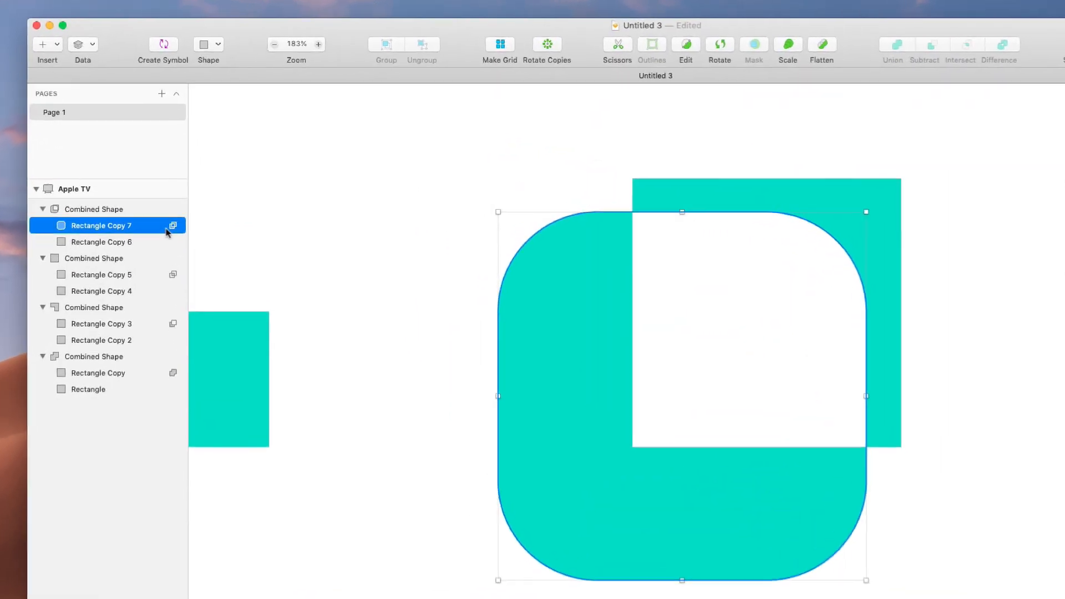
- Try a Union of the two rectangles nested inside the Difference shape, and undo it
left_click(158, 242)
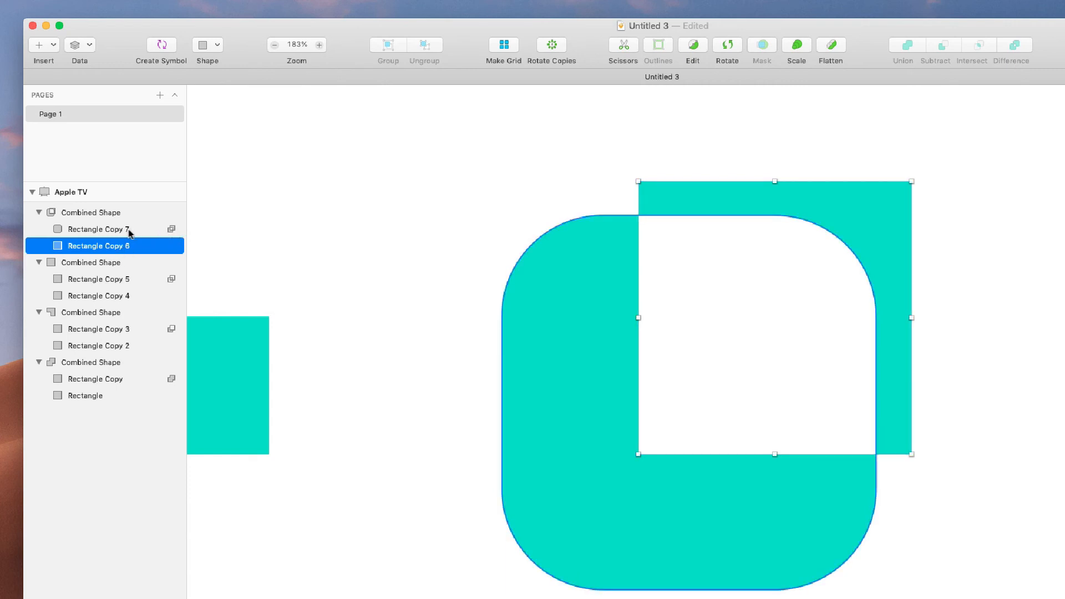
left_click(126, 232, "shift")
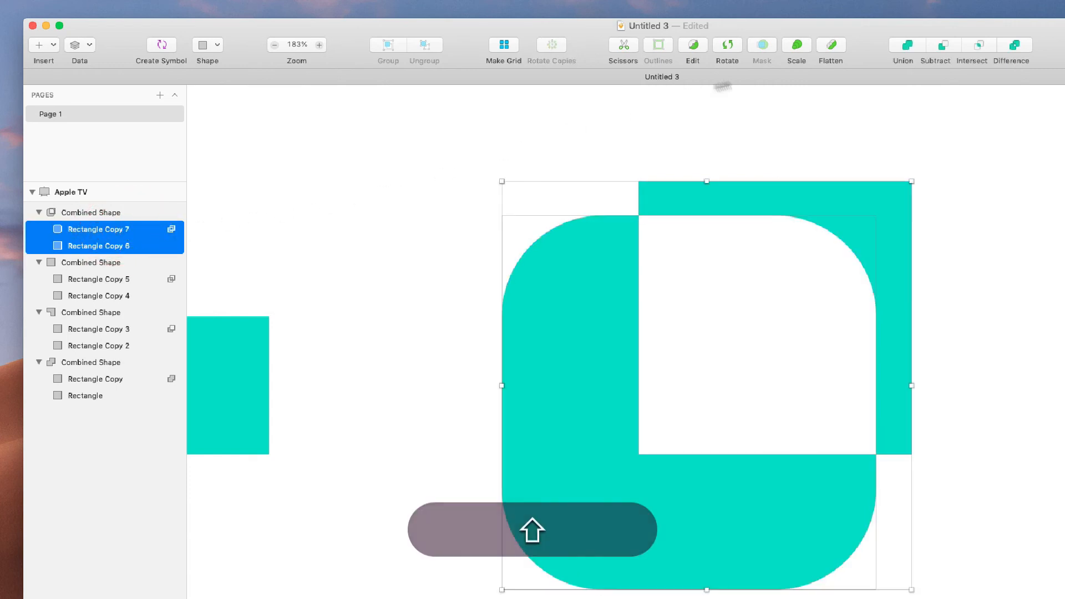
left_click(911, 48)
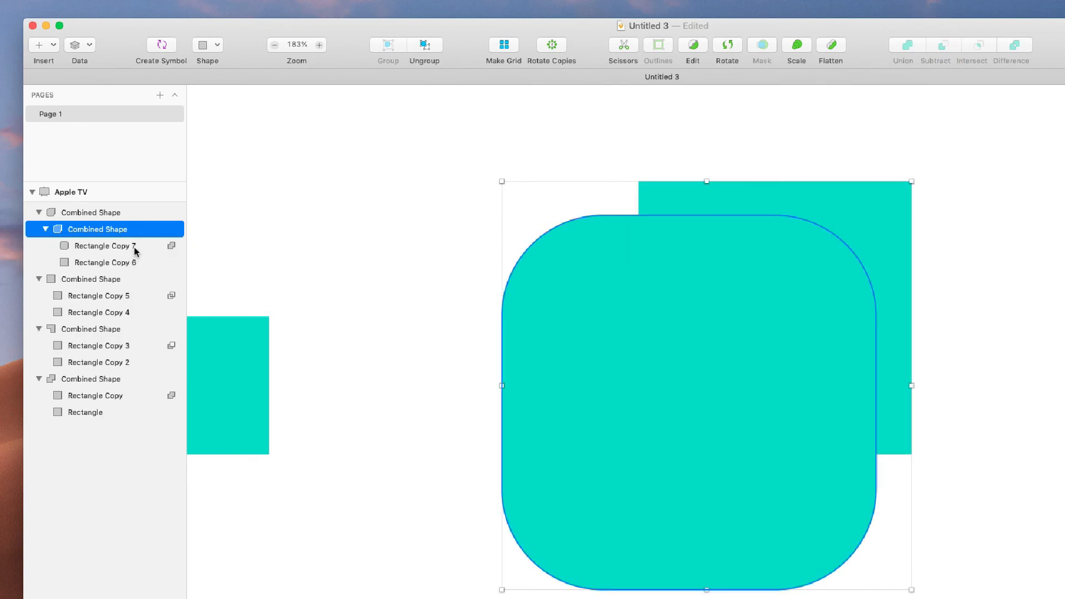
key("super+z")
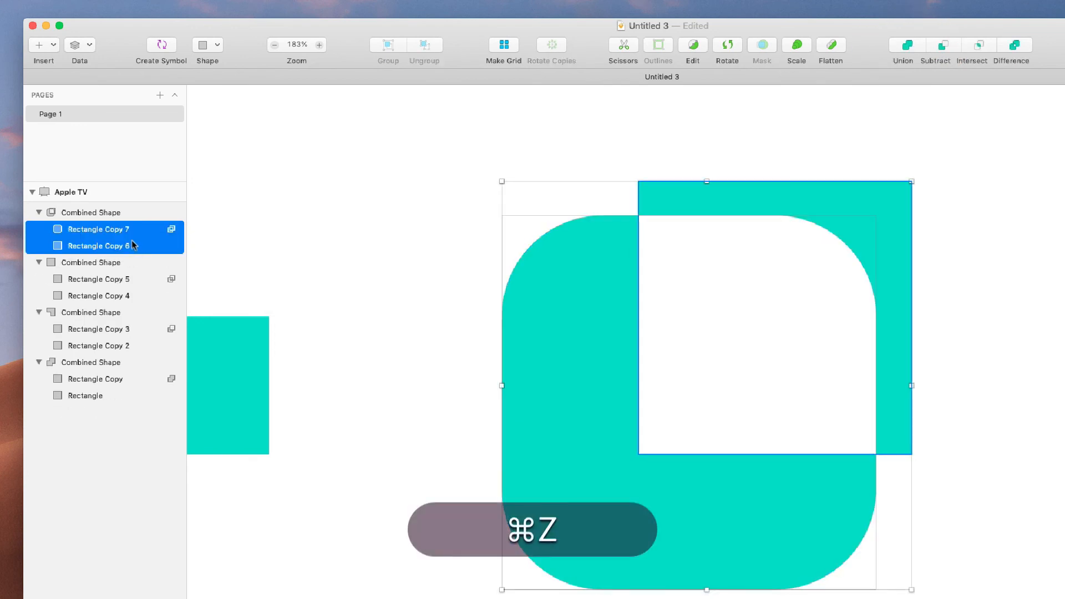
- Try taking the rounded rectangle out of its combined shape and shifting it down and to the left, and undo both changes
left_click(111, 229)
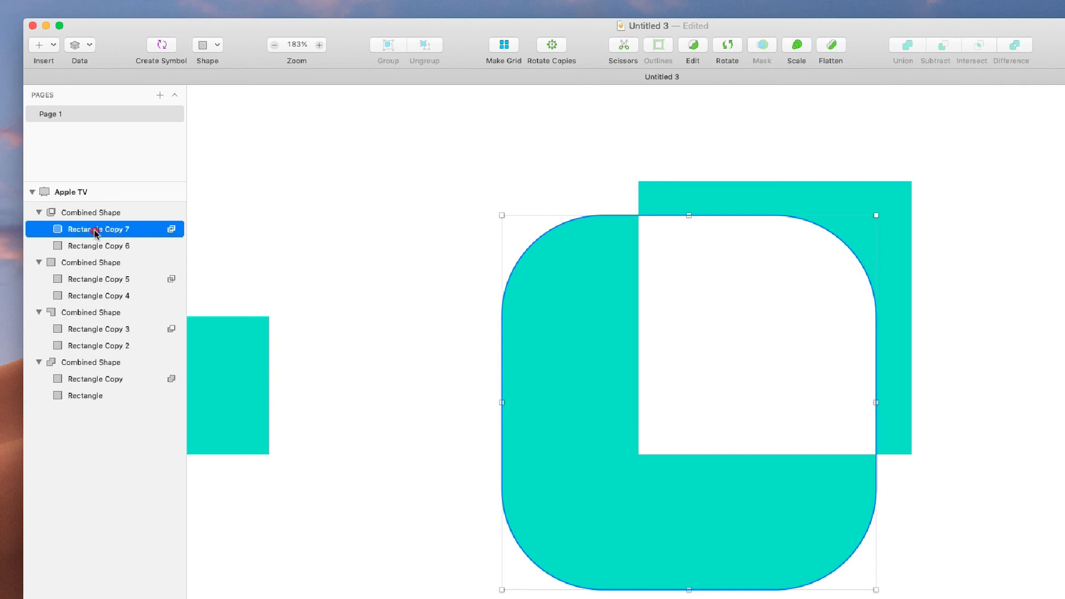
left_click_drag(96, 231, 82, 207)
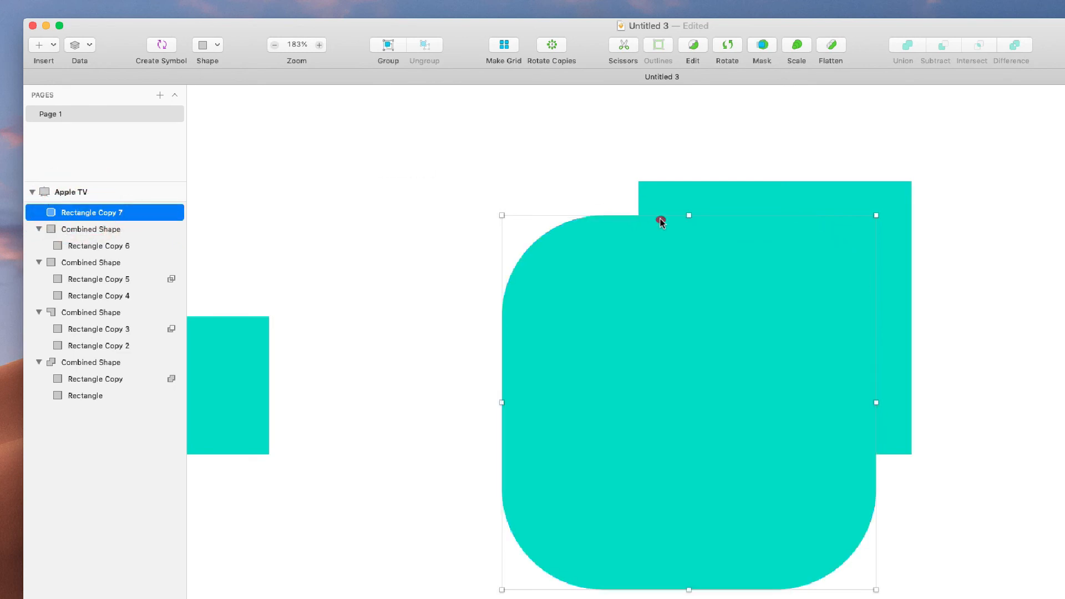
left_click_drag(609, 262, 549, 331)
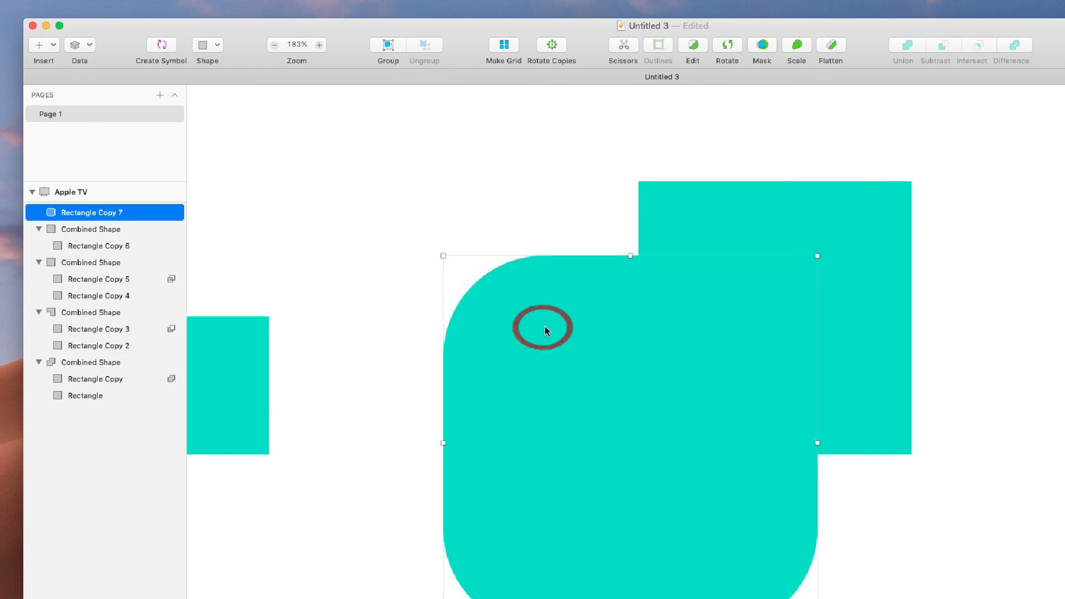
scroll(655, 350, "down", 5)
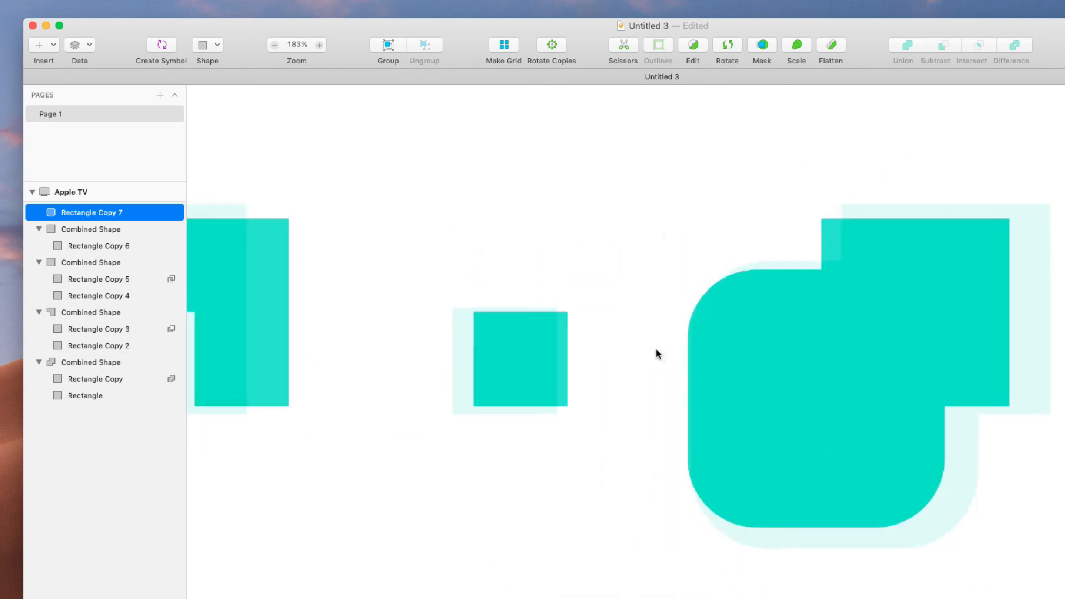
key("super+z")
key("super+z")
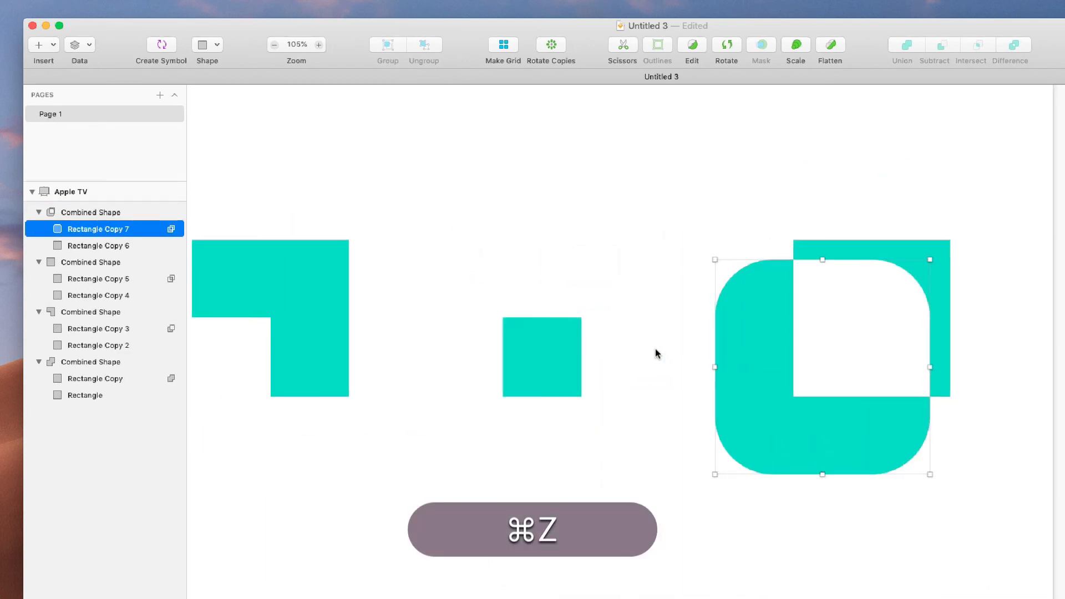
- Move the whole Difference shape over the small Intersect square so that the square sits inside its cut-out
scroll(590, 305, "left", 3)
scroll(590, 305, "down", 4)
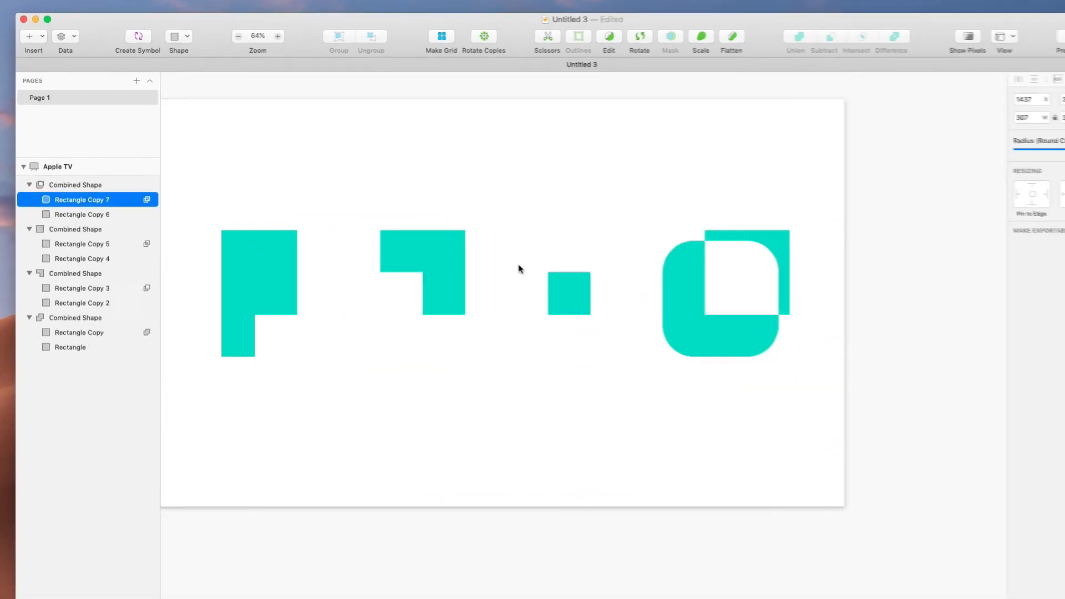
scroll(519, 269, "left", 3)
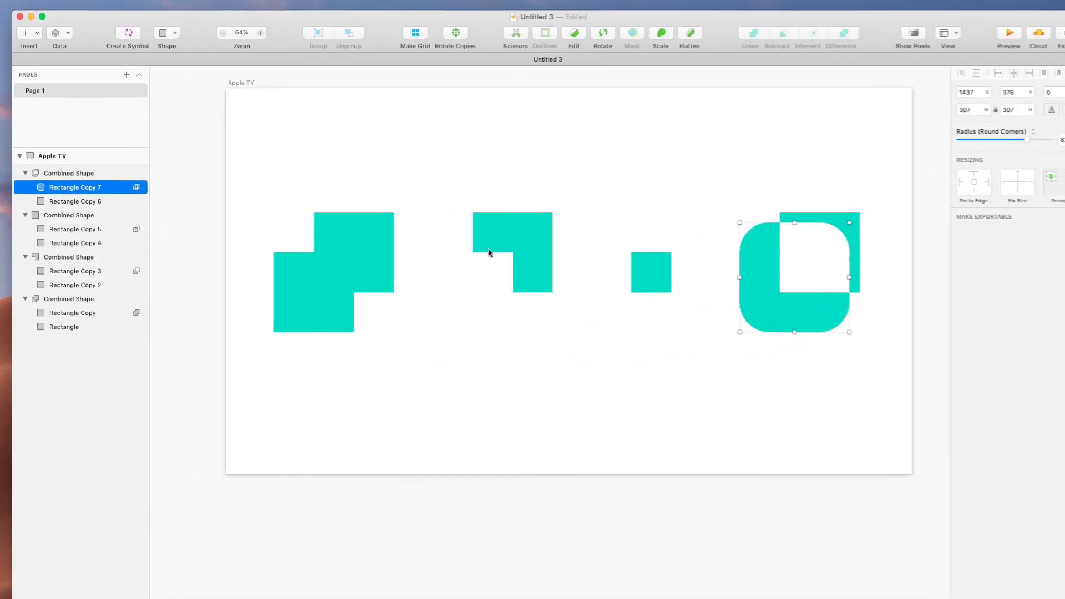
left_click(753, 165)
left_click_drag(920, 161, 783, 373)
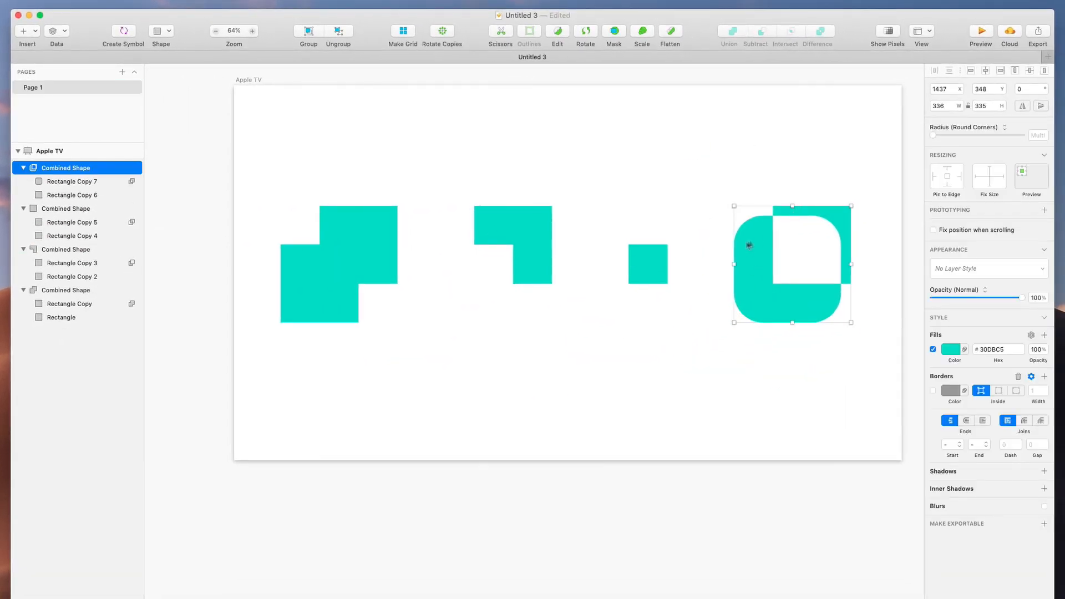
left_click_drag(749, 245, 591, 261)
- Move the Subtract shape to the upper right of the Difference shape and the Union shape to its lower left
left_click(524, 240)
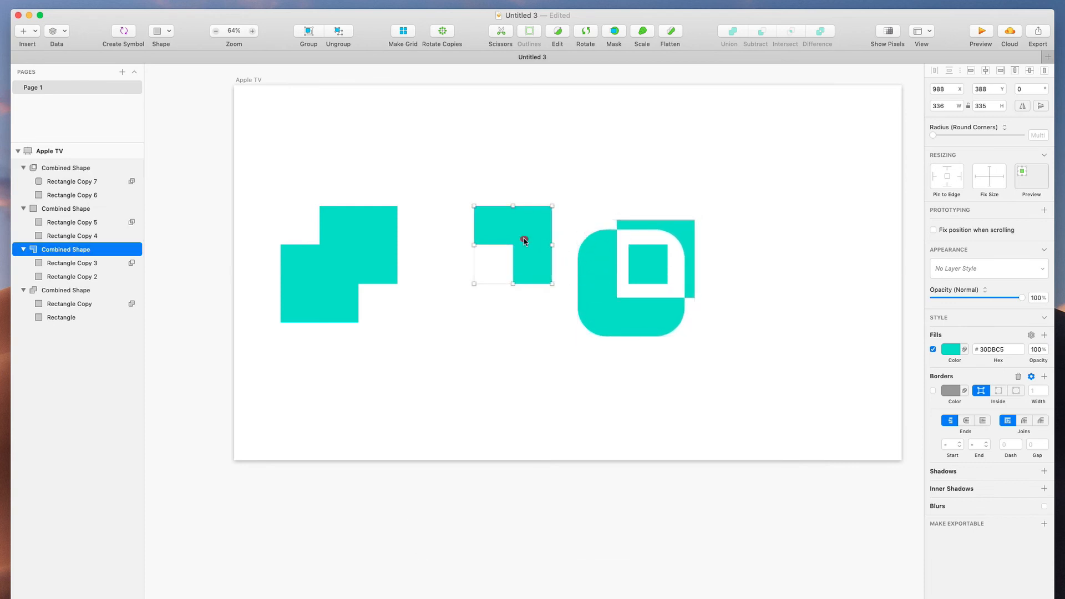
left_click_drag(525, 240, 720, 201)
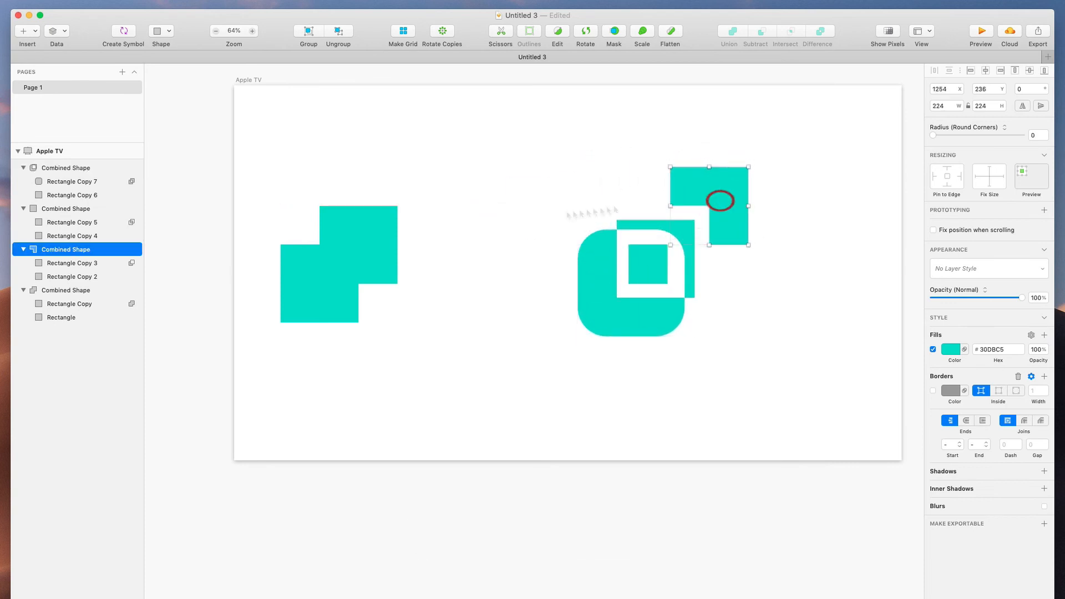
left_click_drag(377, 249, 548, 288)
- Combine all four combined shapes into one with Union, and shift the result slightly up and to the left
left_click_drag(787, 117, 482, 363)
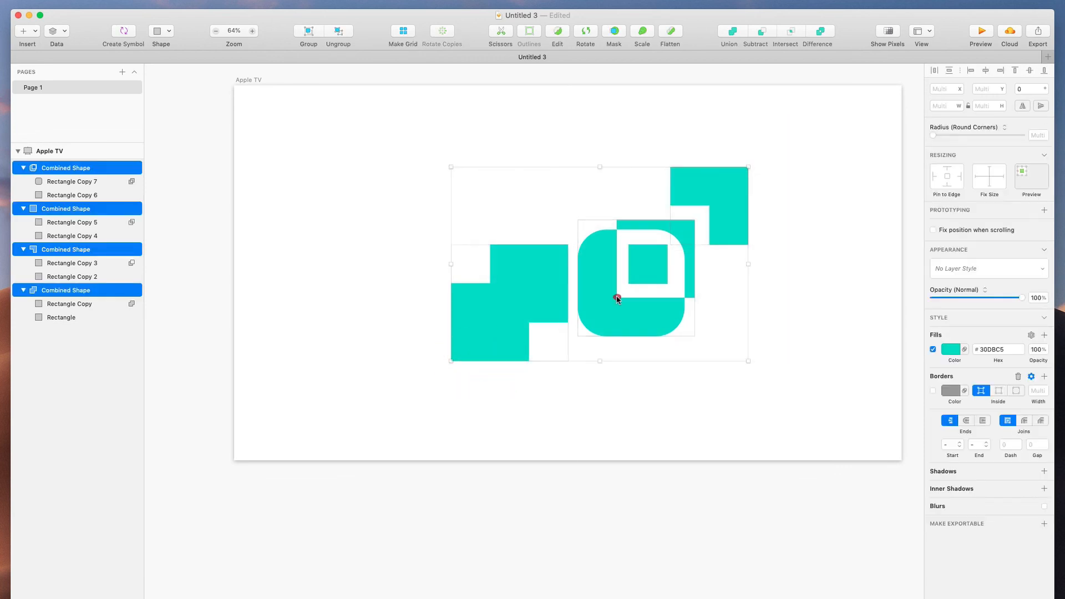
left_click_drag(617, 297, 562, 290)
left_click_drag(483, 111, 466, 142)
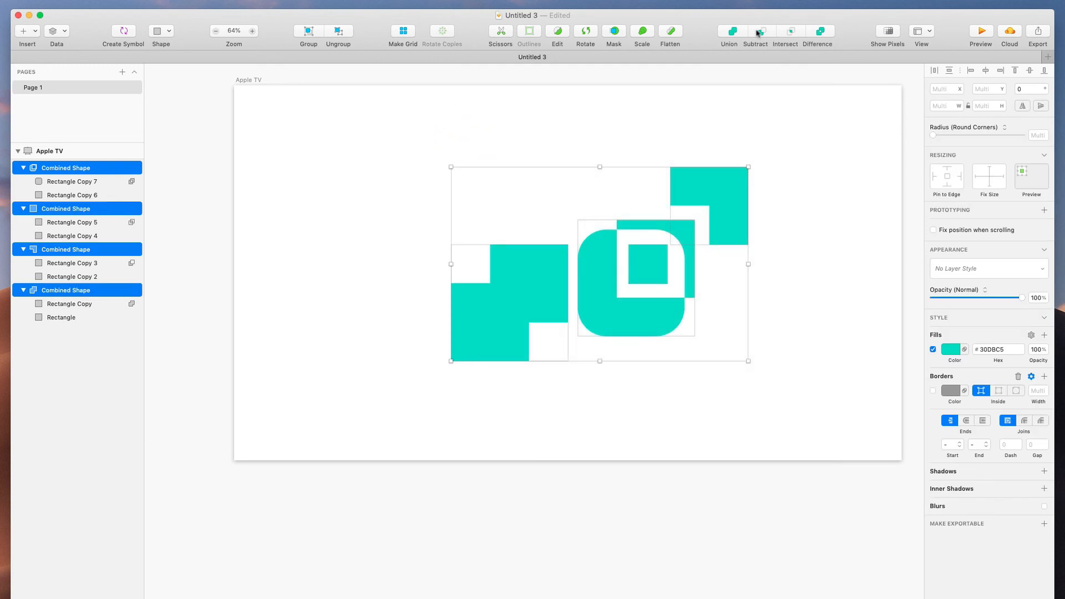
left_click(733, 32)
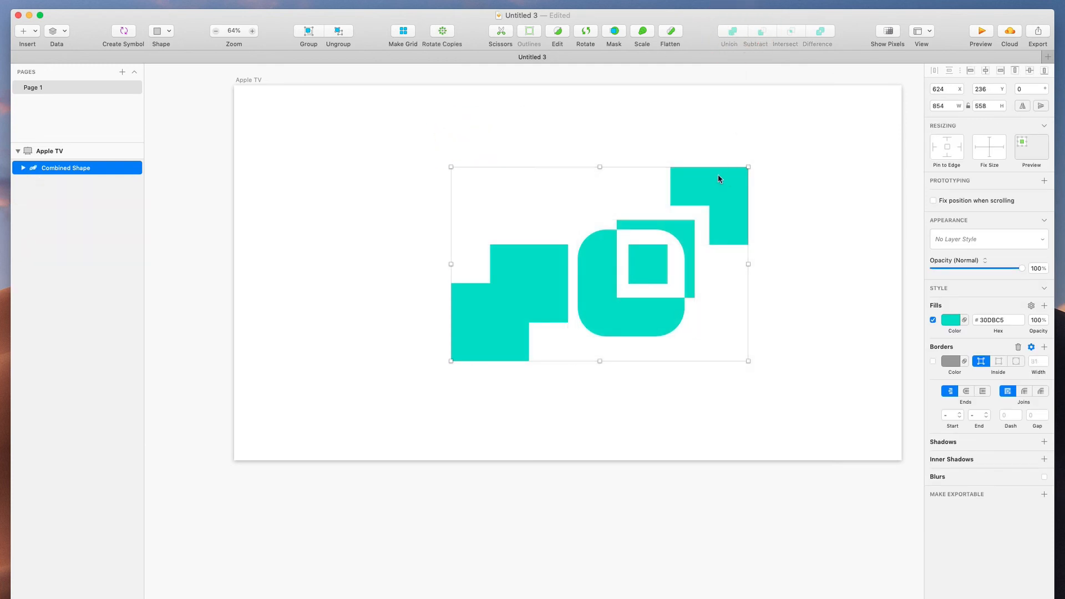
mouse_move(718, 178)
left_mouse_down()
mouse_move(700, 169)
mouse_move(712, 167)
left_mouse_up()
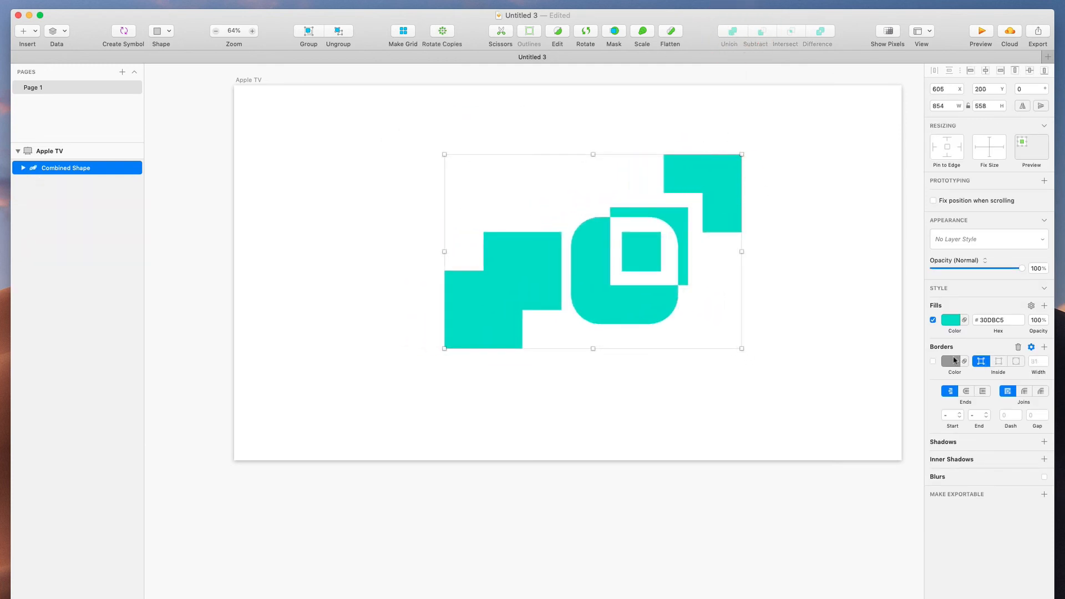
- Fill the combined shape with the orange-to-dark-blue linear gradient preset, running diagonally from its upper-right part to its lower-left corner
key("super+2")
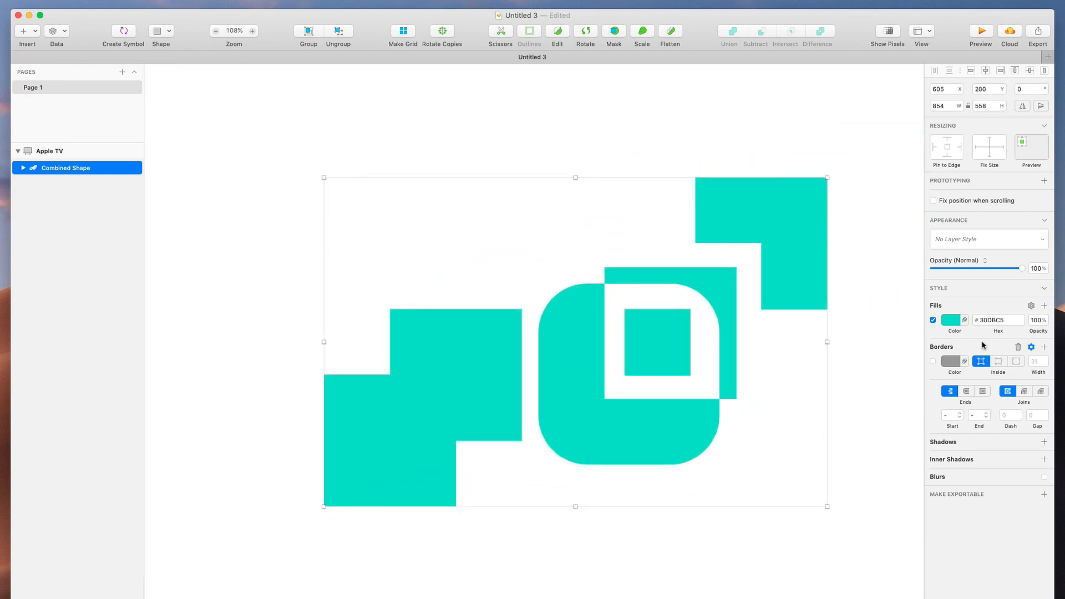
left_click(953, 323)
left_click(963, 344)
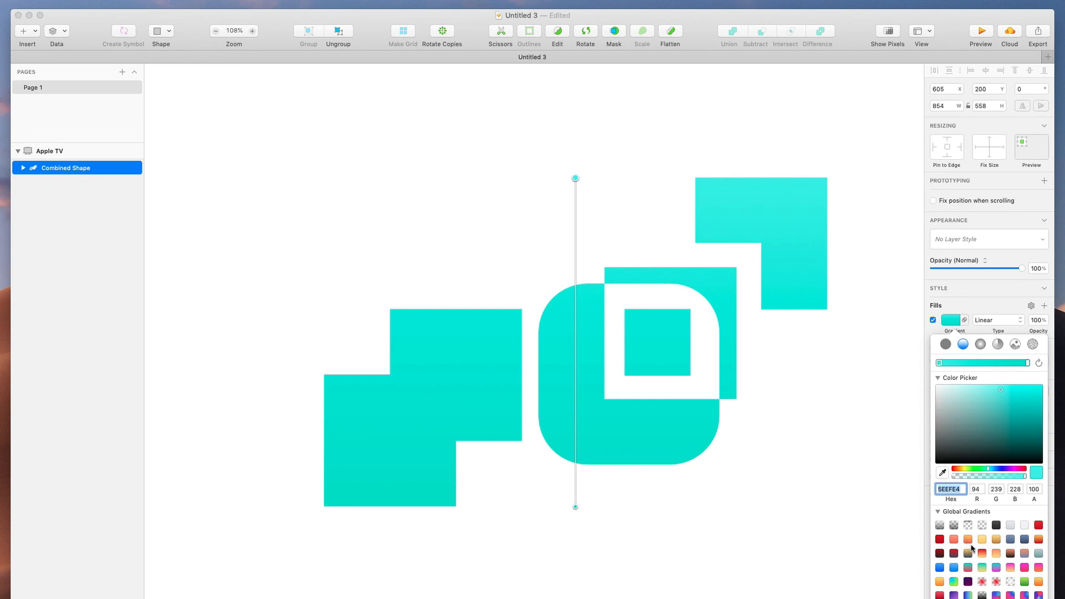
left_click(968, 553)
left_click_drag(577, 175, 786, 198)
left_click_drag(575, 502, 350, 492)
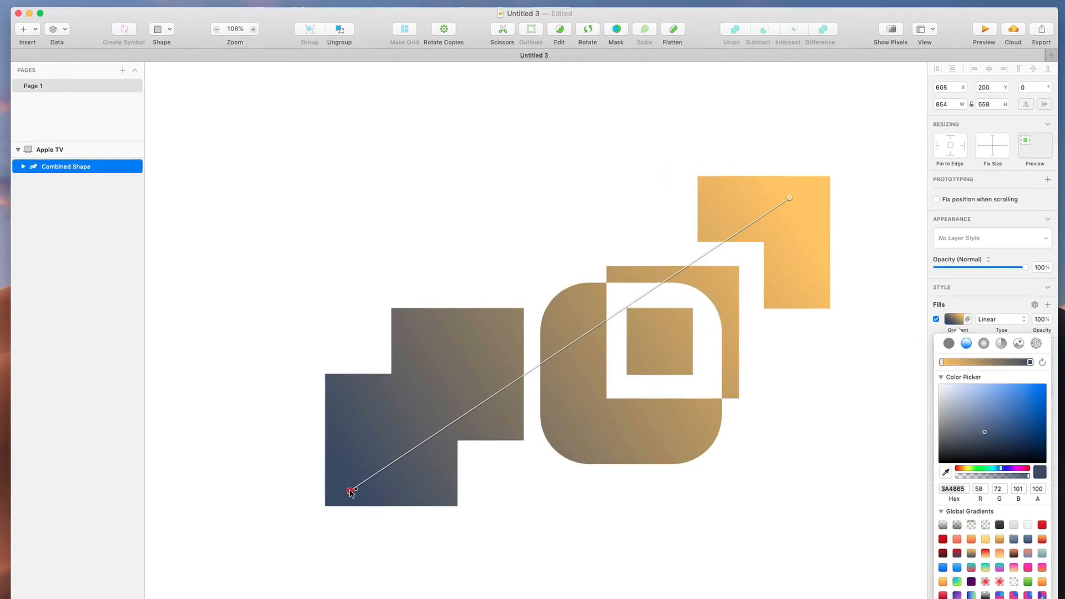
left_click(526, 193)
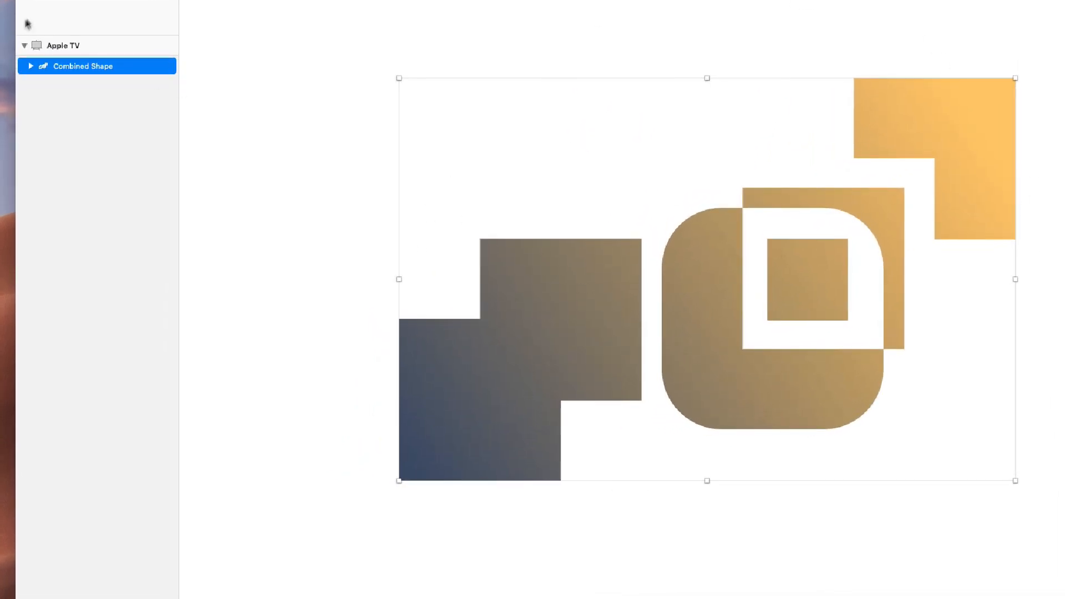
- Expand the outer combined shape in the layer list and collapse the four combined shapes nested inside it
left_click(30, 66)
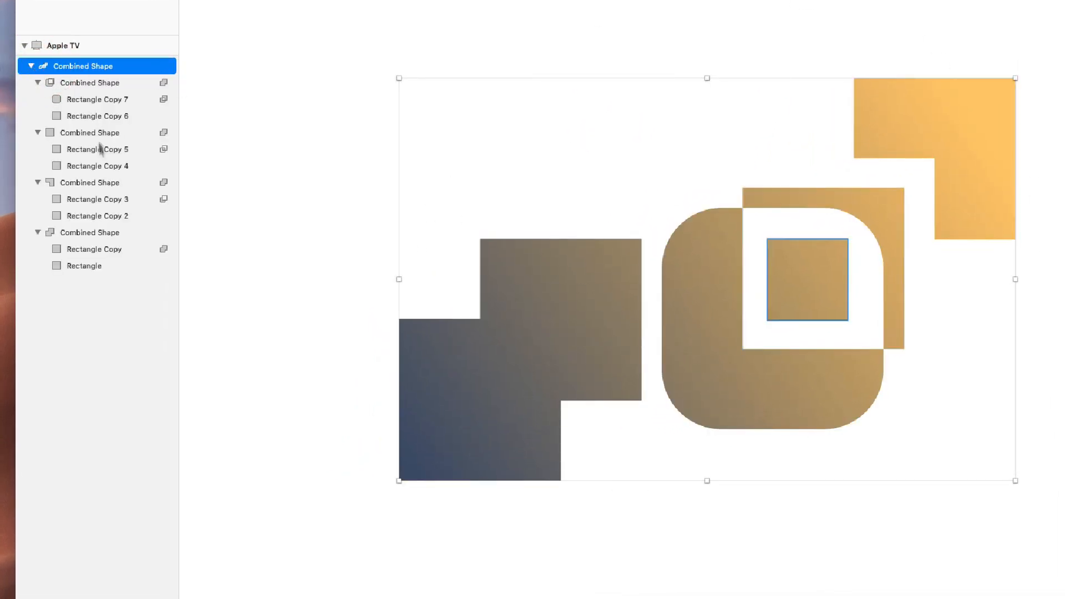
left_click(38, 82)
left_click(38, 99)
left_click(37, 116)
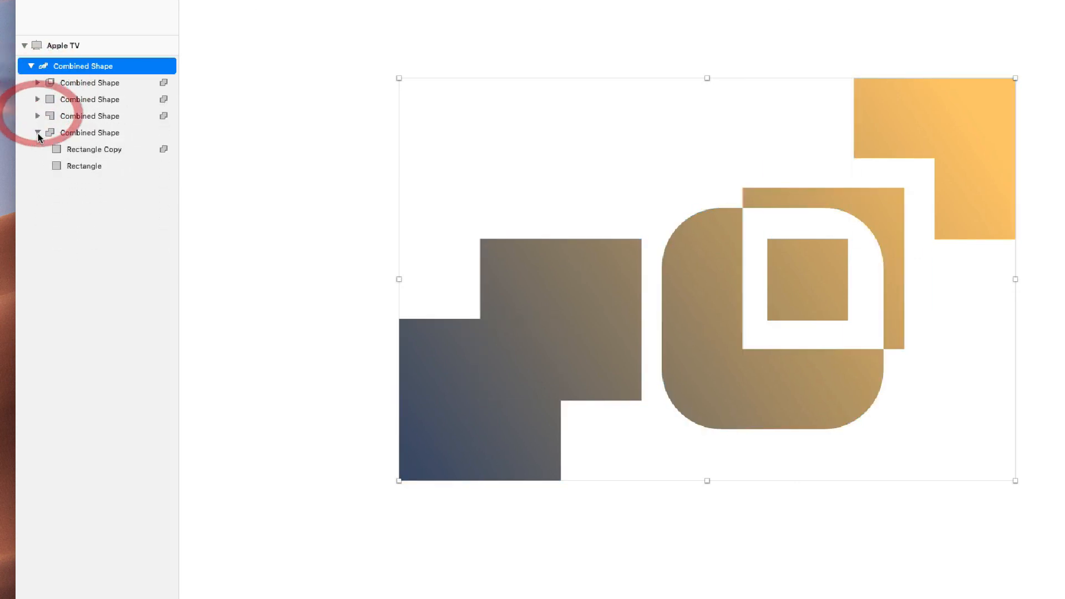
left_click(38, 133)
- Switch the nested rounded shape's boolean operation from Union to Subtract, to Intersect, and finally to Difference
left_click(93, 100)
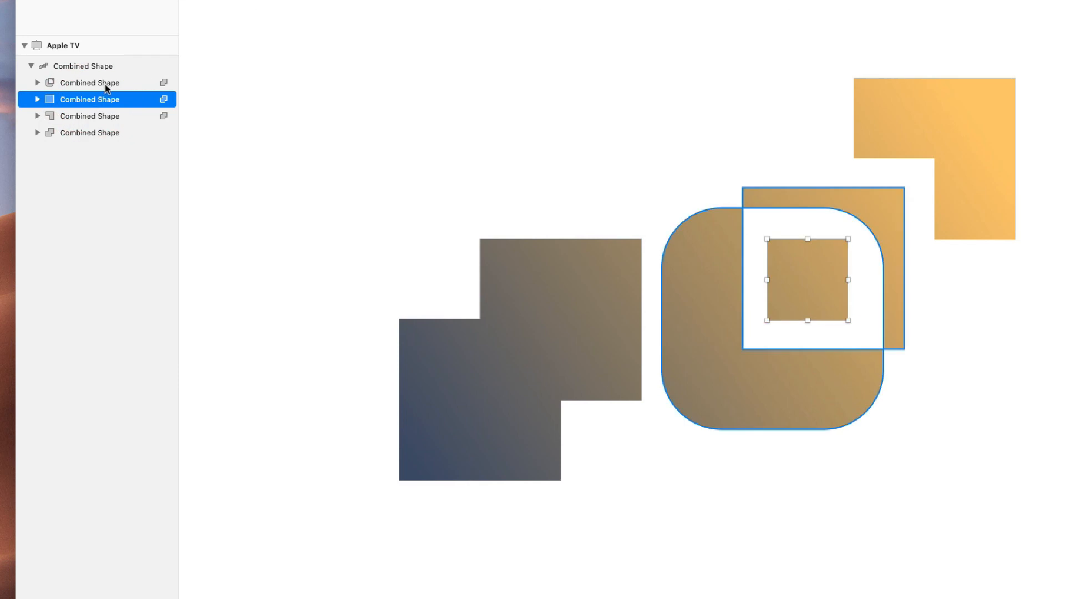
left_click(107, 85)
left_click(164, 85)
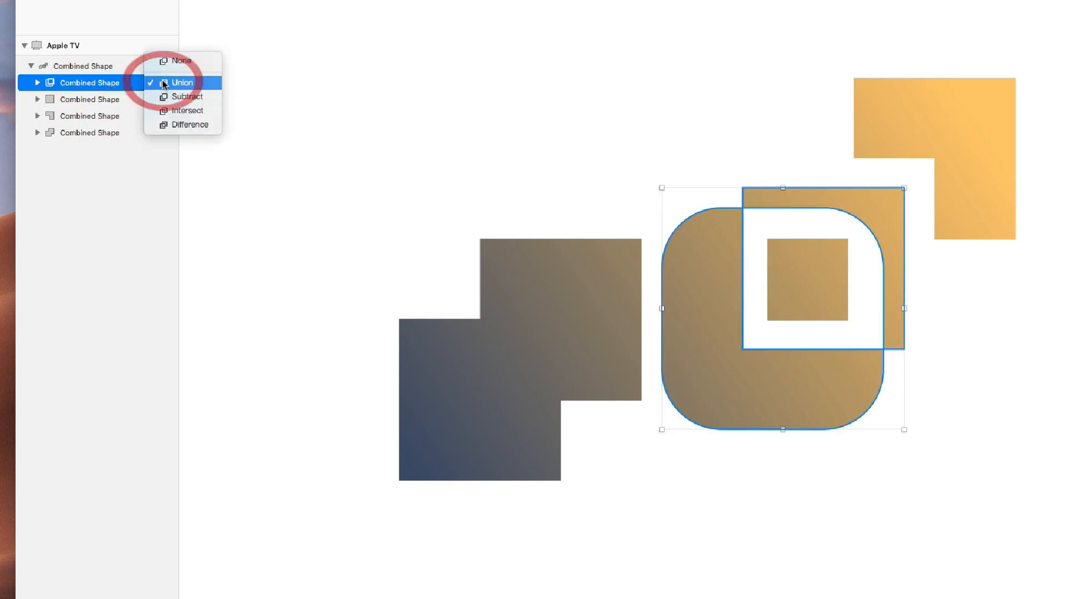
left_click(165, 80)
left_click(164, 84)
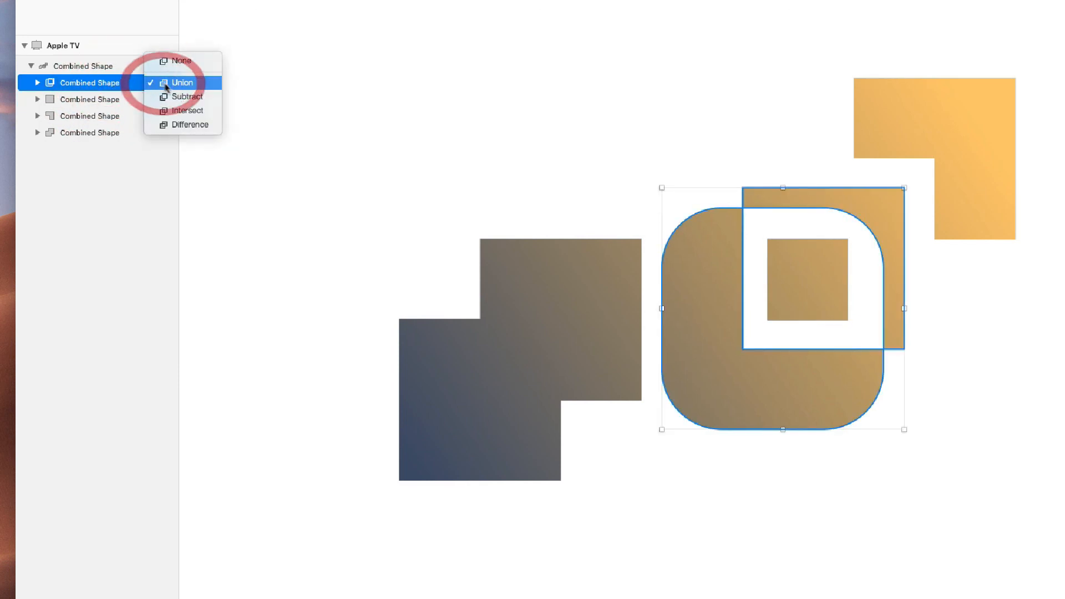
left_click(178, 96)
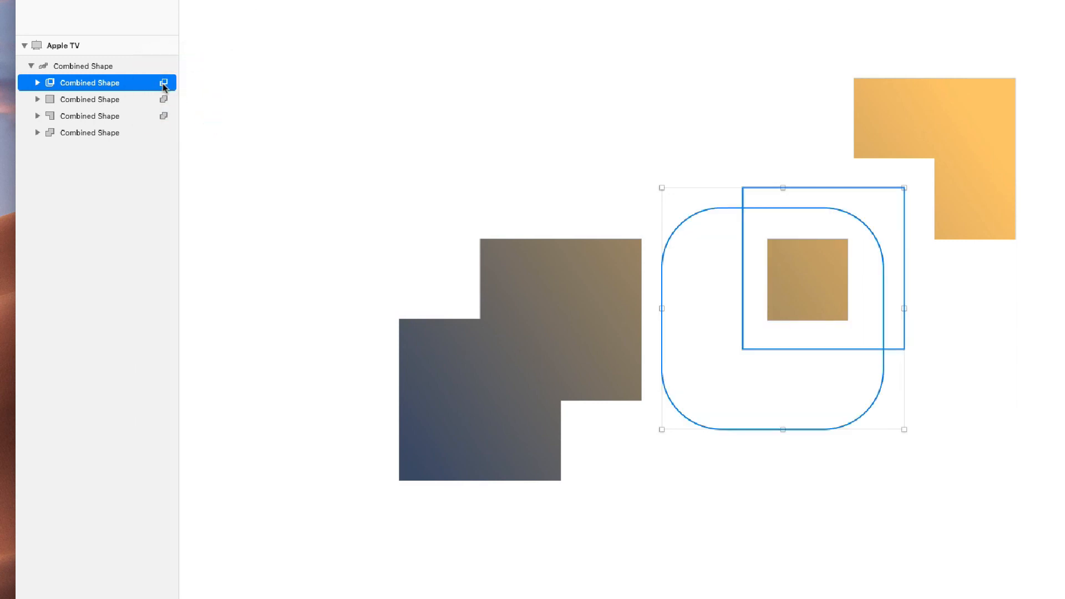
left_click(164, 84)
left_click(177, 97)
left_click(165, 84)
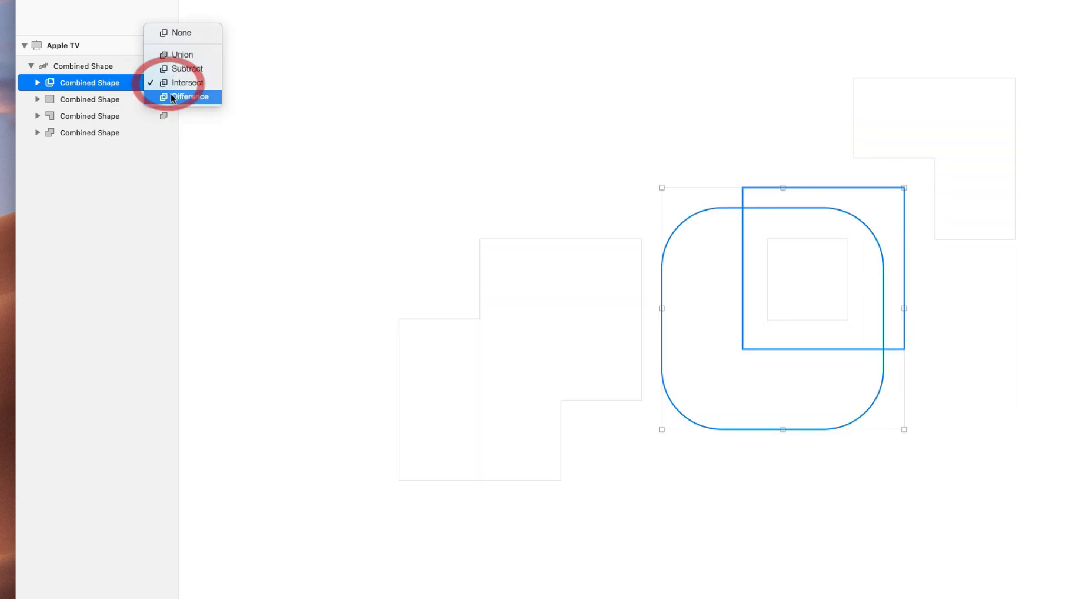
left_click(170, 96)
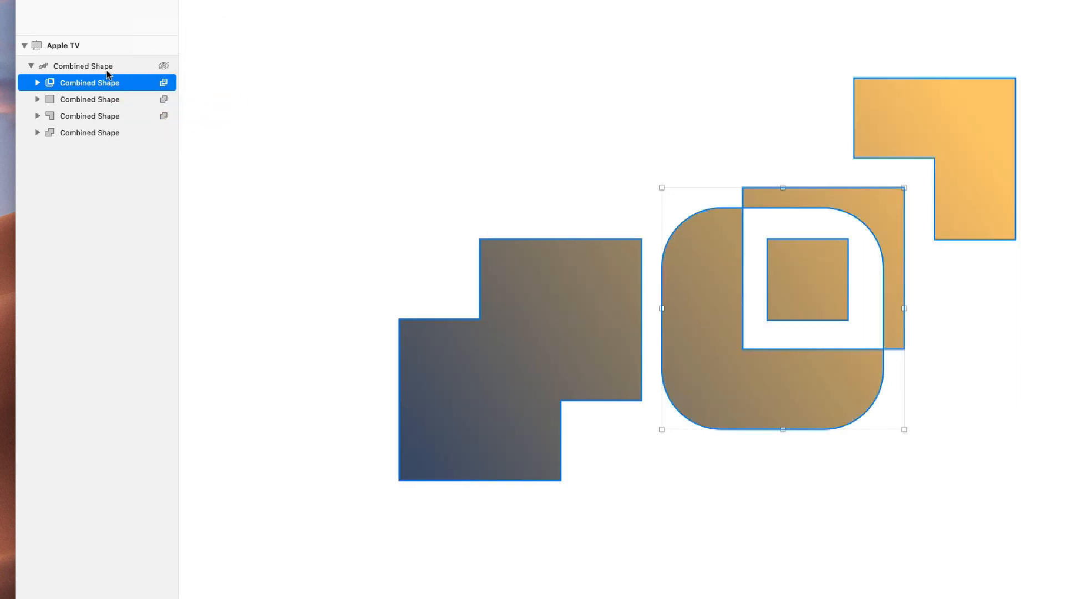
- Set the boolean operation of the nested small square to None, and select the outer combined shape
left_click(163, 99)
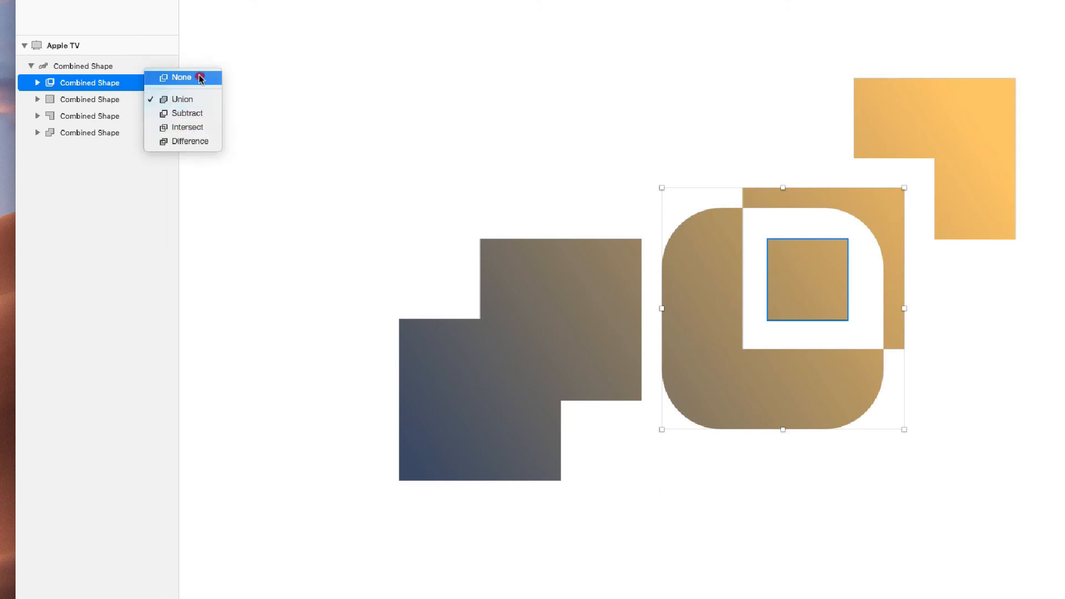
left_click(201, 79)
left_click(118, 66)
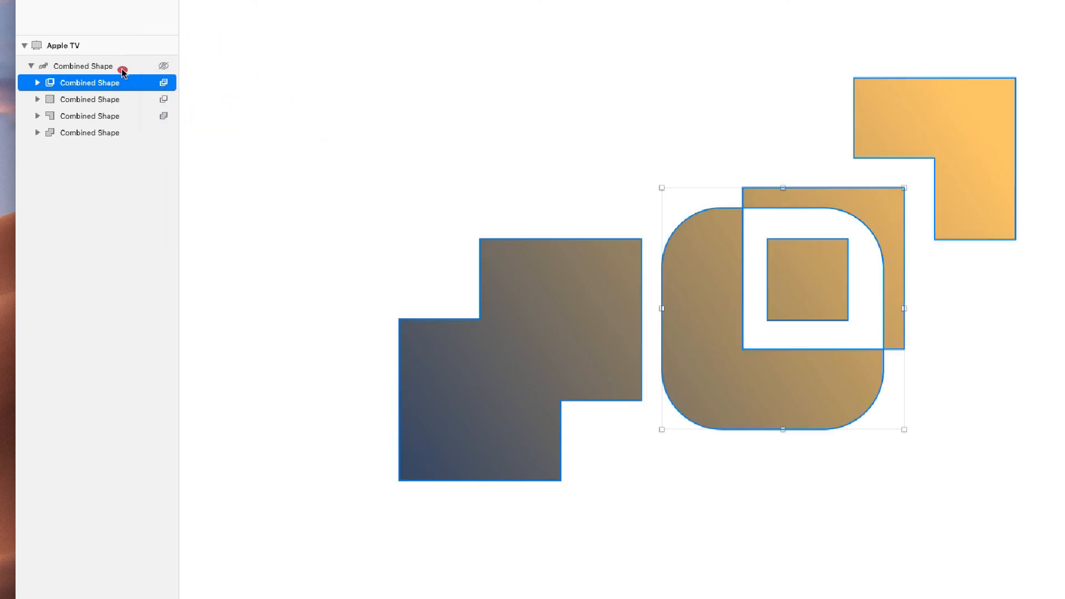
- Collapse the outer combined shape in the layer list and delete it from the artboard
left_click(31, 66)
scroll(638, 141, "down", 5)
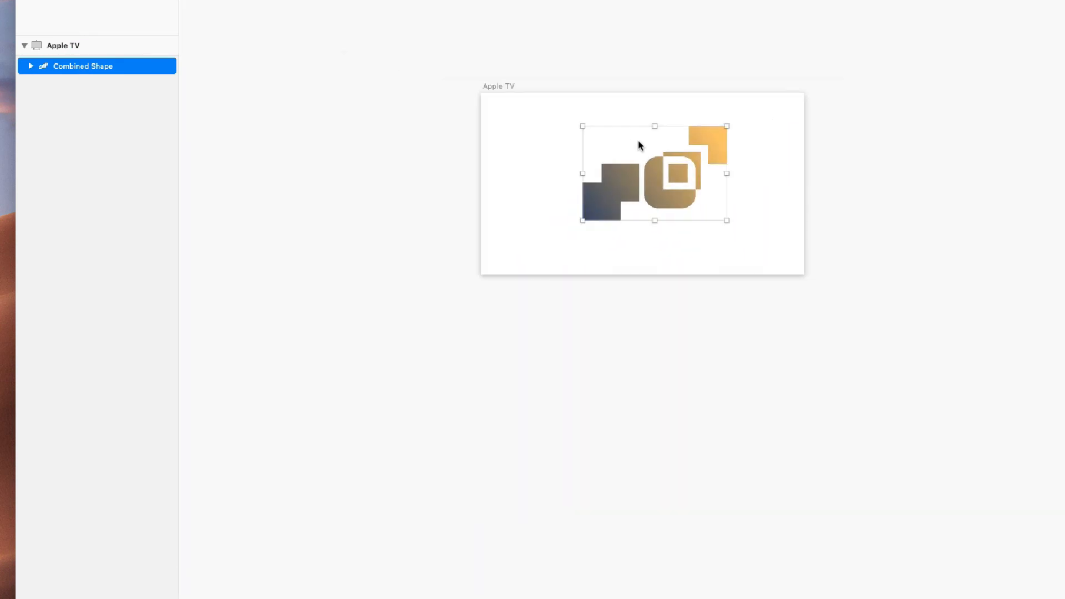
scroll(638, 141, "up", 5)
key("BackSpace")
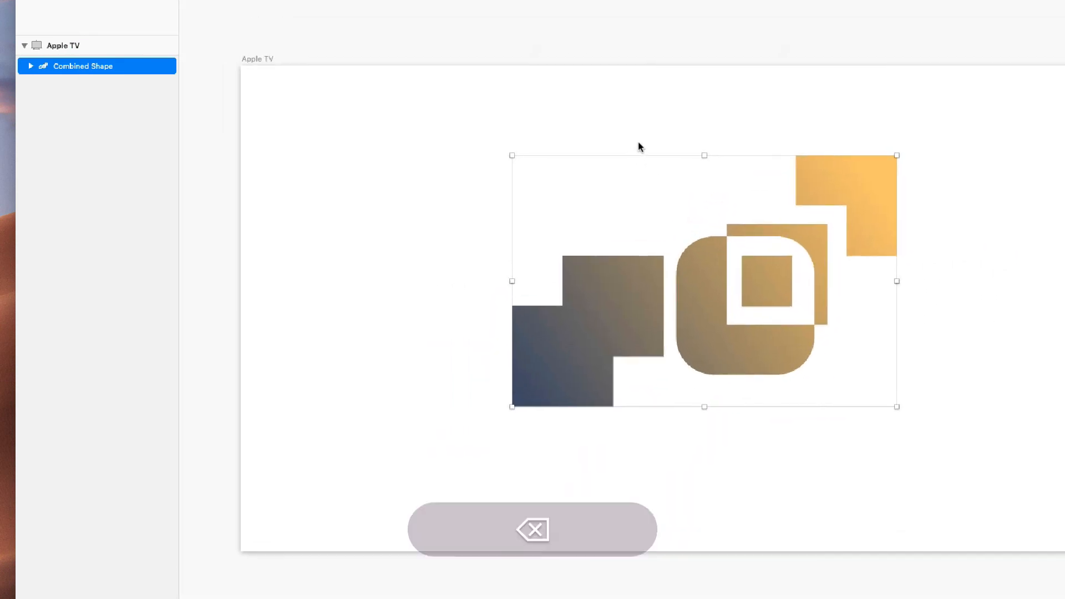
- Draw a circle about 233 × 233 on the left half of the empty artboard
scroll(470, 243, "up", 2)
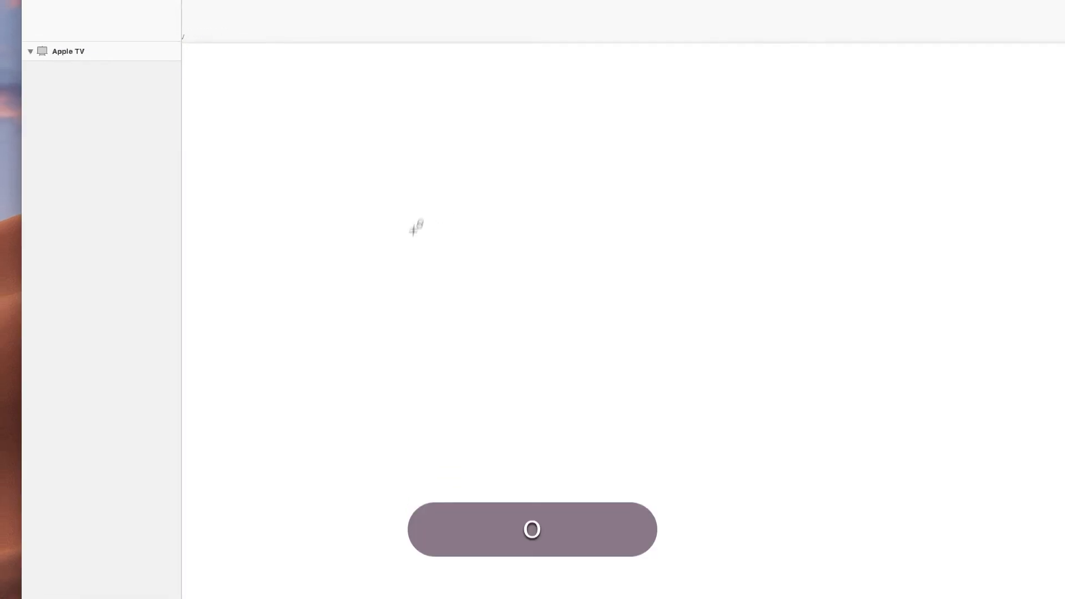
left_click_drag(414, 243, 536, 347)
- Try placing two copies of the circle to its right, and delete both copies
mouse_move(486, 293)
left_mouse_down()
mouse_move(625, 295)
mouse_move(450, 290)
mouse_move(507, 304)
left_mouse_up()
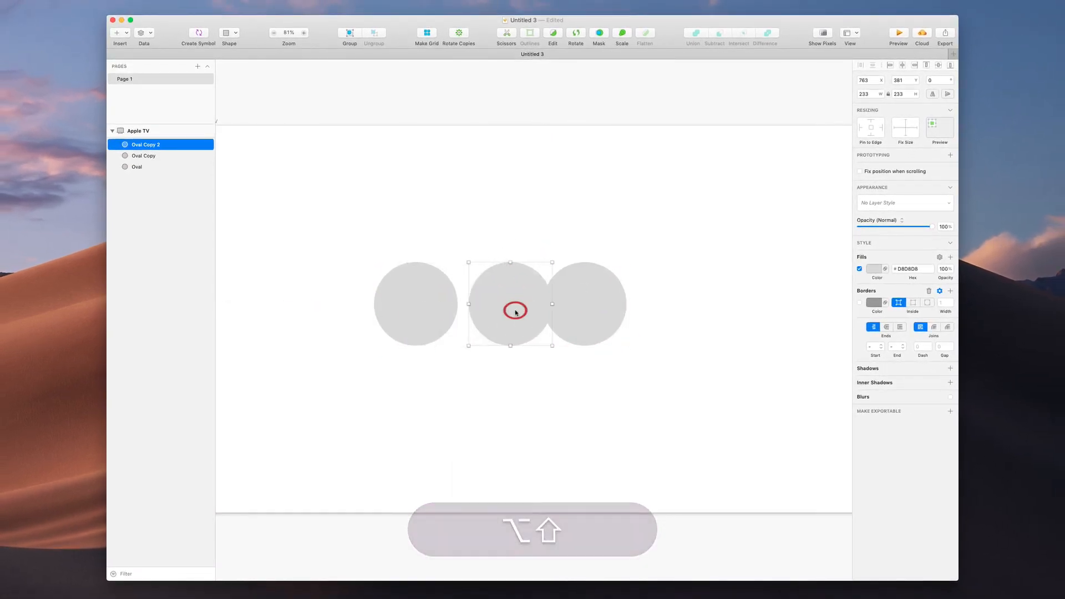
key("BackSpace")
left_click(599, 315)
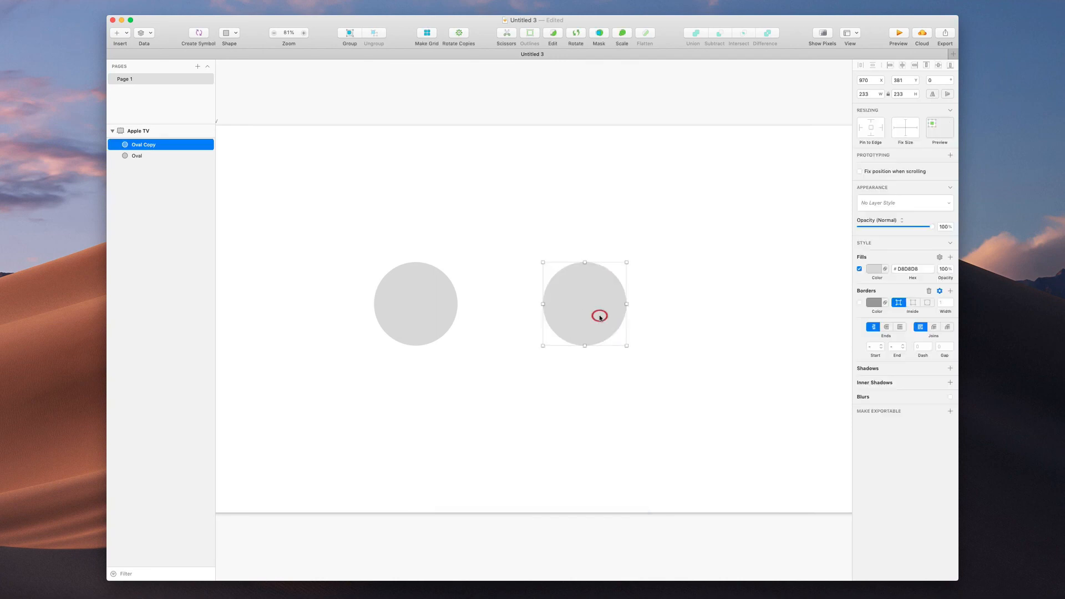
key("BackSpace")
- Duplicate the circle in line to its right, and add another copy half overlapping the original circle
key("alt")
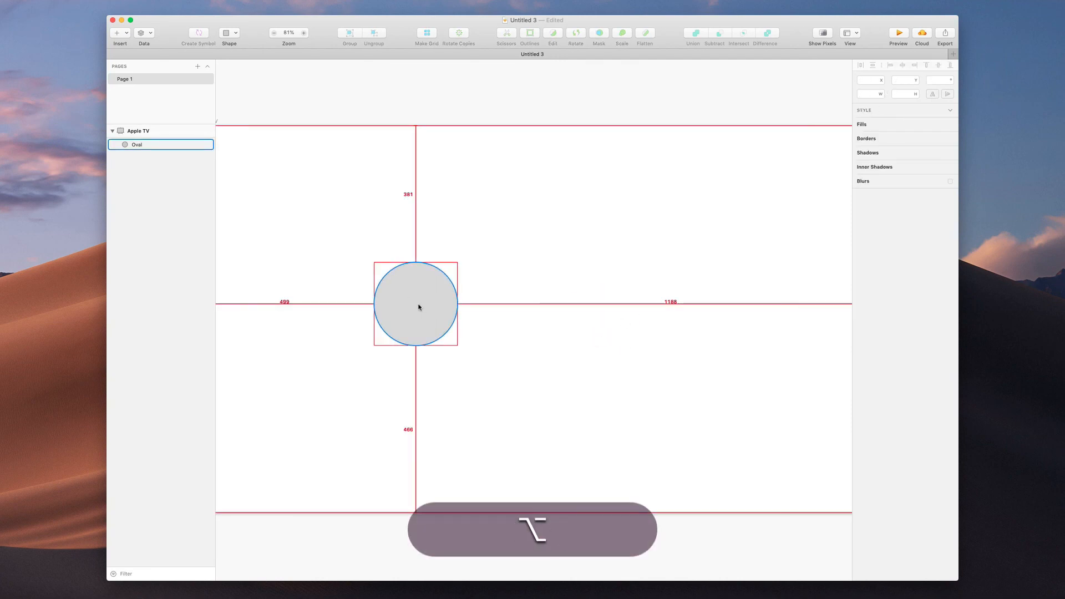
left_click_drag(415, 306, 589, 304)
key("shift")
key("alt")
left_click_drag(546, 299, 476, 314)
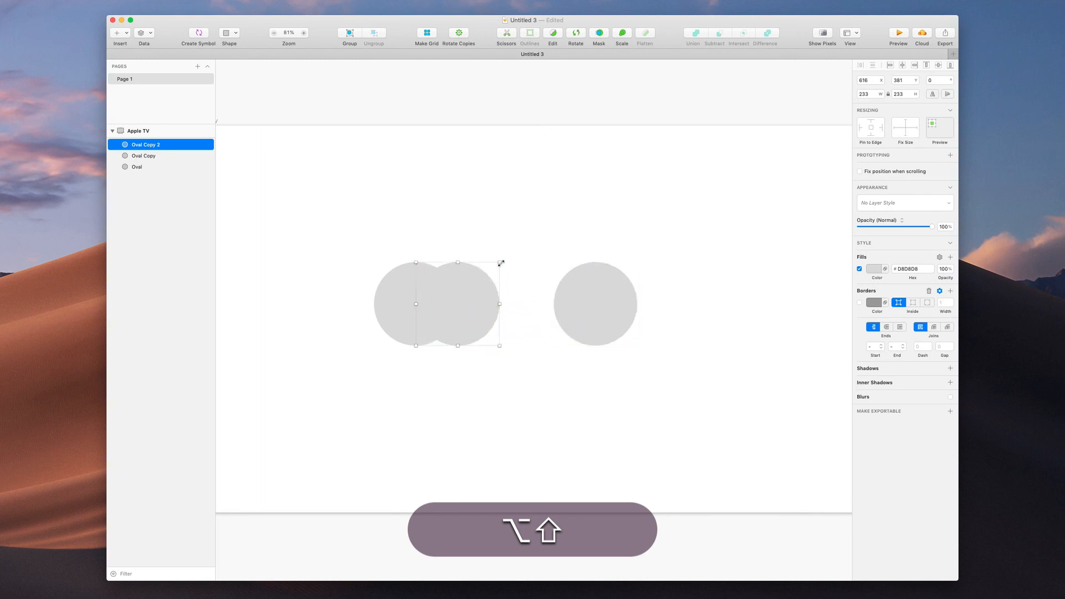
- Enlarge the overlapping copy to about 331 × 331, and place a duplicate enlarged to about 415 × 415 between it and the far circle
left_click_drag(500, 262, 544, 237)
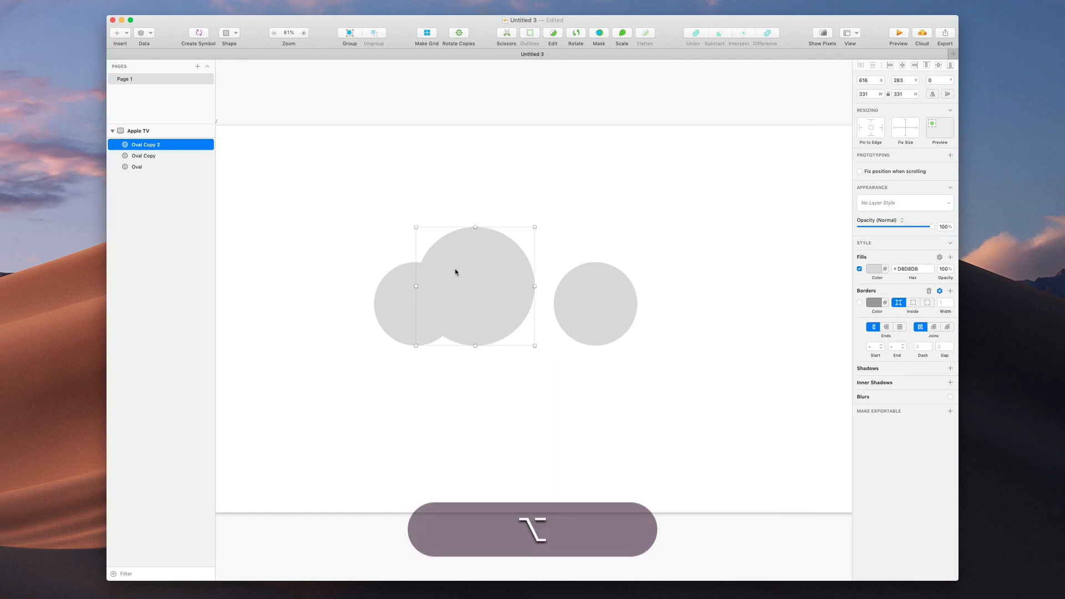
left_click_drag(457, 271, 509, 269)
left_click_drag(591, 227, 624, 201)
left_click_drag(558, 236, 542, 233)
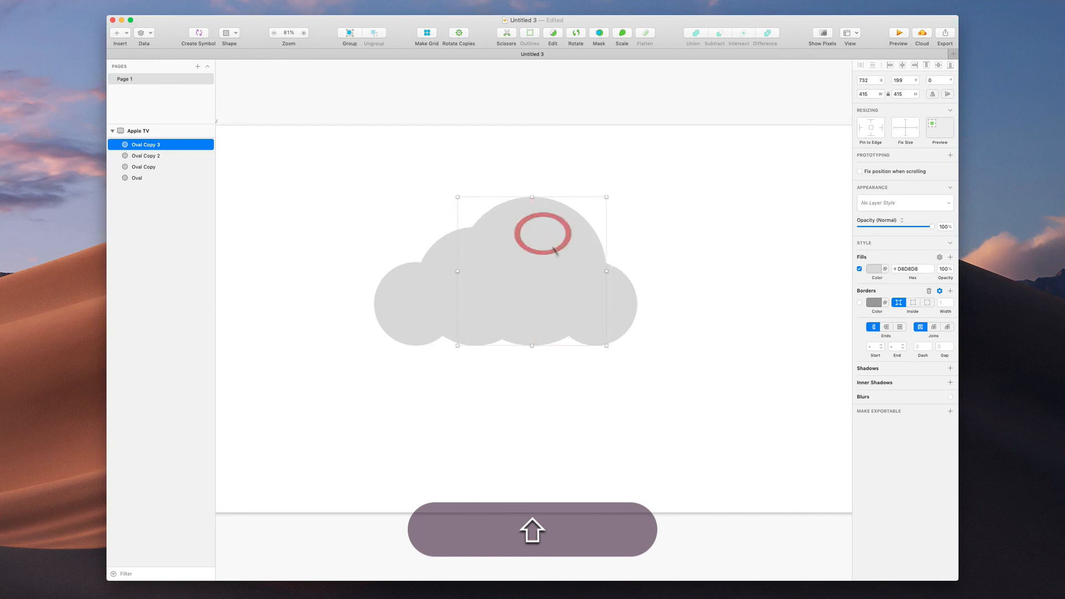
- Draw a rectangle about 501 × 133 along the cloud's base, from the left circle's bottom centre to the right circle's
left_click(666, 280)
scroll(497, 251, "up", 3)
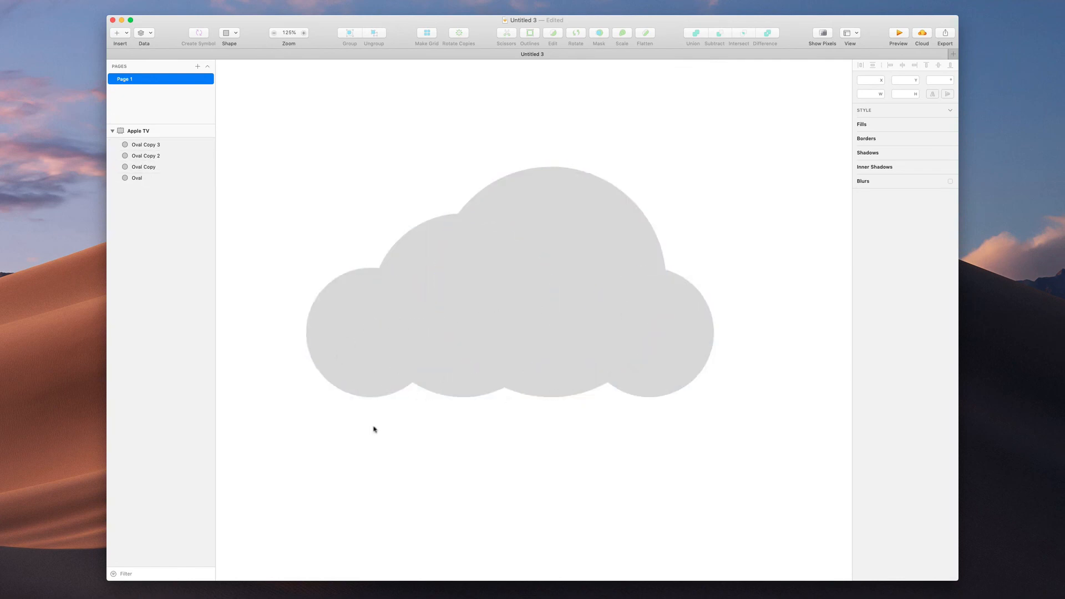
key("r")
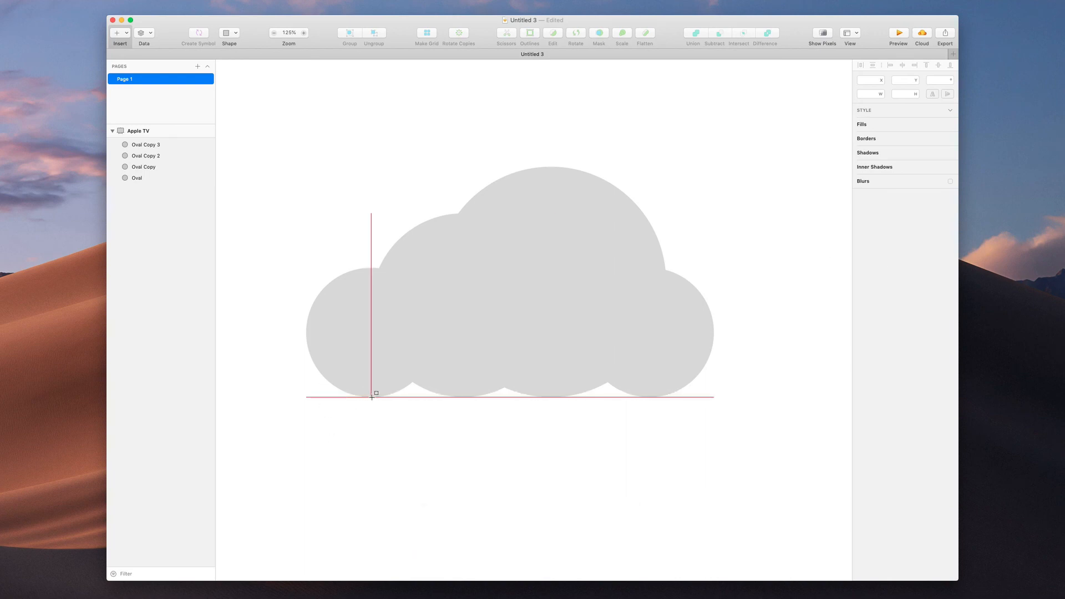
mouse_move(372, 397)
left_mouse_down()
mouse_move(473, 352)
mouse_move(651, 325)
left_mouse_up()
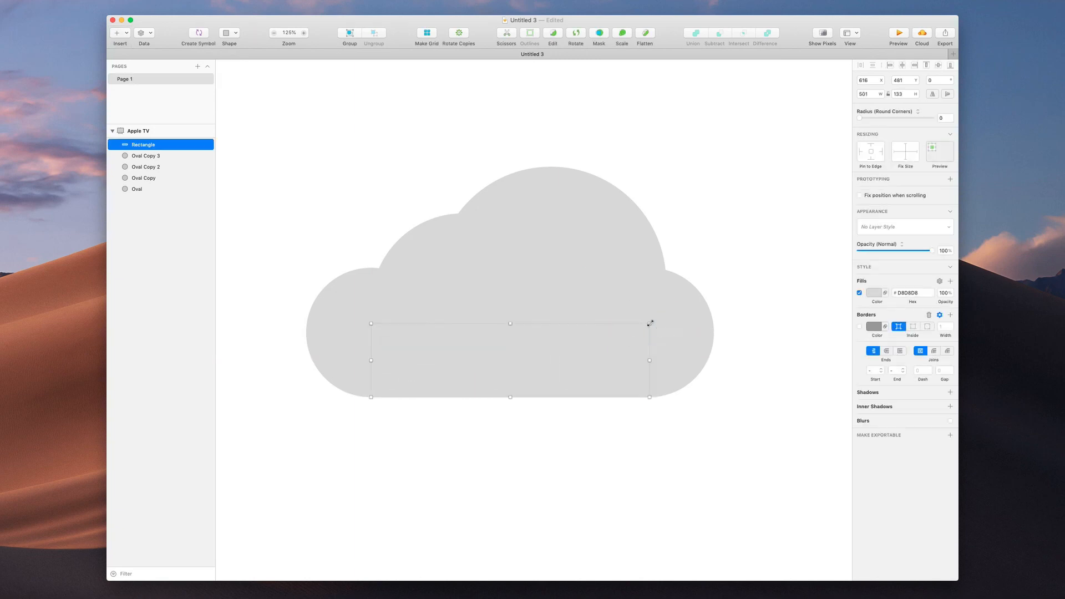
- Select the four circles and the rectangle forming the cloud, and enable their borders
left_click(730, 243)
scroll(639, 255, "down", 5)
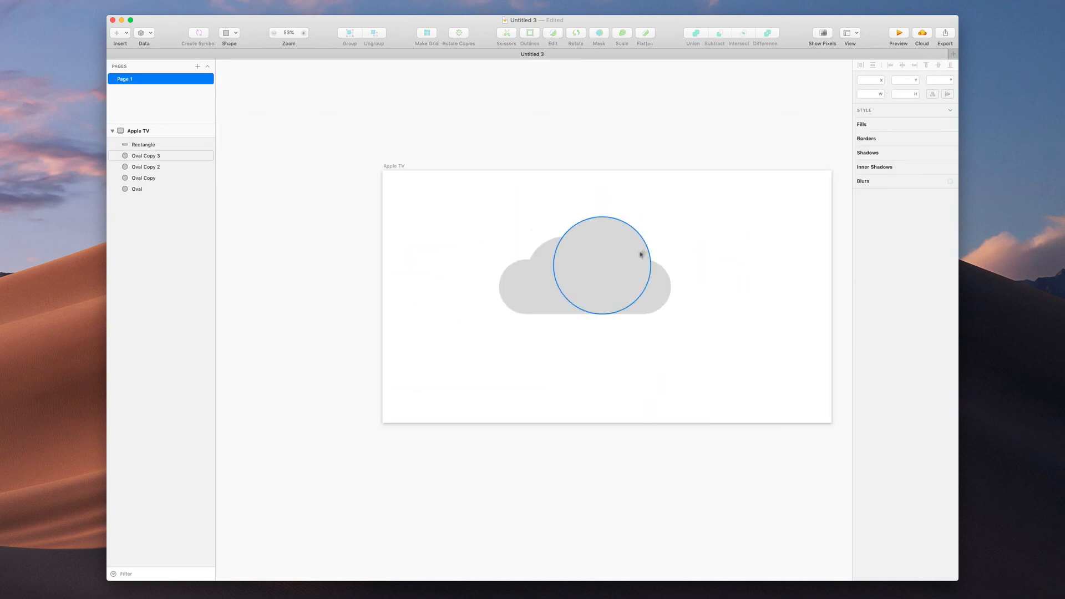
left_click_drag(723, 168, 487, 331)
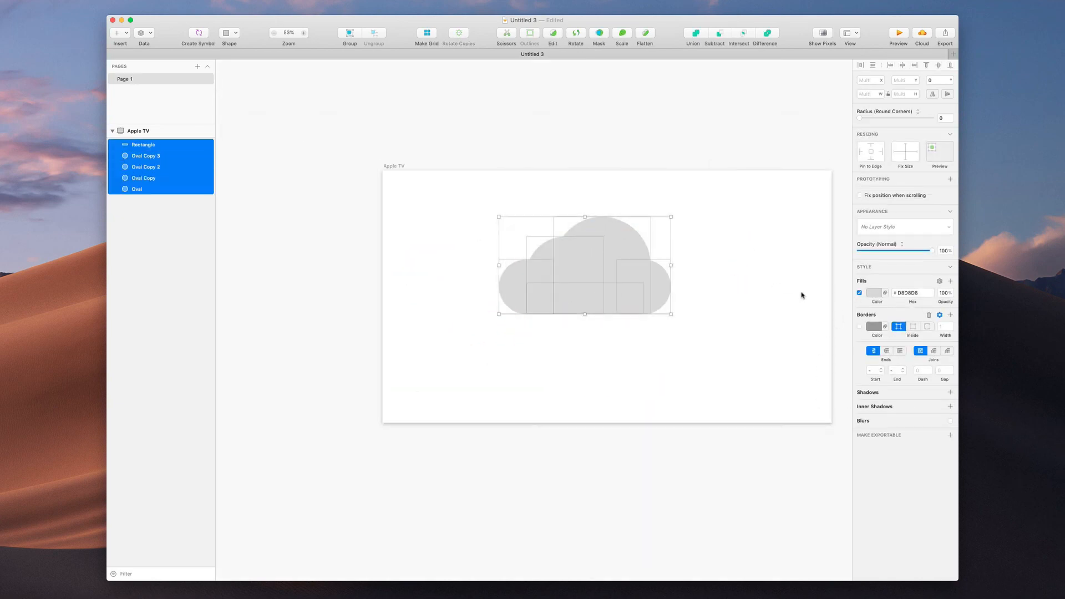
scroll(802, 295, "up", 3)
left_click(859, 329)
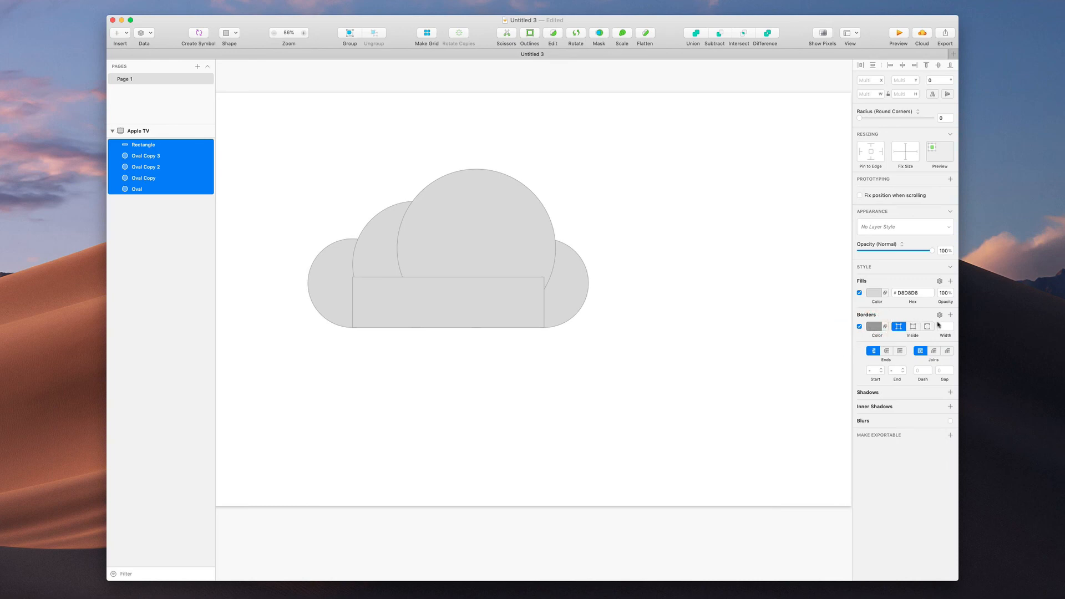
- Set the border width of all five cloud shapes to 31
left_click(944, 326)
key("shift+Up")
key("shift+Up")
key("shift+Up")
key("shift+Down")
key("shift+Down")
key("shift+Down")
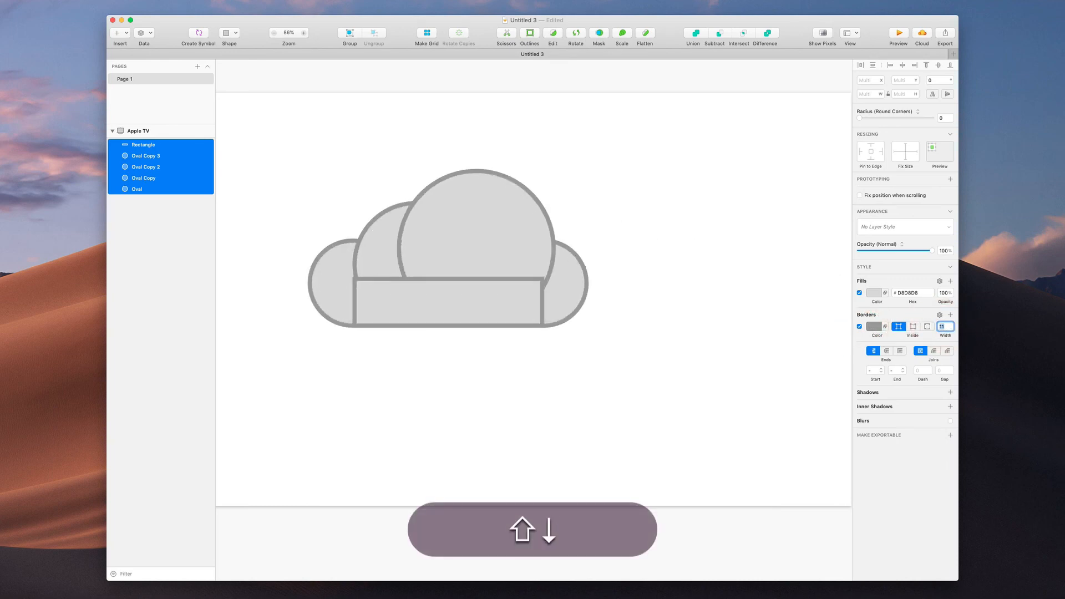
key("shift+Up")
key("shift+Up")
key("shift+Up")
key("shift+Up")
key("shift+Down")
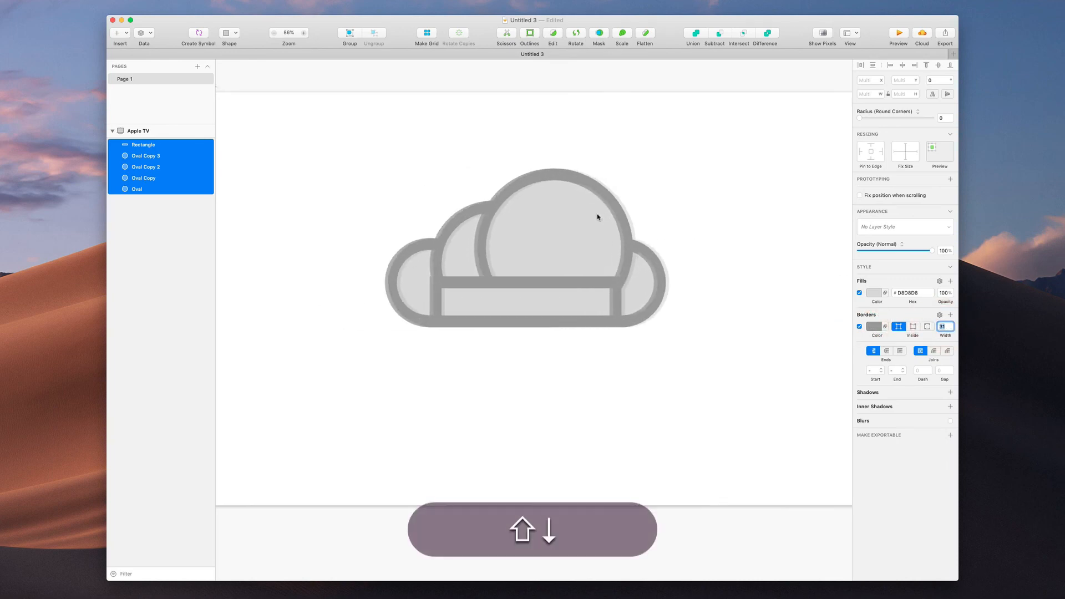
scroll(716, 168, "up", 2)
scroll(690, 171, "left", 2)
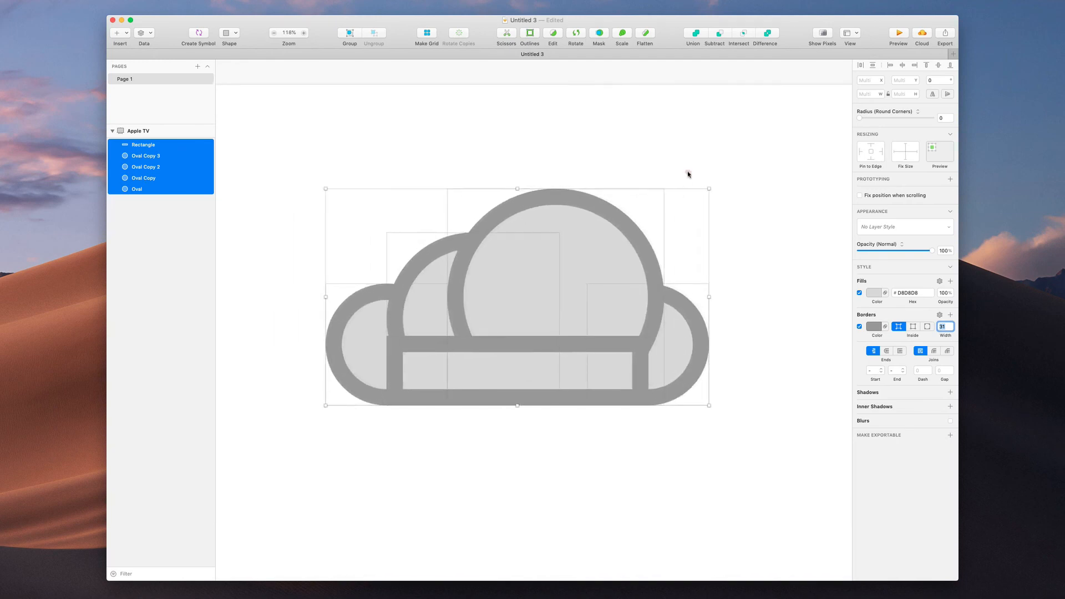
- Combine the four circles and the rectangle into one cloud shape with Union
left_click(688, 169)
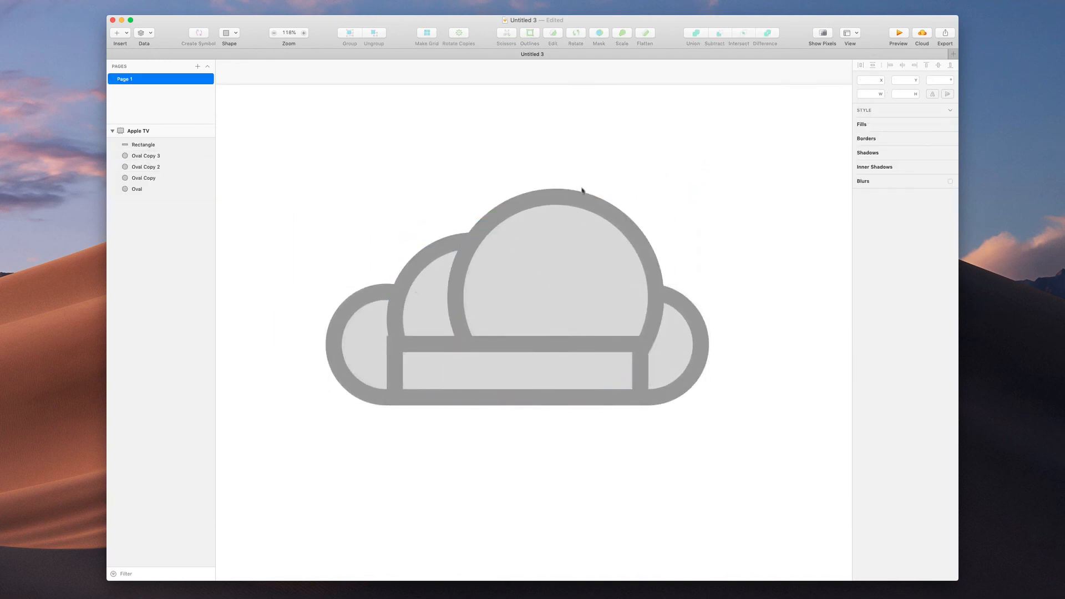
scroll(557, 235, "left", 3)
left_click_drag(364, 195, 755, 417)
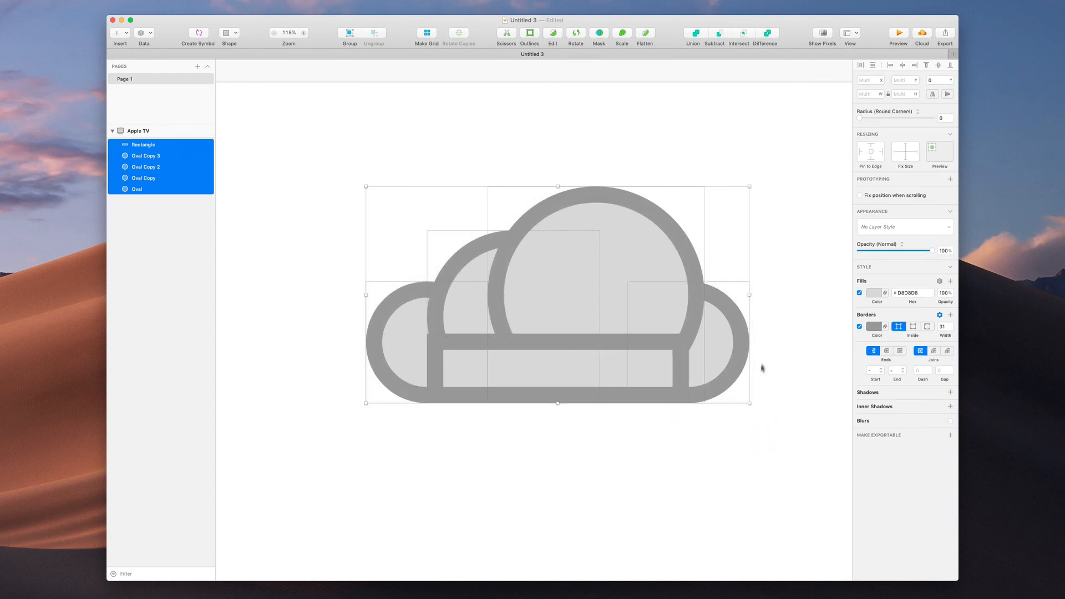
left_click(697, 35)
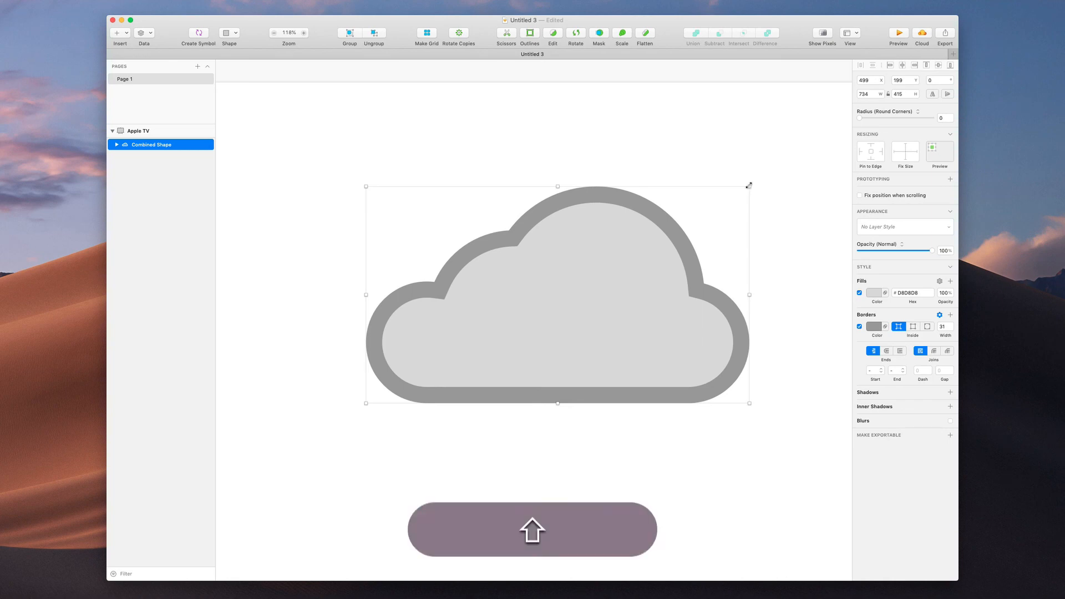
- Scale the combined cloud down proportionally to about 413 × 234 and move it to about X 699, Y 292
left_click_drag(749, 185, 534, 199)
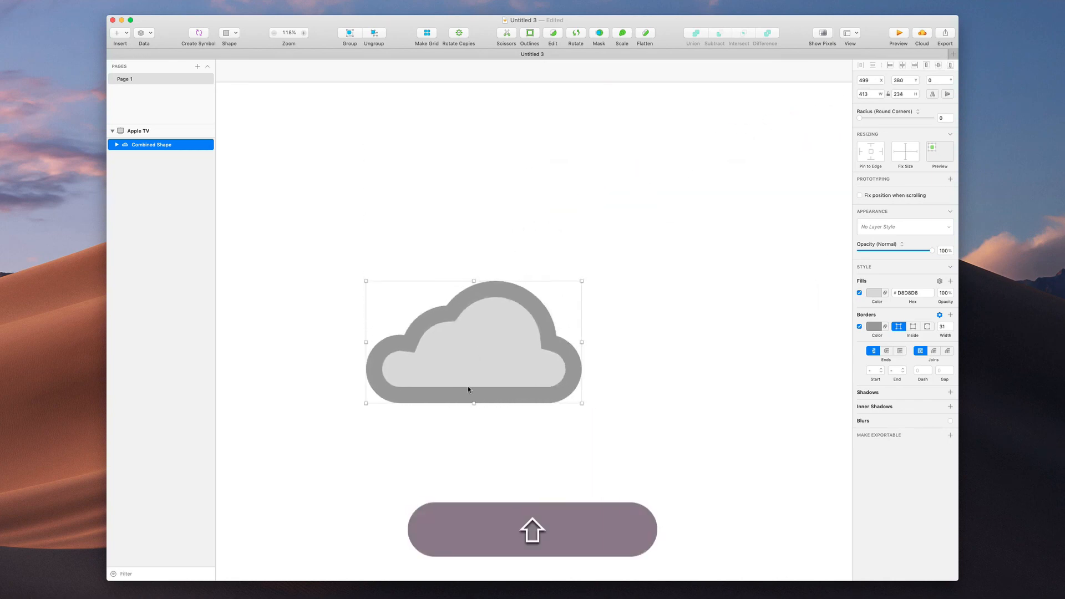
scroll(468, 387, "down", 5)
left_click_drag(510, 282, 608, 264)
- Turn off the fill of the combined cloud
left_click(860, 293)
scroll(609, 264, "up", 5)
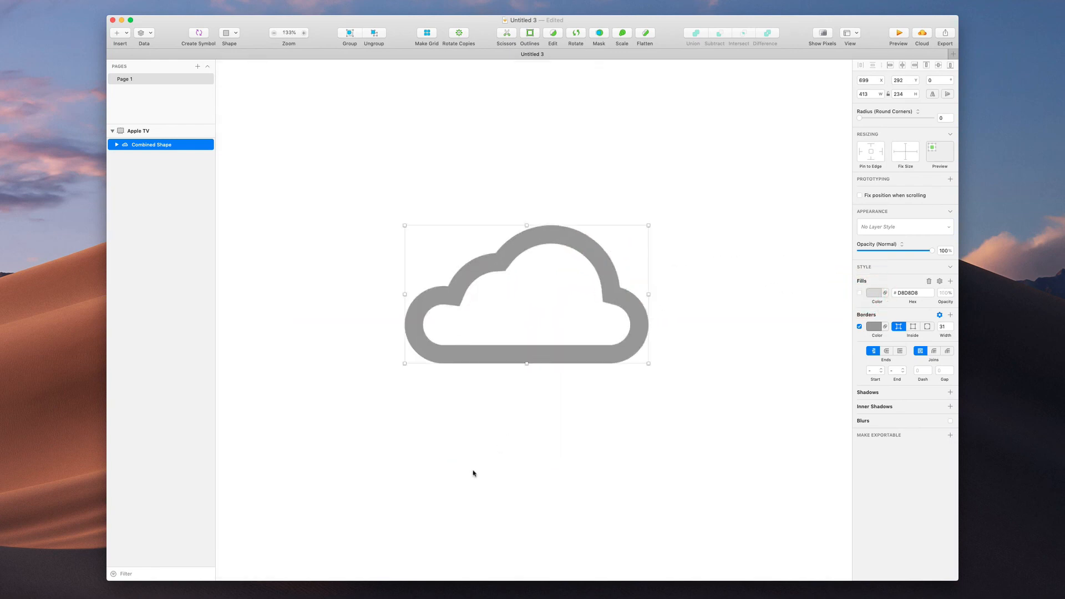
scroll(473, 471, "down", 5)
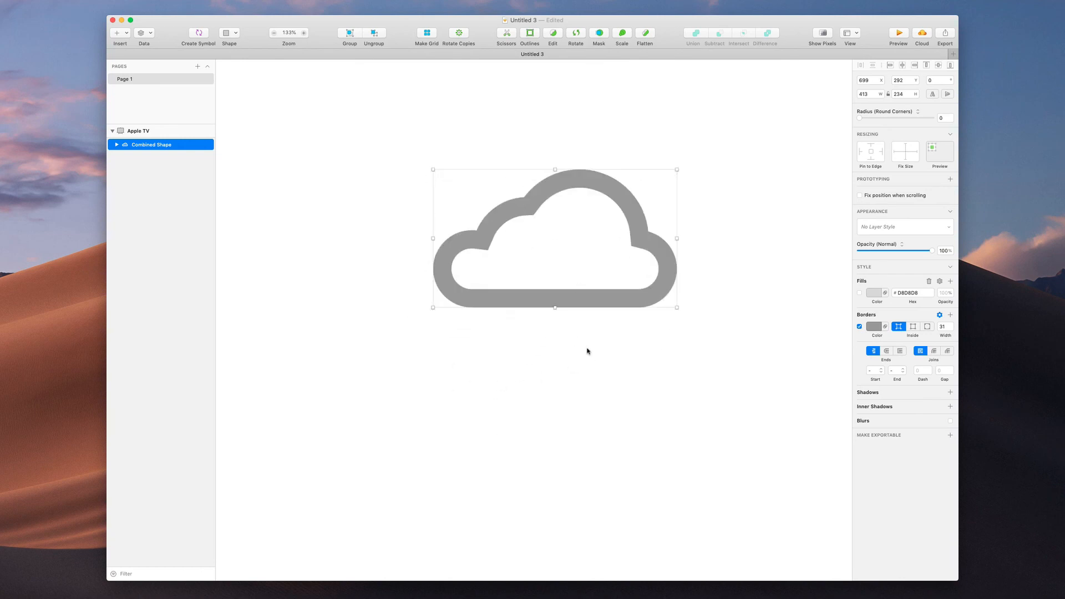
- Draw a circle about 47 × 47 below the left part of the cloud
scroll(588, 351, "up", 2)
scroll(491, 355, "up", 3)
key("o")
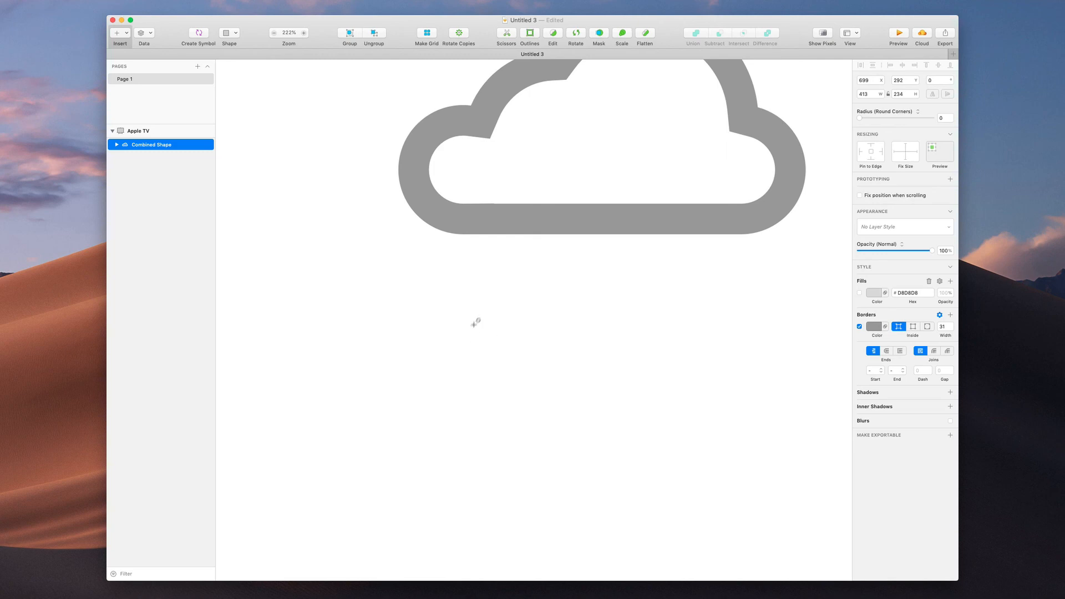
key("o")
key("o")
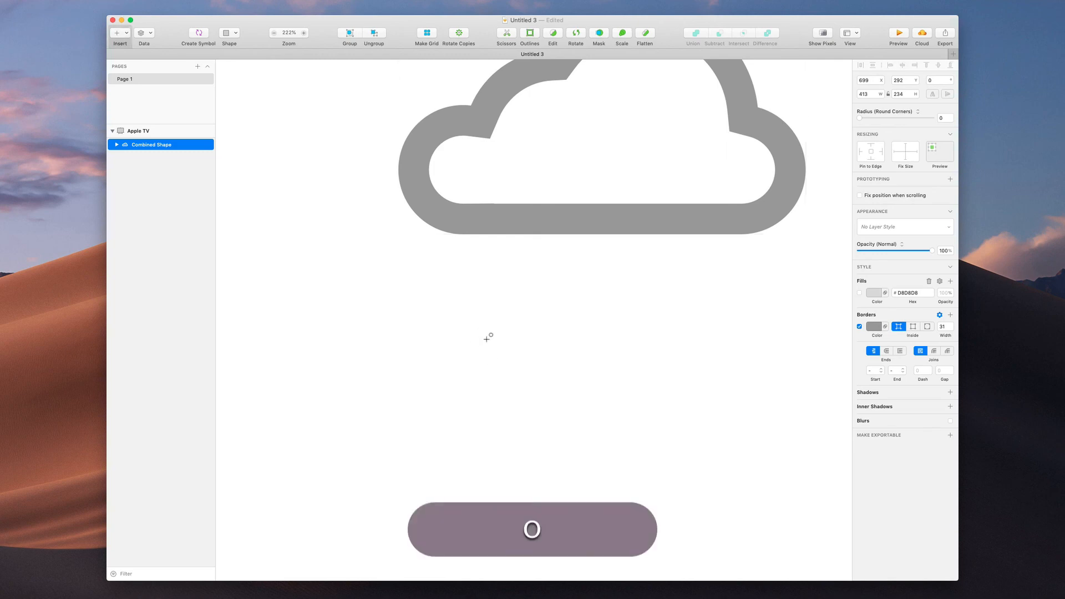
left_click_drag(472, 319, 518, 365)
scroll(497, 338, "up", 5)
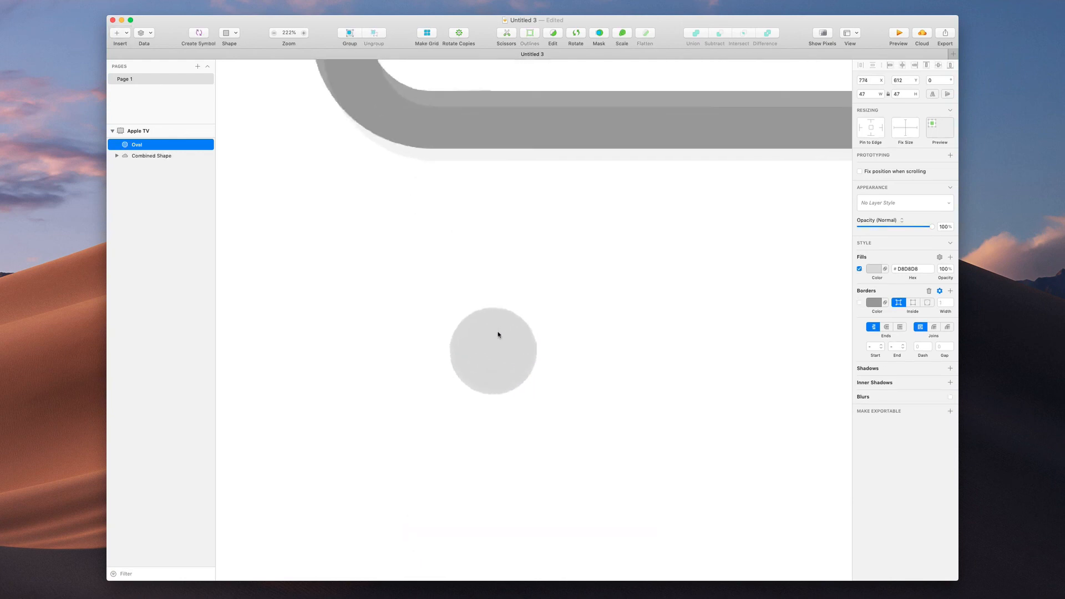
- Reshape the small circle into a teardrop about 72 high by raising its top point into a sharp tip
double_click(492, 312)
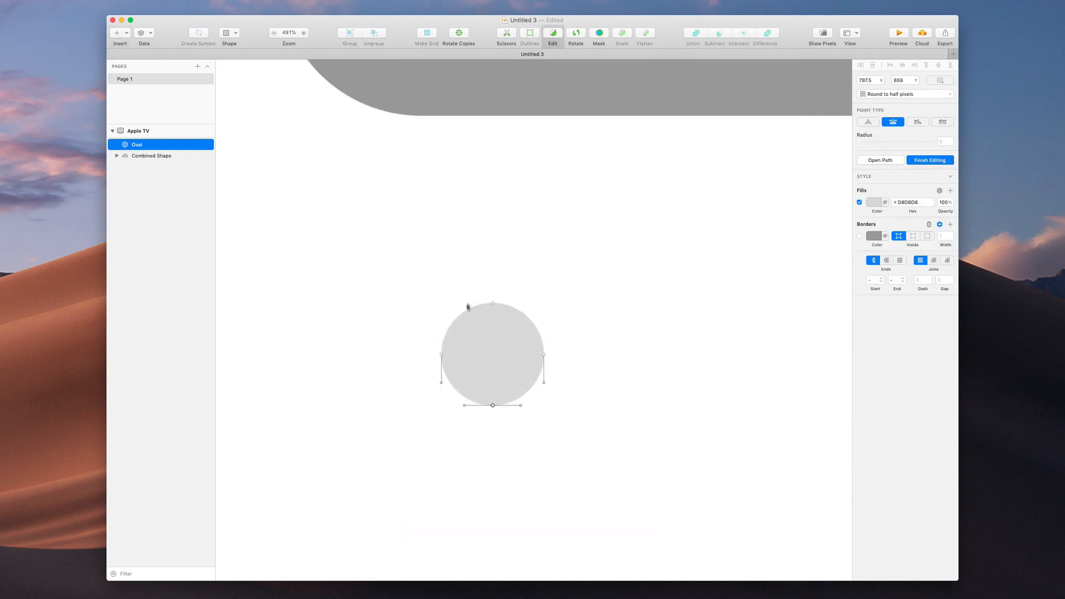
left_click_drag(493, 304, 494, 248)
key("alt")
left_click(545, 274)
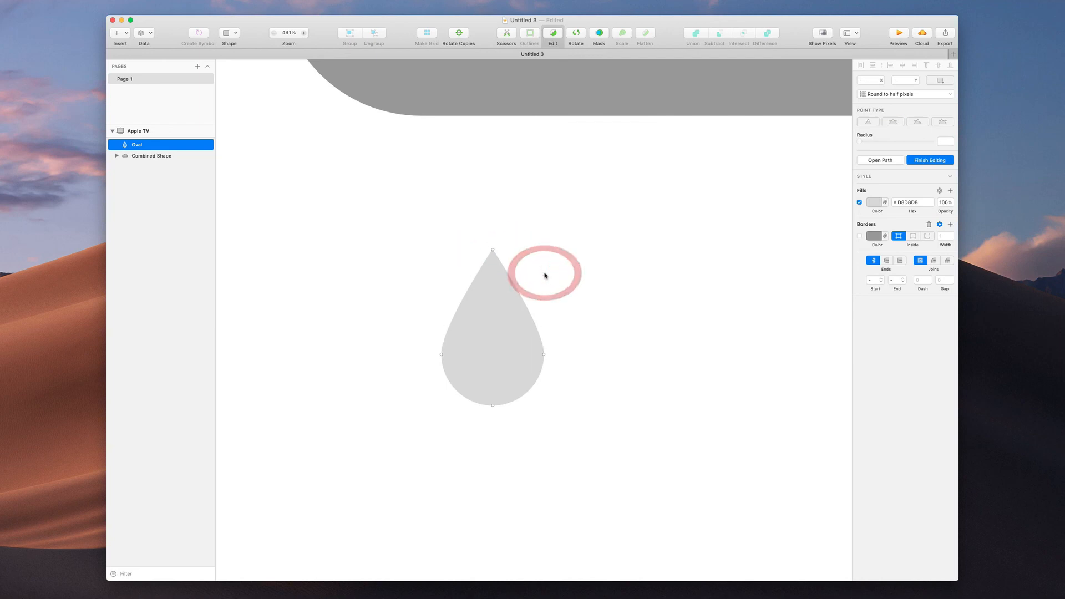
scroll(544, 275, "down", 5)
left_click(545, 274)
scroll(544, 275, "up", 2)
left_click(538, 293)
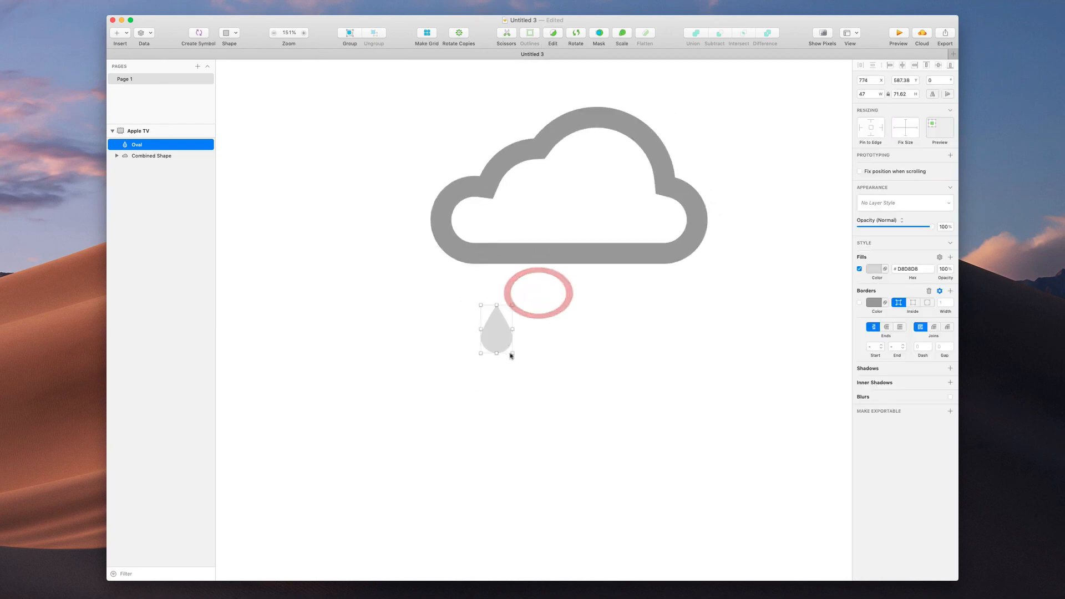
- Place two copies of the raindrop beneath the cloud, staggered in height to the right of the original
left_click_drag(492, 336, 618, 381)
scroll(669, 314, "up", 2)
scroll(668, 314, "right", 2)
left_click(667, 314)
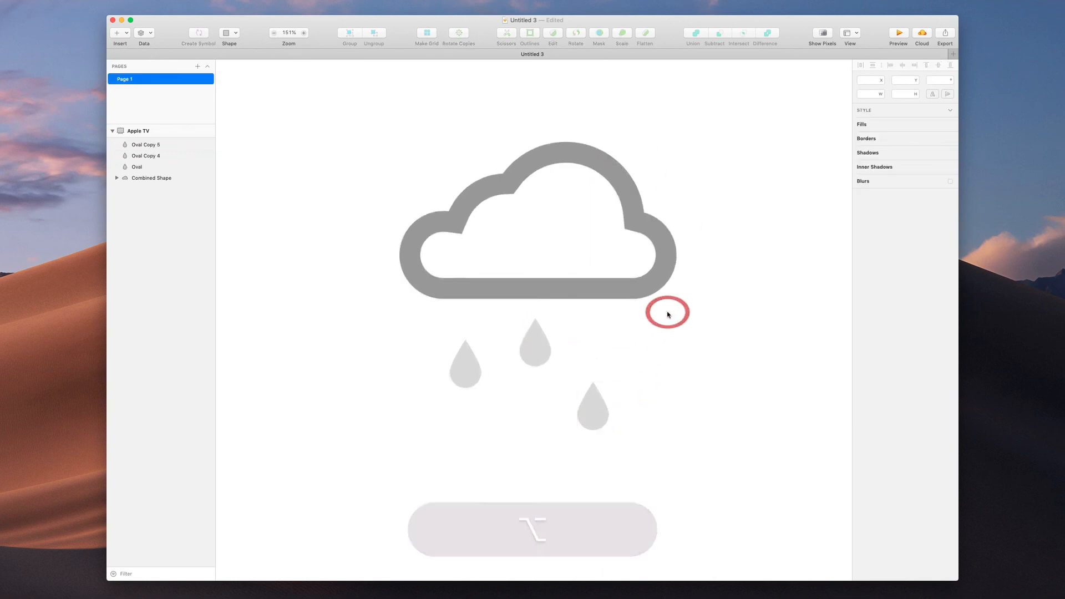
- Select all three raindrops and shift them slightly right to centre them horizontally under the cloud
scroll(668, 312, "down", 3)
scroll(643, 317, "right", 2)
left_click_drag(616, 319, 461, 397)
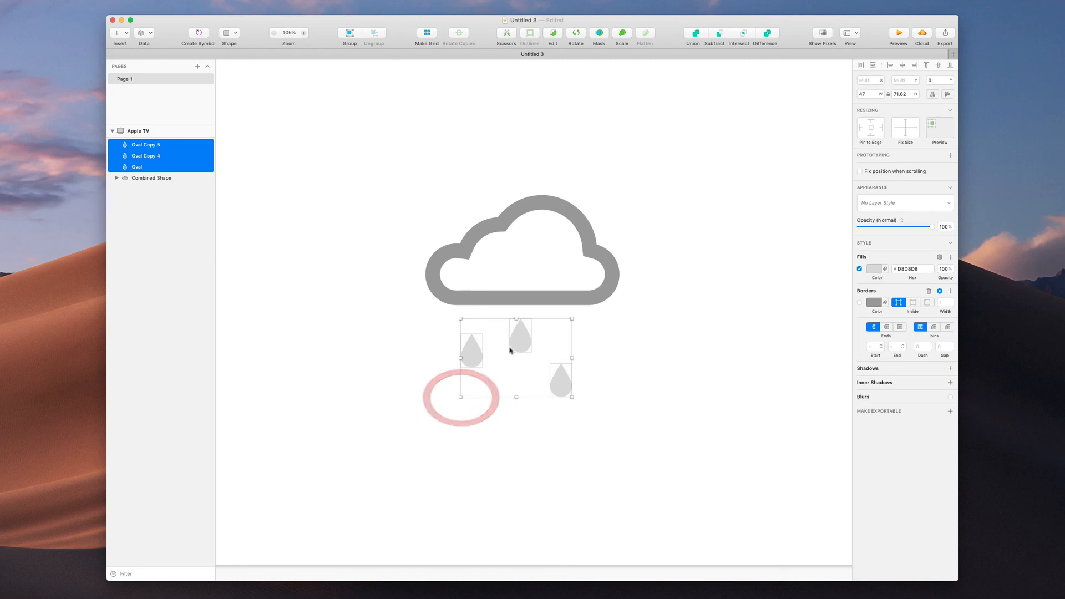
left_click_drag(510, 350, 516, 351)
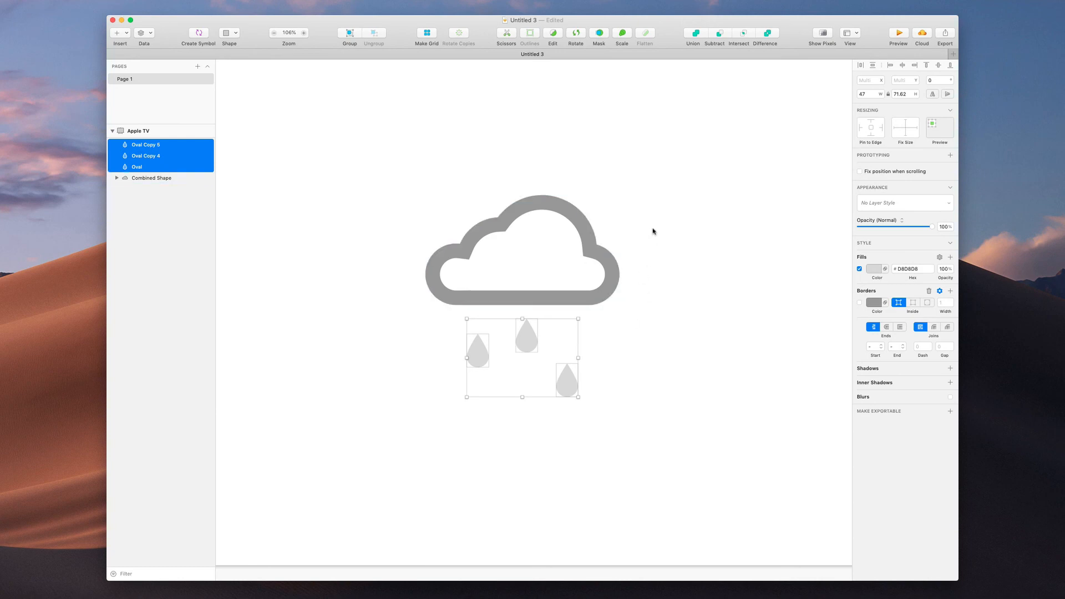
- Combine the cloud and the three raindrops into one shape with Union
left_click_drag(655, 230, 460, 415)
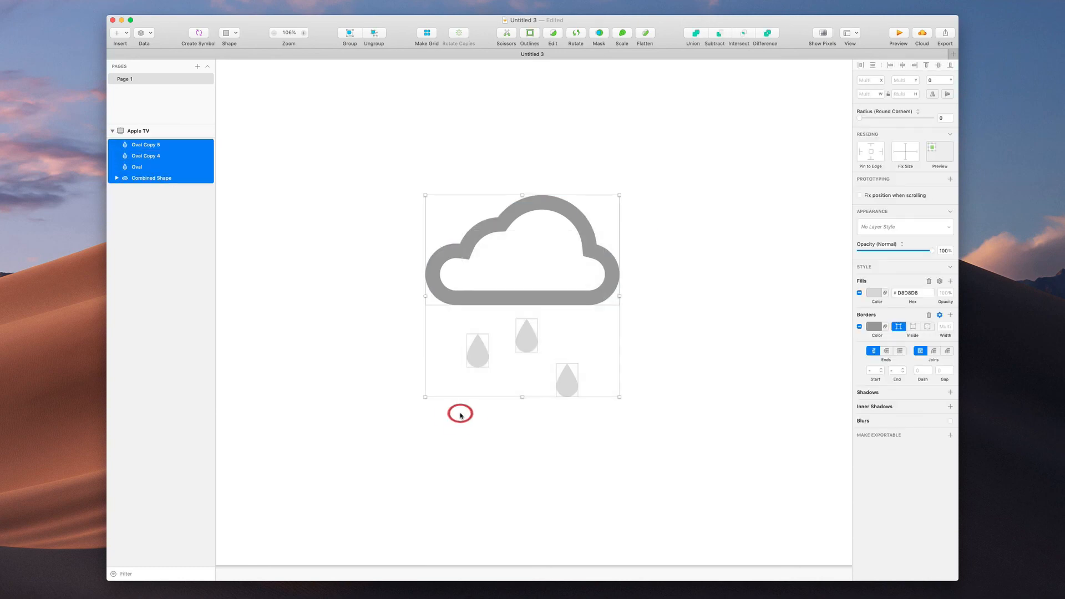
left_click(696, 33)
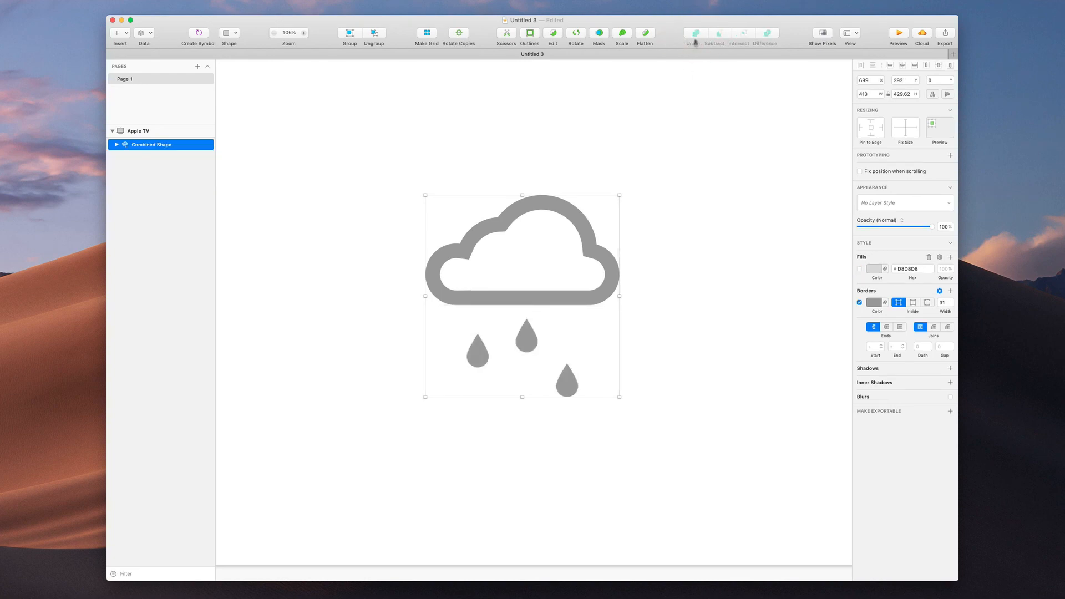
left_click(647, 279)
- Try the Center and Outside border positions on the combined rain cloud, and return it to Inside
left_click(537, 290)
left_click(913, 303)
left_click(926, 303)
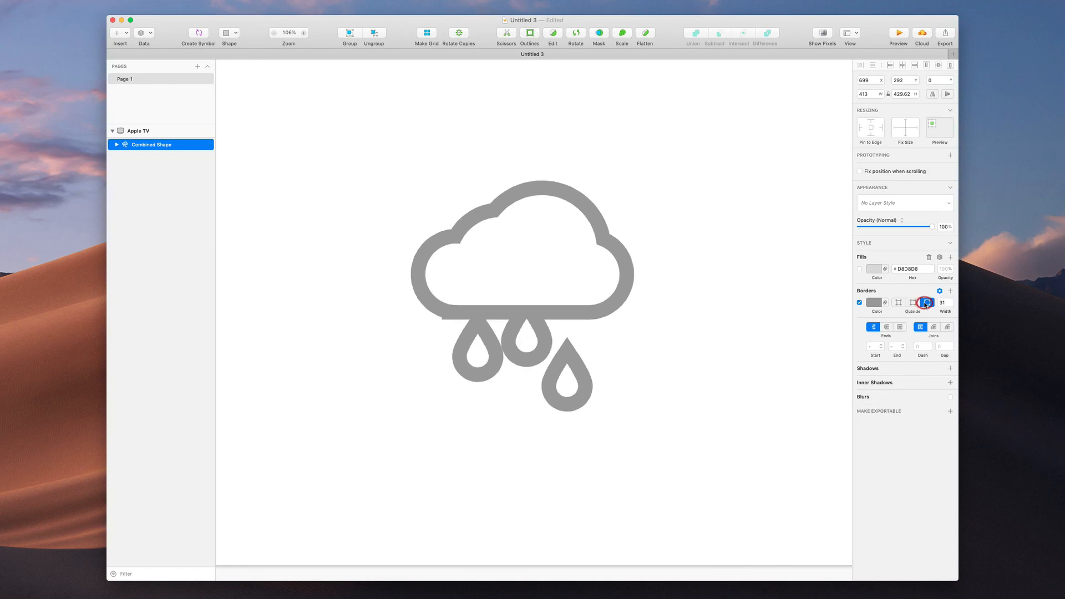
left_click(913, 303)
left_click(900, 303)
left_click(913, 303)
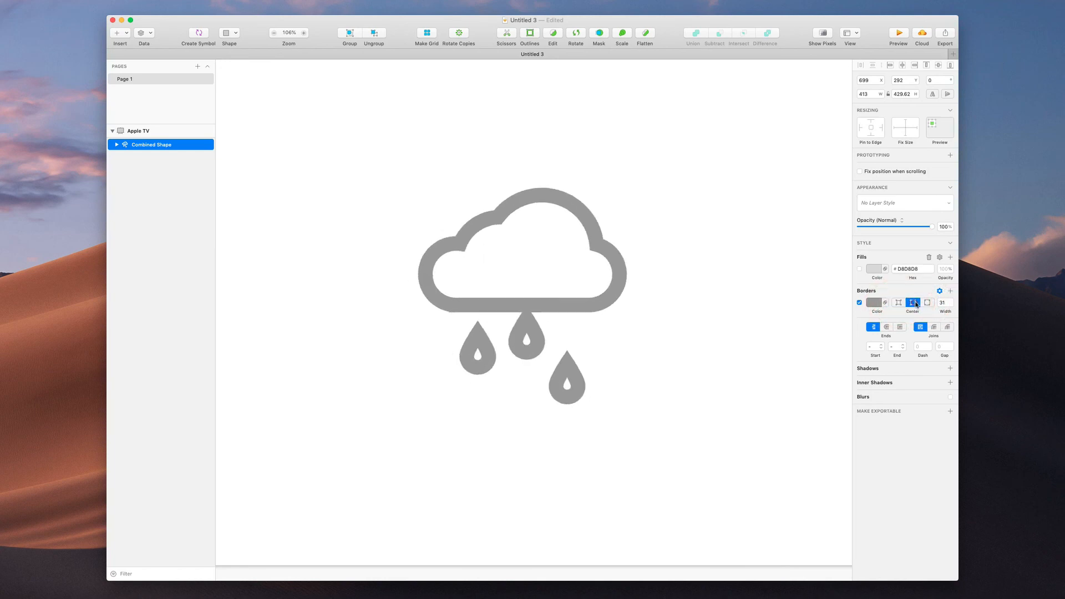
left_click(925, 302)
left_click(898, 303)
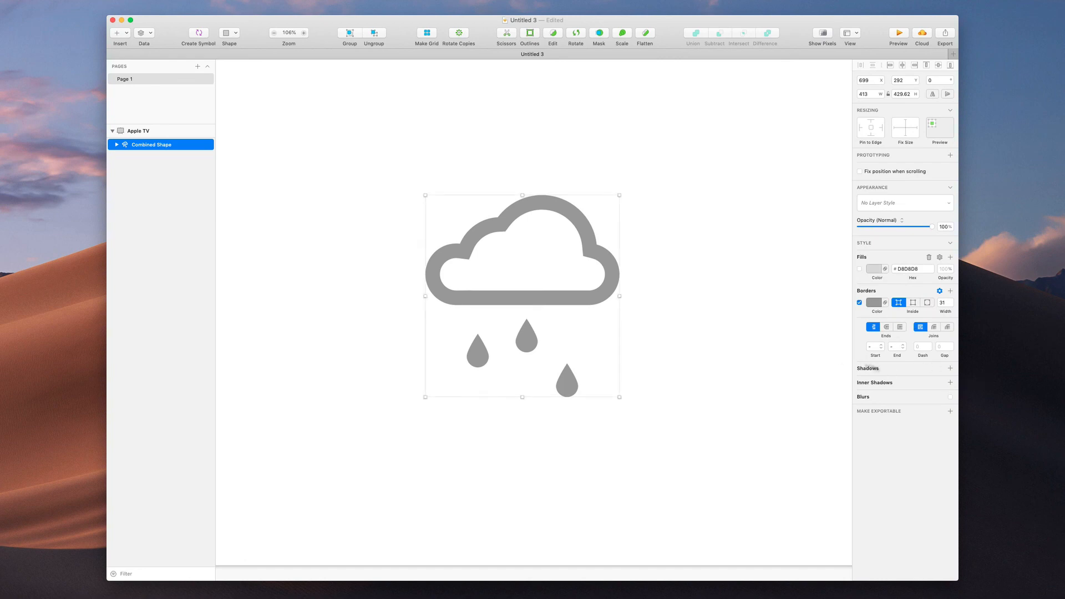
- Move the combined rain cloud to about X 754, Y 311, centred horizontally on the artboard
left_click(621, 325)
left_click_drag(669, 211, 419, 471)
scroll(655, 246, "down", 5)
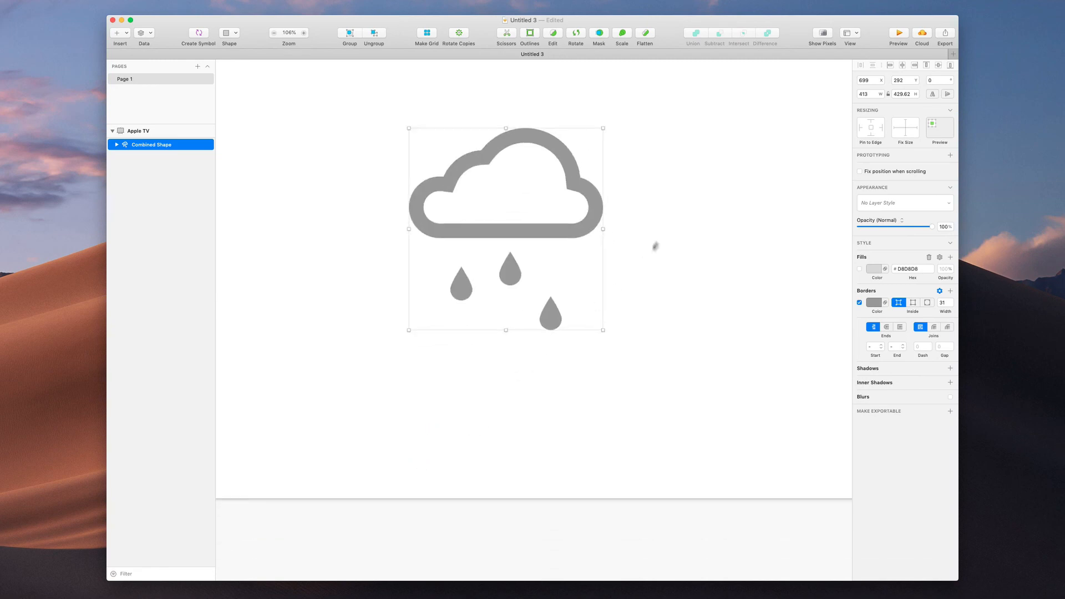
left_click(664, 138)
key("super+1")
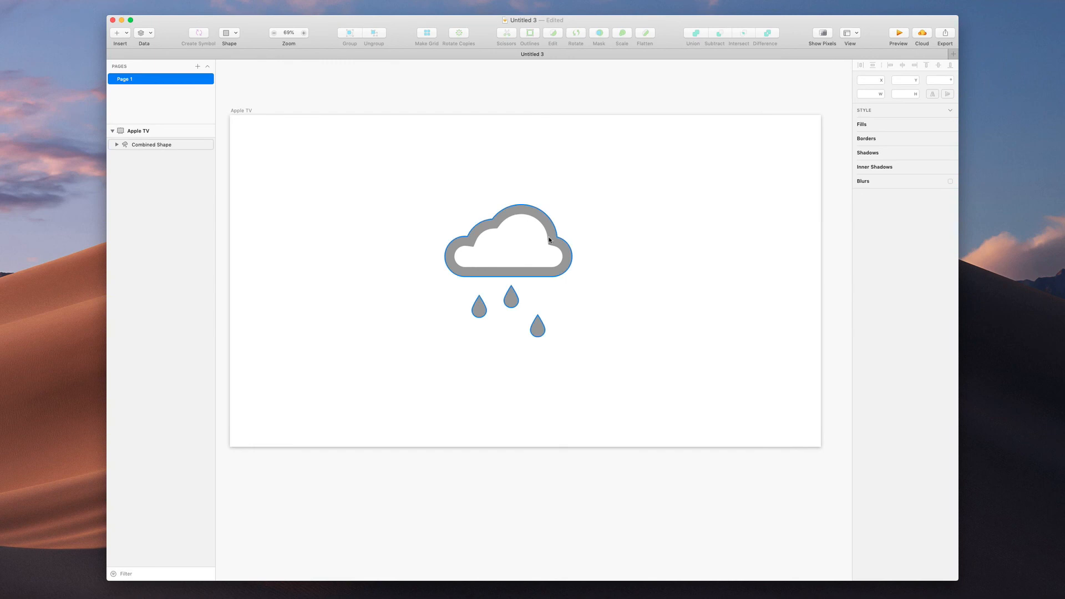
mouse_move(550, 240)
left_mouse_down()
mouse_move(590, 235)
mouse_move(564, 232)
mouse_move(564, 245)
left_mouse_up()
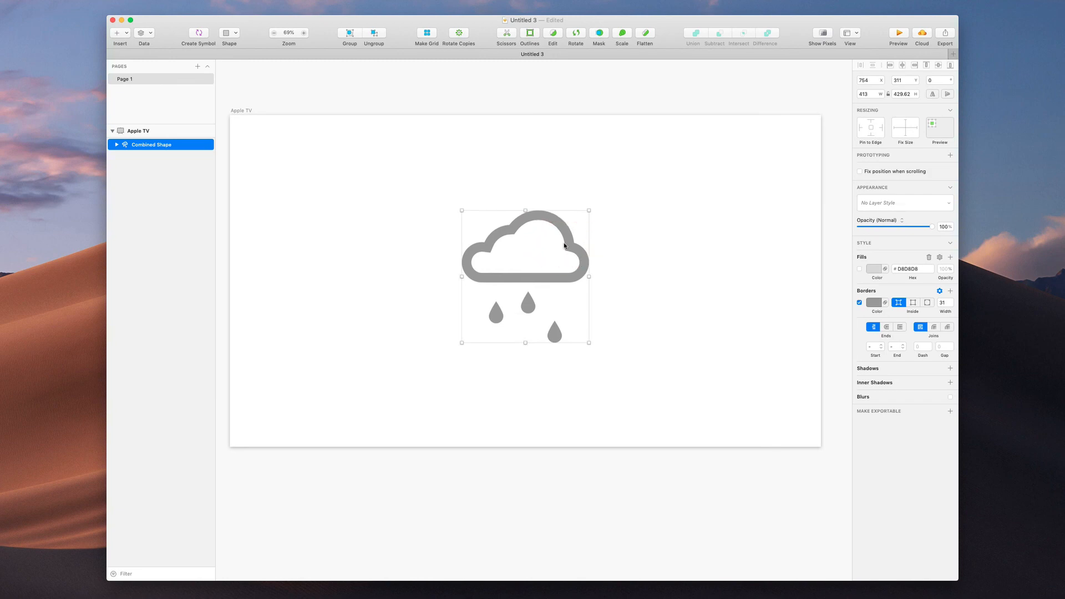
scroll(564, 246, "up", 5)
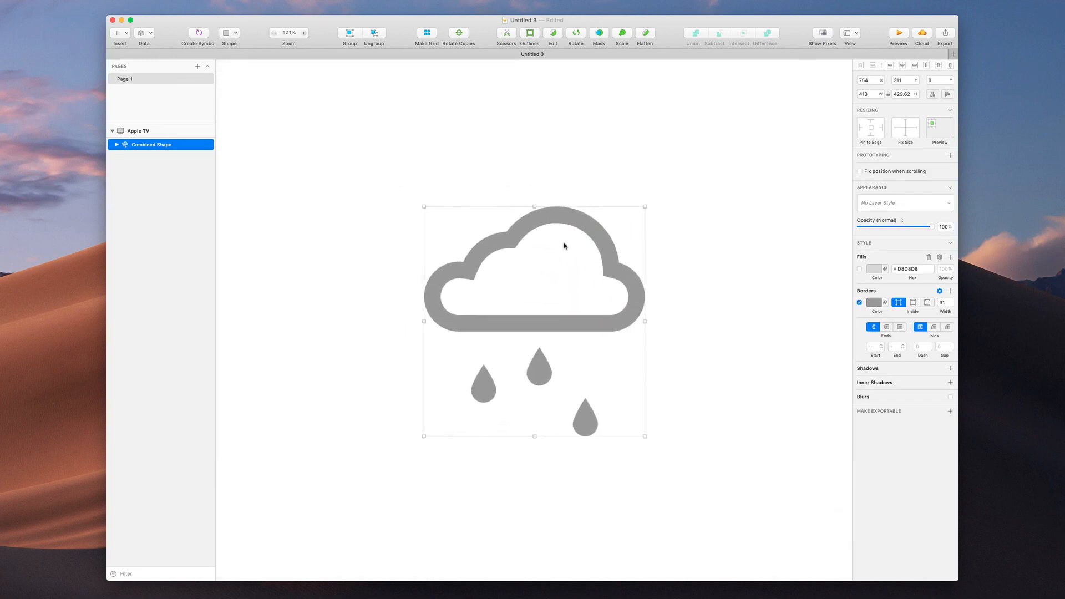